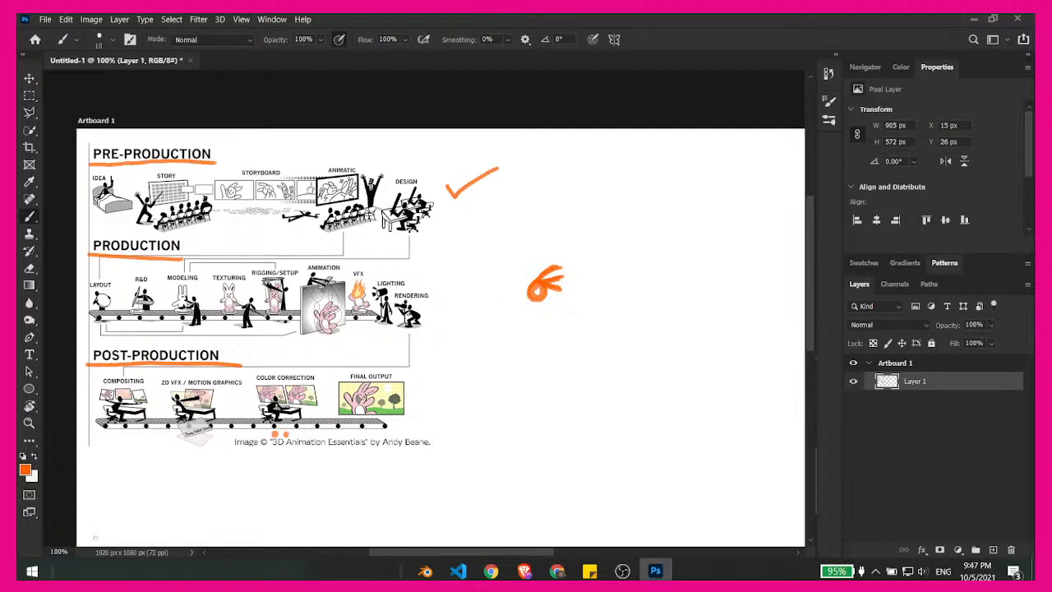
- Set the foreground colour to blue #3000ff and paint the centre of the orange Blender logo sketch
left_click(26, 474)
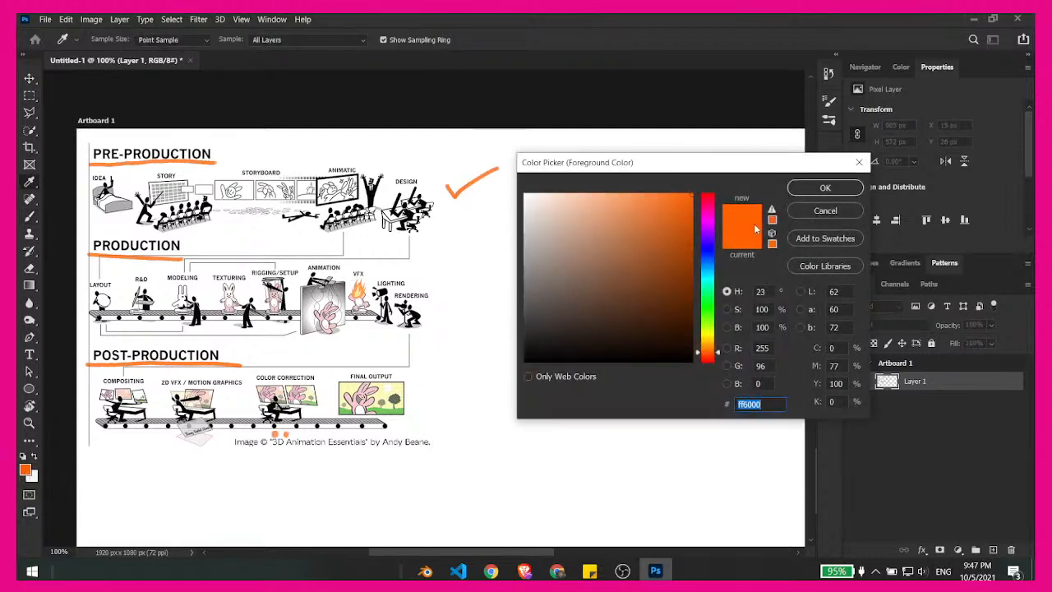
left_click(711, 248)
left_click(825, 187)
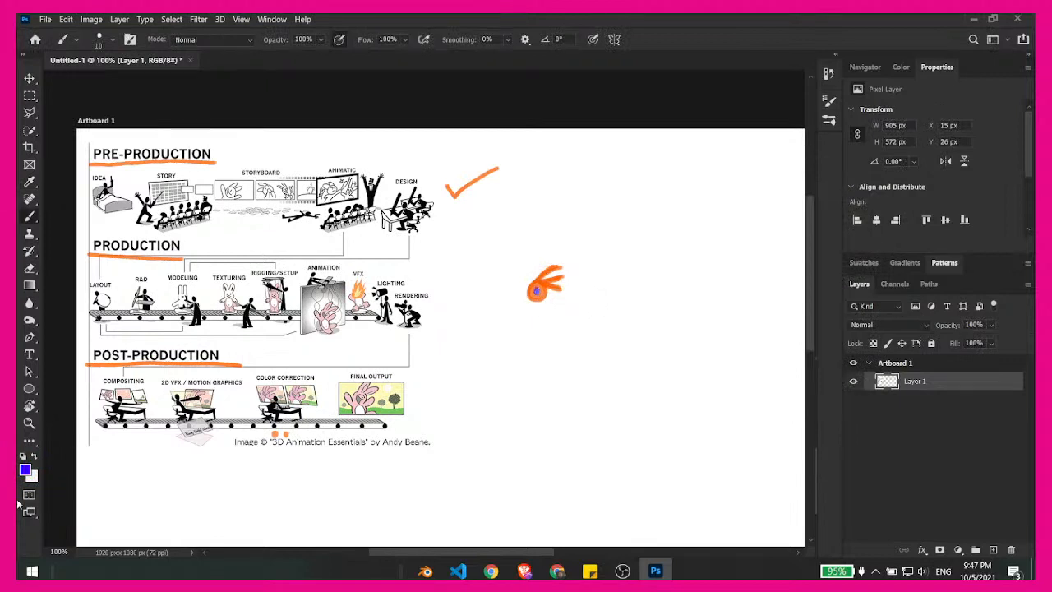
- Set the foreground colour to orange #ff5f00, sampling it from the existing strokes and raising it to full saturation
left_click(27, 472)
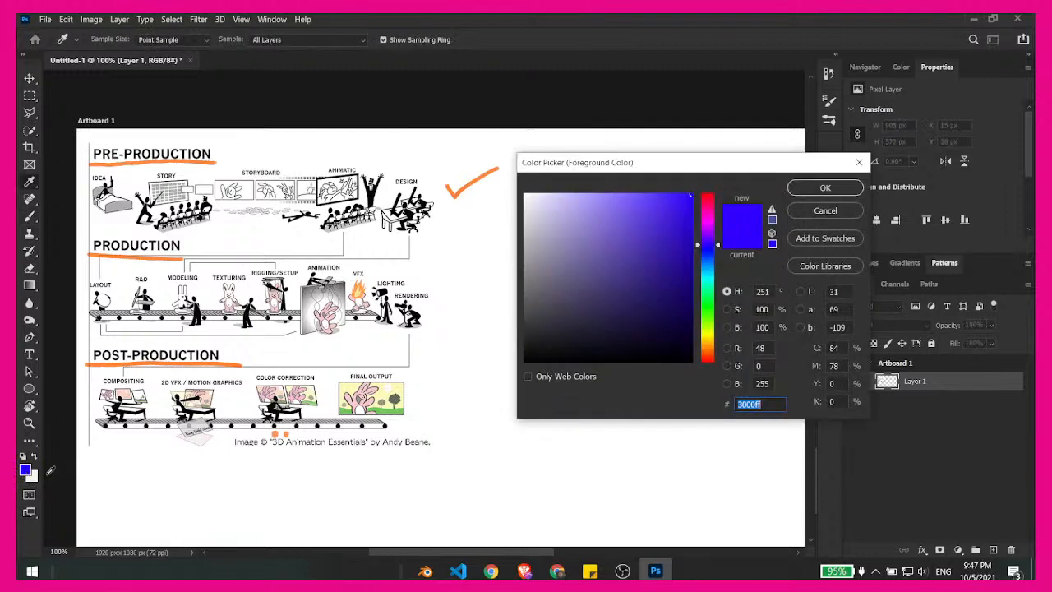
left_click(195, 361)
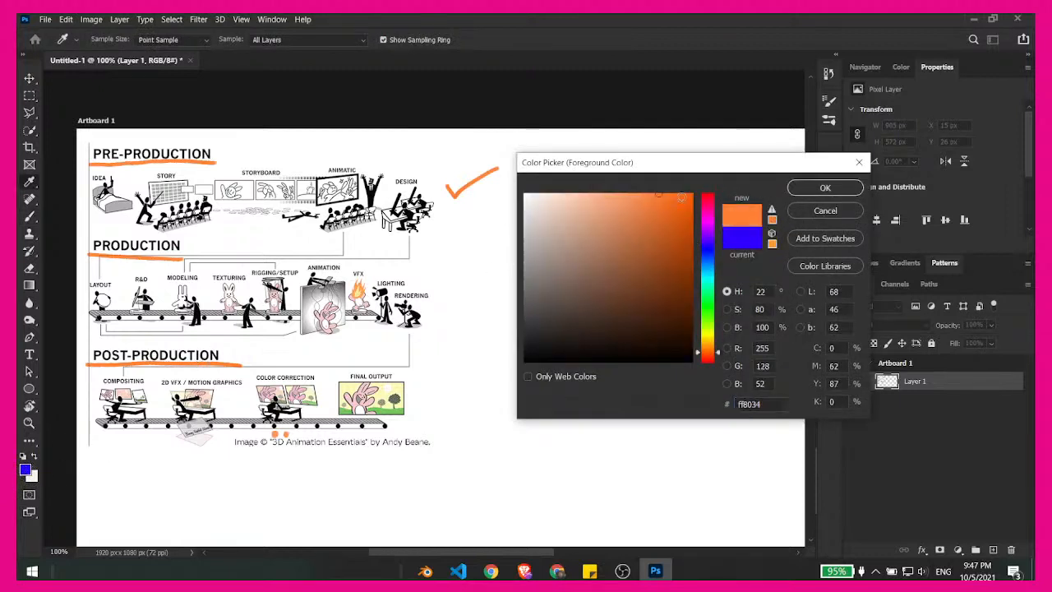
left_click(689, 195)
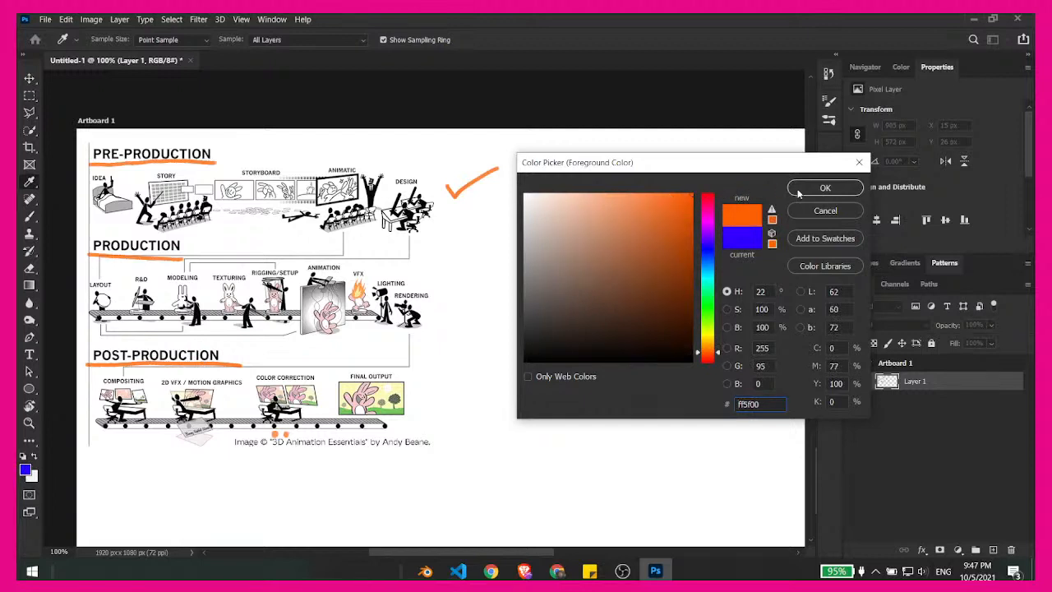
key("Return")
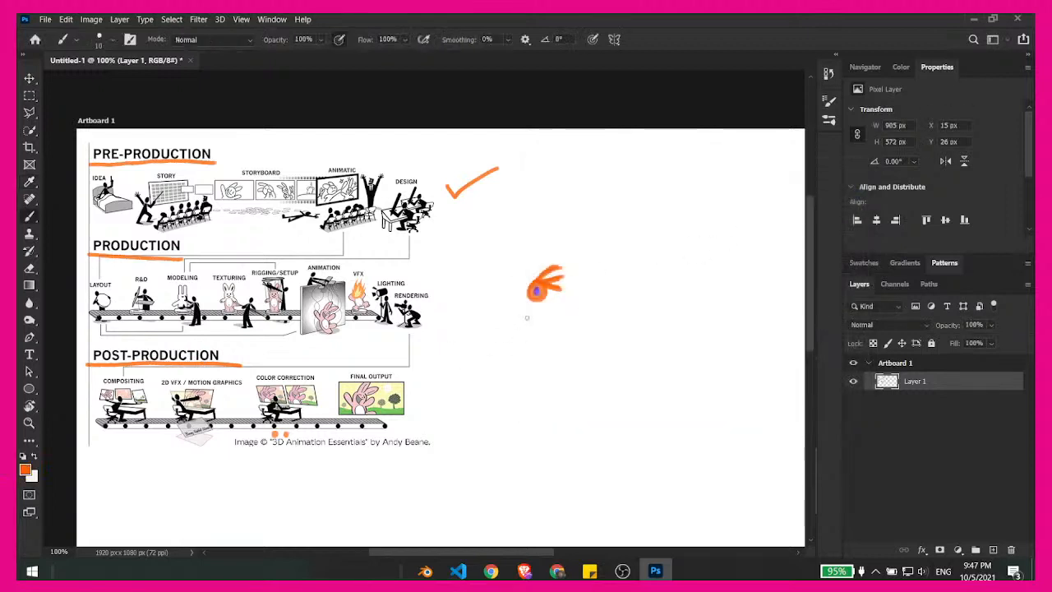
mouse_move(528, 313)
left_mouse_down()
mouse_move(530, 328)
mouse_move(582, 309)
left_mouse_up()
key("ctrl+z")
key("ctrl+z")
key("ctrl+z")
key("ctrl+z")
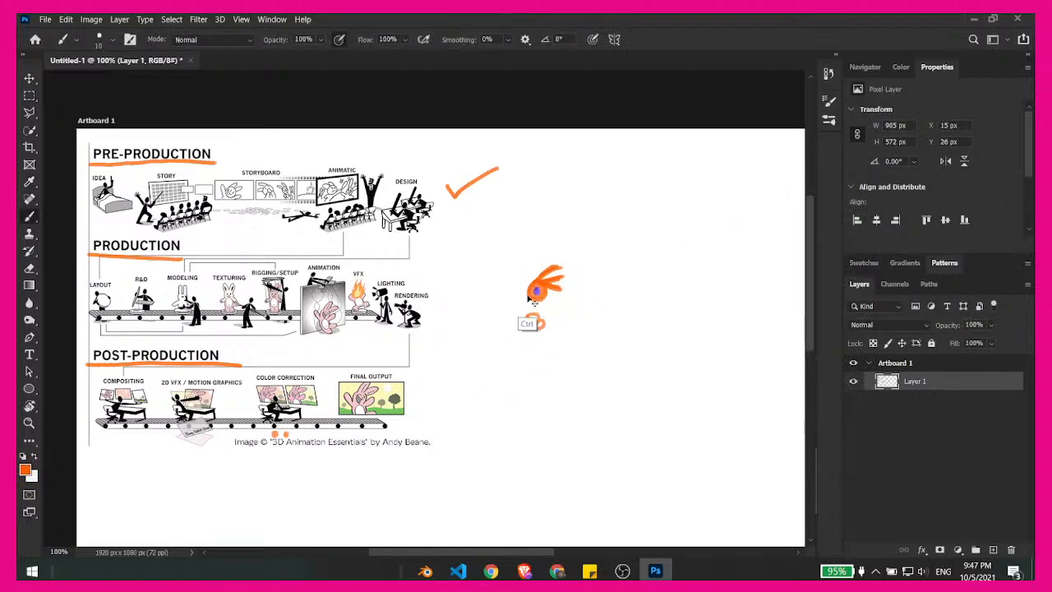
- Handwrite "Blender" below the logo sketch and draw an arrow from the Production row to the logo
mouse_move(519, 310)
left_mouse_down()
mouse_move(520, 336)
mouse_move(608, 317)
mouse_move(624, 329)
left_mouse_up()
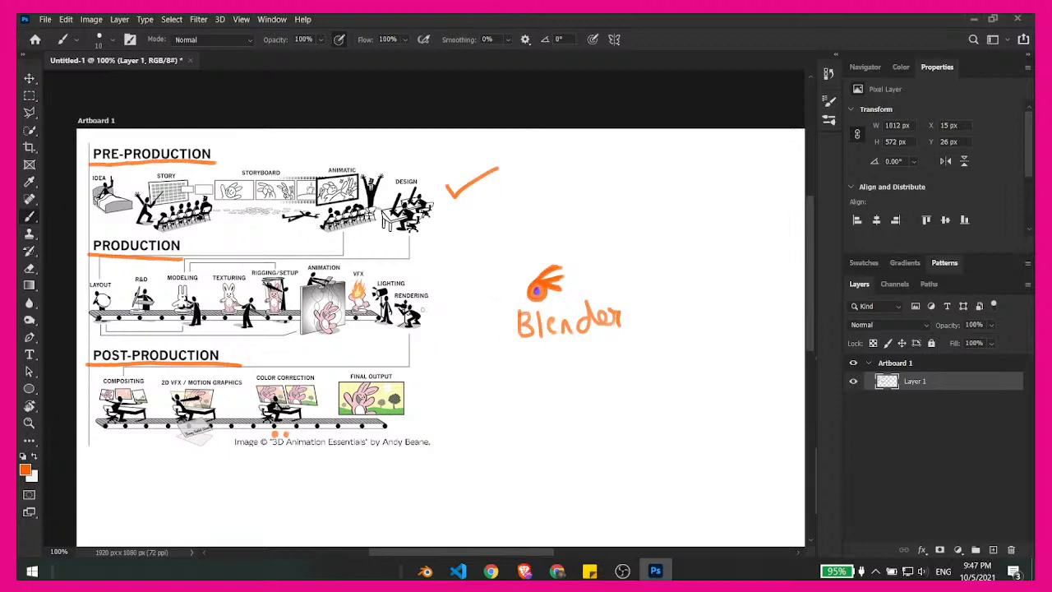
mouse_move(424, 275)
left_mouse_down()
mouse_move(511, 284)
mouse_move(509, 275)
mouse_move(501, 289)
left_mouse_up()
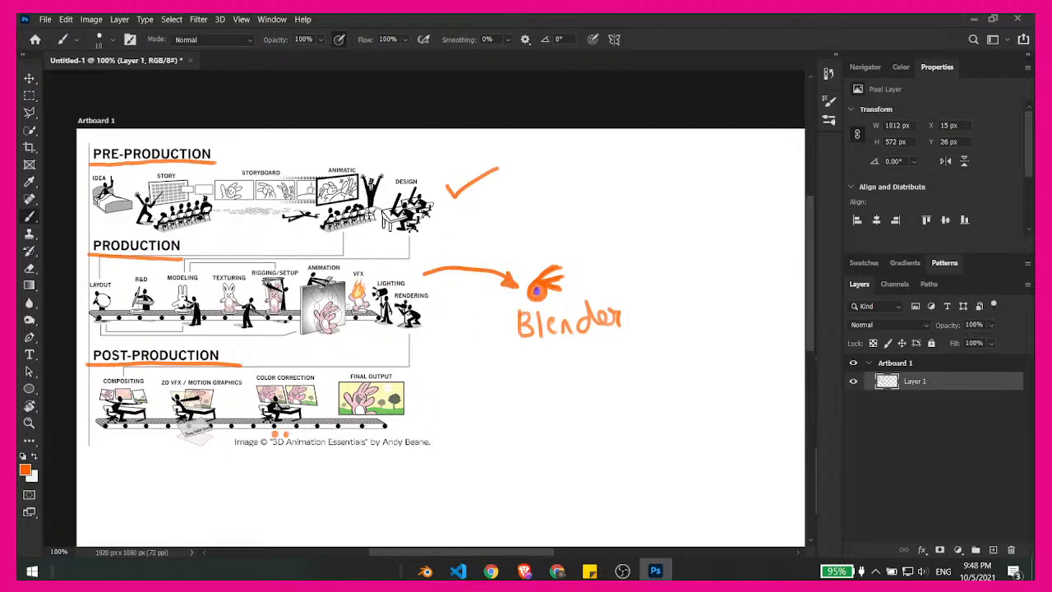
- Draw an arrow from the VFX label to a handwritten "AE", underlined and followed by a check mark
left_click(369, 273)
mouse_move(371, 274)
left_mouse_down()
mouse_move(478, 237)
mouse_move(492, 245)
left_mouse_up()
mouse_move(497, 231)
left_mouse_down()
mouse_move(502, 246)
mouse_move(512, 242)
left_mouse_up()
left_click_drag(496, 232, 508, 234)
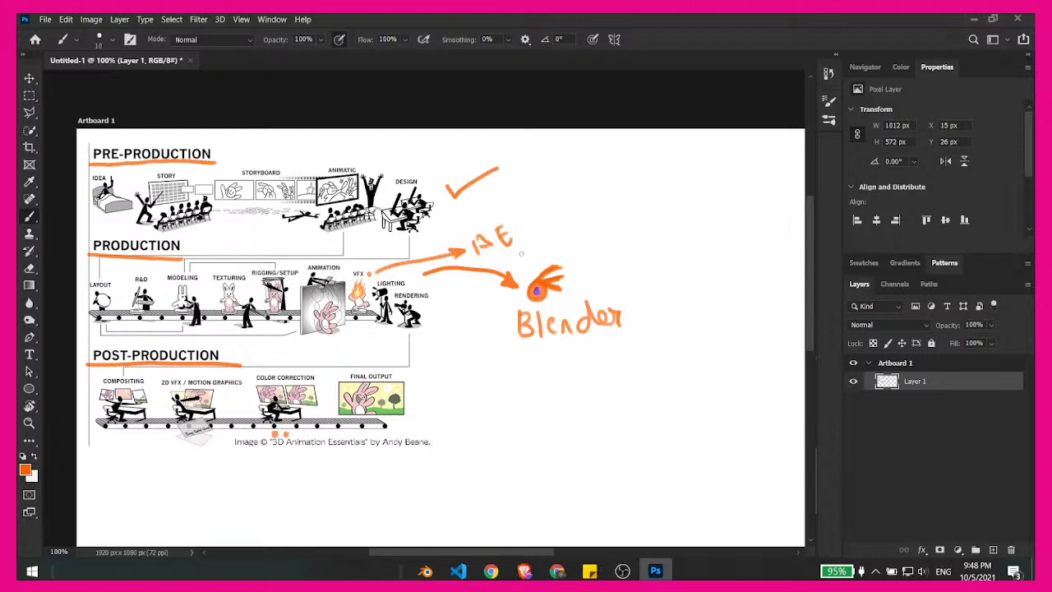
mouse_move(484, 261)
left_mouse_down()
mouse_move(525, 251)
mouse_move(546, 224)
left_mouse_up()
left_click(220, 442)
- Sketch a rectangular frame below the word "Blender" with short grid marks, a thick horizontal block and a standing figure inside
mouse_move(527, 374)
left_mouse_down()
mouse_move(536, 433)
mouse_move(616, 360)
mouse_move(633, 418)
left_mouse_up()
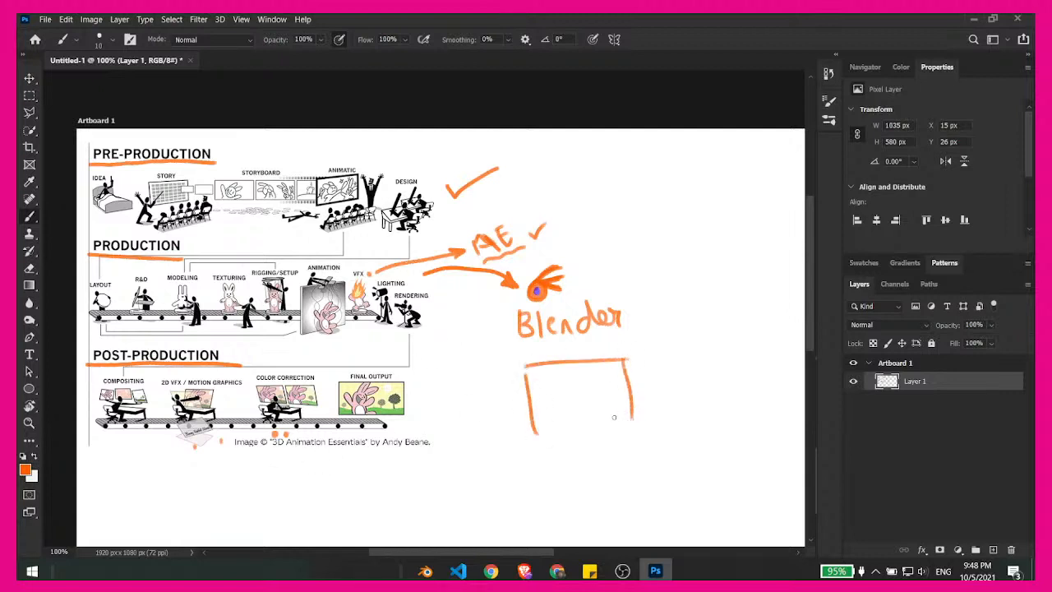
left_click_drag(530, 434, 624, 427)
left_click_drag(544, 418, 562, 417)
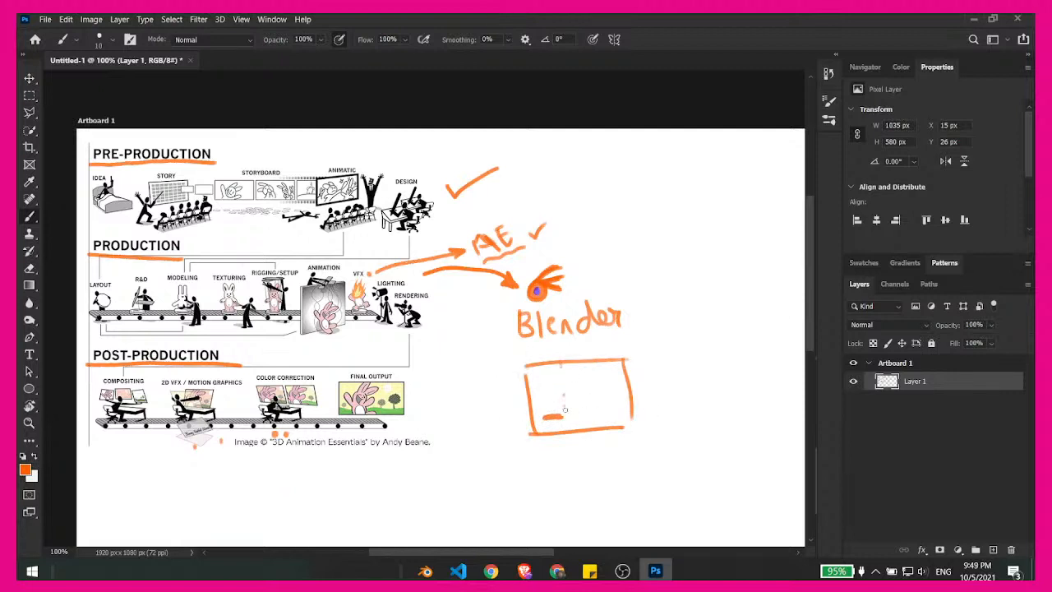
left_click_drag(594, 363, 596, 394)
left_click_drag(596, 400, 599, 420)
left_click_drag(531, 392, 537, 390)
left_click_drag(555, 388, 579, 386)
left_click_drag(592, 384, 601, 384)
left_click_drag(532, 412, 540, 411)
left_click_drag(556, 408, 584, 404)
left_click_drag(595, 404, 604, 404)
left_click_drag(623, 403, 629, 403)
left_click_drag(548, 416, 575, 408)
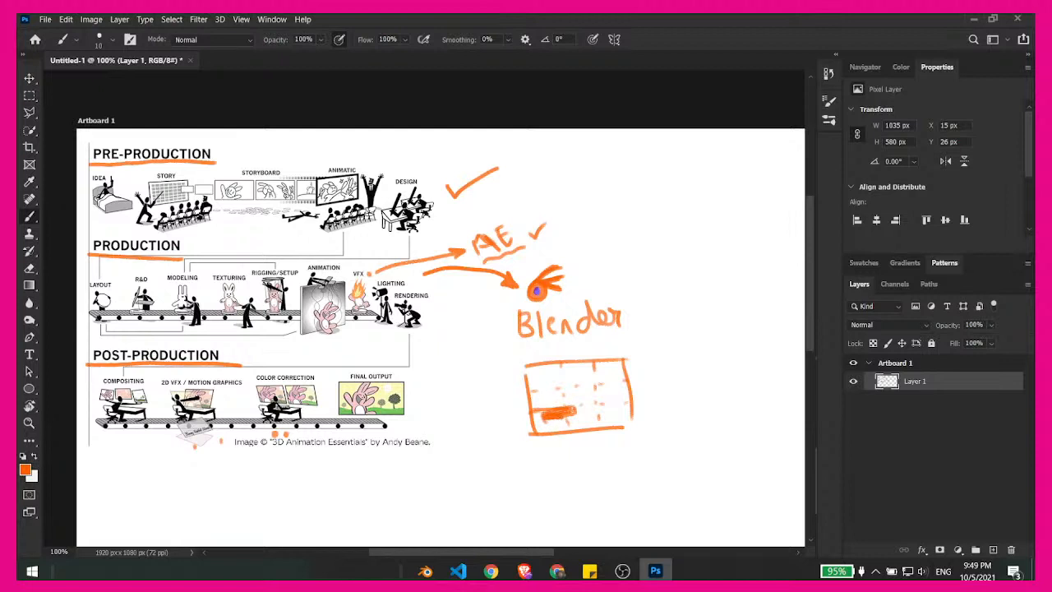
mouse_move(580, 384)
left_mouse_down()
mouse_move(603, 415)
mouse_move(585, 425)
mouse_move(600, 422)
left_mouse_up()
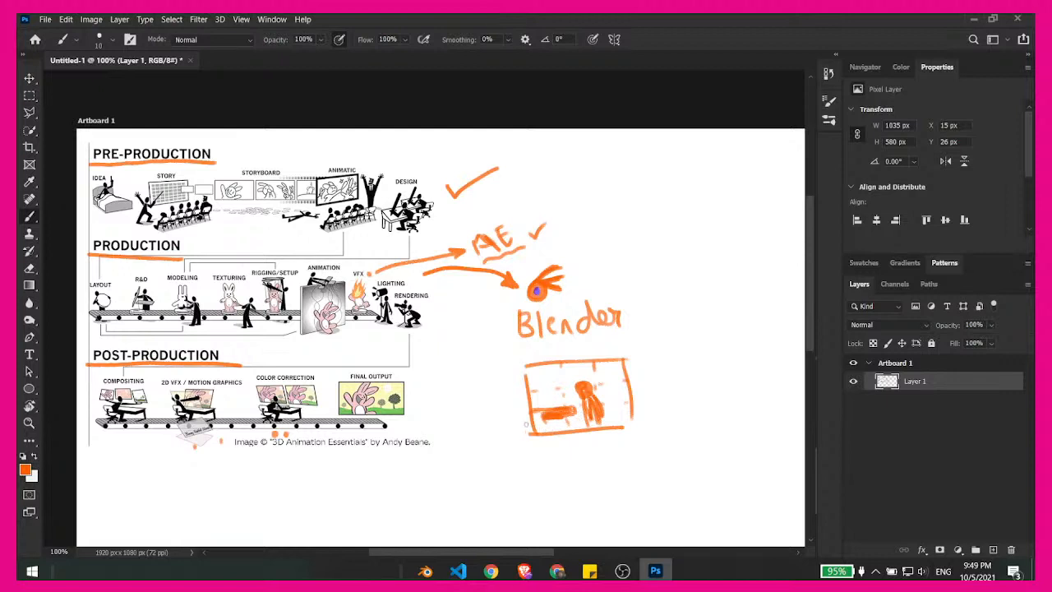
- Erase the framed sketch below the word "Blender"
key("e")
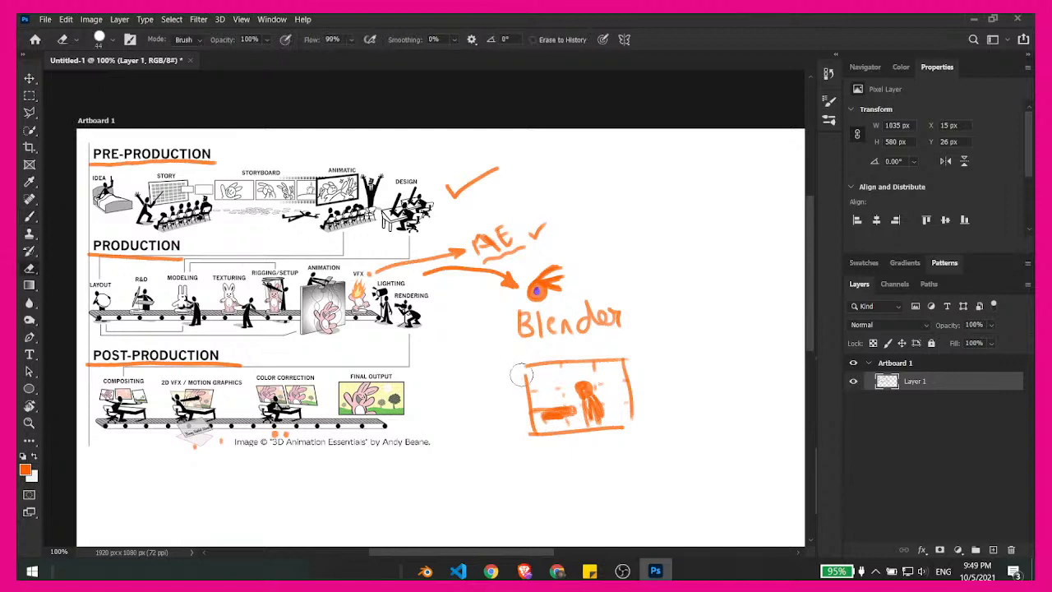
mouse_move(523, 376)
left_mouse_down()
mouse_move(581, 362)
mouse_move(522, 399)
mouse_move(632, 369)
mouse_move(538, 430)
mouse_move(602, 432)
left_mouse_up()
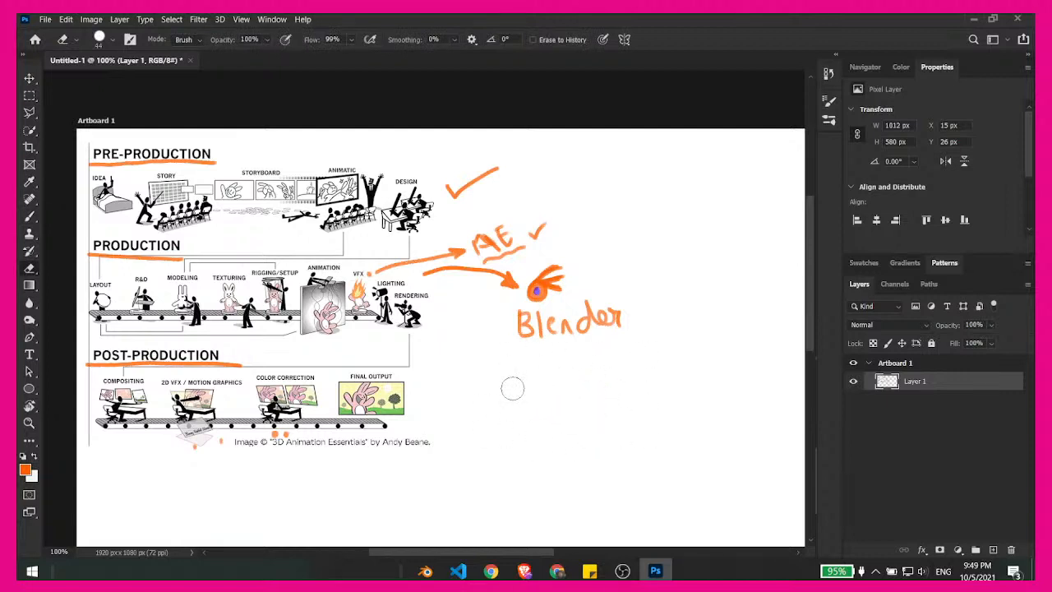
- Brush three more check marks stacked above the one beside "AE"
key("b")
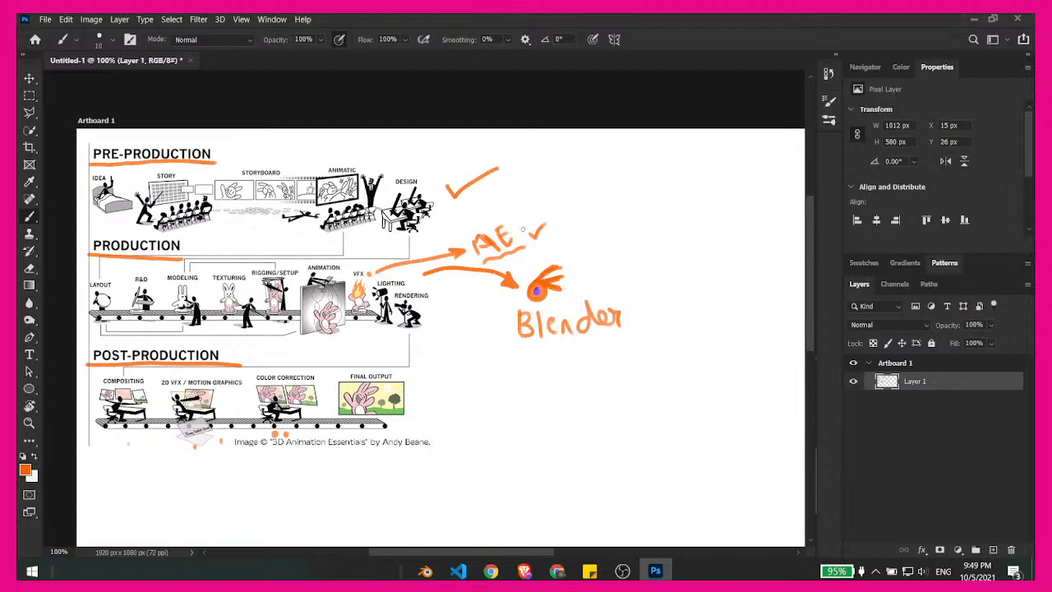
left_click_drag(517, 222, 543, 217)
mouse_move(507, 201)
left_mouse_down()
mouse_move(515, 212)
mouse_move(546, 193)
mouse_move(516, 185)
mouse_move(555, 177)
left_mouse_up()
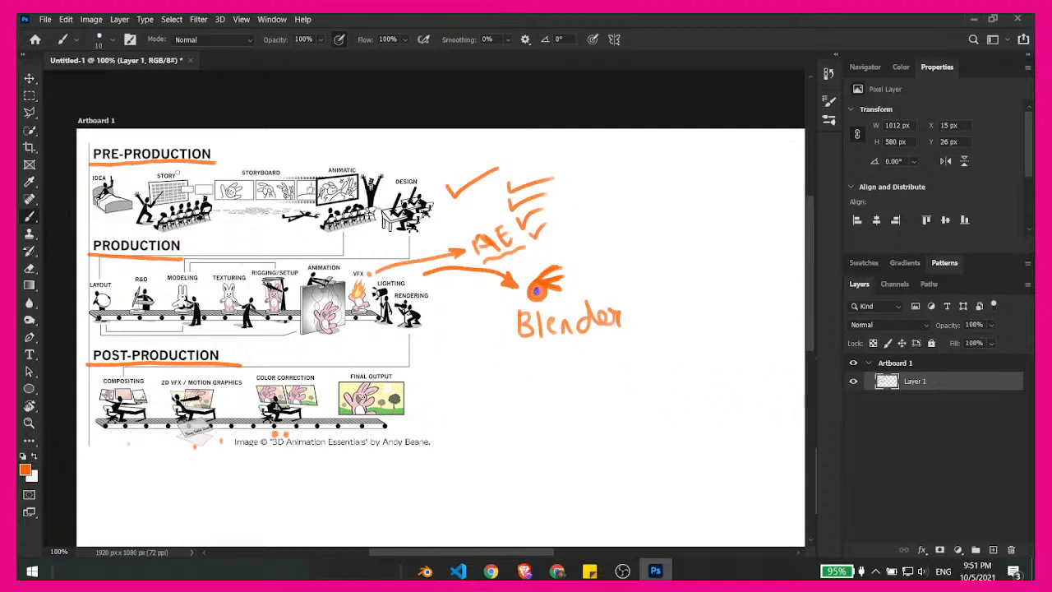
- Tick the Story stage and handwrite "Plan" above Animatic, with a small box of dots beside it
left_click_drag(176, 174, 184, 169)
mouse_move(302, 152)
left_mouse_down()
mouse_move(304, 168)
mouse_move(352, 156)
left_mouse_up()
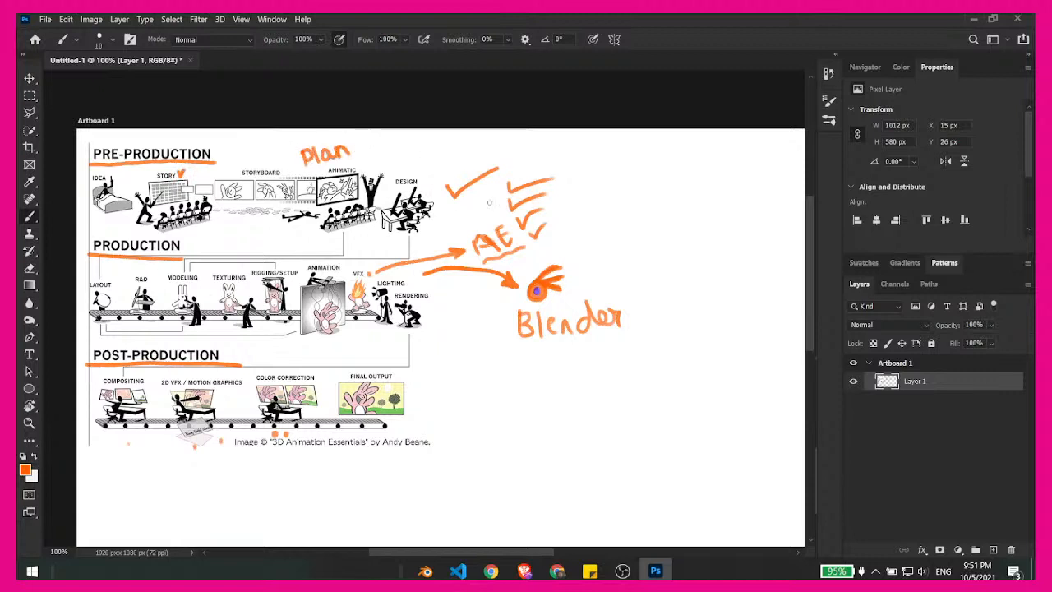
mouse_move(362, 142)
left_mouse_down()
mouse_move(363, 164)
mouse_move(395, 162)
mouse_move(385, 157)
left_mouse_up()
left_click(376, 152)
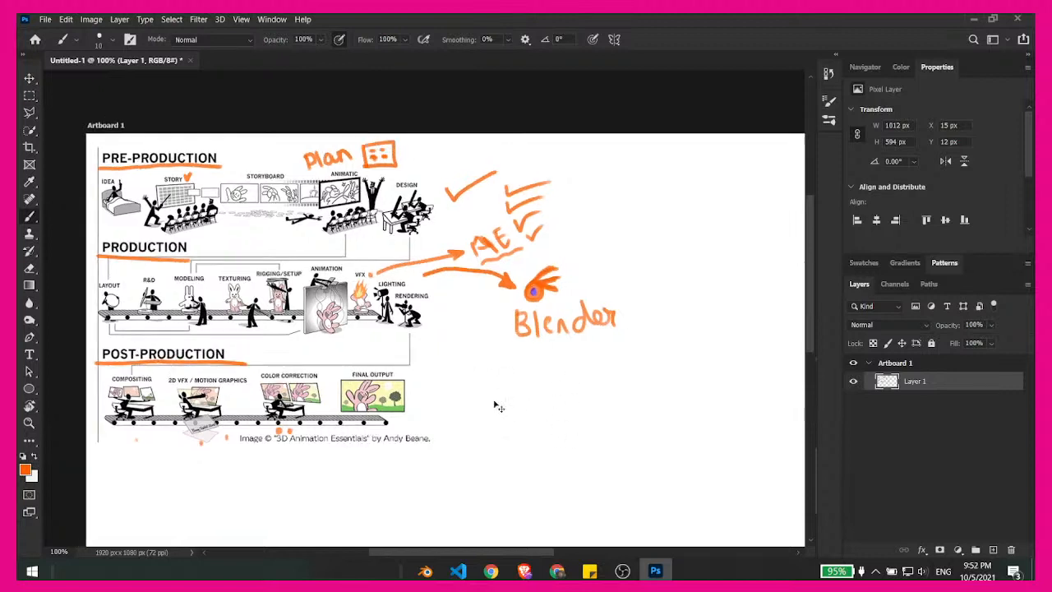
key("ctrl+minus")
left_click_drag(572, 368, 464, 359)
key("ctrl+plus")
key("ctrl+plus")
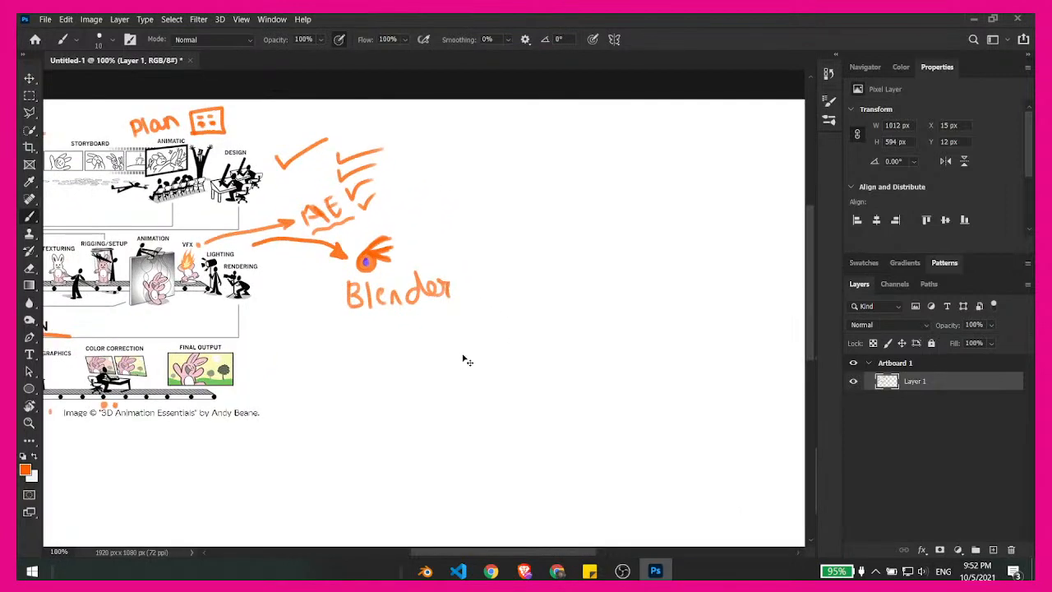
left_click_drag(617, 228, 372, 461)
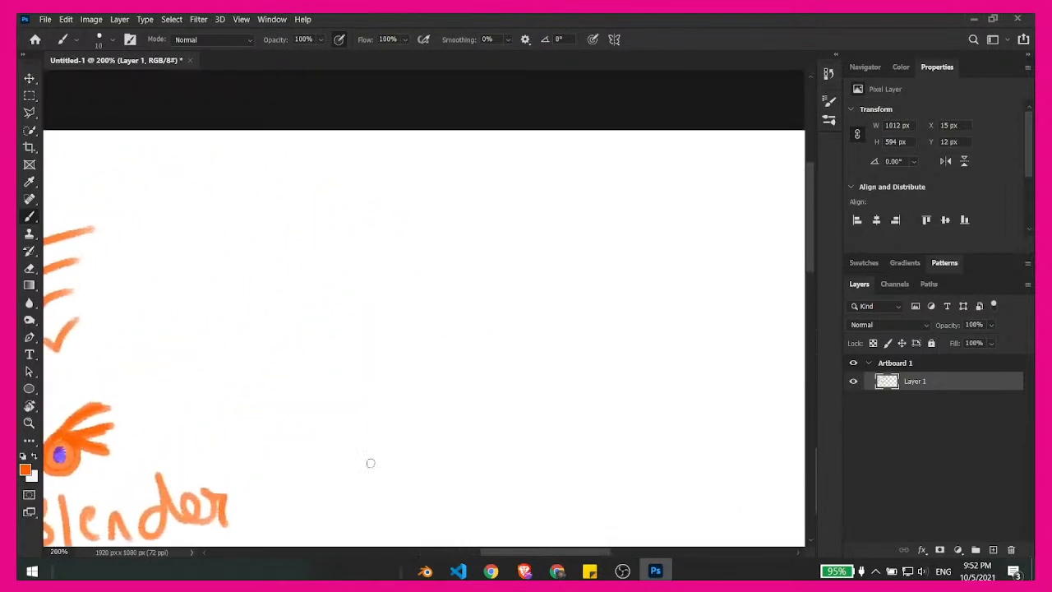
key("ctrl+minus")
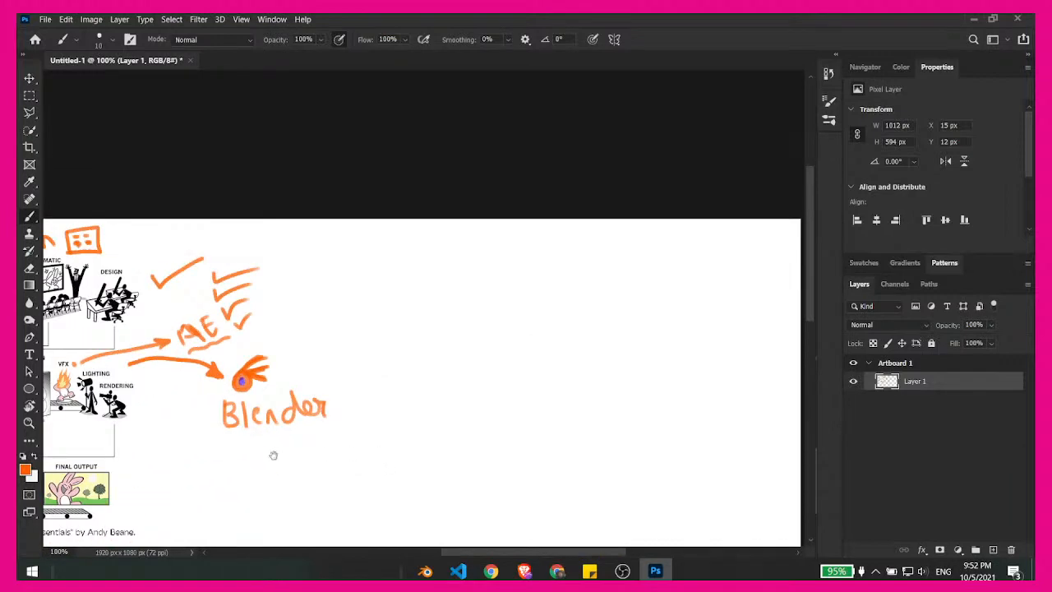
mouse_move(273, 455)
left_mouse_down()
mouse_move(485, 341)
mouse_move(517, 223)
mouse_move(507, 183)
left_mouse_up()
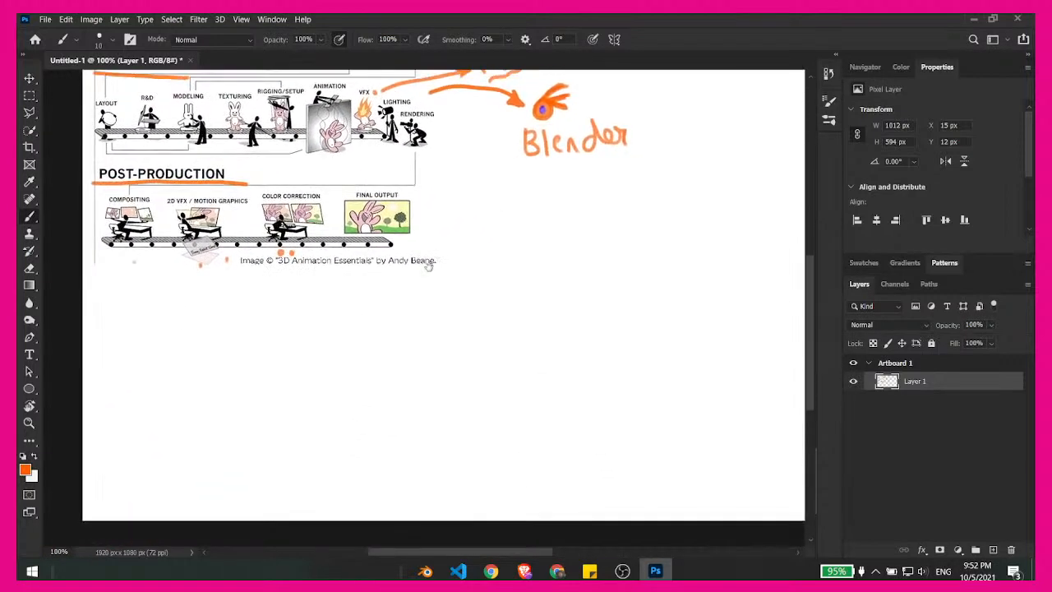
left_click_drag(431, 266, 425, 276)
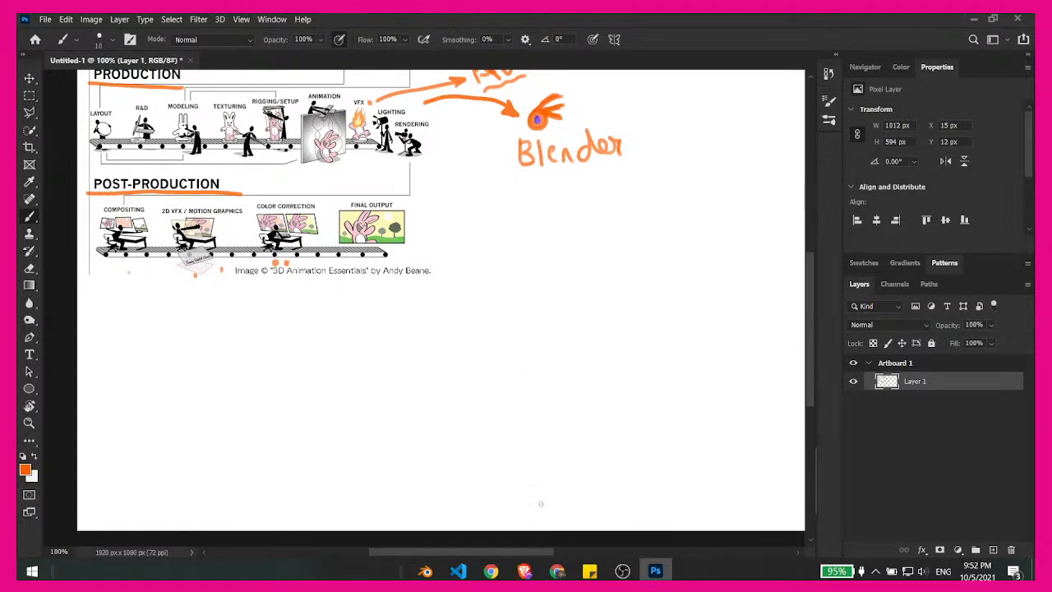
- Switch to Chrome and search Google for "asana" in the LinkedIn tab
left_click(558, 571)
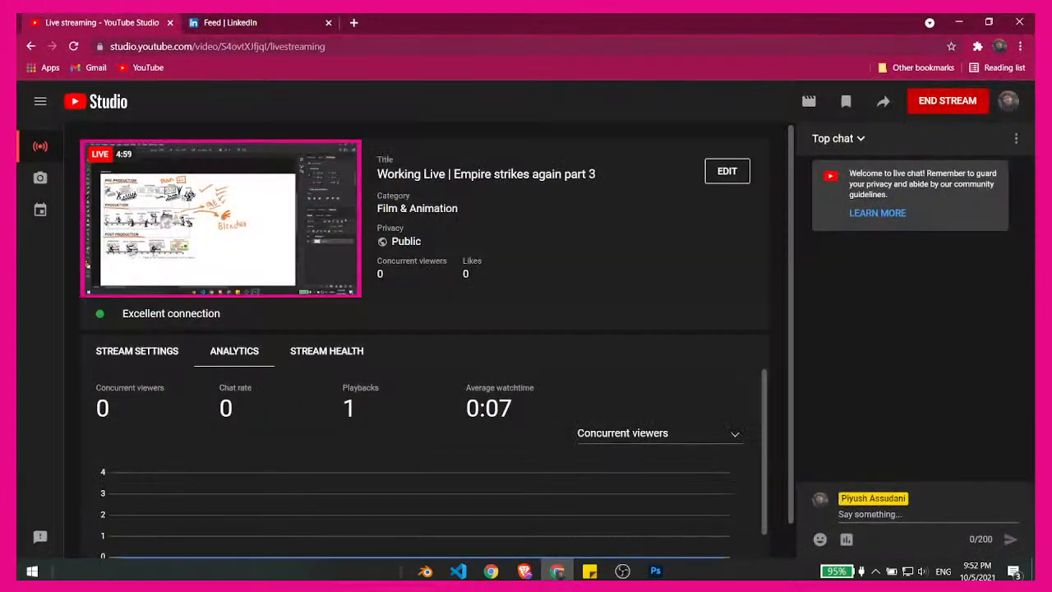
left_click(274, 22)
left_click(262, 46)
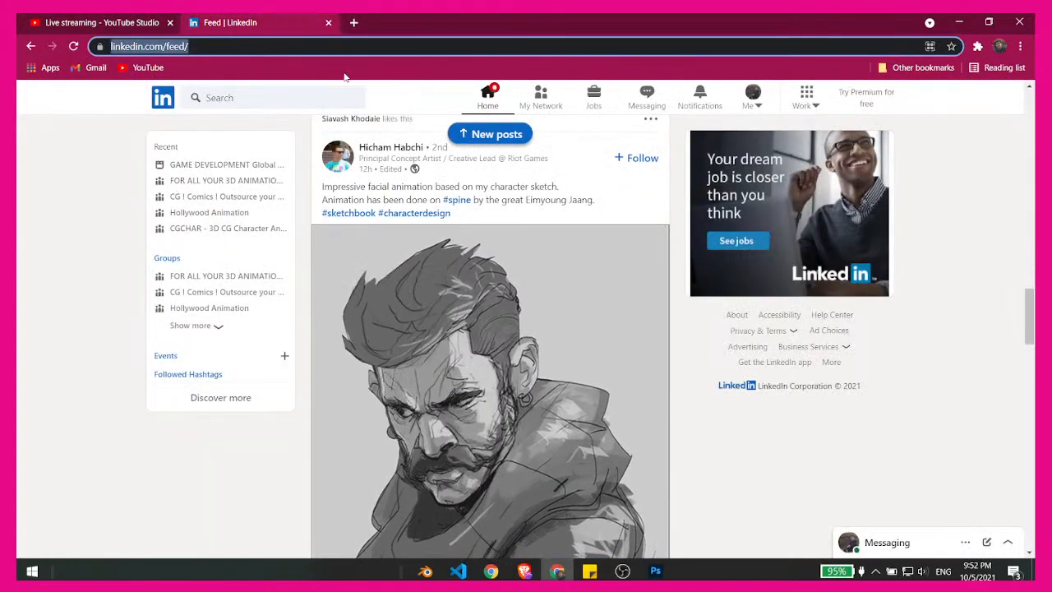
type("asana")
key("Return")
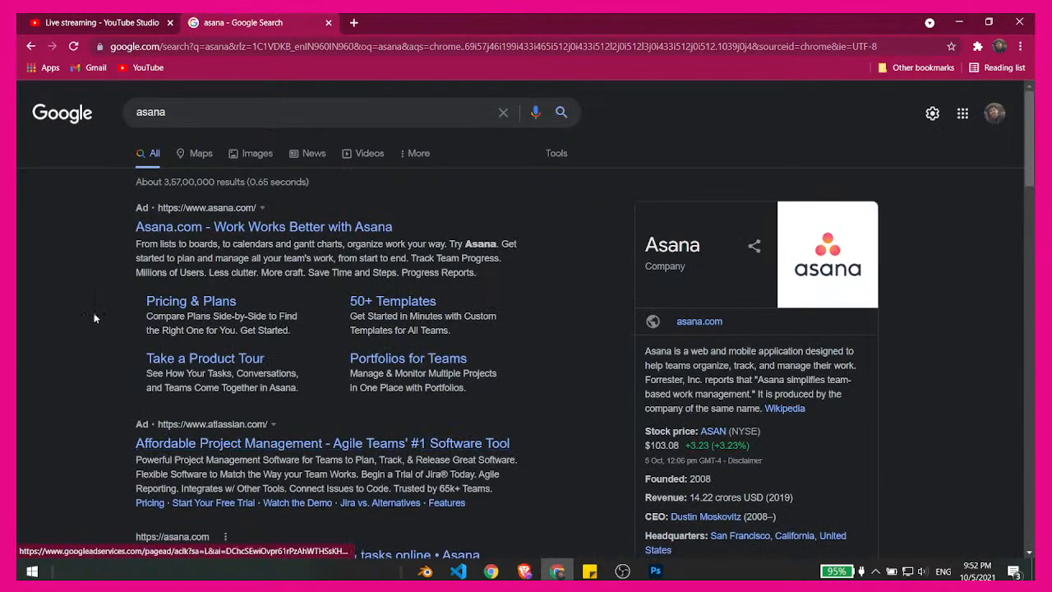
- Open the Asana website and start signing up with the first listed Google account
scroll(49, 378, "down", 4)
left_click(228, 352)
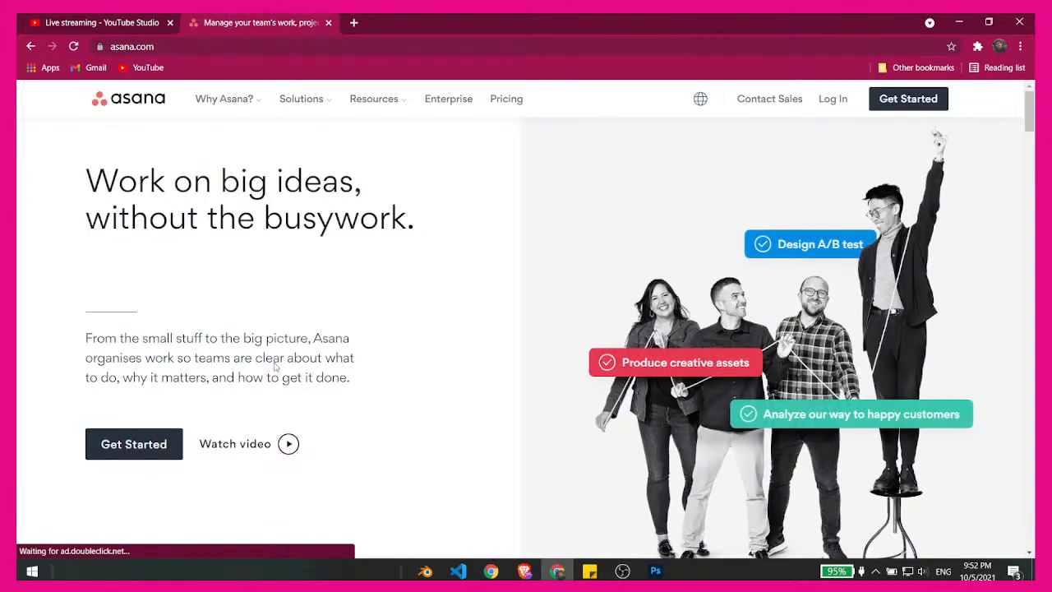
left_click(153, 454)
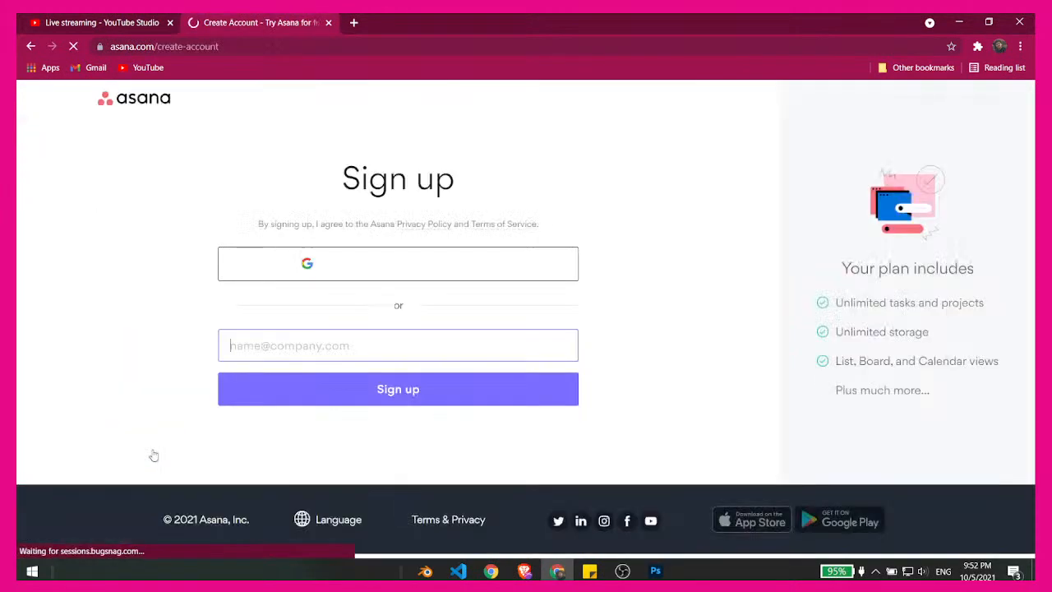
left_click(364, 295)
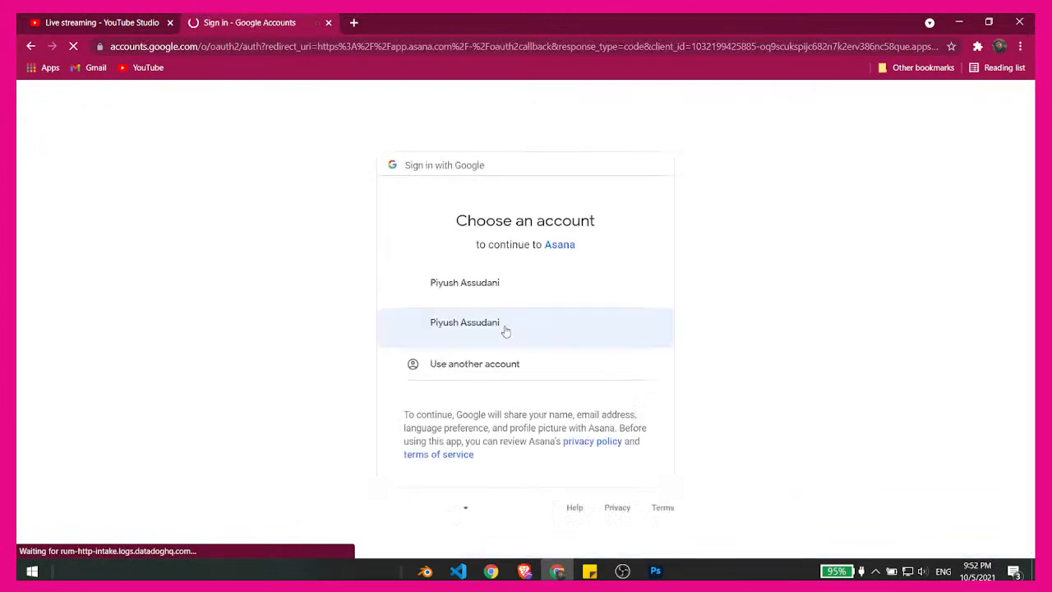
left_click(485, 295)
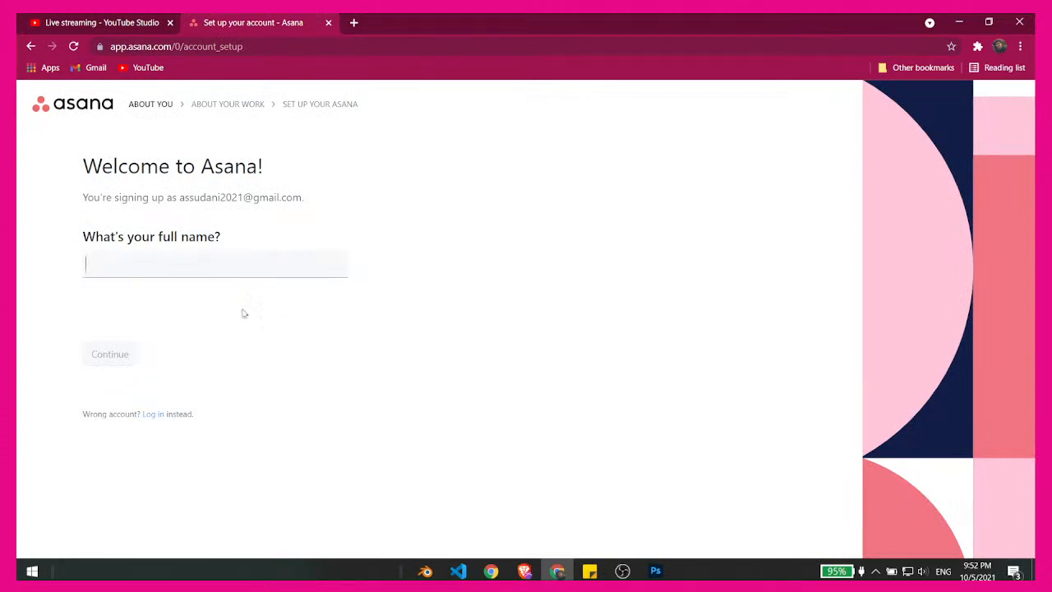
- Enter the account holder's full name in the Asana account setup and continue to the work questions
left_click(188, 279)
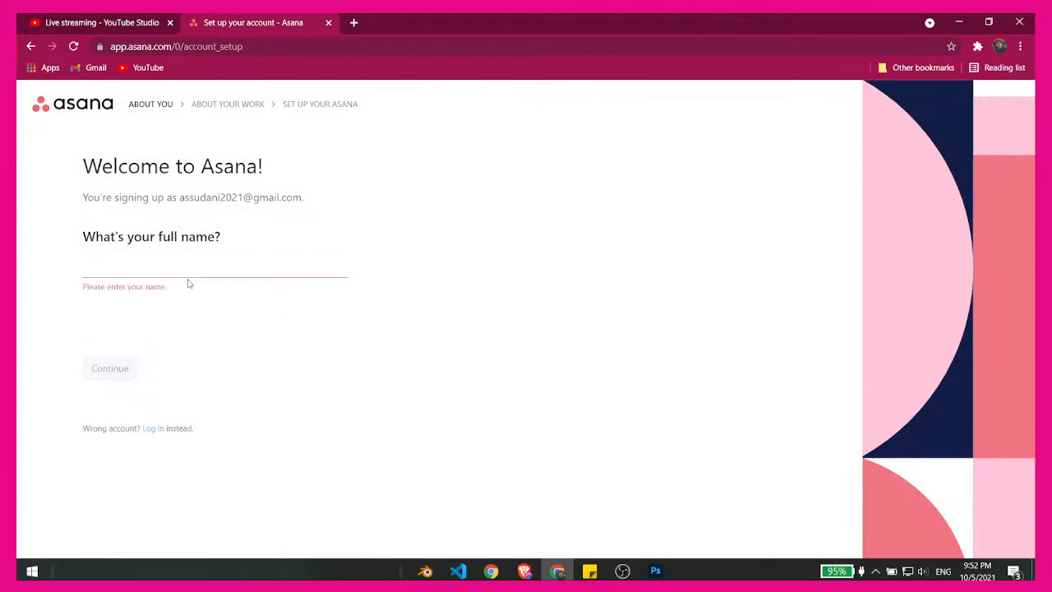
left_click(166, 264)
type("P")
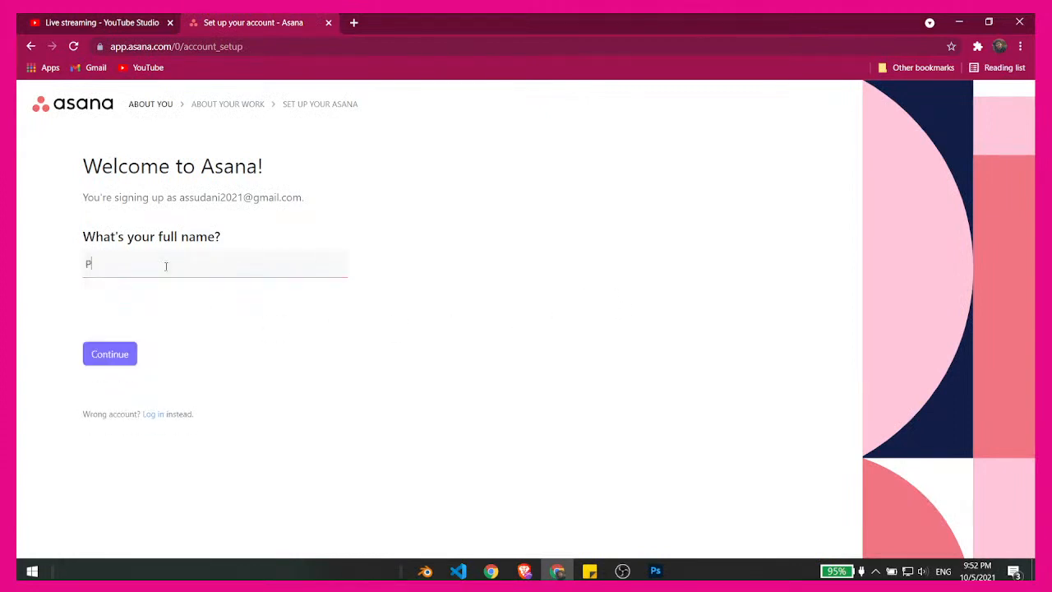
type("iyush Assim")
key("BackSpace")
key("BackSpace")
type("udai")
key("BackSpace")
type("ni")
left_click(127, 360)
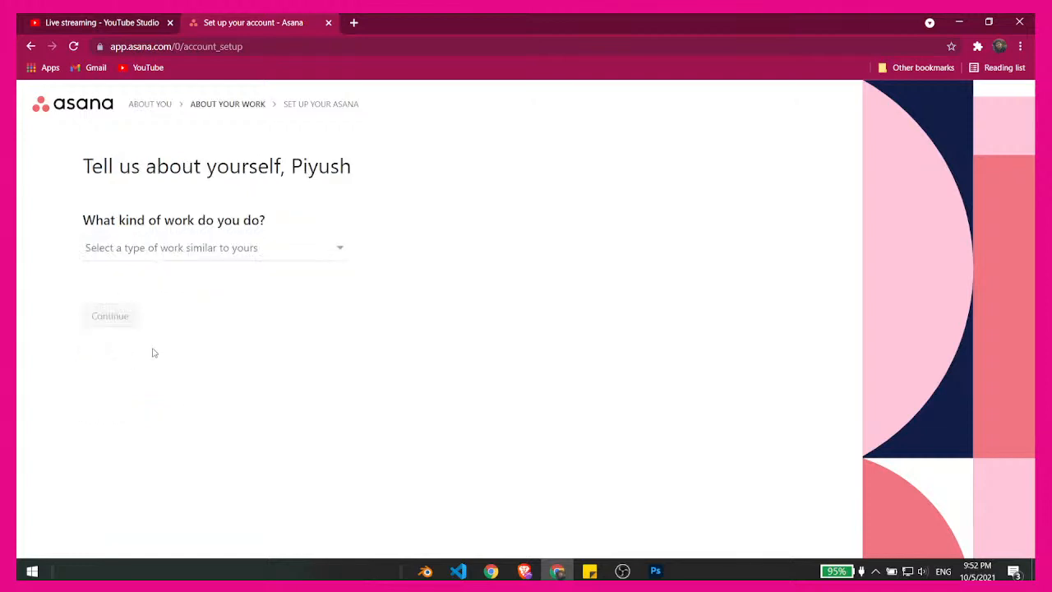
- Choose Design as the kind of work and continue to the objective question
left_click(207, 258)
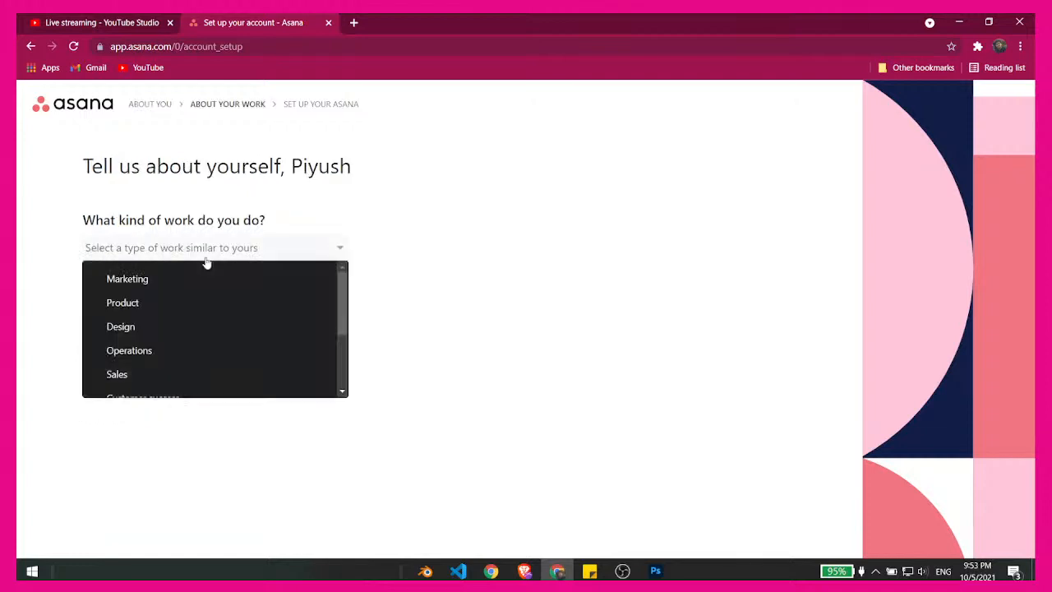
left_click(186, 329)
left_click(122, 320)
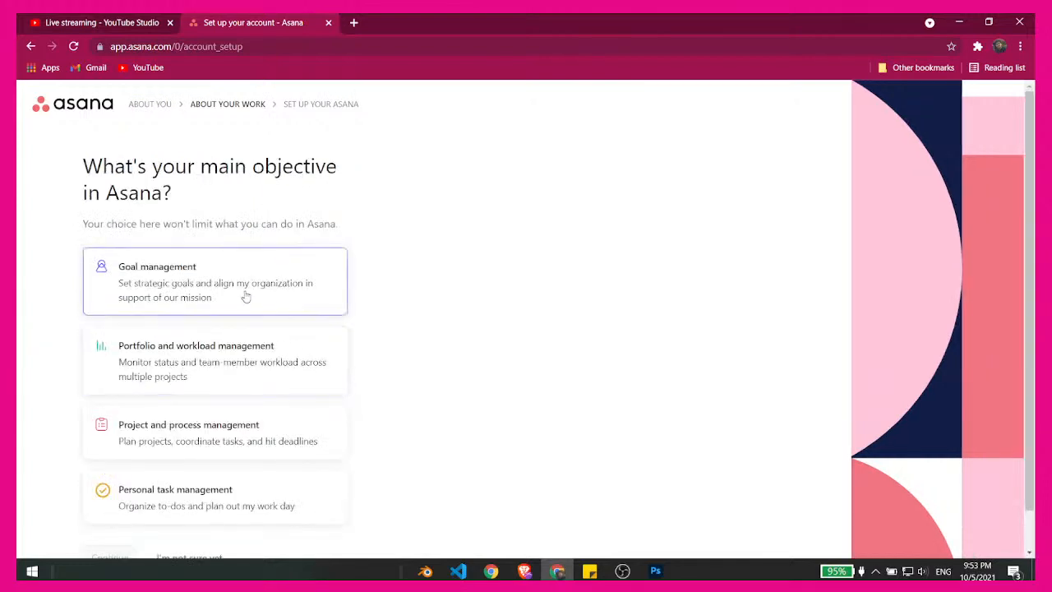
- Choose Personal task management as the main objective and continue to the first project setup
scroll(442, 386, "down", 1)
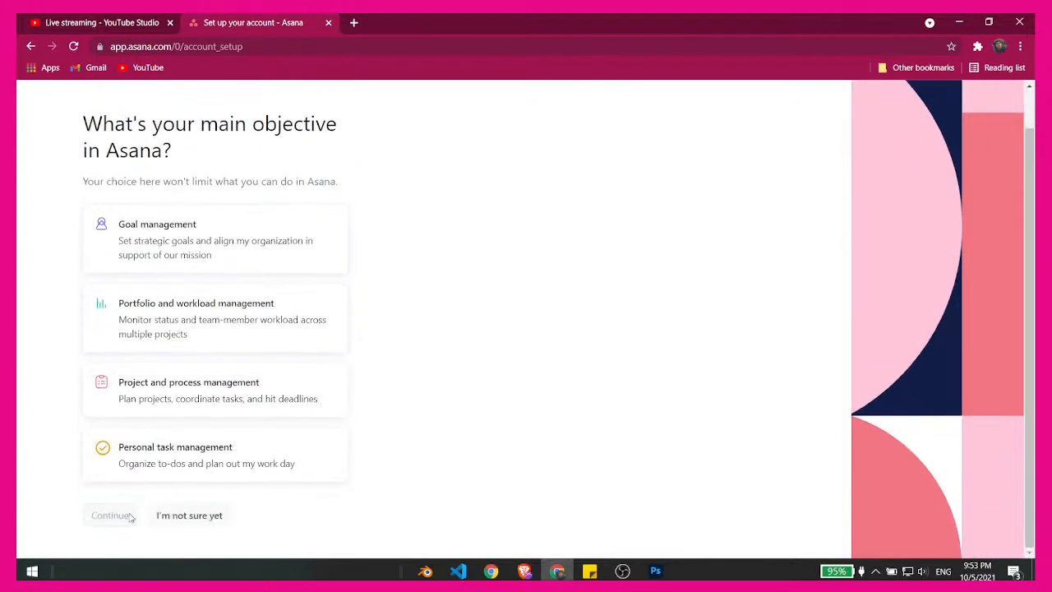
left_click_drag(169, 448, 174, 448)
left_click(154, 467)
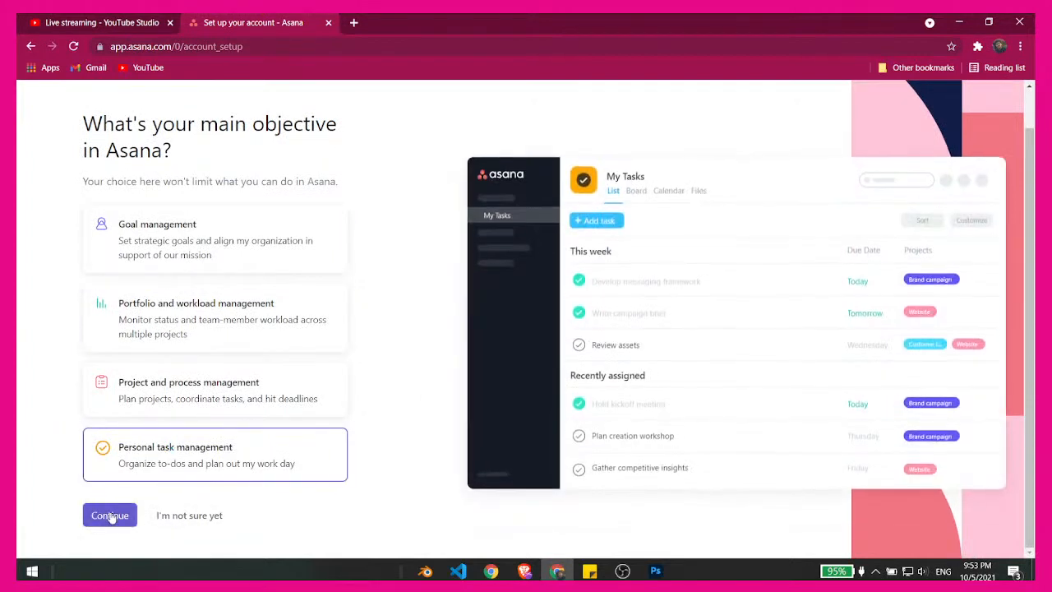
left_click(110, 514)
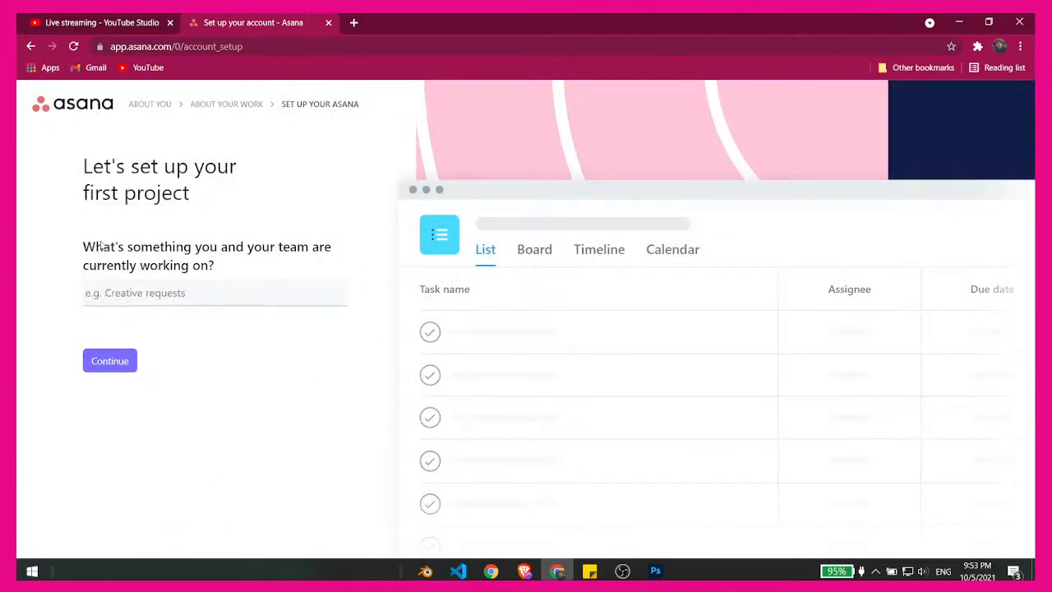
- Enter "Starwars emire stikes again" as the name of the first project
left_click_drag(83, 248, 216, 275)
left_click(156, 300)
type("Starwars ")
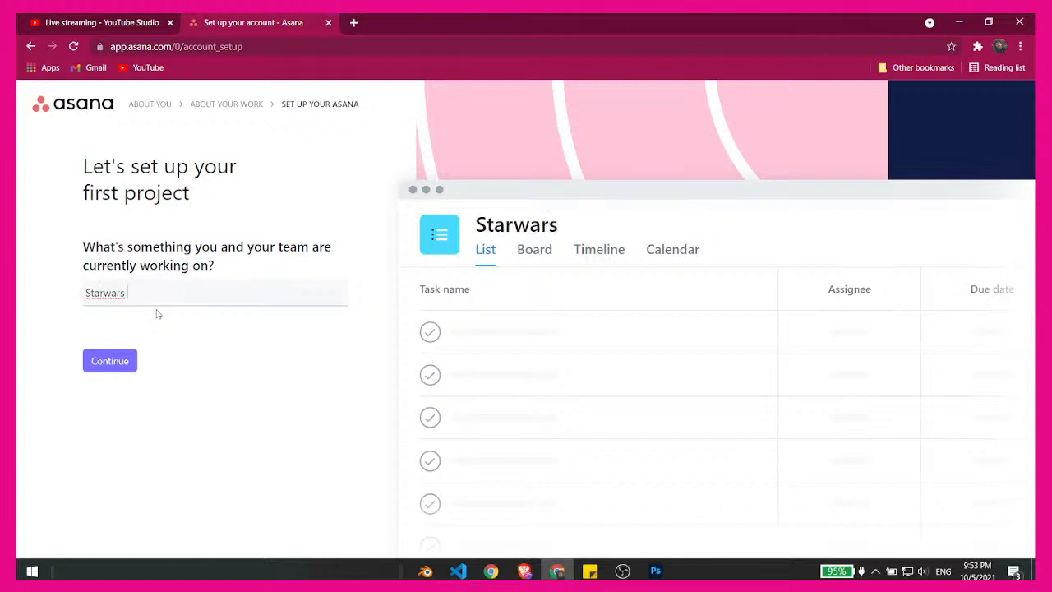
type("emire stiked")
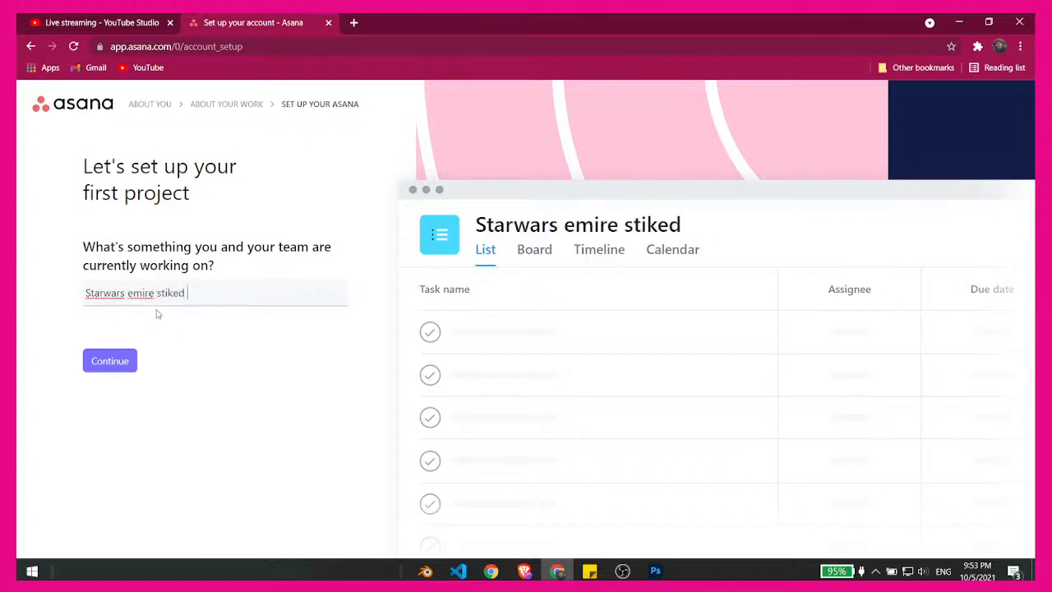
key("BackSpace")
type("s again")
- Correct the misspelled words in the project name to read "empire strikes"
right_click(140, 296)
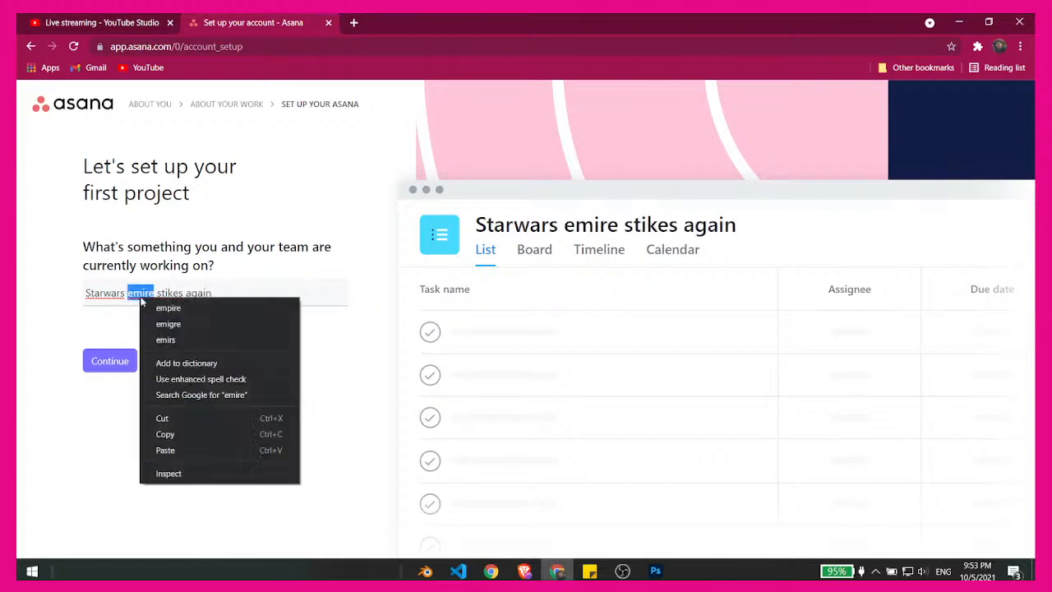
left_click(168, 307)
right_click(169, 296)
left_click(205, 307)
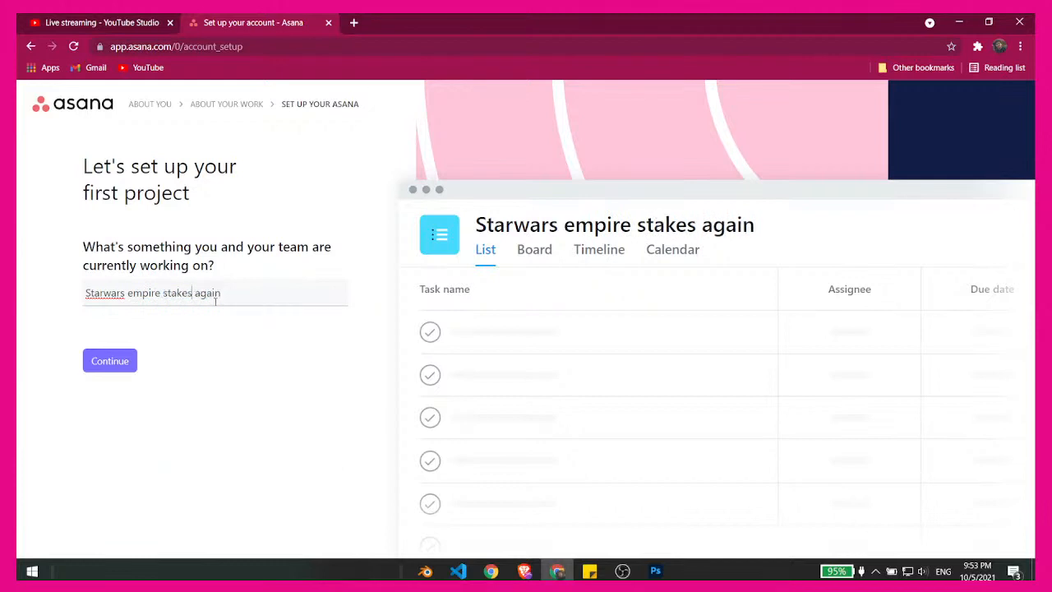
left_click_drag(188, 293, 171, 293)
type("rik")
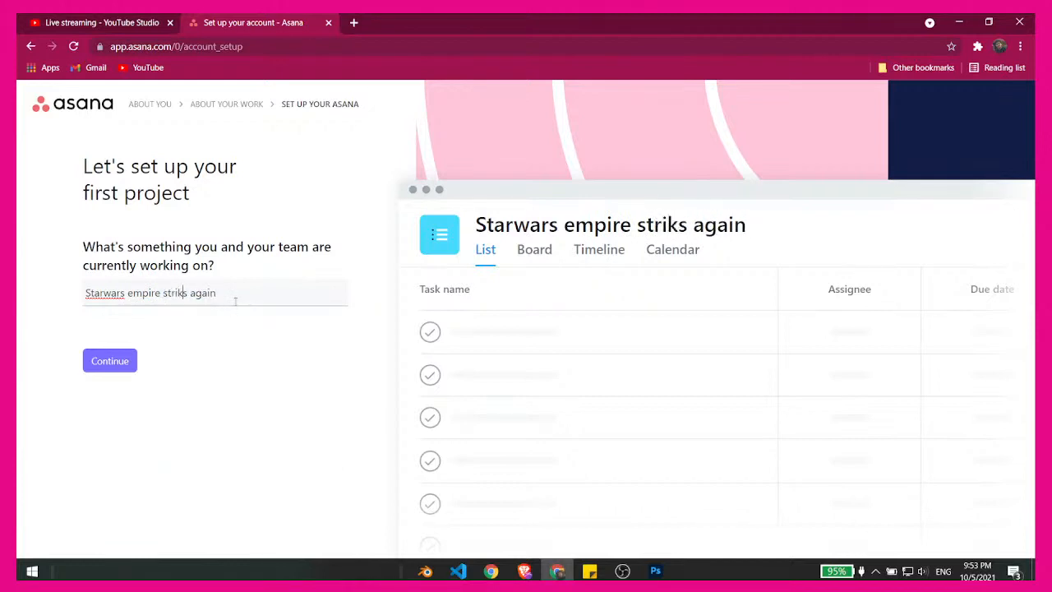
type("e")
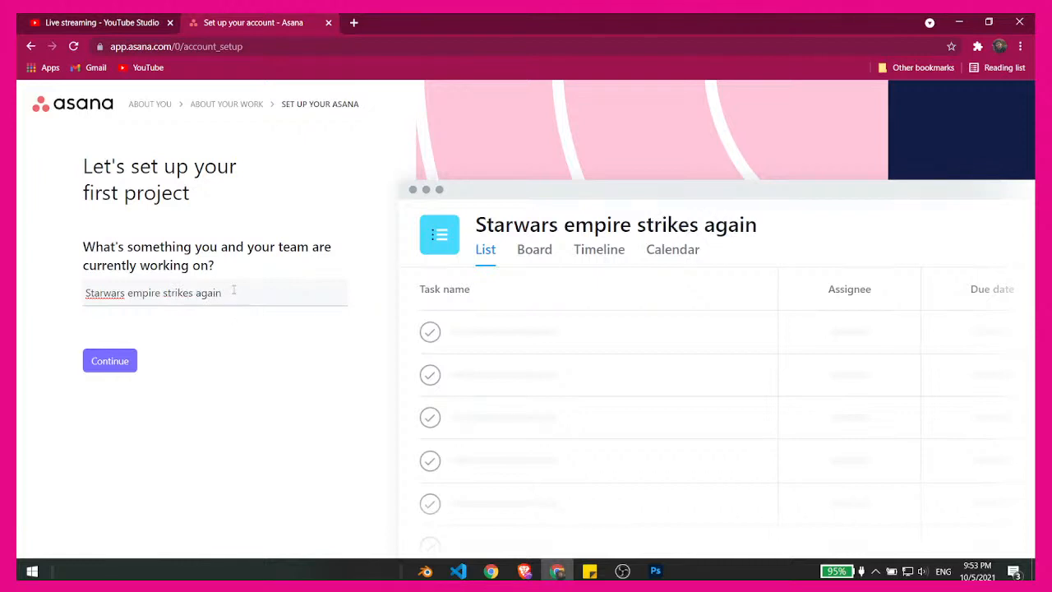
- Separate the first word of the project name so it reads "Star wars empire strikes again"
right_click(90, 289)
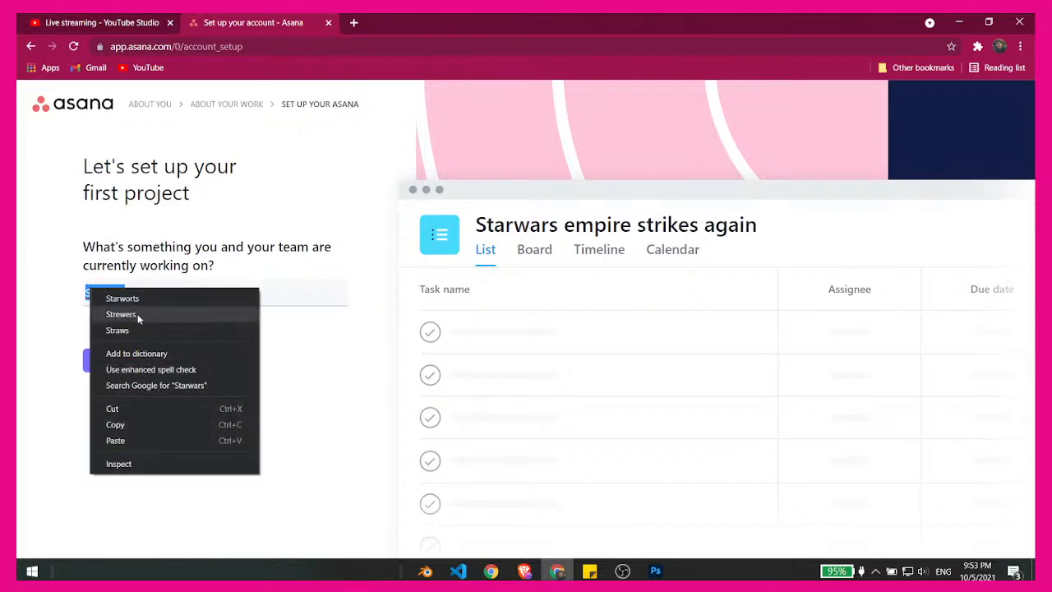
left_click(35, 343)
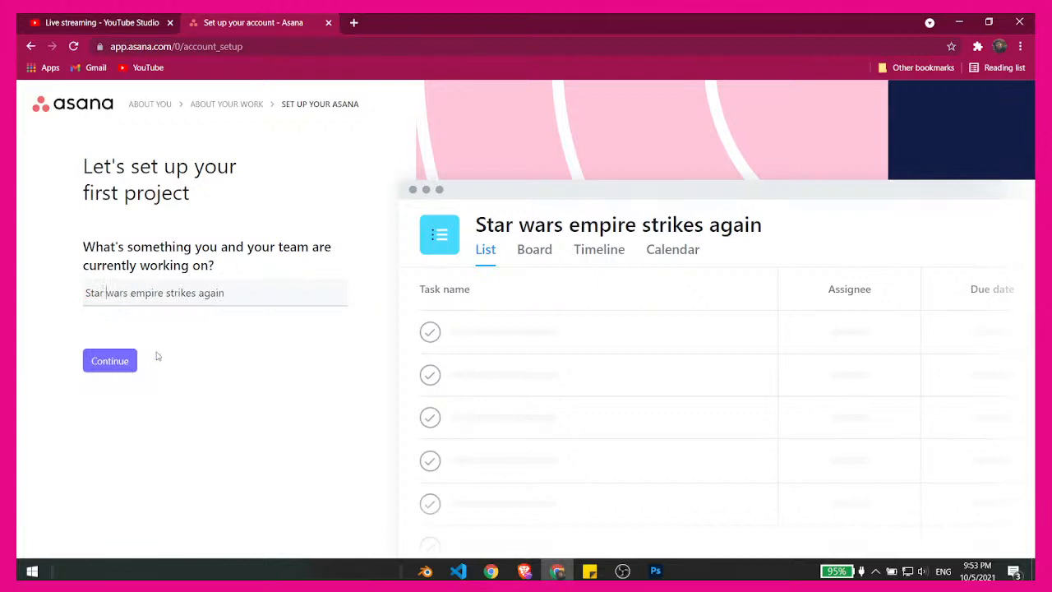
left_click(192, 365)
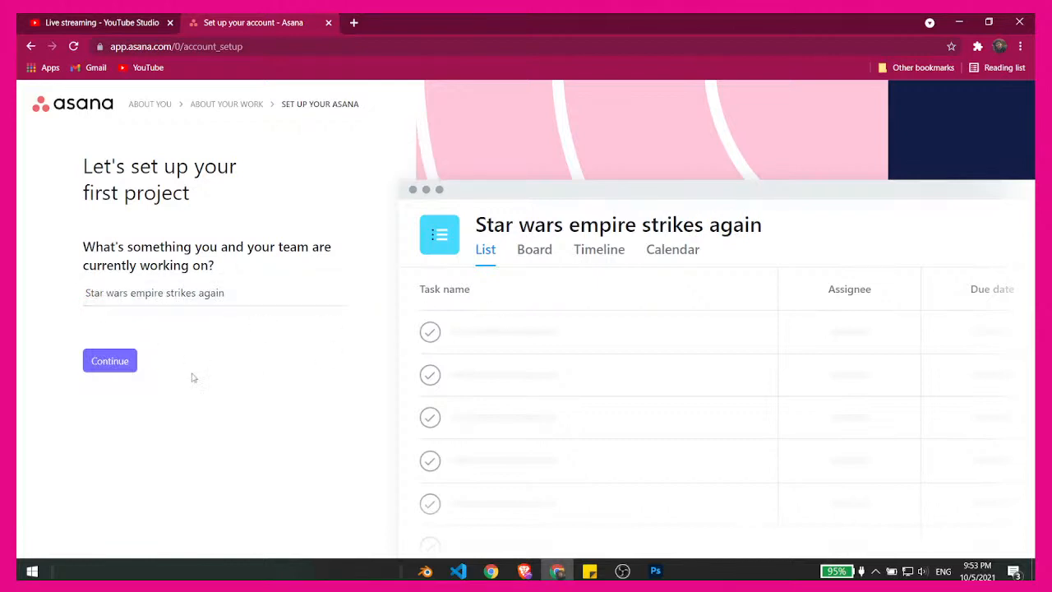
- Confirm the project name and continue with the example tasks and the To do, Doing and Done sections
left_click(129, 367)
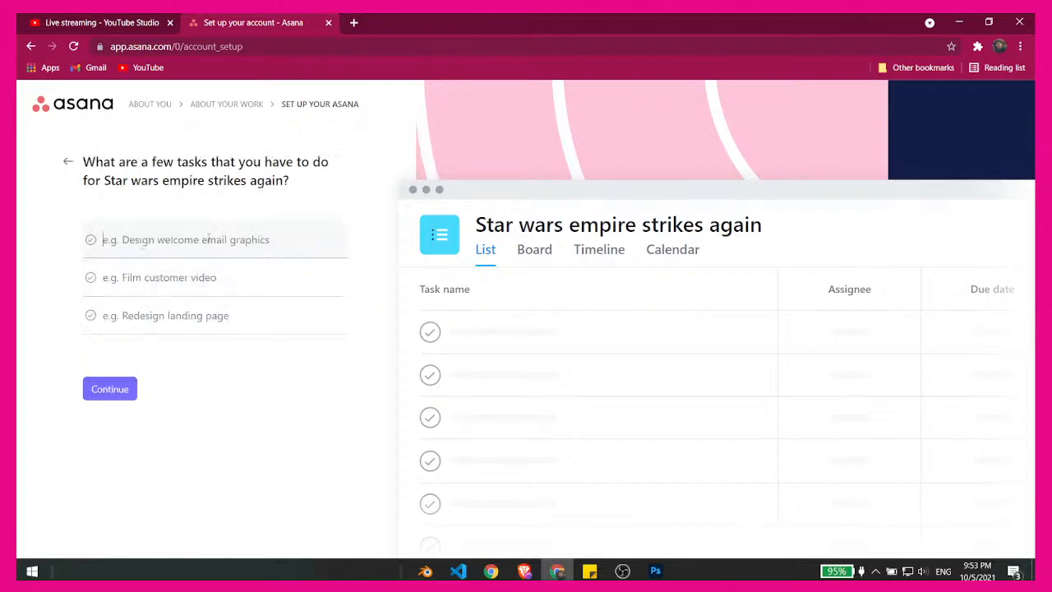
left_click(110, 390)
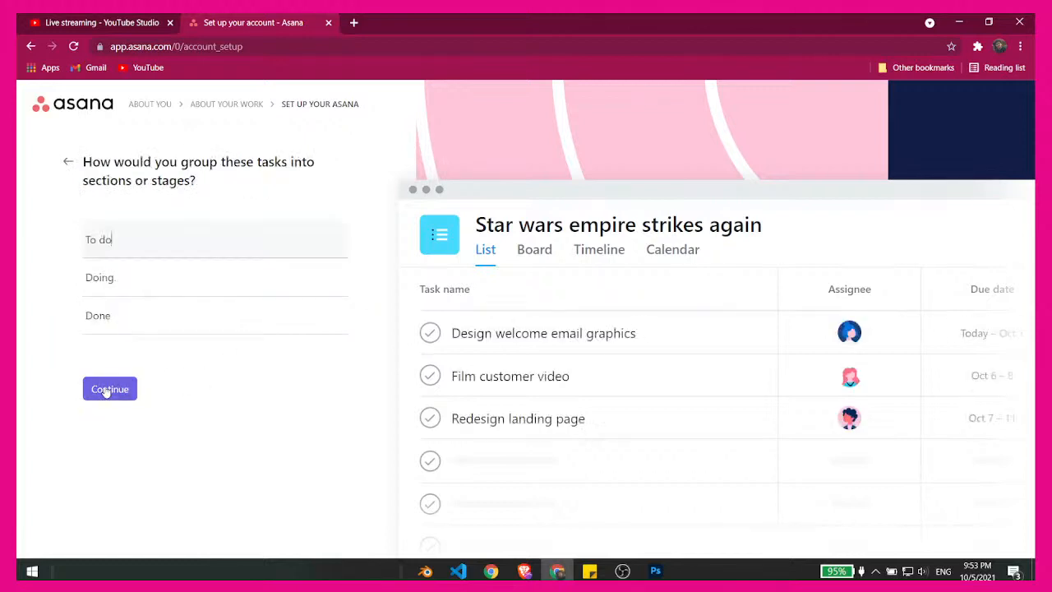
left_click(109, 389)
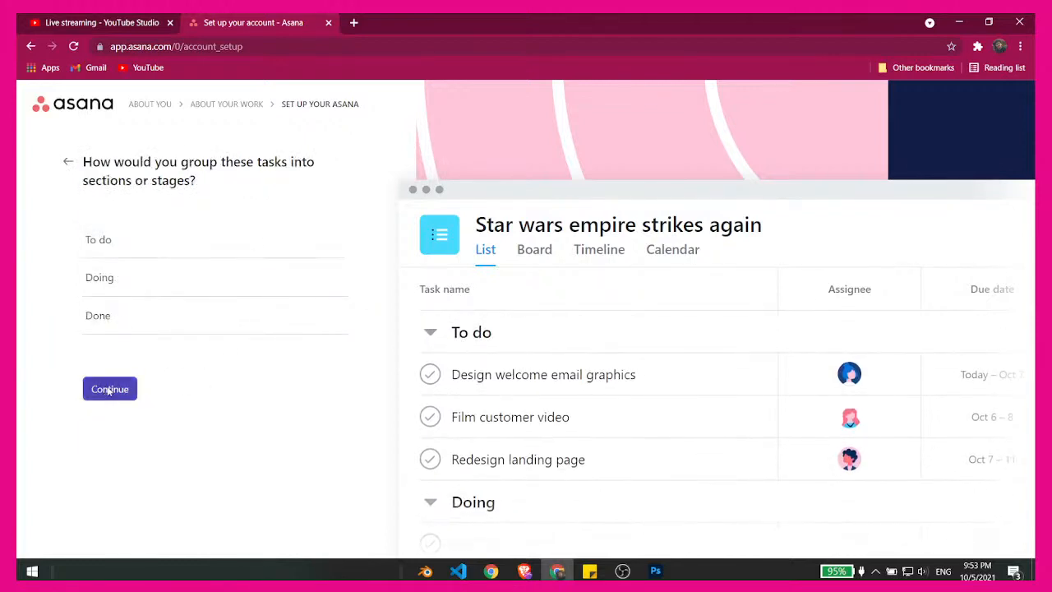
- Preview the project in the List, Board, Timeline and Calendar layouts to compare them
left_click(291, 270)
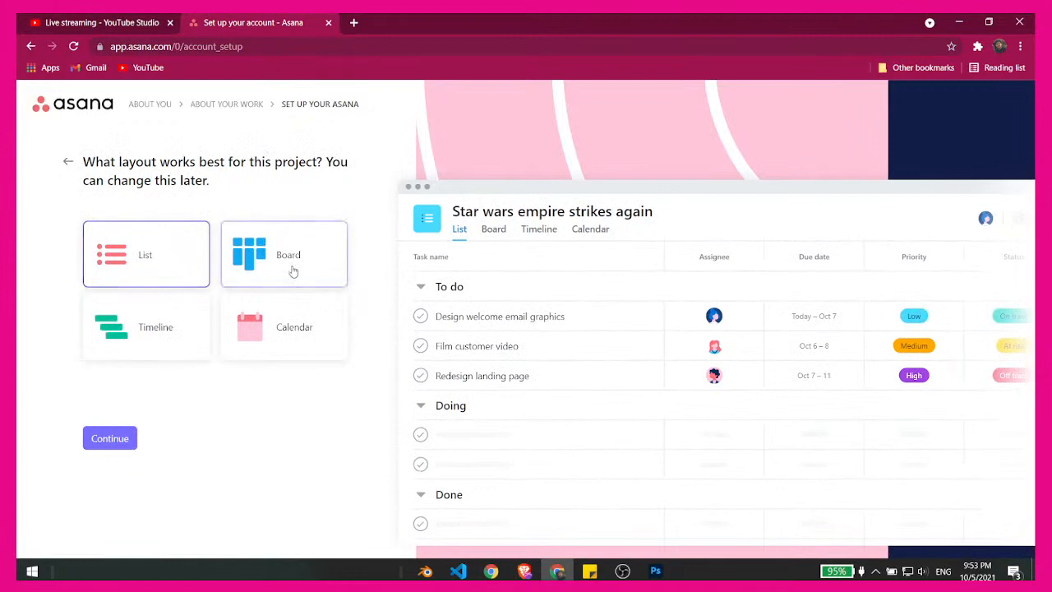
left_click(169, 338)
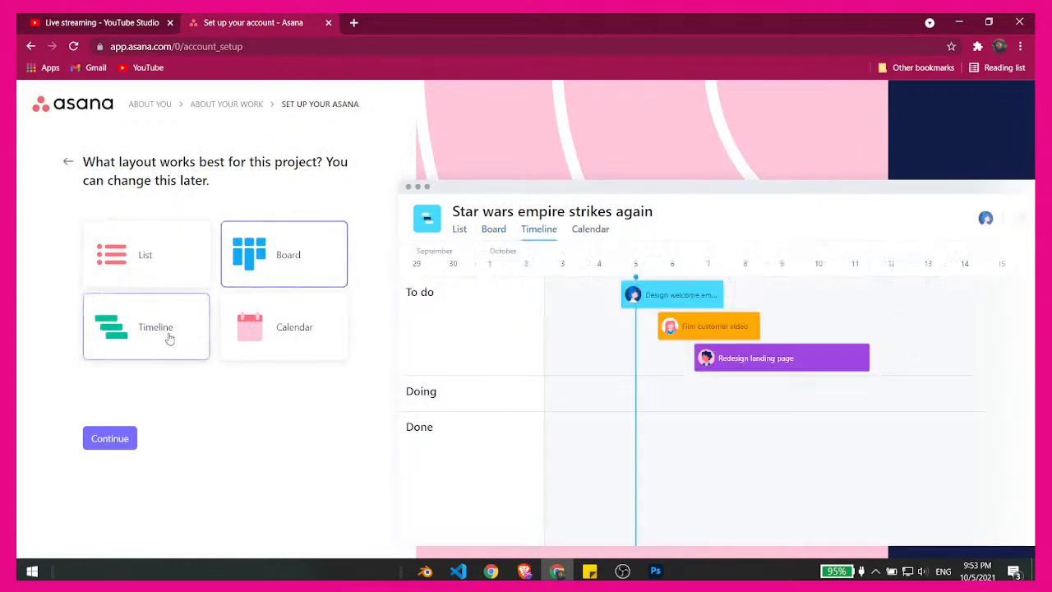
left_click(291, 351)
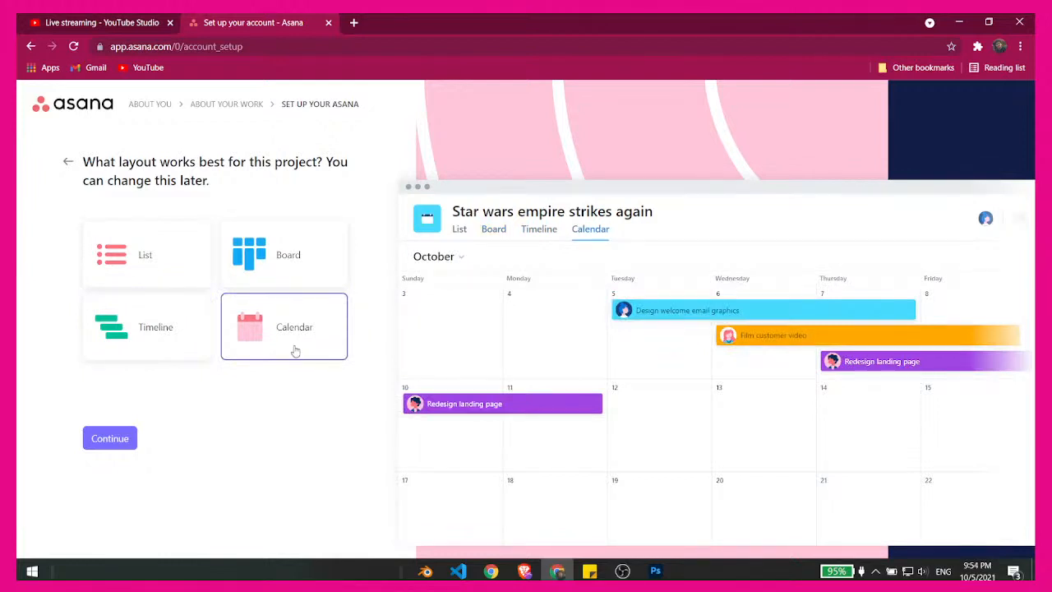
left_click(149, 285)
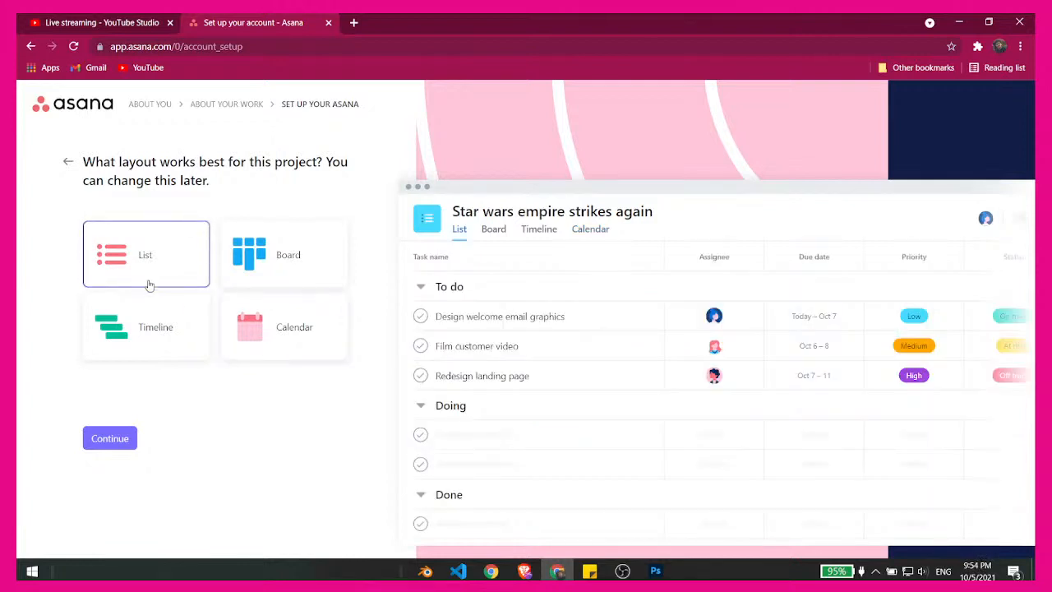
left_click(321, 269)
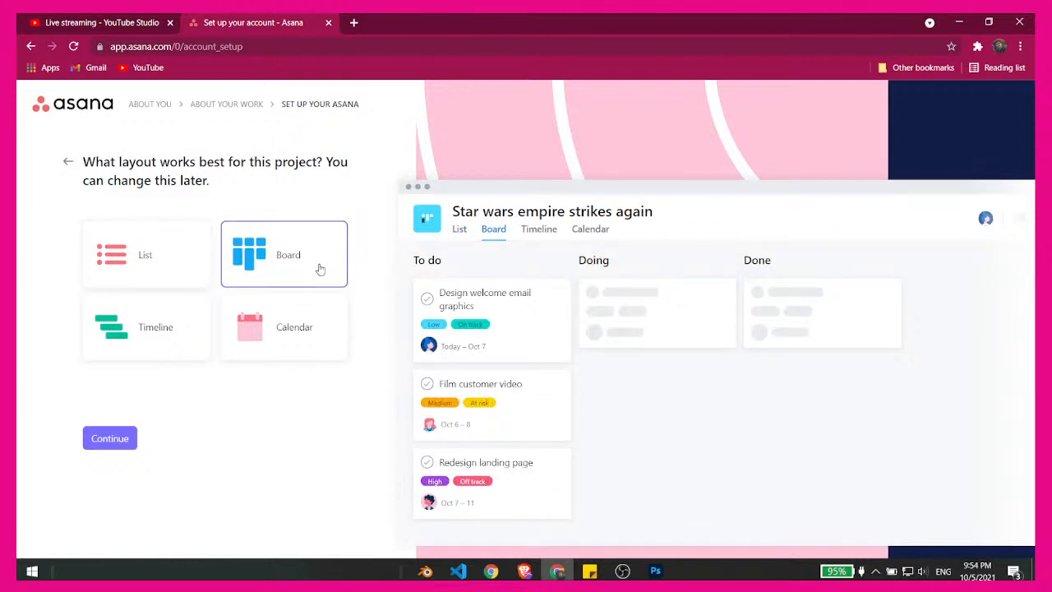
left_click(199, 336)
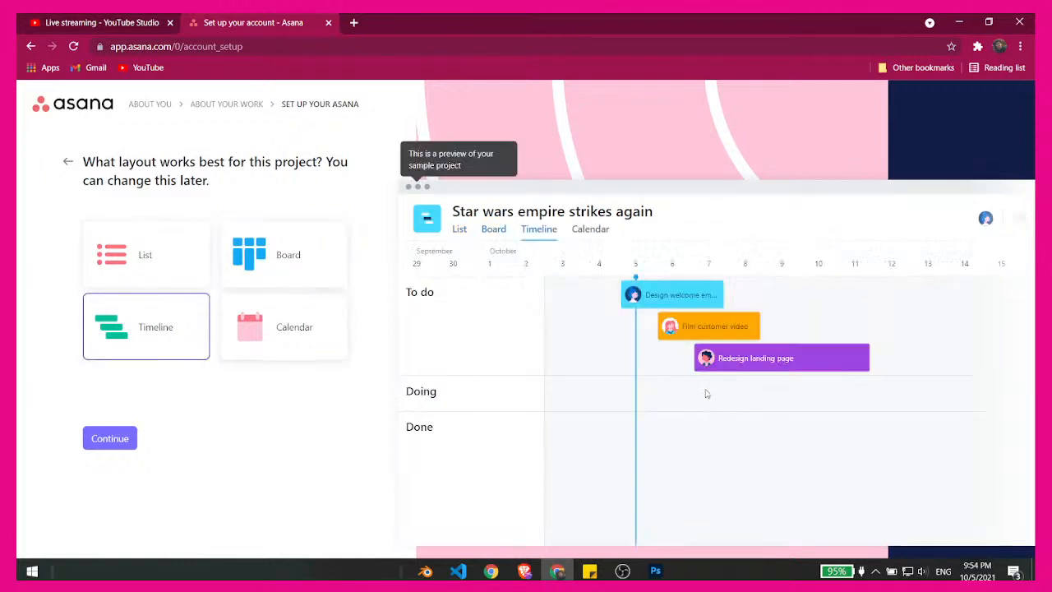
left_click(259, 341)
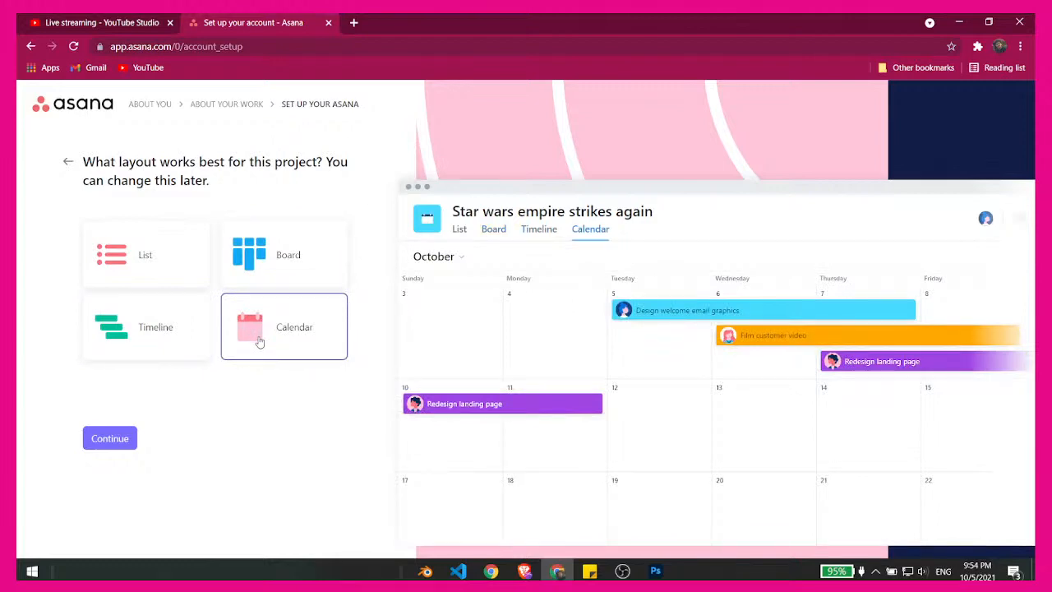
- Switch to OBS to check the Mic/Aux level in the audio mixer, and return to the Asana setup
left_click(618, 571)
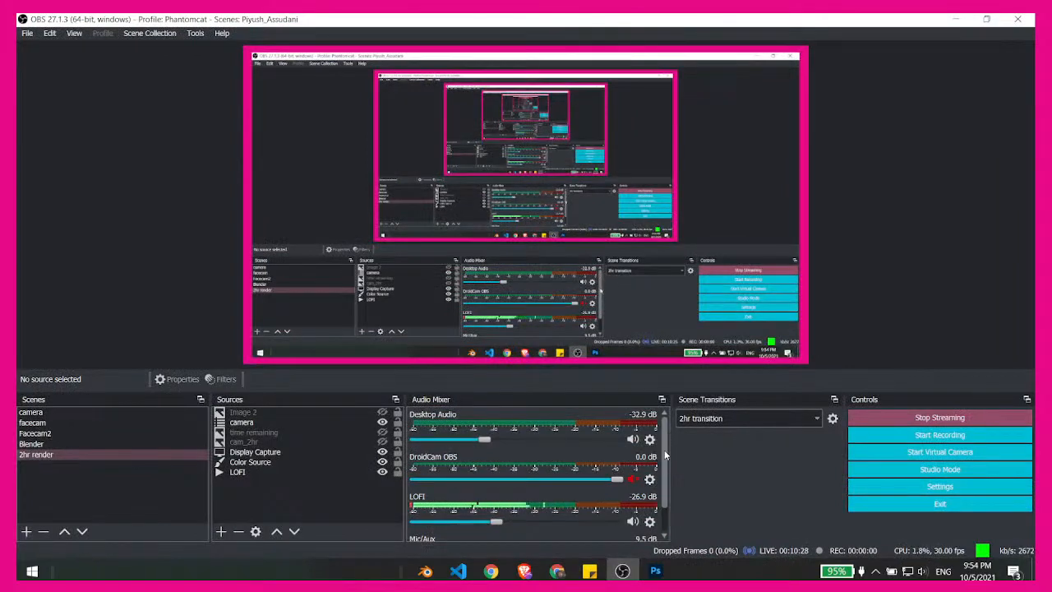
left_click_drag(664, 450, 664, 480)
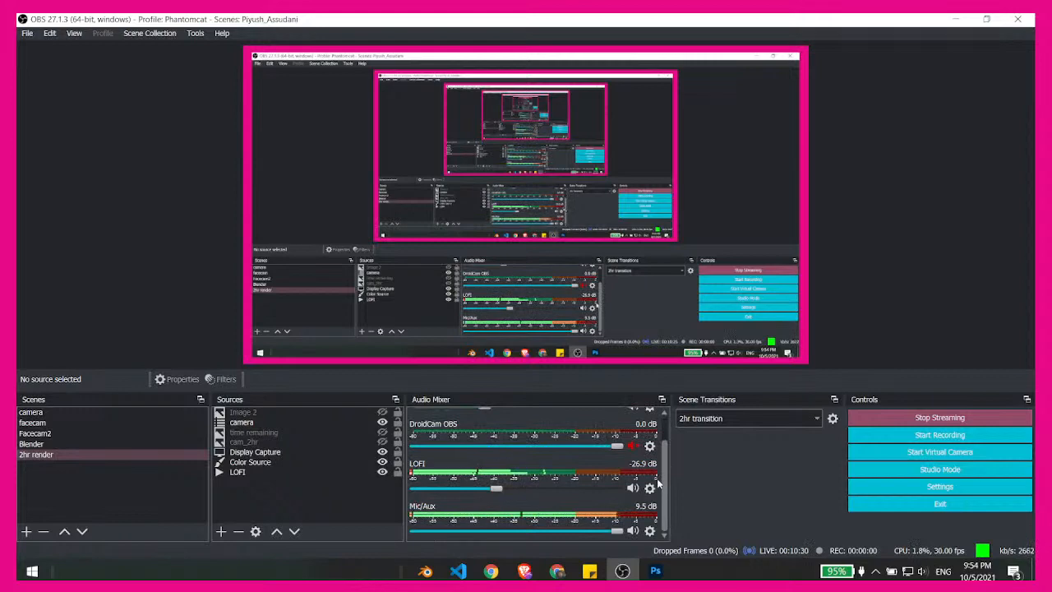
left_click(960, 19)
mouse_move(639, 565)
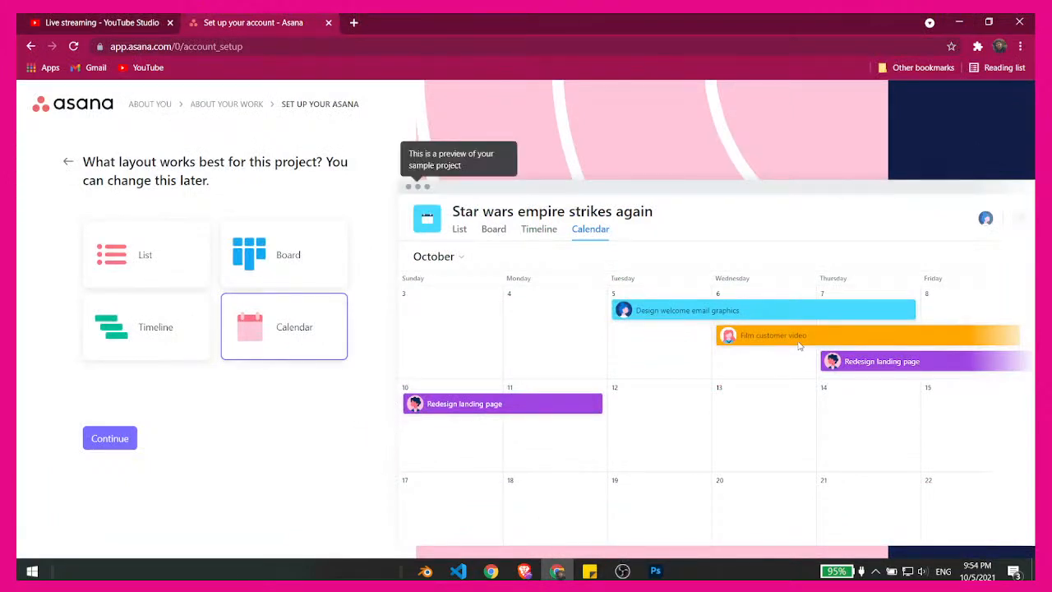
- Select the Timeline layout and open the project without inviting any teammates
left_click(112, 342)
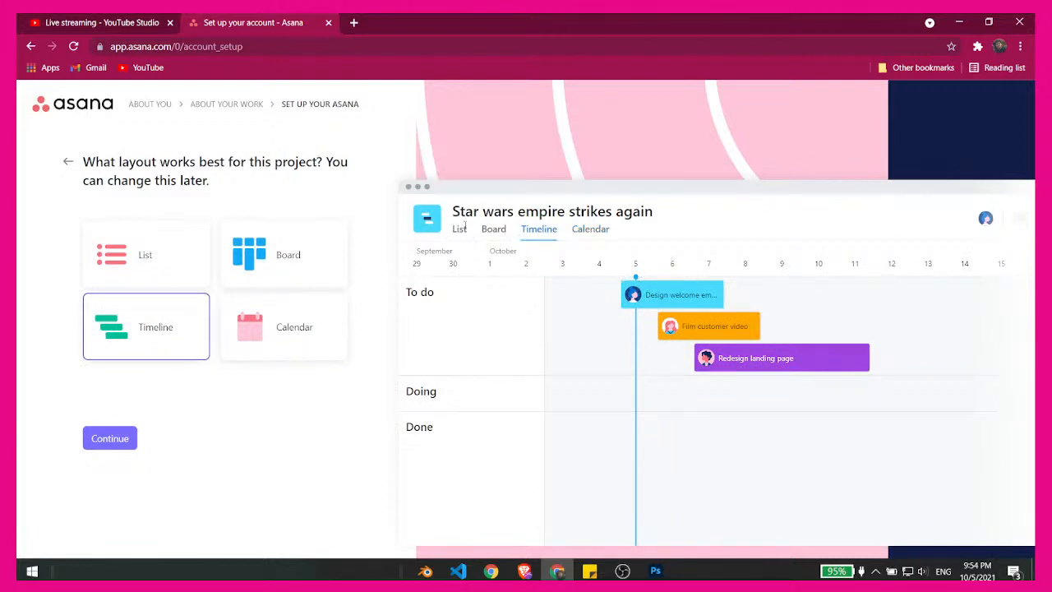
left_click(113, 439)
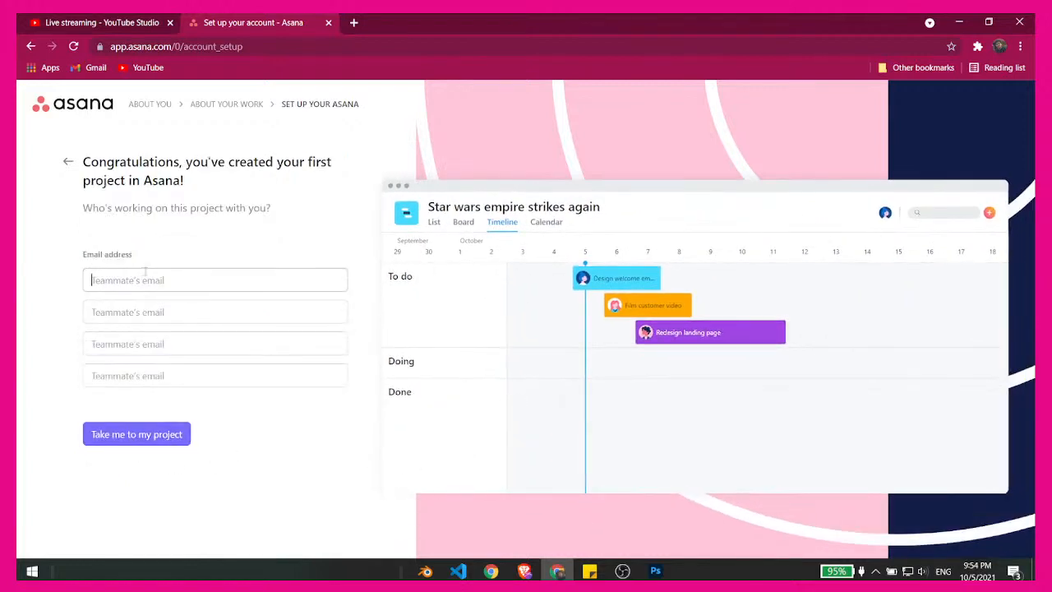
left_click(130, 433)
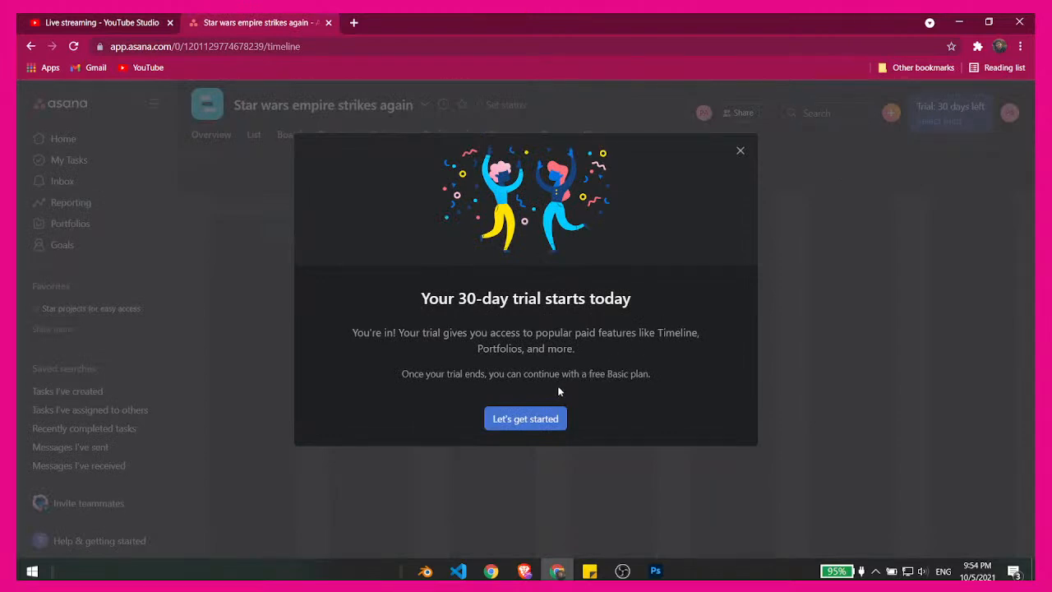
- Highlight the 30-day trial heading and get started with the project from the welcome message
left_click_drag(416, 303, 393, 296)
left_click(631, 306)
double_click(393, 297)
left_click(393, 297)
left_click(527, 421)
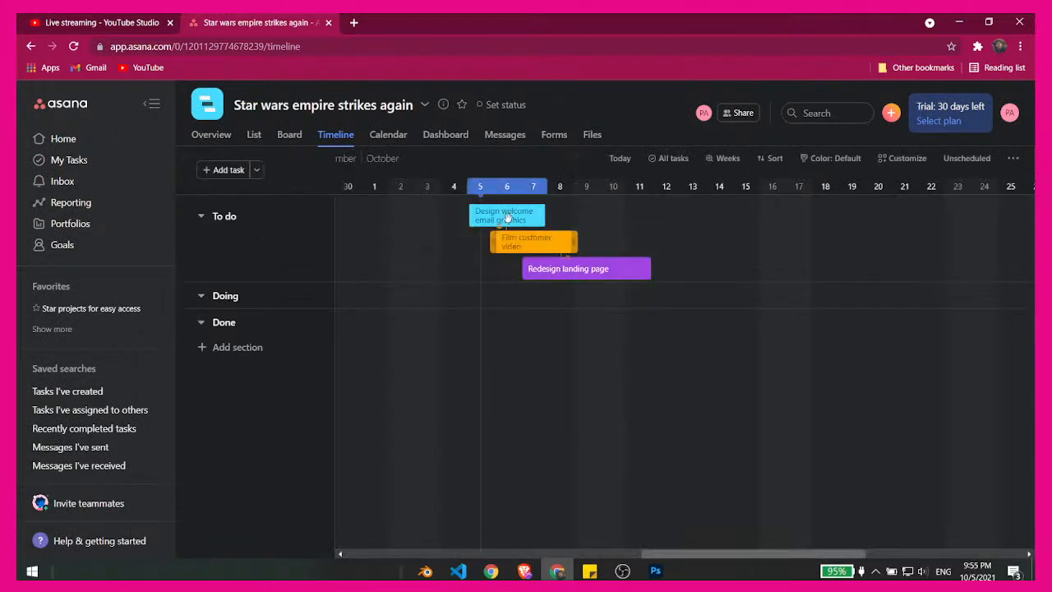
- Reschedule Design welcome email graphics to Oct 3–9, place Film customer video in Doing on Oct 6–9, and move Redesign landing page to Done
left_click_drag(511, 213, 606, 329)
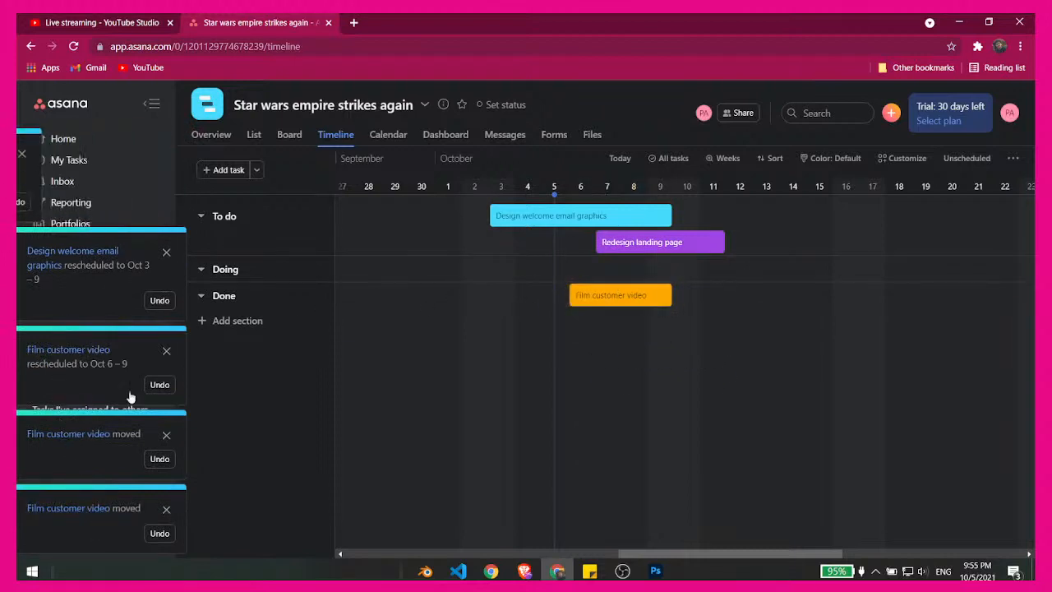
left_click_drag(613, 296, 616, 274)
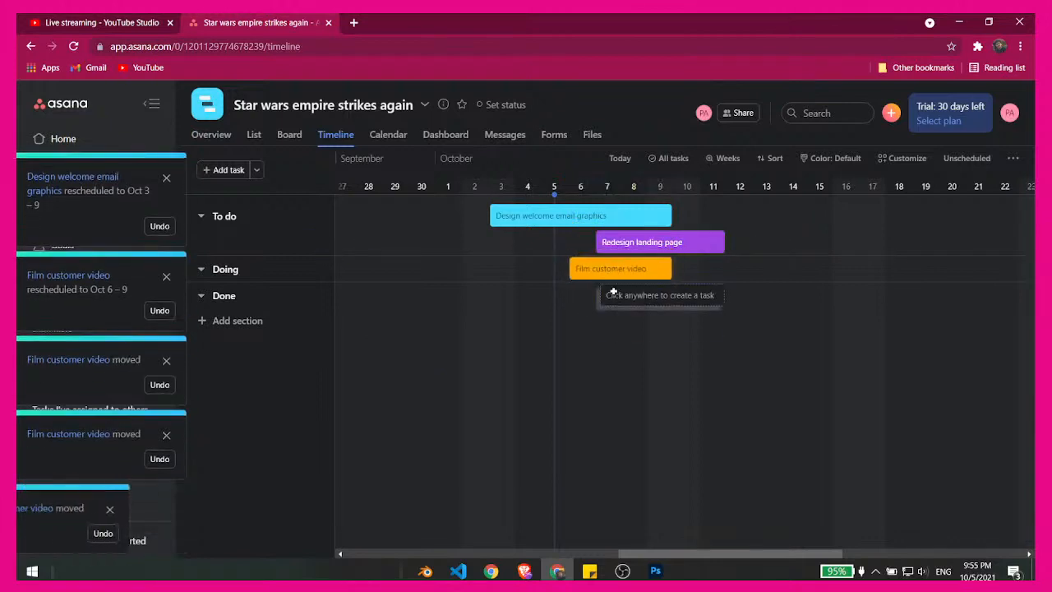
left_click_drag(663, 241, 659, 289)
- Reschedule Design welcome email graphics to Oct 4–10, Film customer video to Oct 8–14 and Redesign landing page to Oct 10–14, all in To do
left_click_drag(635, 246, 746, 215)
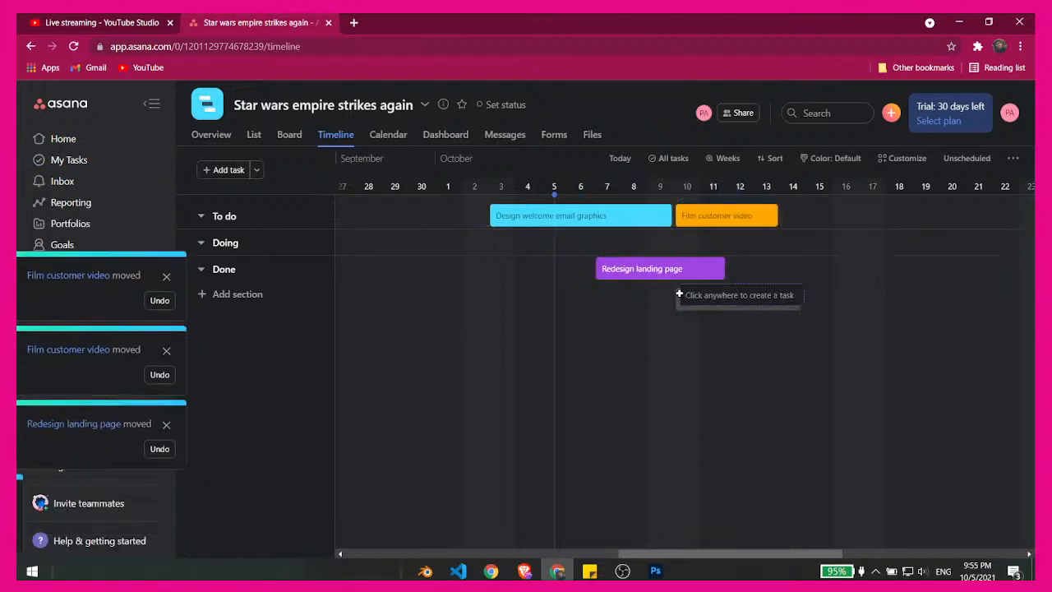
left_click_drag(673, 271, 811, 215)
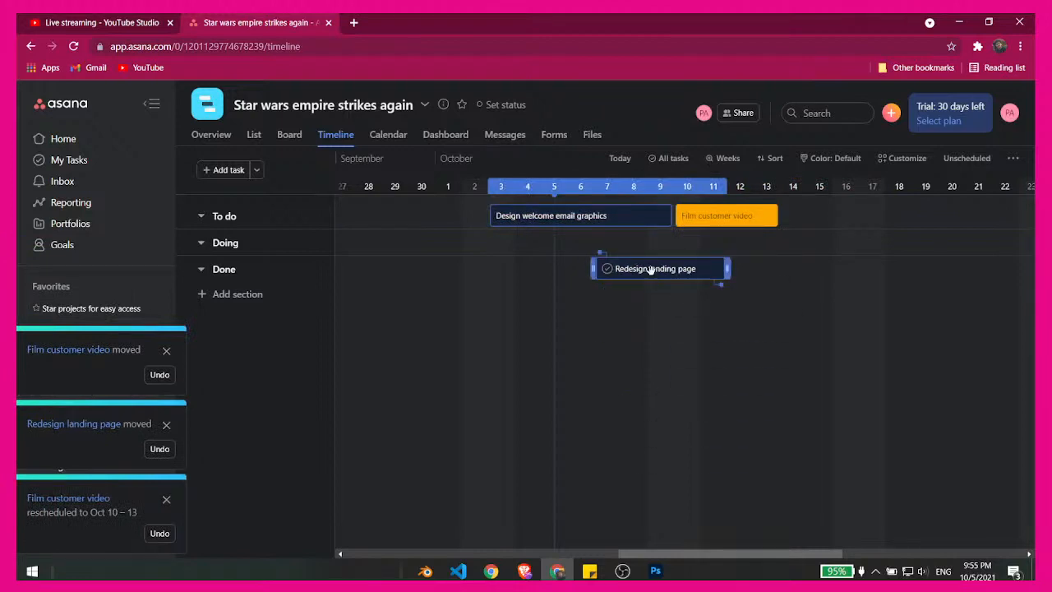
left_click_drag(651, 270, 824, 256)
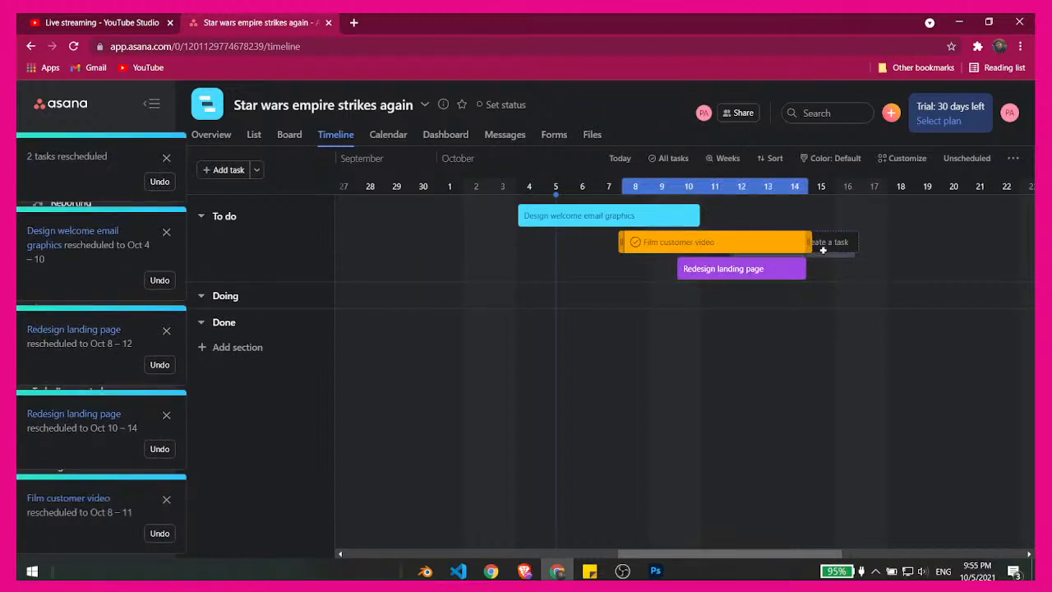
left_click(760, 275)
left_click(487, 320)
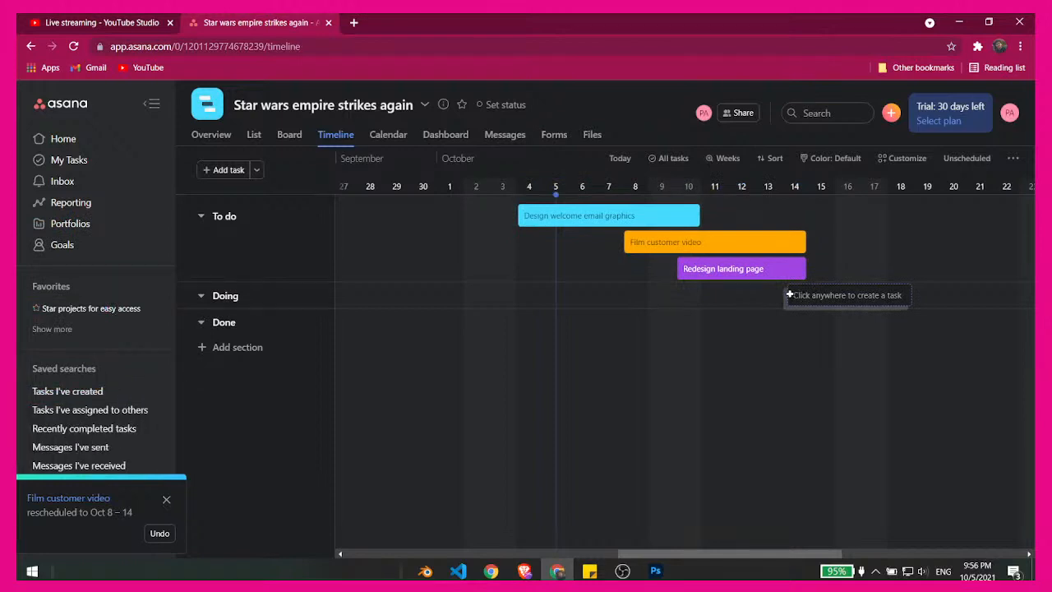
- Look through the project's calendar view and its dashboard charts
left_click(388, 135)
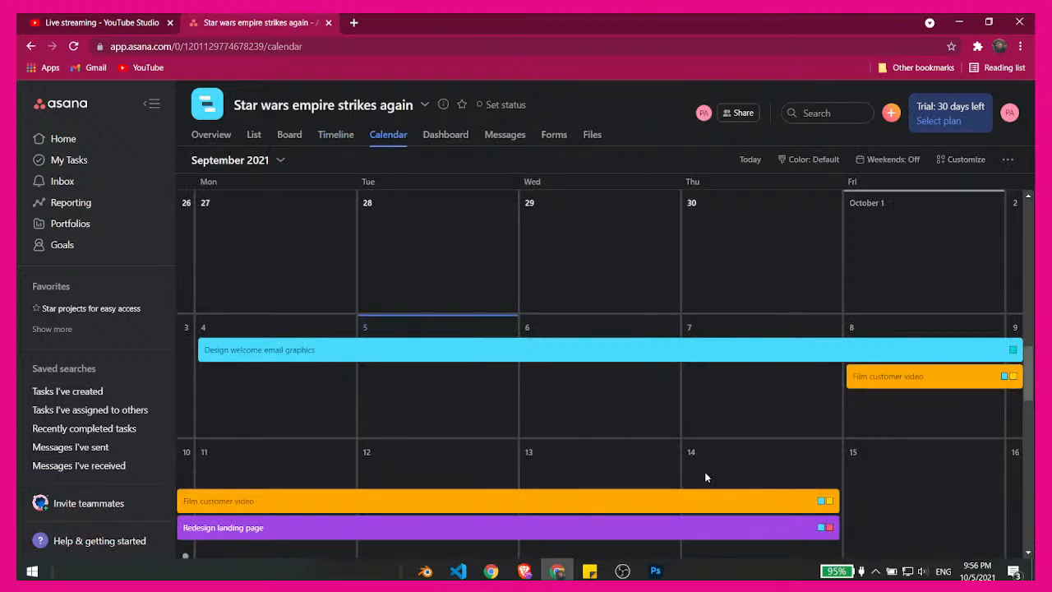
key("ctrl+minus")
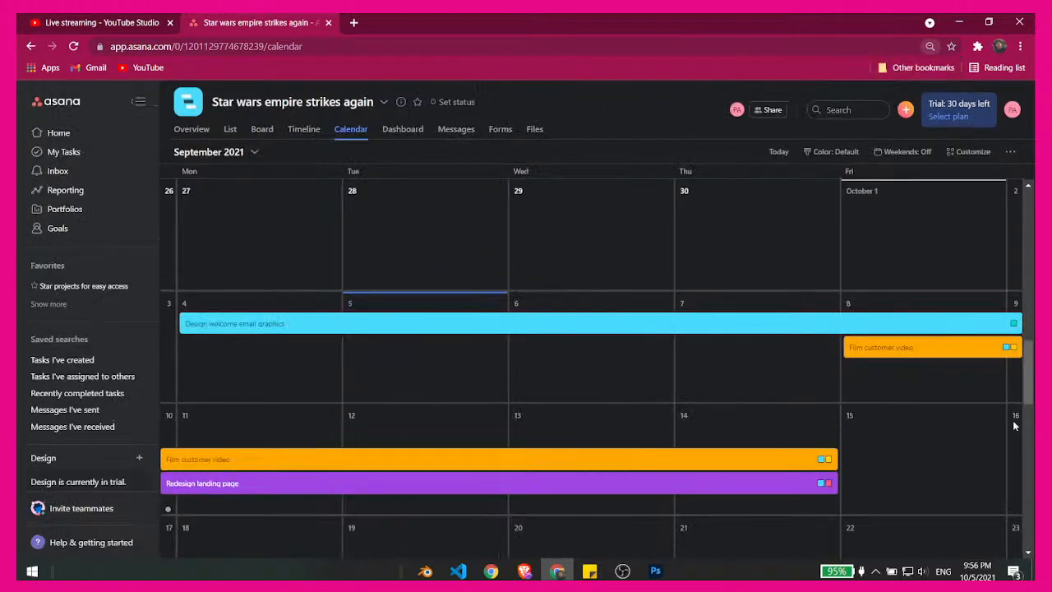
left_click_drag(1025, 383, 1029, 334)
left_click(400, 131)
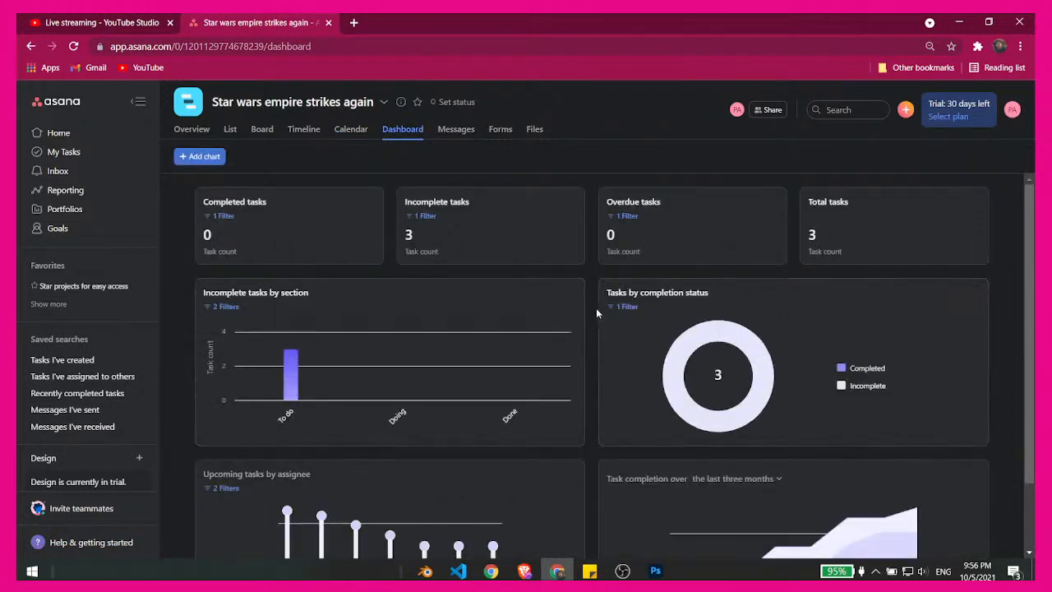
scroll(596, 307, "down", 1)
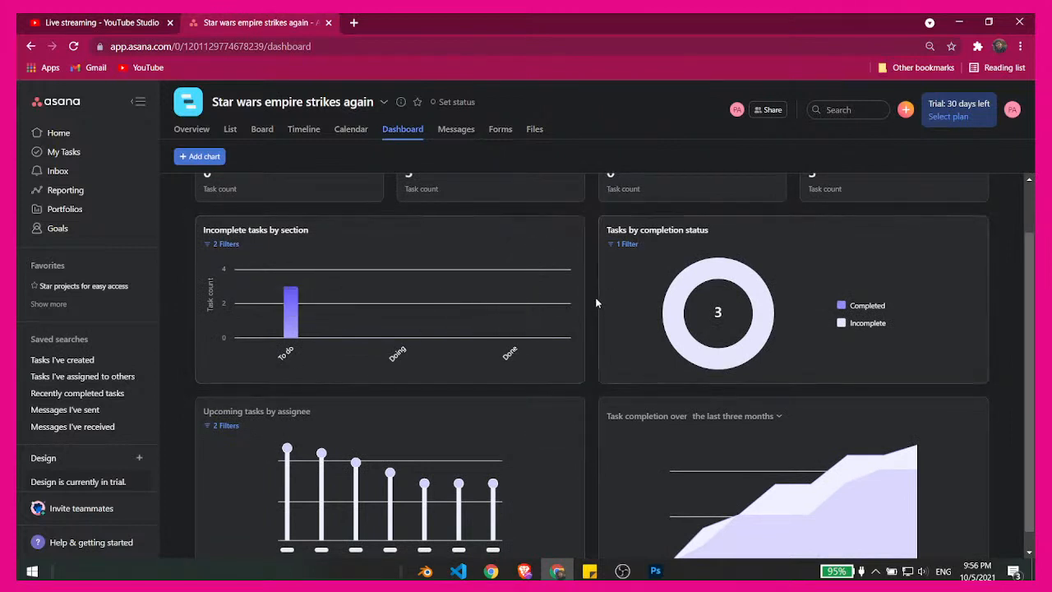
- Open the trial's plan selection page and highlight the Premium and Business prices to compare them
left_click(950, 113)
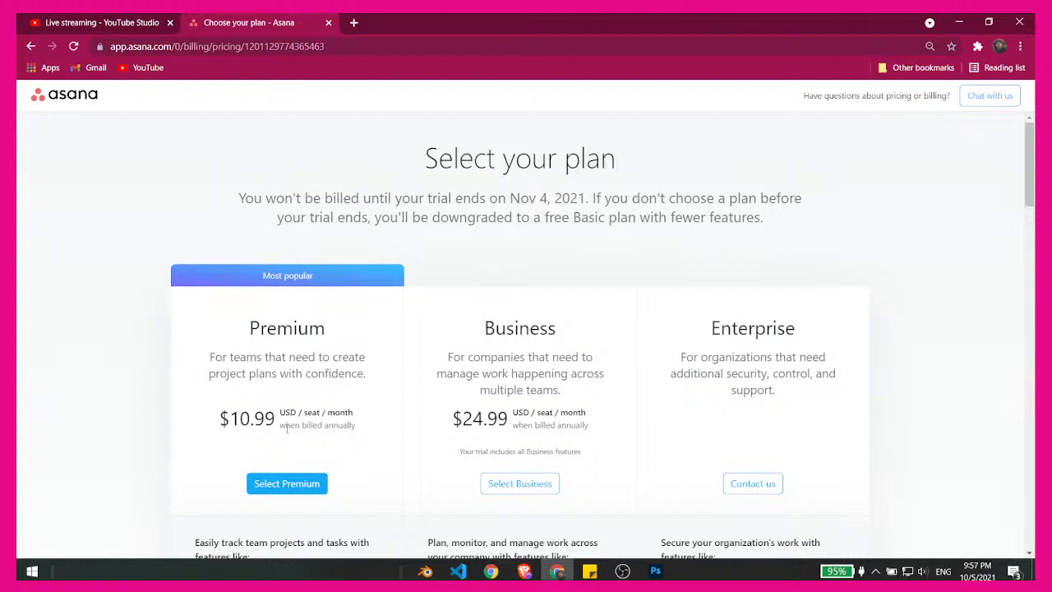
mouse_move(356, 403)
left_mouse_down()
mouse_move(360, 425)
mouse_move(363, 412)
left_mouse_up()
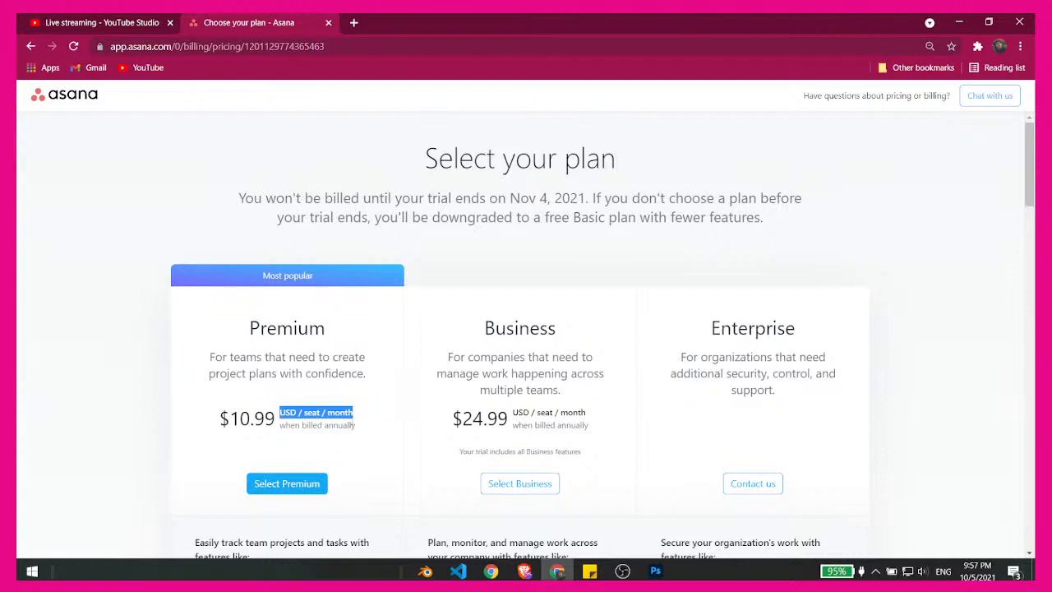
left_click_drag(474, 414, 590, 414)
left_click(493, 417)
left_click(496, 422)
left_click(592, 412)
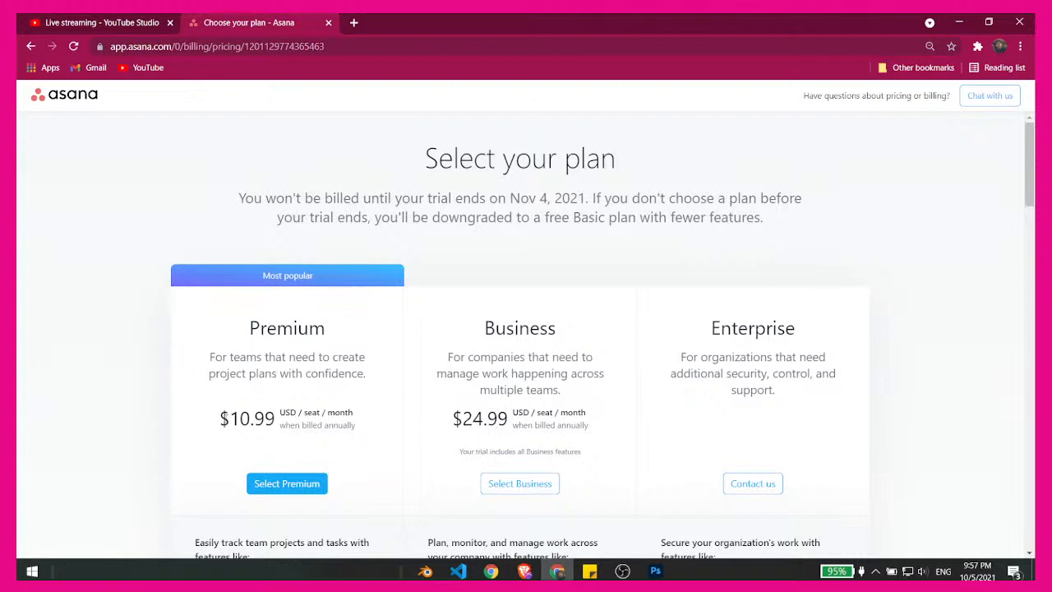
left_click_drag(231, 418, 269, 421)
left_click(293, 427)
- Examine the feature lists of the Premium, Business and Enterprise plans, and return to the project dashboard
scroll(387, 416, "down", 2)
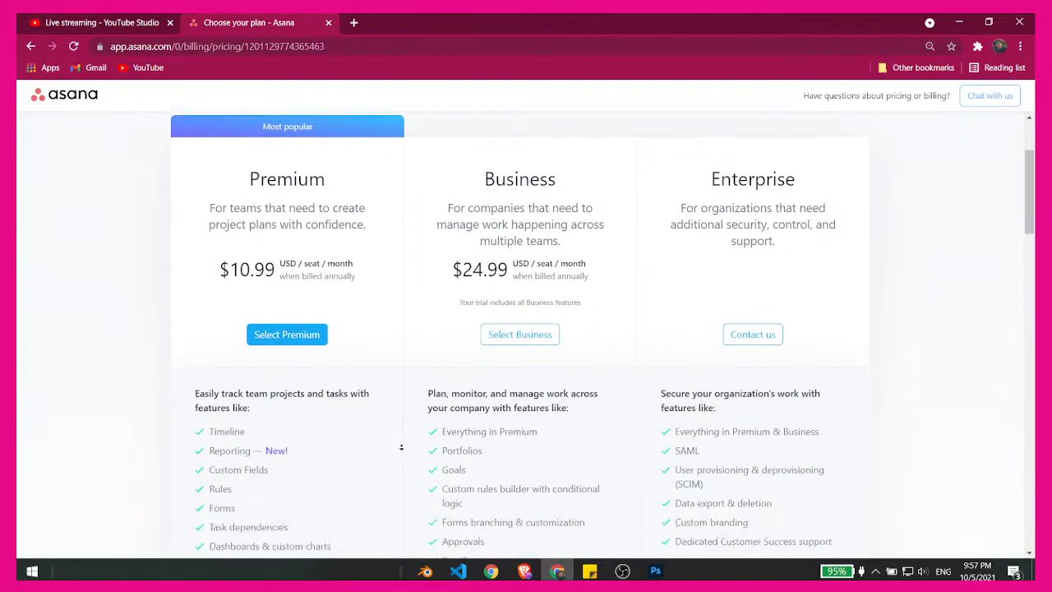
scroll(402, 447, "down", 1)
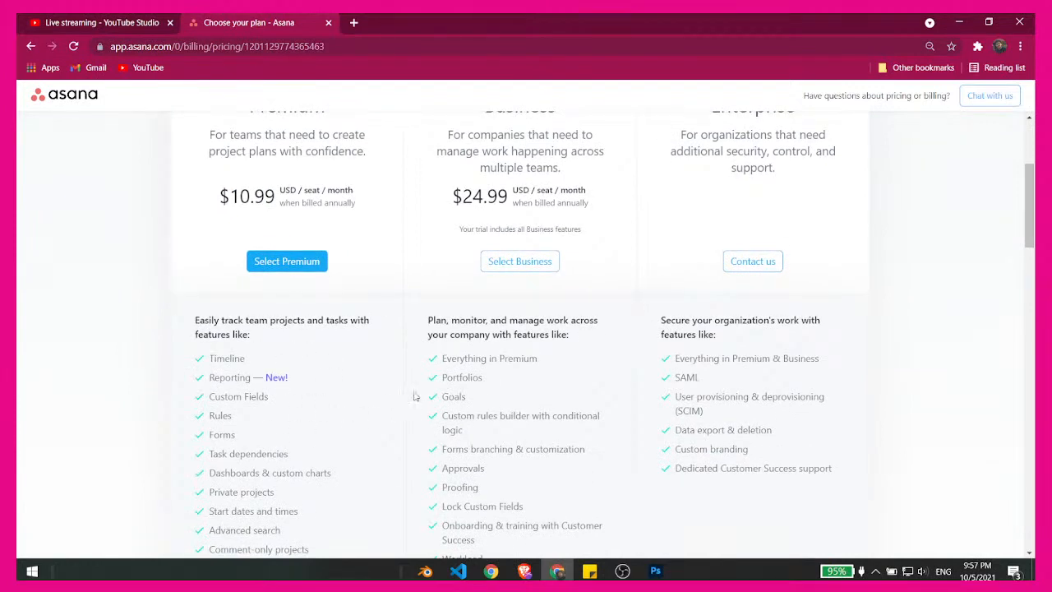
scroll(421, 397, "down", 1)
scroll(428, 397, "down", 2)
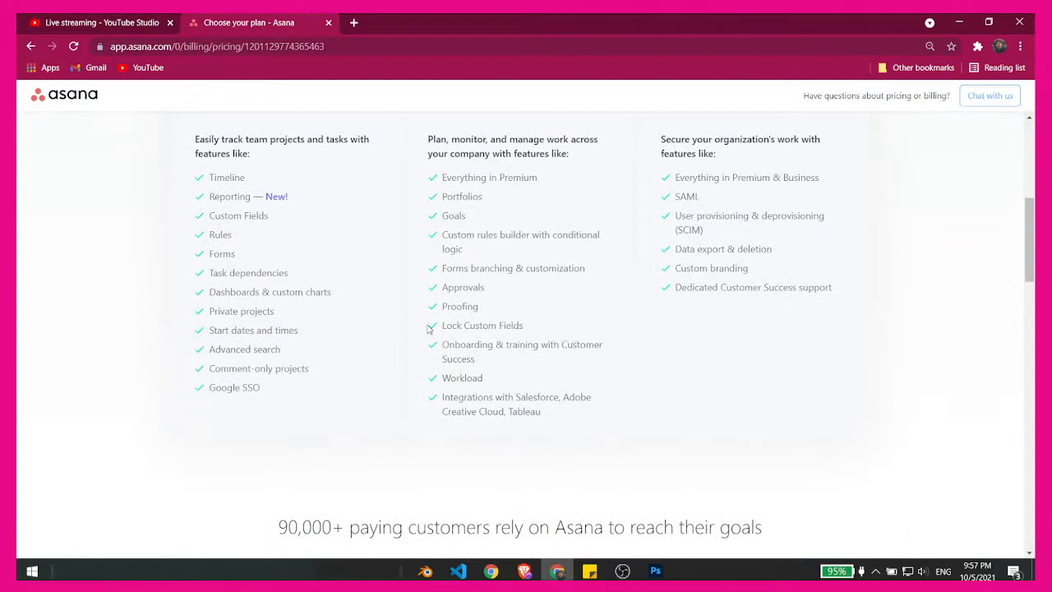
key("alt+Left")
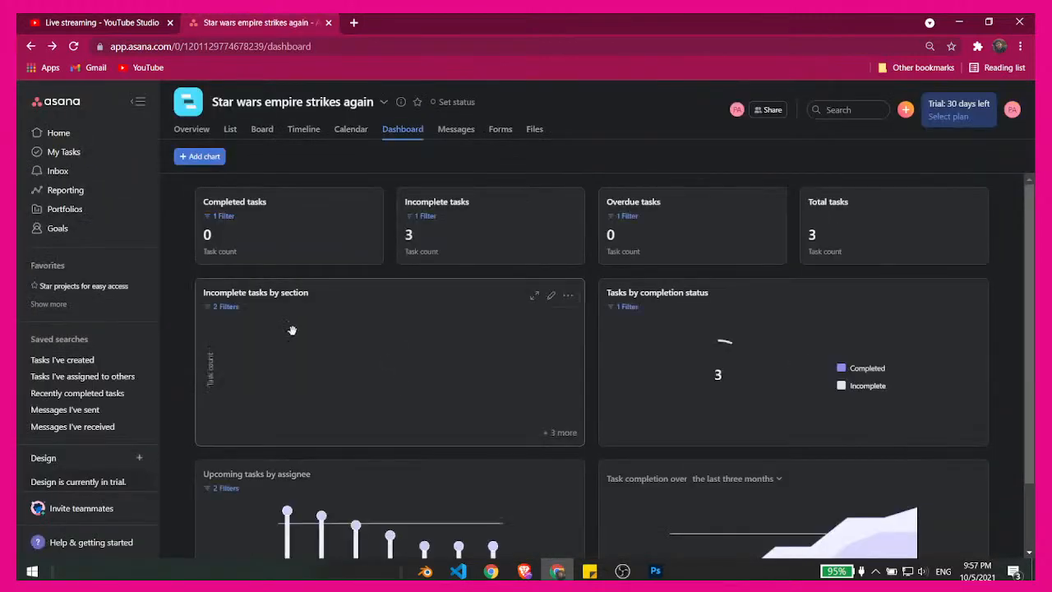
- On the timeline, rename the Design welcome email graphics task as Scene optimization and set its priority to High
left_click(336, 139)
left_click(306, 137)
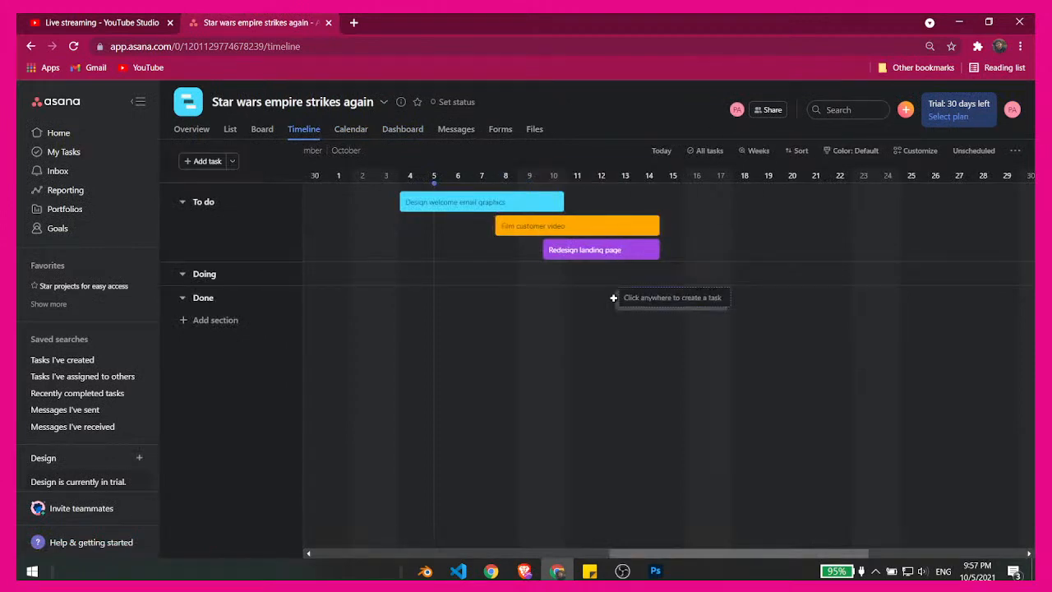
left_click(453, 202)
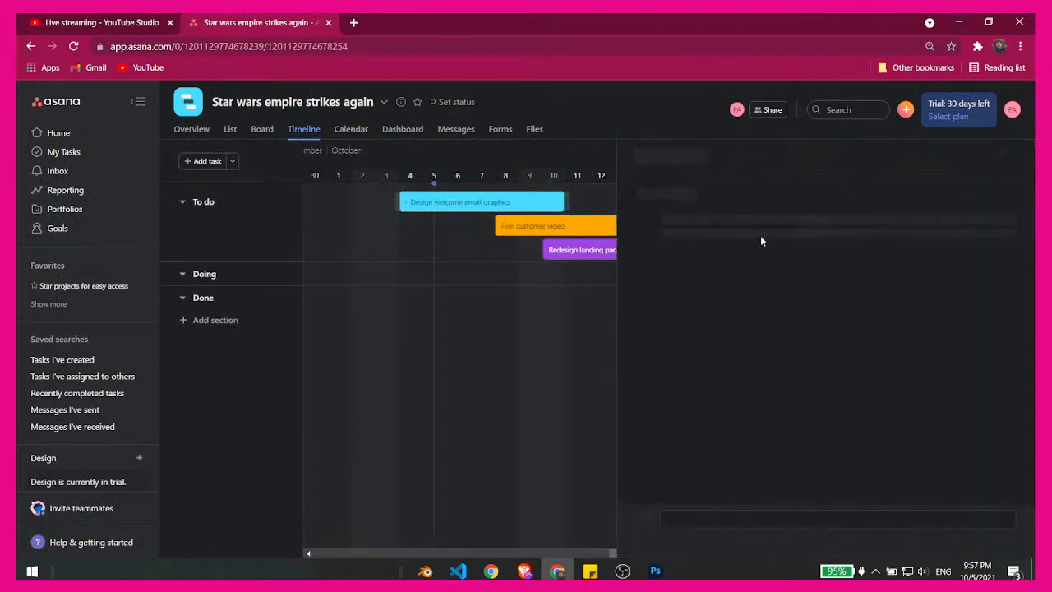
triple_click(760, 194)
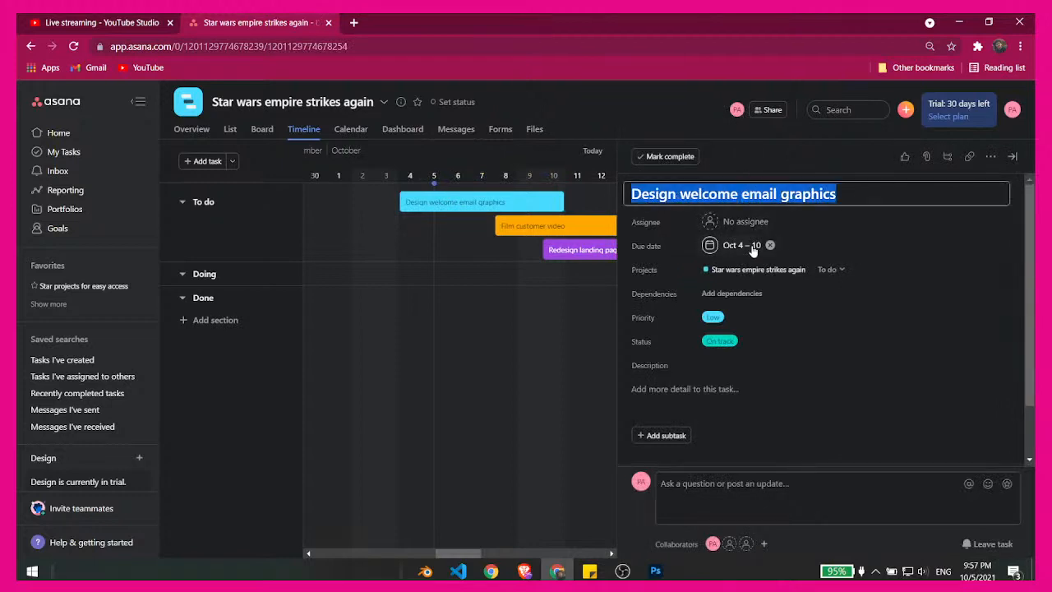
key("BackSpace")
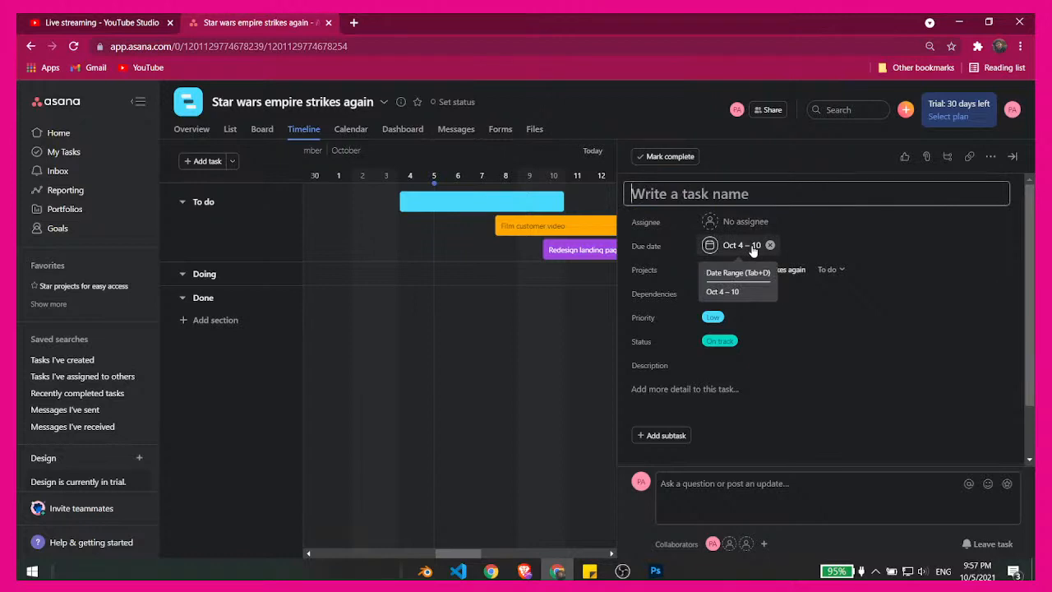
type("Scene ")
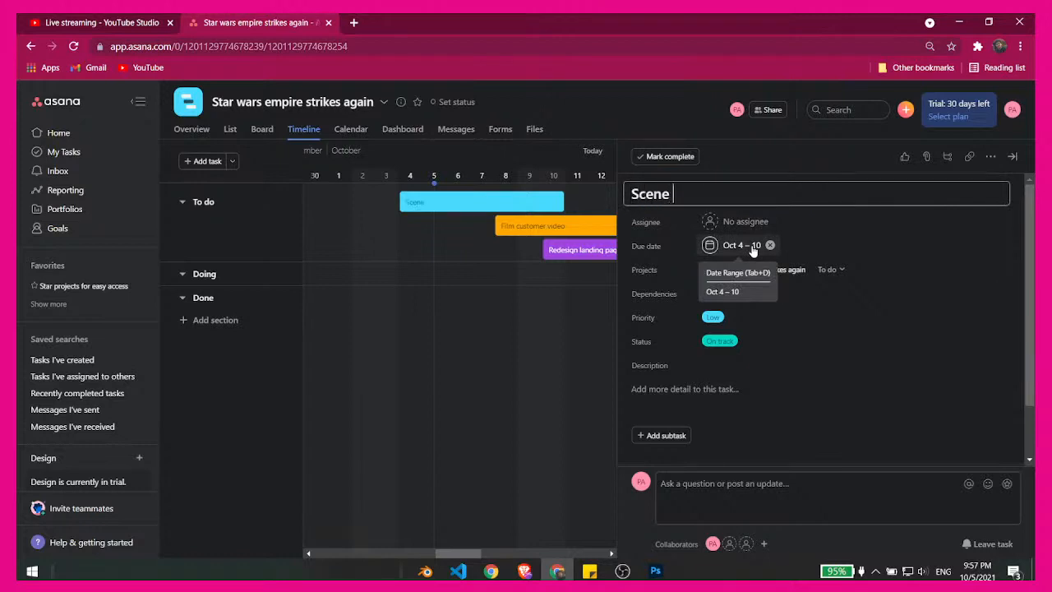
type("optimizar")
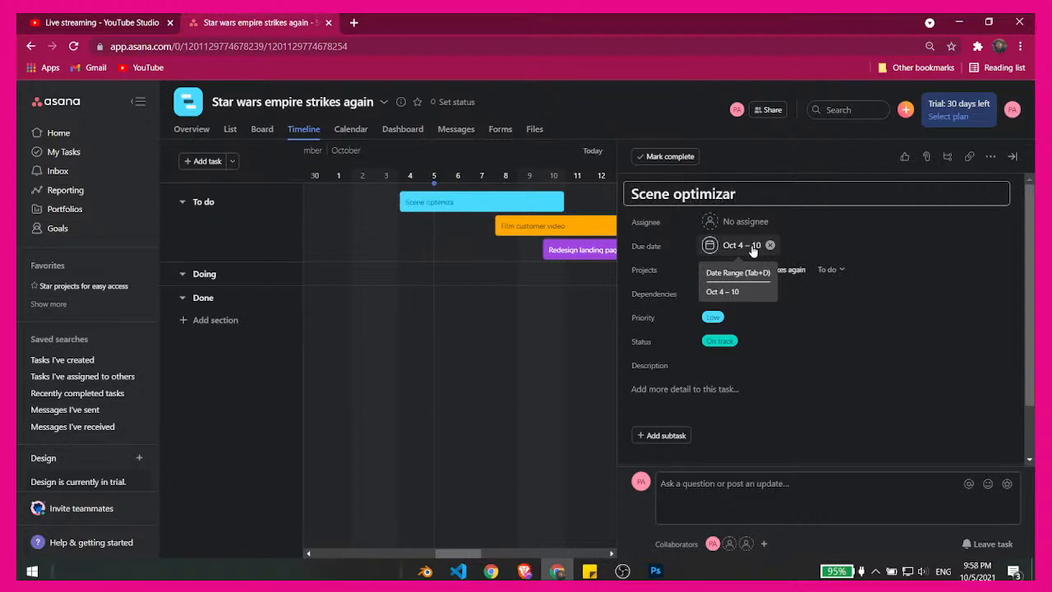
key("BackSpace")
type("to")
key("BackSpace")
type("ion")
left_click(762, 317)
left_click(733, 403)
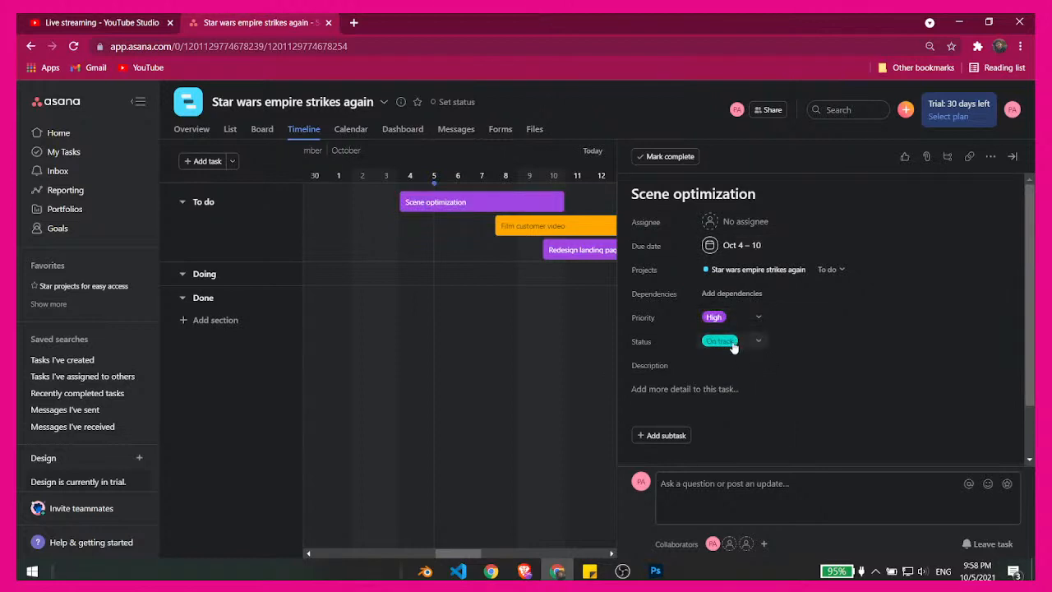
- Try the At risk and Off track statuses on the Scene optimization task, and set its status back to On track
left_click(760, 342)
left_click(745, 408)
left_click(762, 343)
left_click(735, 429)
left_click(757, 345)
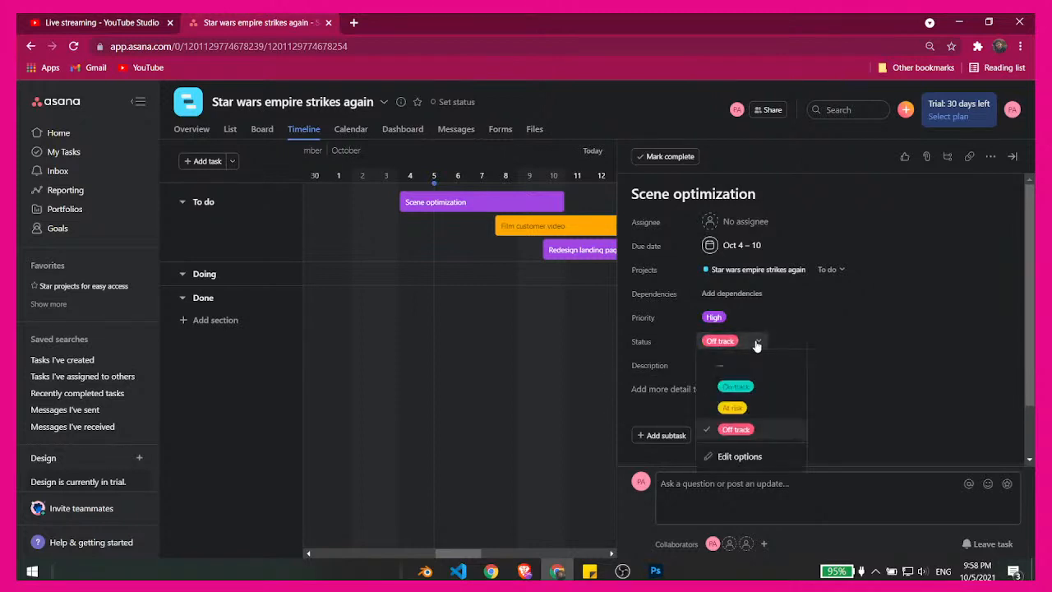
left_click(749, 385)
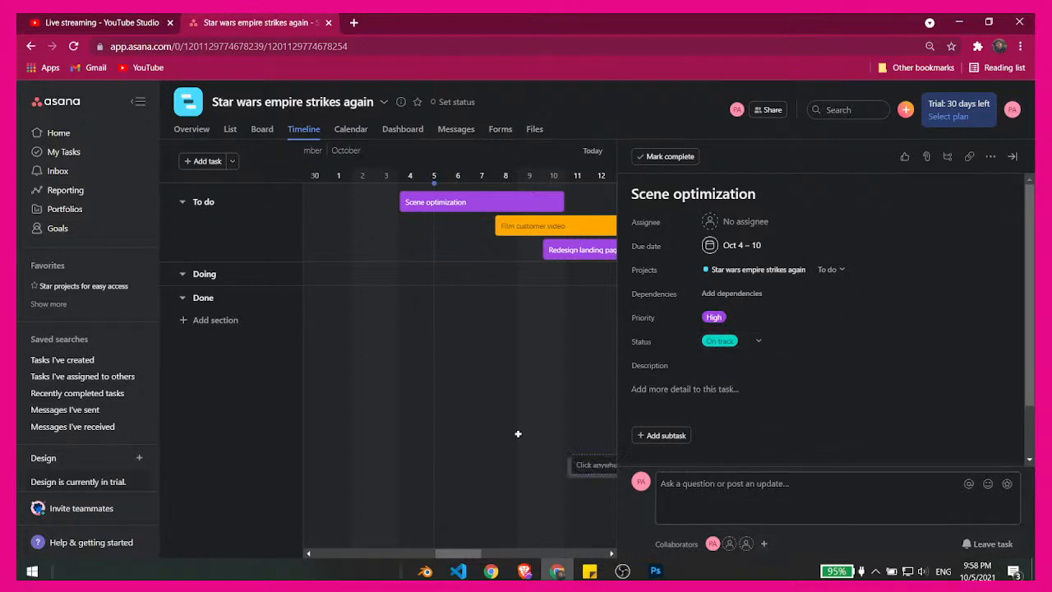
- Mark the Film customer video task complete, and open its details in place of those for Scene optimization
left_click(507, 227)
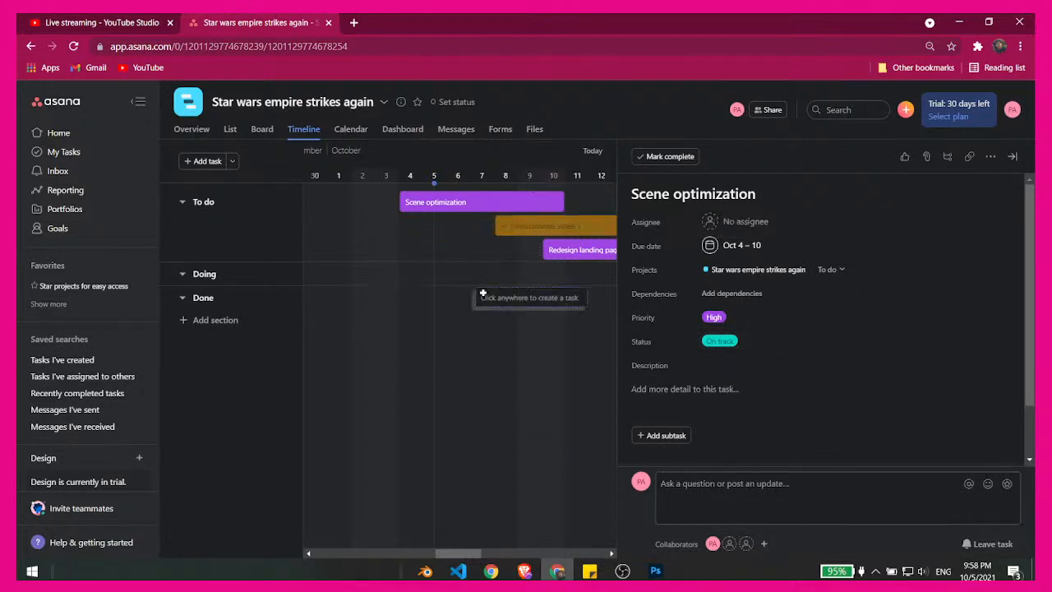
left_click(1011, 157)
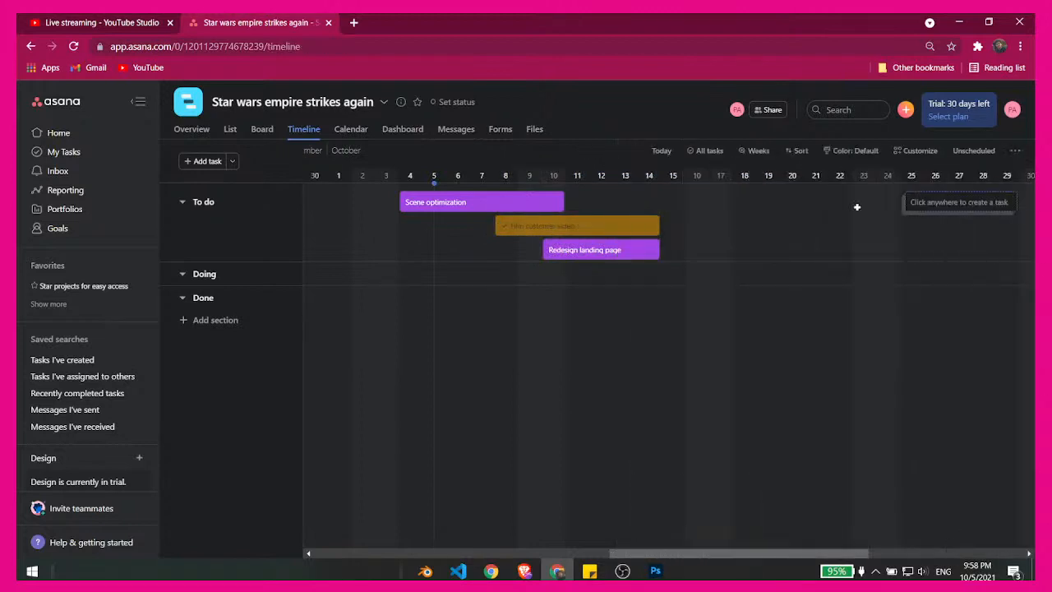
left_click(545, 225)
- Rename the Film customer video task as Characters Modeling,Rigging and set its priority to High
left_click(724, 195)
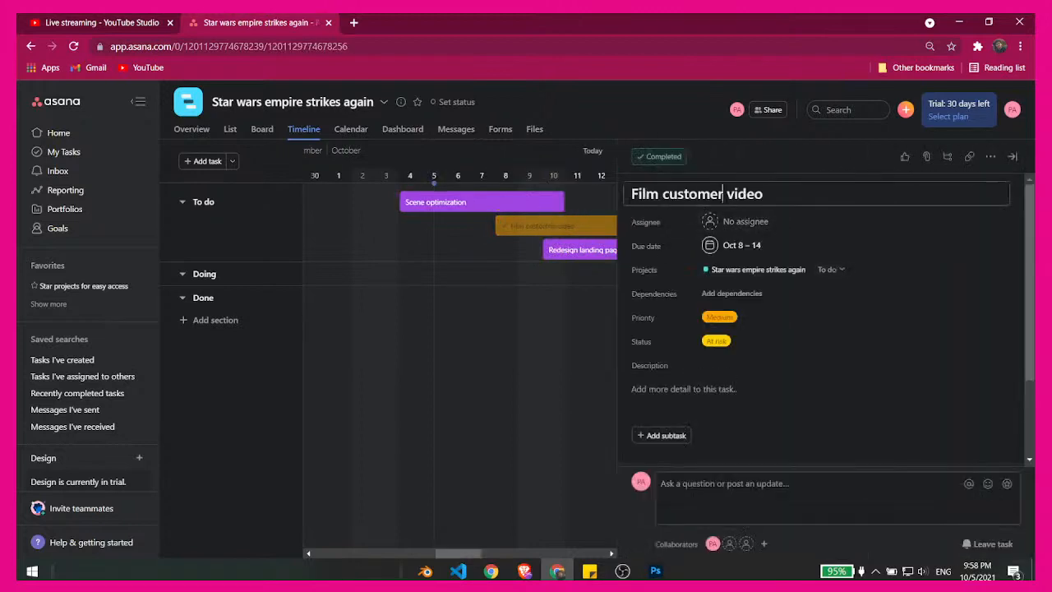
key("ctrl+a")
key("BackSpace")
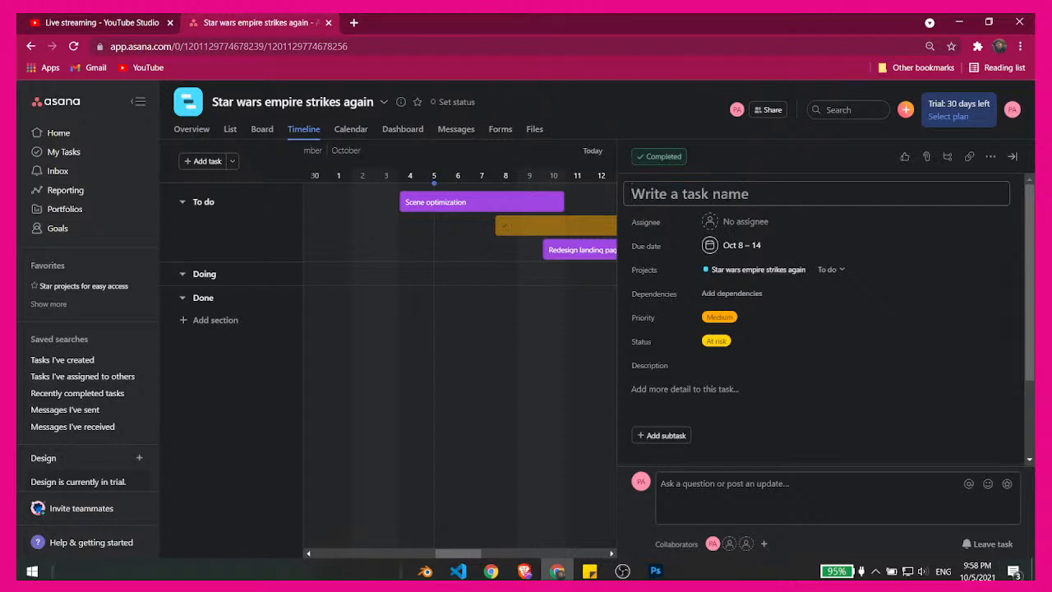
type("Charcter")
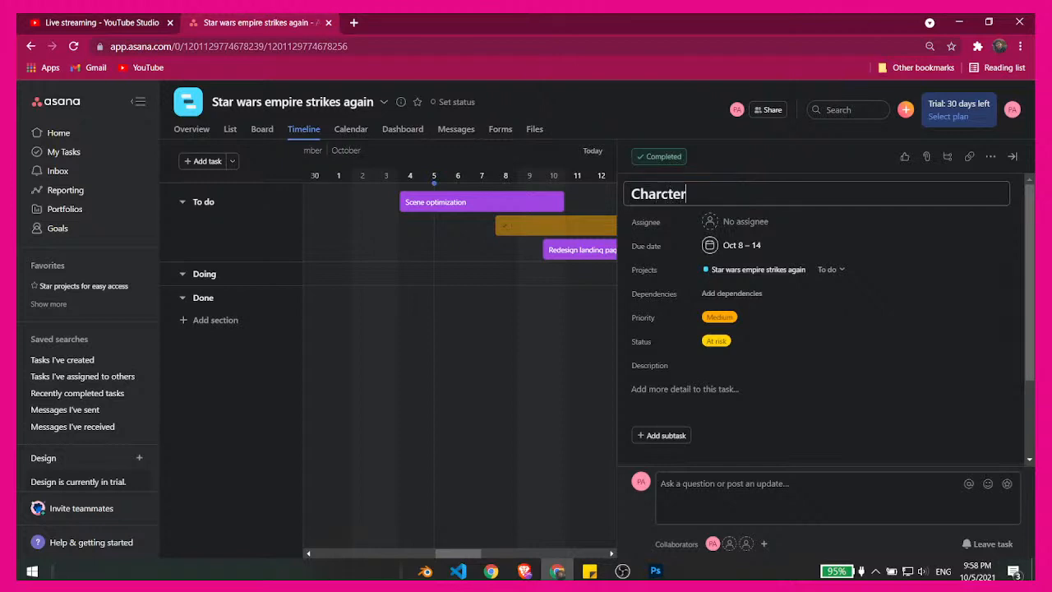
type(" modeling")
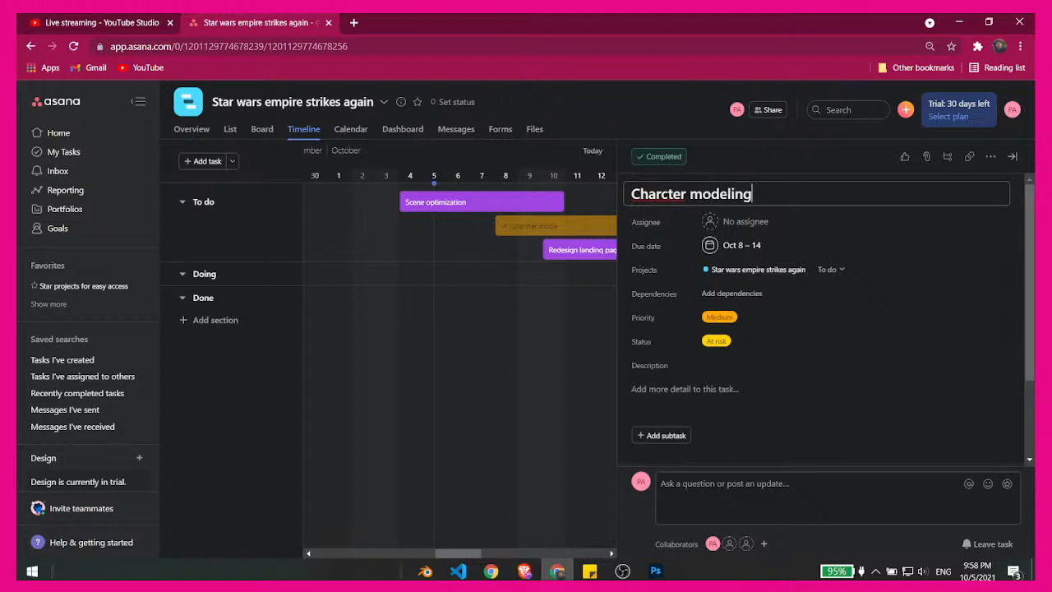
key("BackSpace")
key("BackSpace")
key("BackSpace")
key("BackSpace")
key("BackSpace")
key("BackSpace")
key("BackSpace")
key("BackSpace")
key("BackSpace")
key("BackSpace")
key("BackSpace")
key("BackSpace")
key("BackSpace")
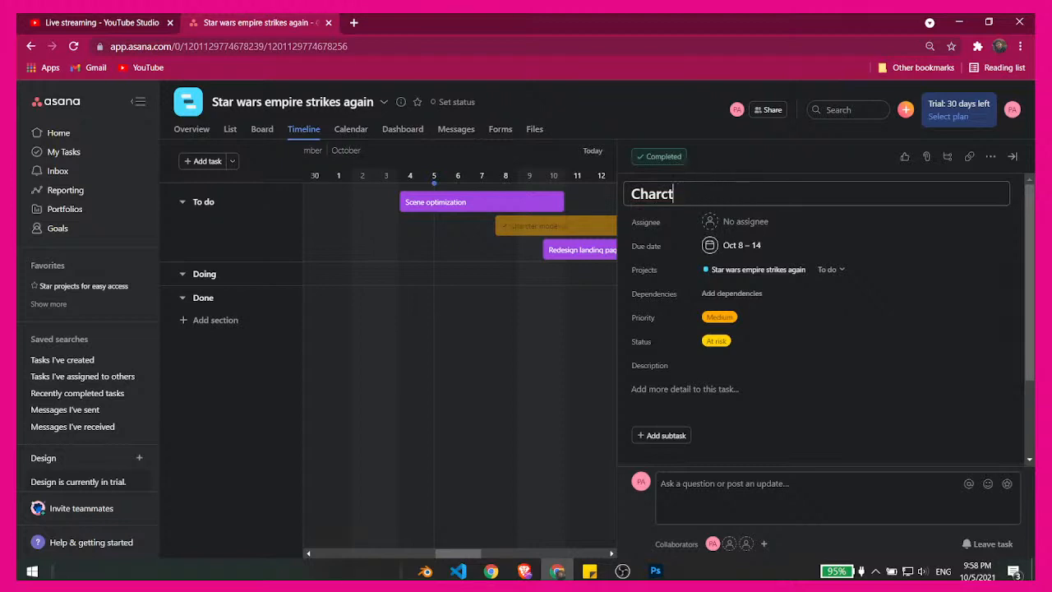
type("acters  Model")
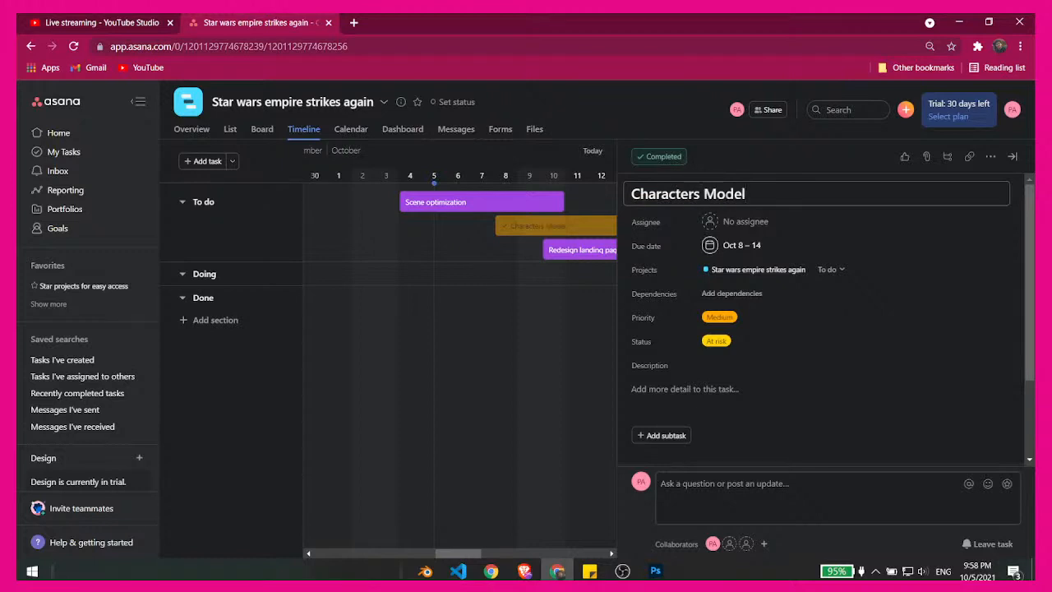
type("ing,Rigging")
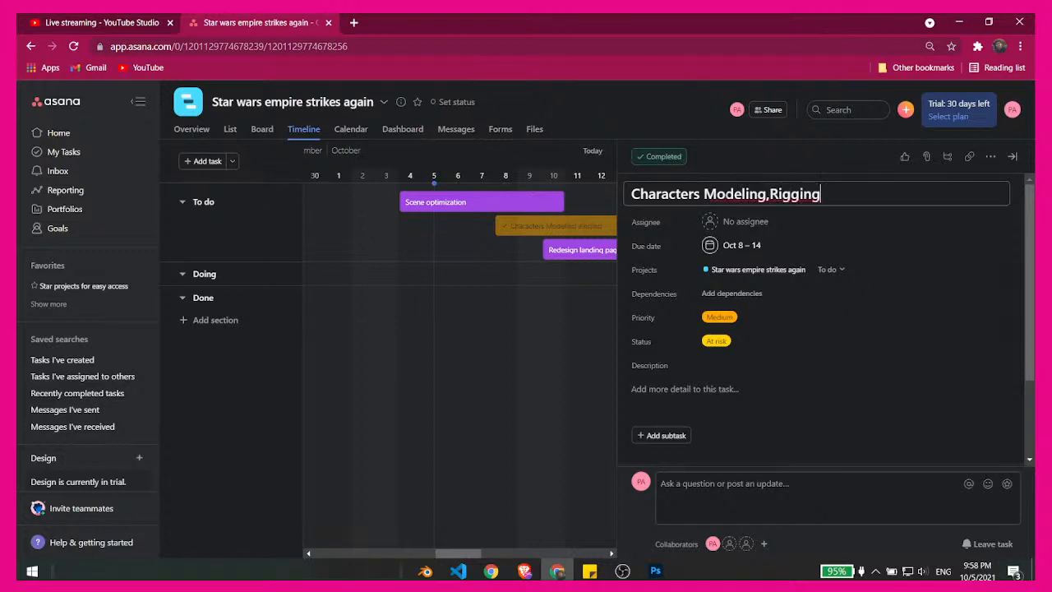
key("Left")
key("Left")
key("Left")
key("Left")
key("Left")
left_click(720, 318)
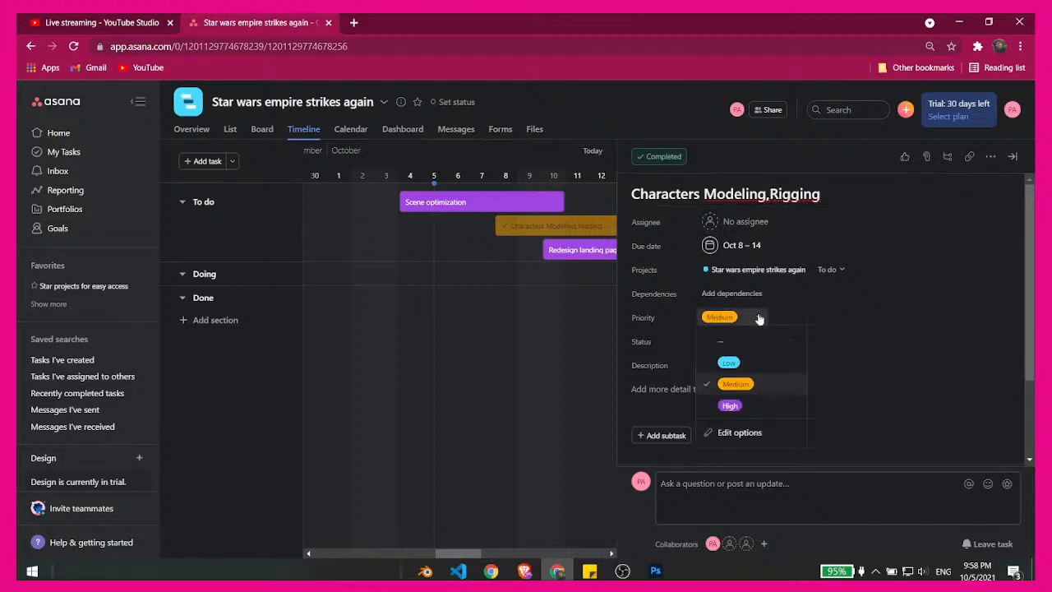
left_click(744, 404)
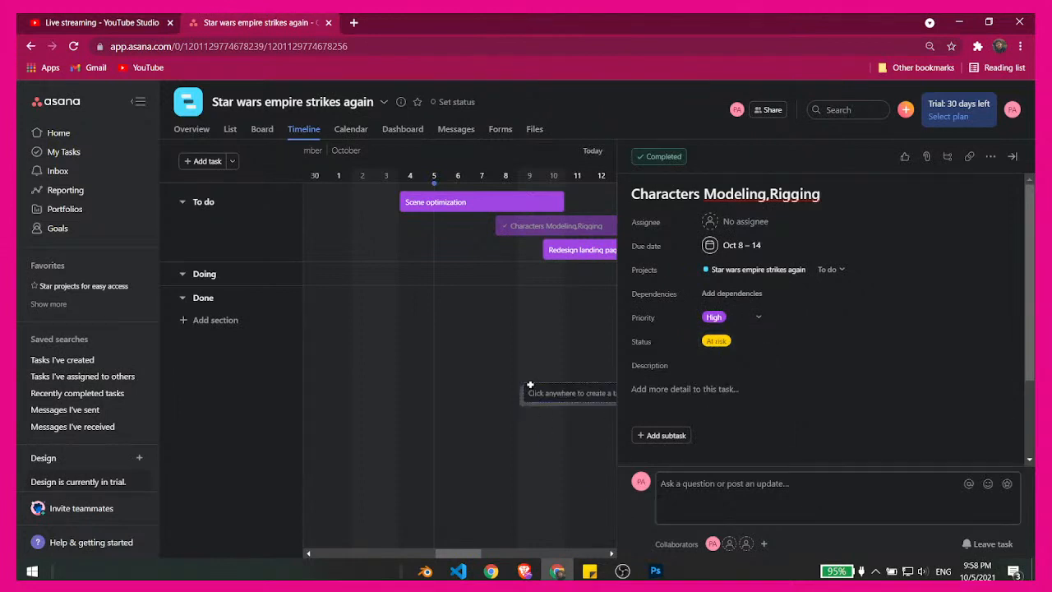
- On the timeline, shorten the Characters Modeling,Rigging task to Oct 8–10 and the Scene optimization task to Oct 4–5
left_click(475, 275)
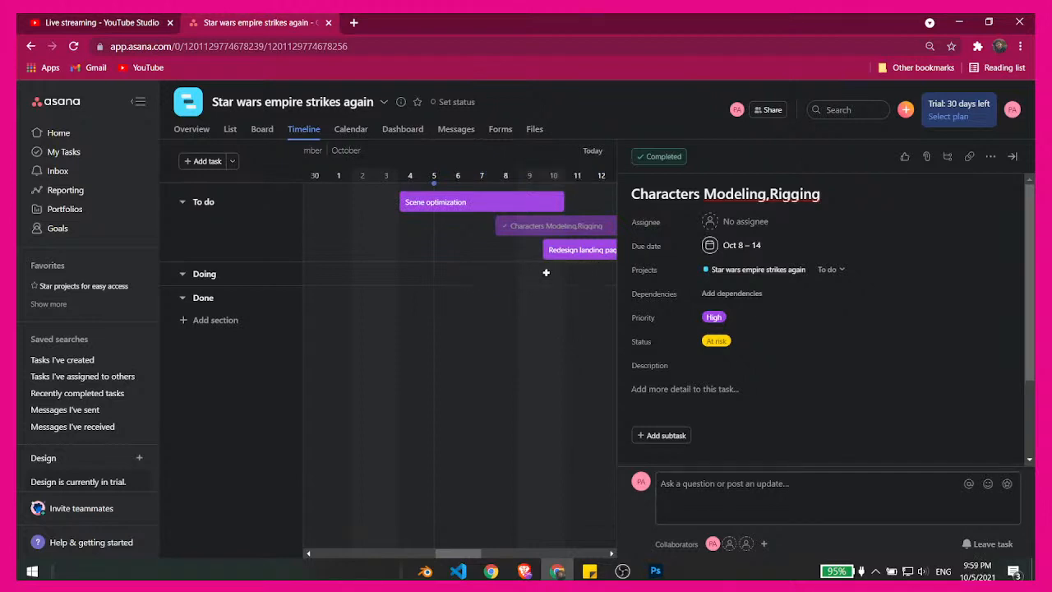
left_click(478, 250)
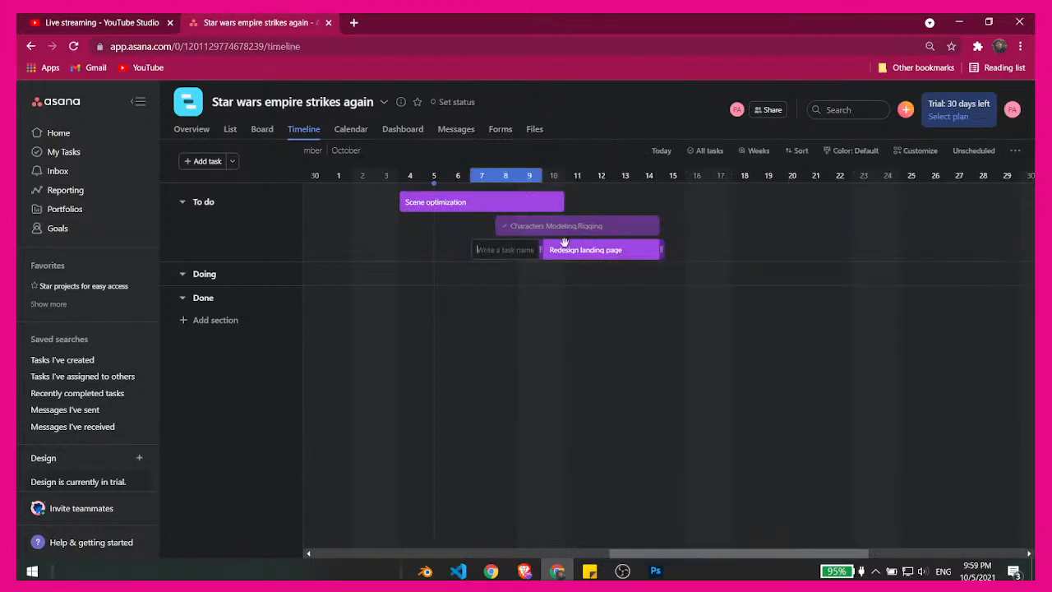
left_click_drag(664, 226, 565, 232)
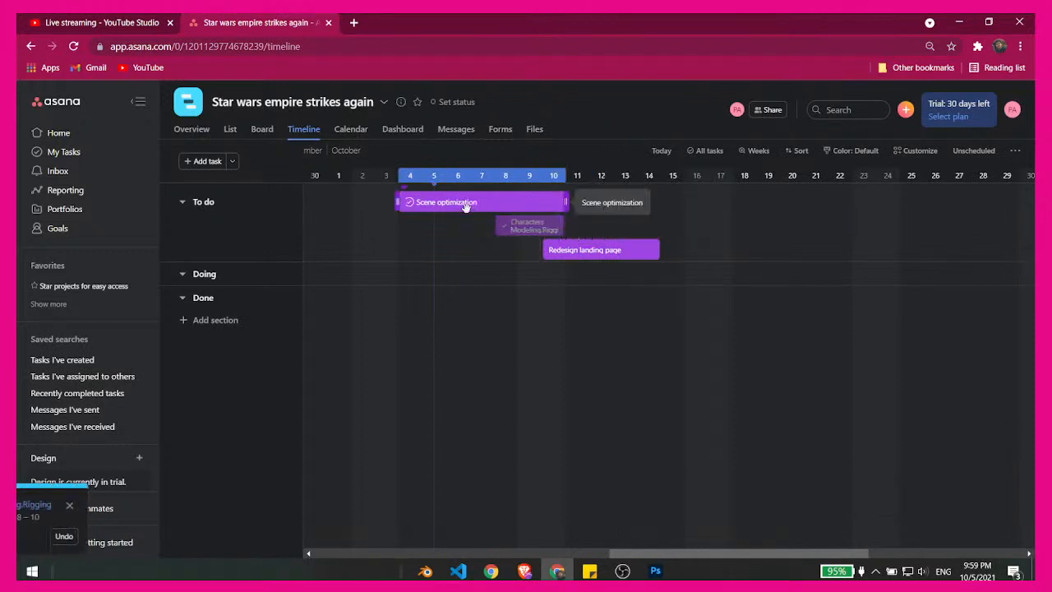
left_click(552, 203)
left_click(1017, 155)
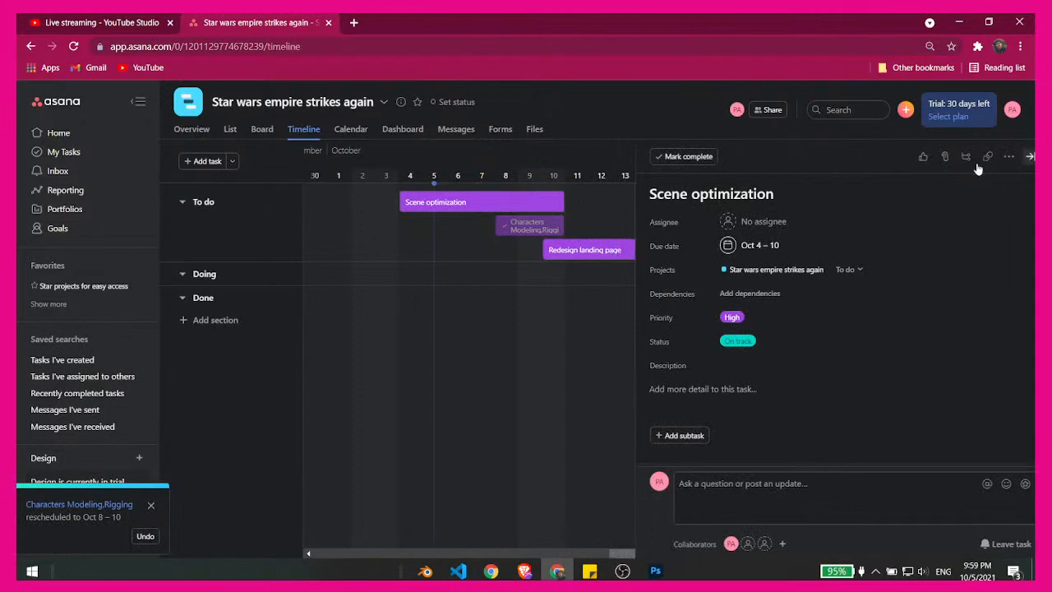
left_click_drag(563, 202, 445, 206)
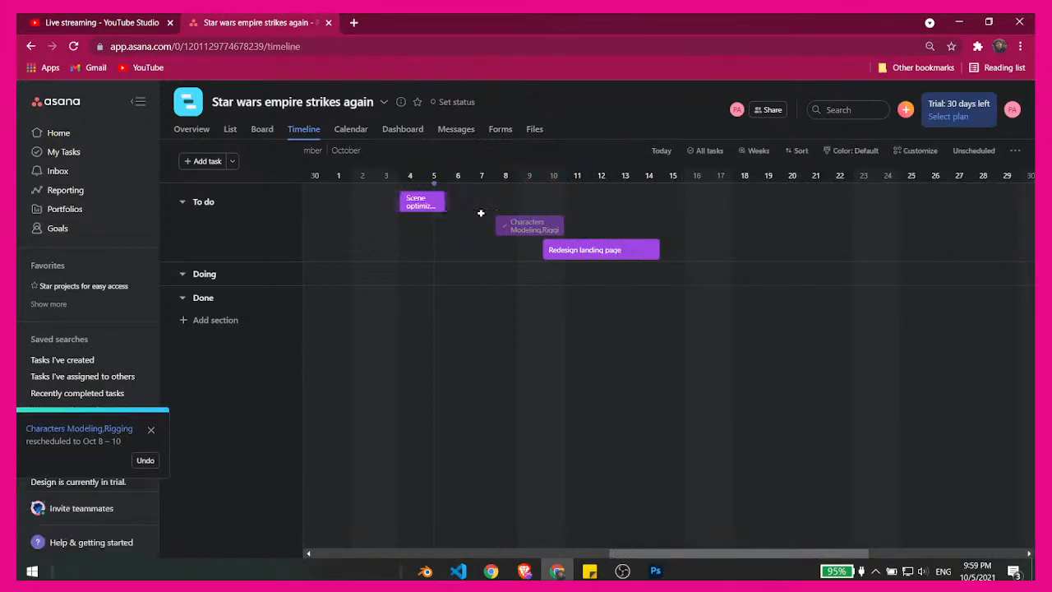
- Reschedule the Characters Modeling,Rigging task to Oct 6–8 and the Redesign landing page task to Oct 9–13, in line with Scene optimization
left_click_drag(527, 228, 471, 202)
left_click_drag(622, 230, 572, 207)
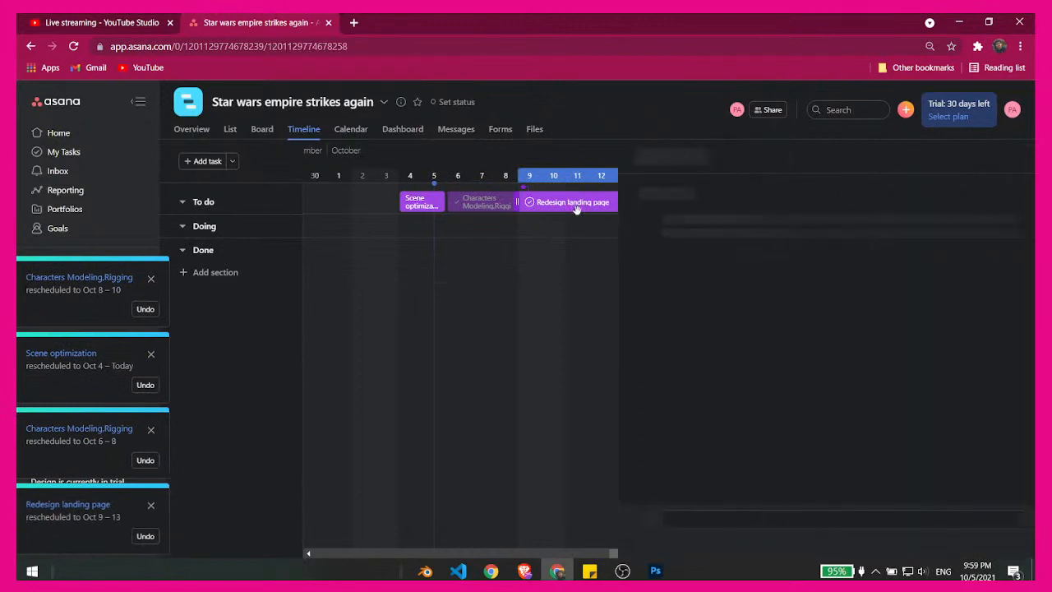
- Rename the Redesign landing page task as Block scene and close its details
left_click(573, 203)
triple_click(747, 194)
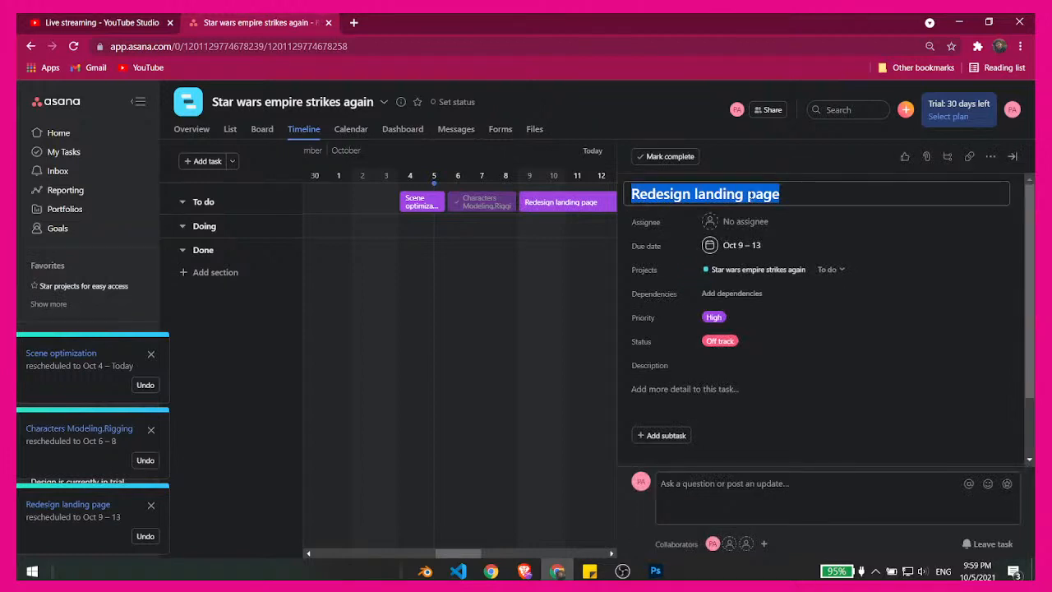
type("Block ")
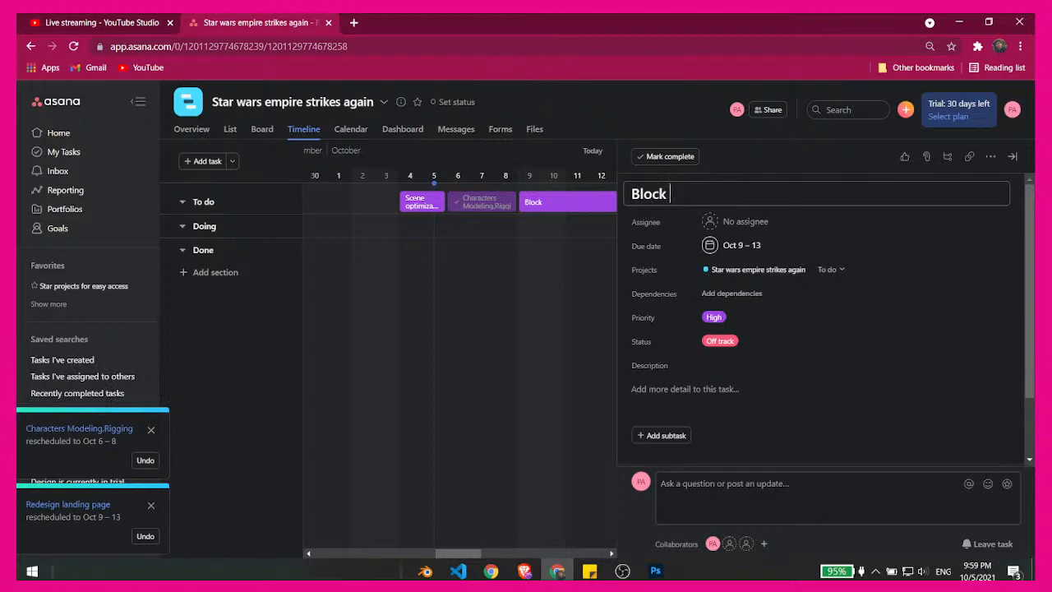
type("scen")
key("BackSpace")
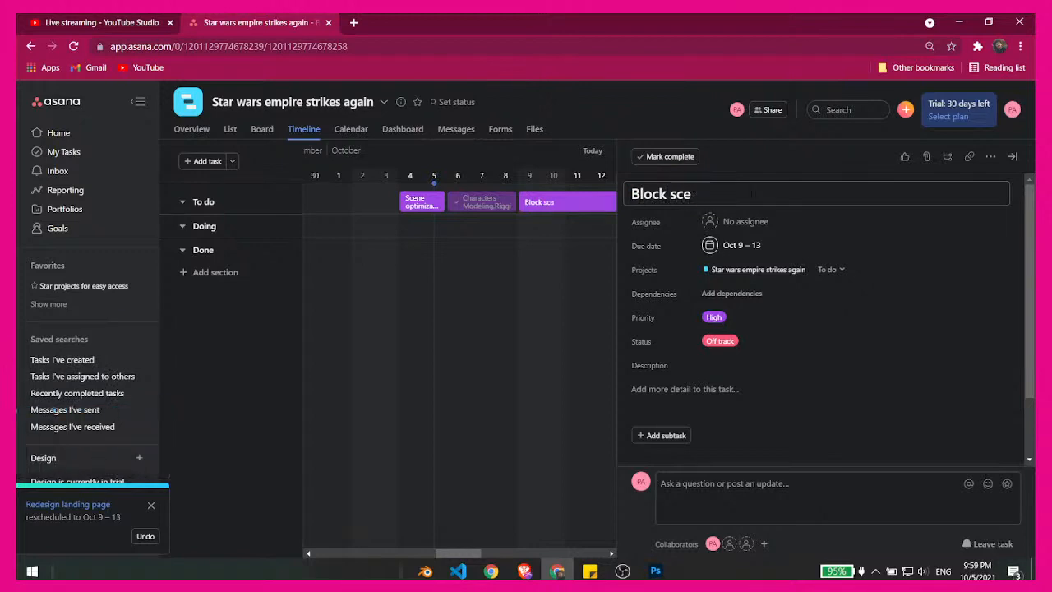
type("nce")
key("BackSpace")
key("BackSpace")
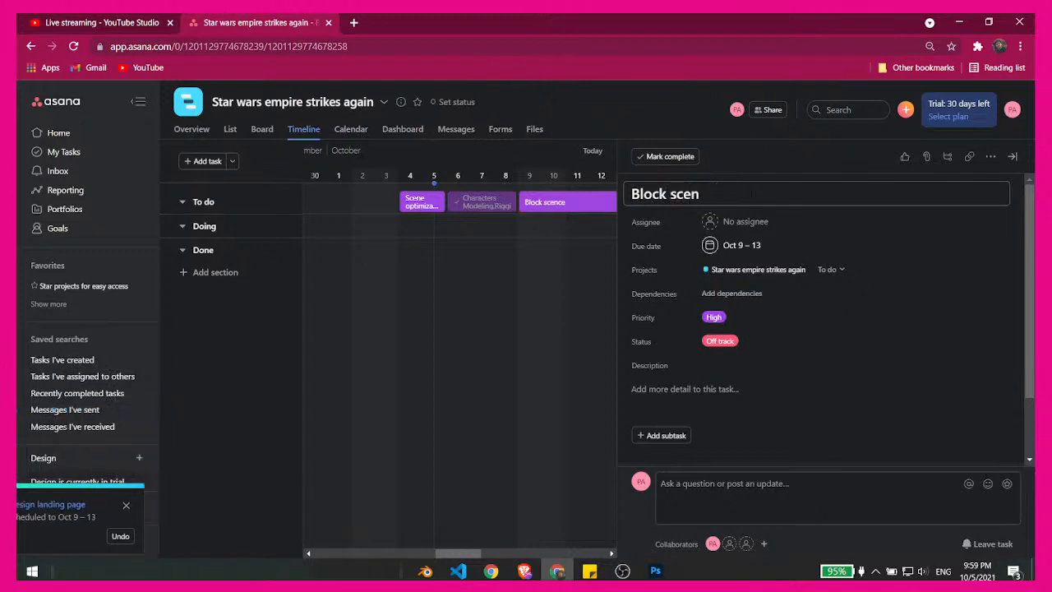
type("e")
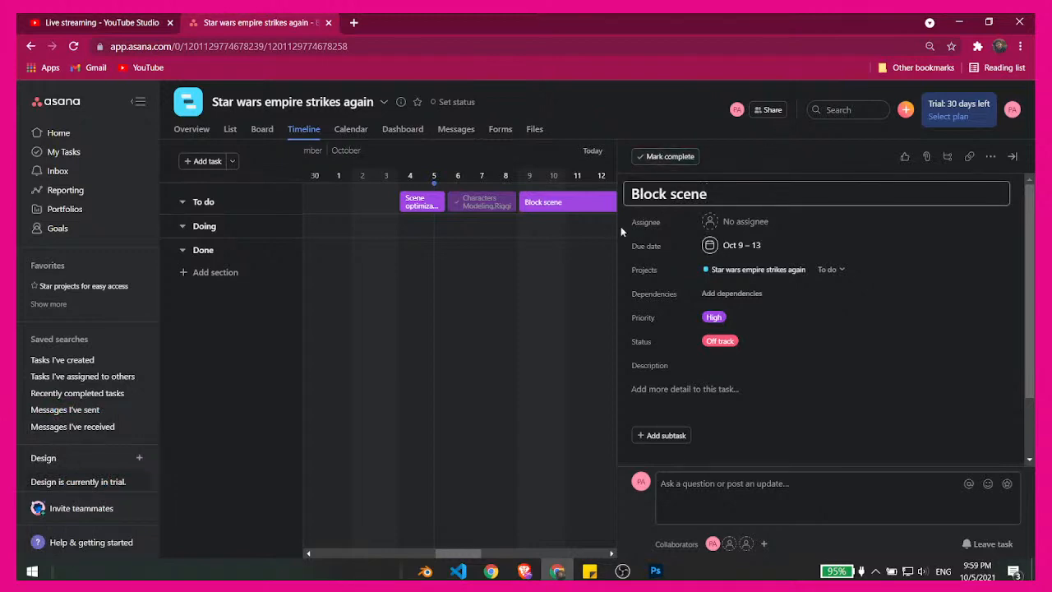
left_click(508, 296)
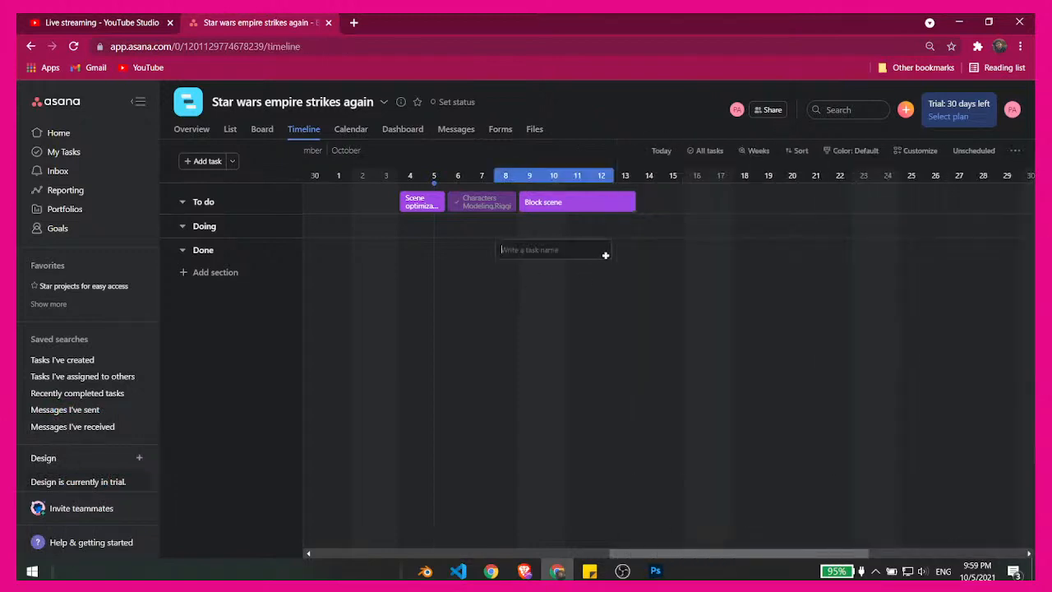
left_click(585, 212)
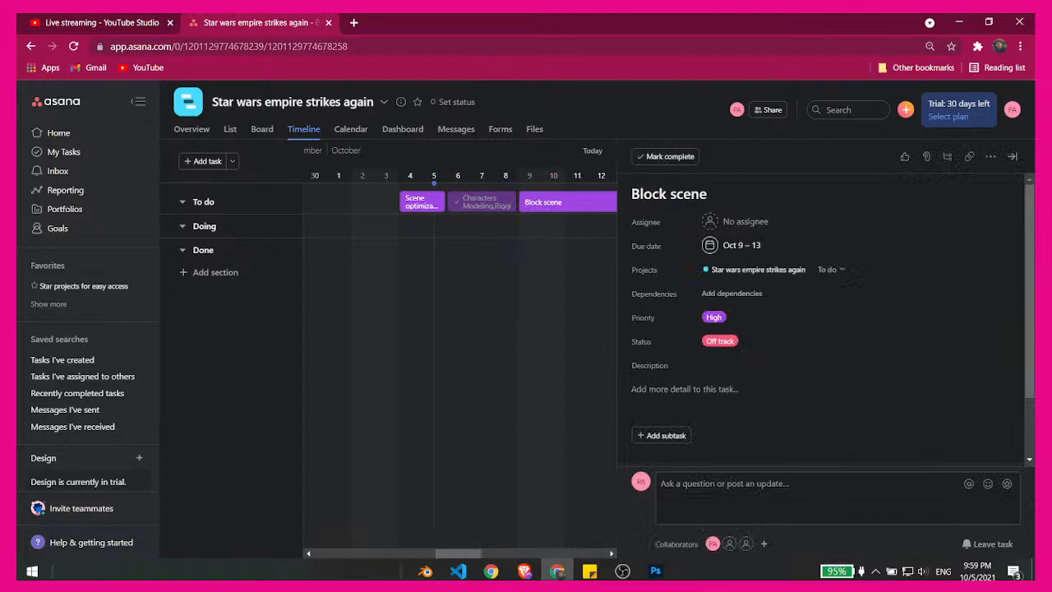
left_click(1017, 157)
- Switch to Photoshop to look at the animation production pipeline diagram, and return to the Asana timeline in Chrome
left_click(691, 209)
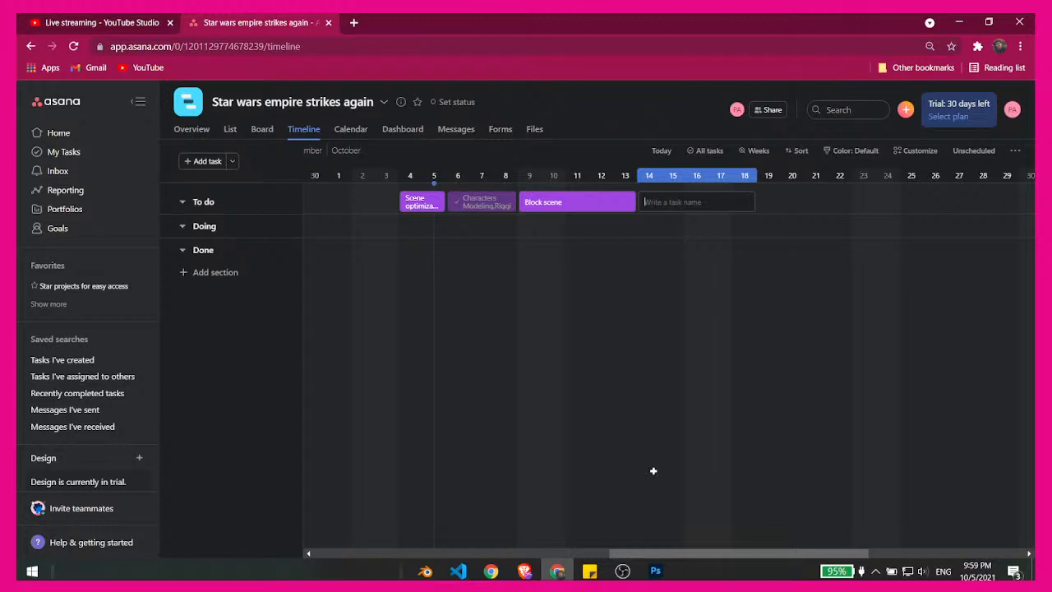
mouse_move(658, 576)
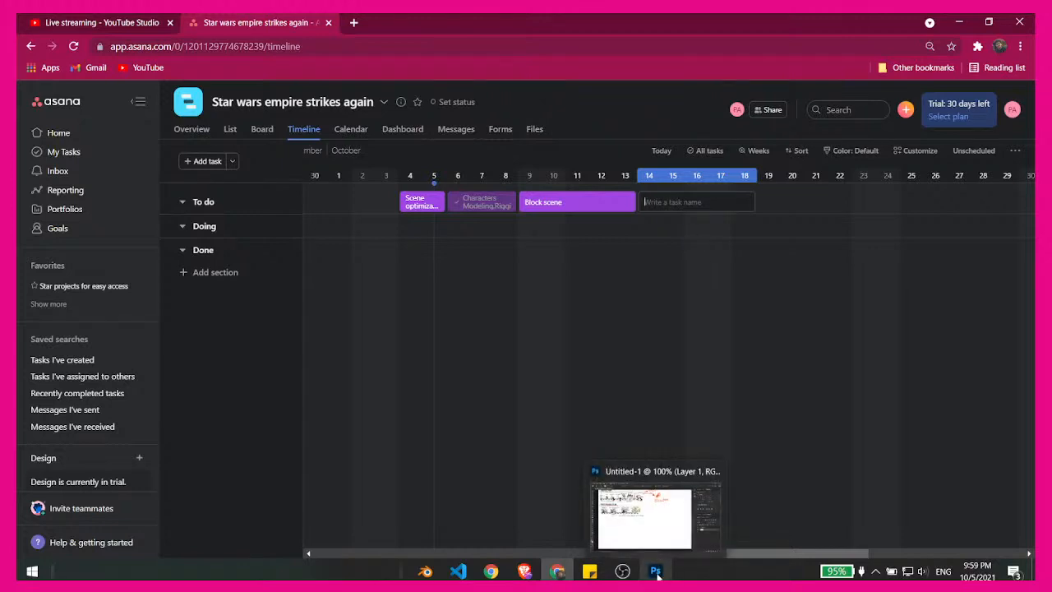
left_click(642, 531)
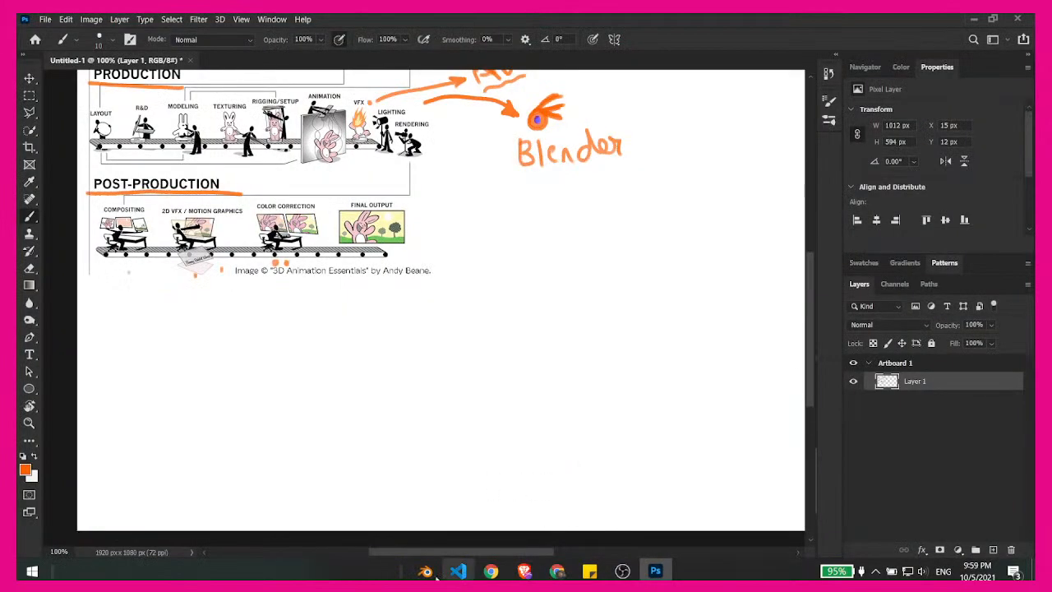
mouse_move(425, 570)
left_click(440, 524)
left_click(557, 571)
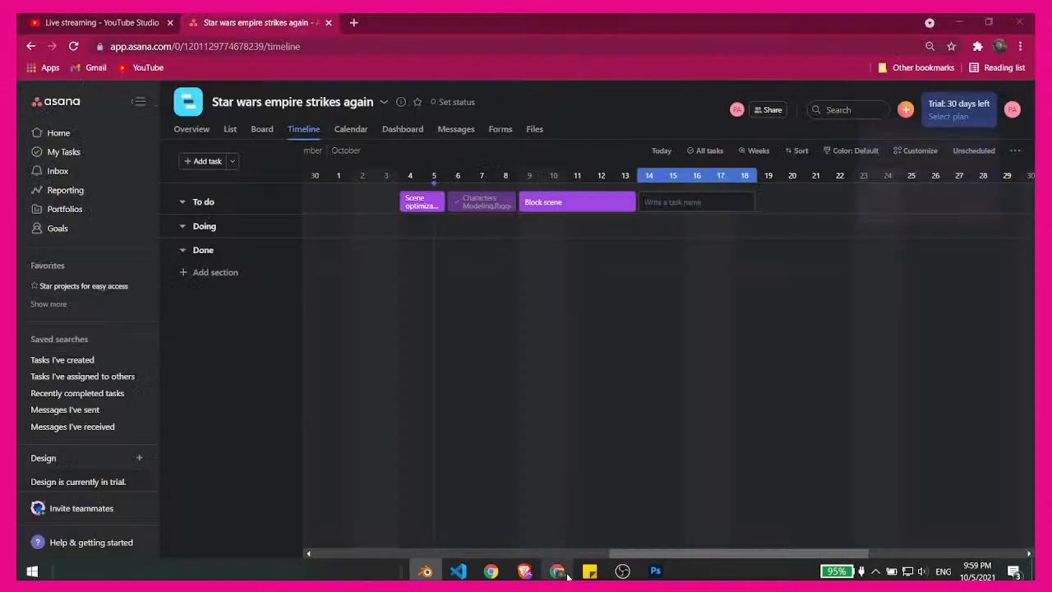
- Check the live stream's preview and analytics in YouTube Studio, and return to the Asana timeline
left_click(94, 22)
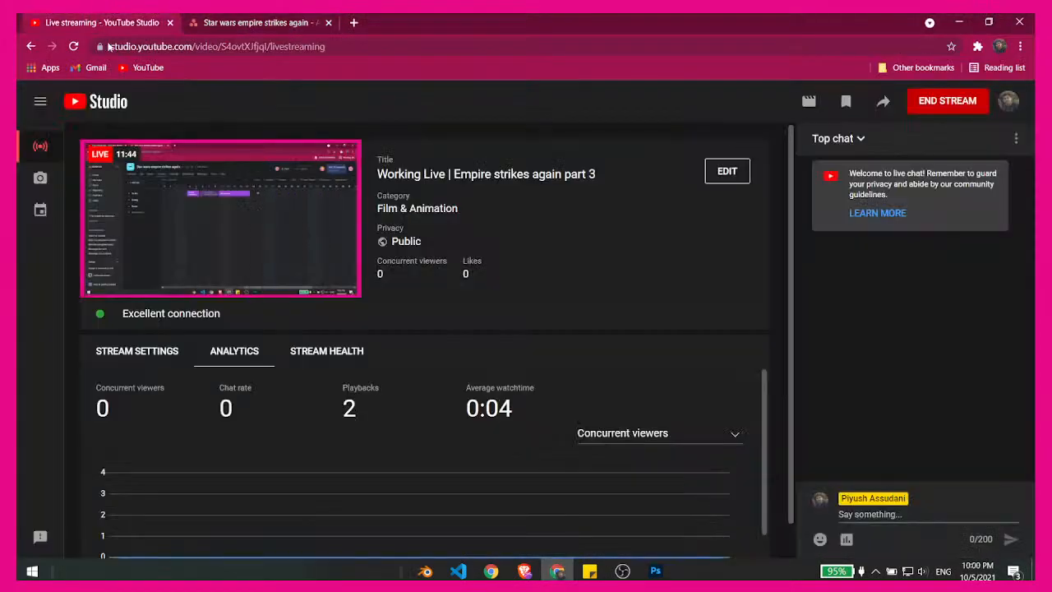
scroll(793, 362, "down", 1)
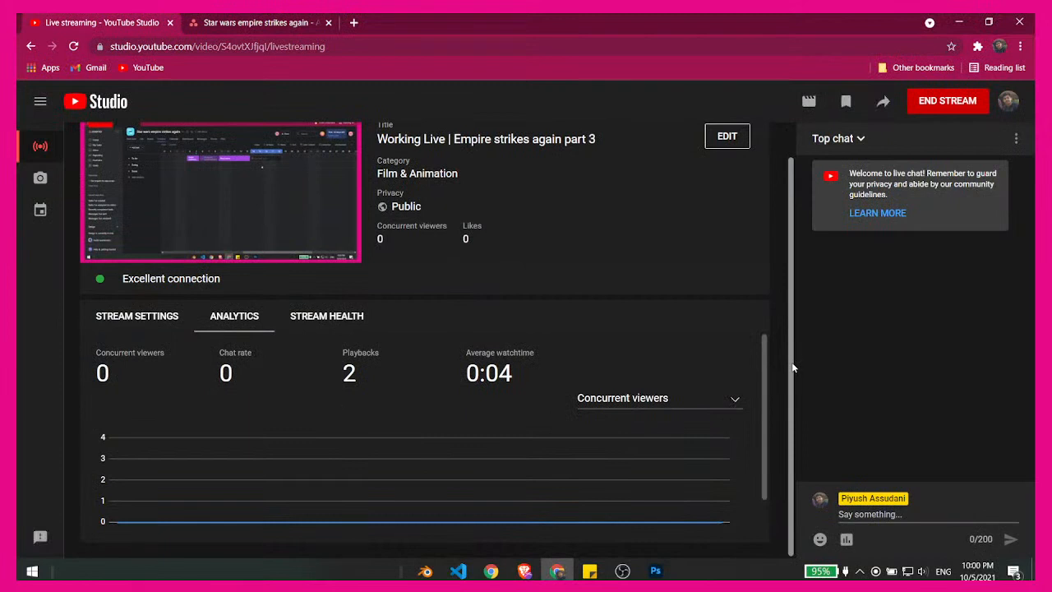
scroll(791, 345, "up", 1)
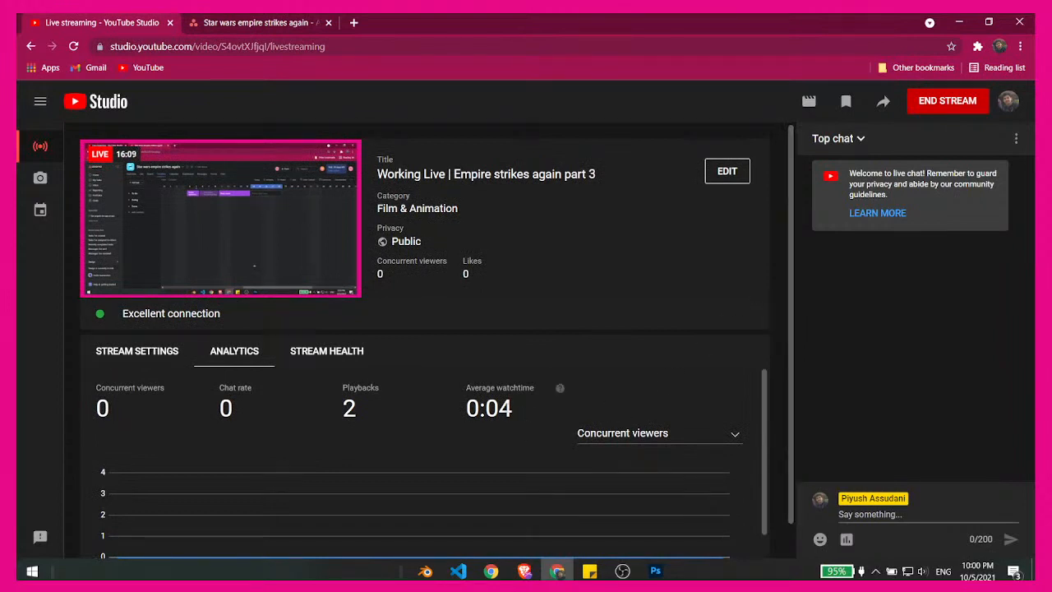
left_click(247, 22)
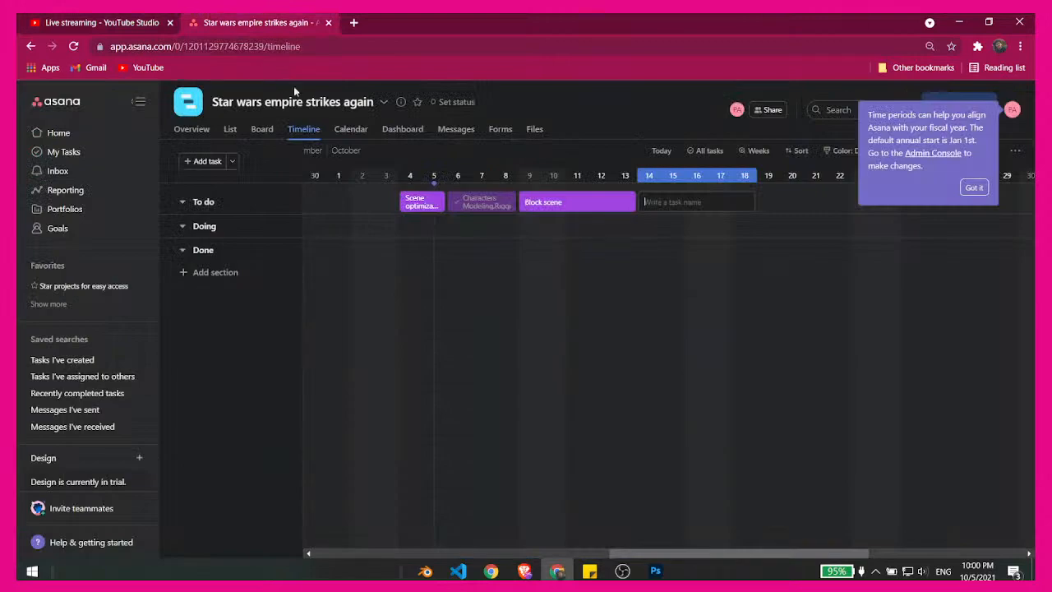
left_click(973, 188)
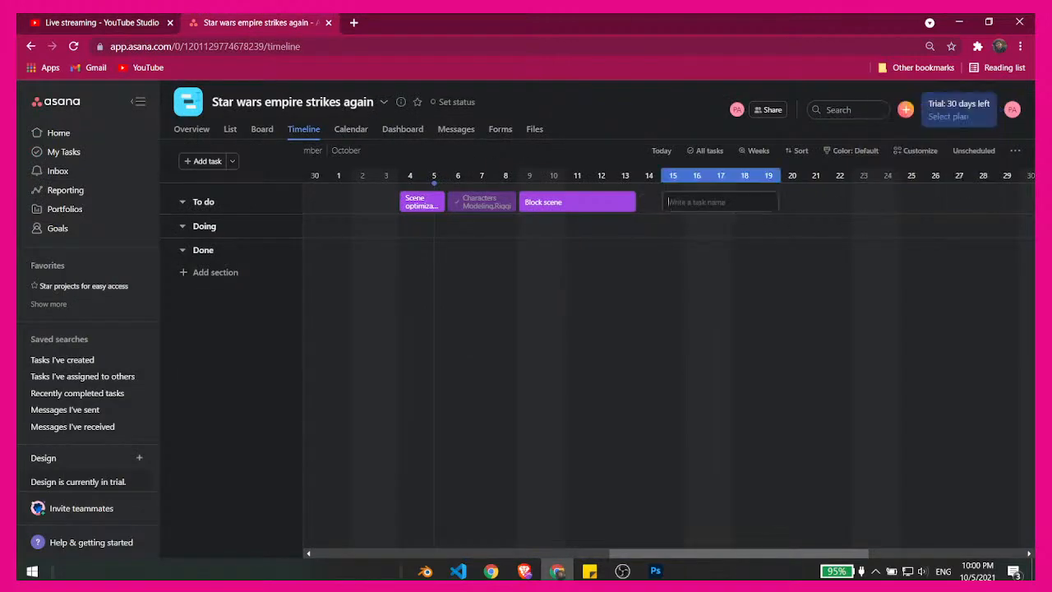
left_click(34, 18)
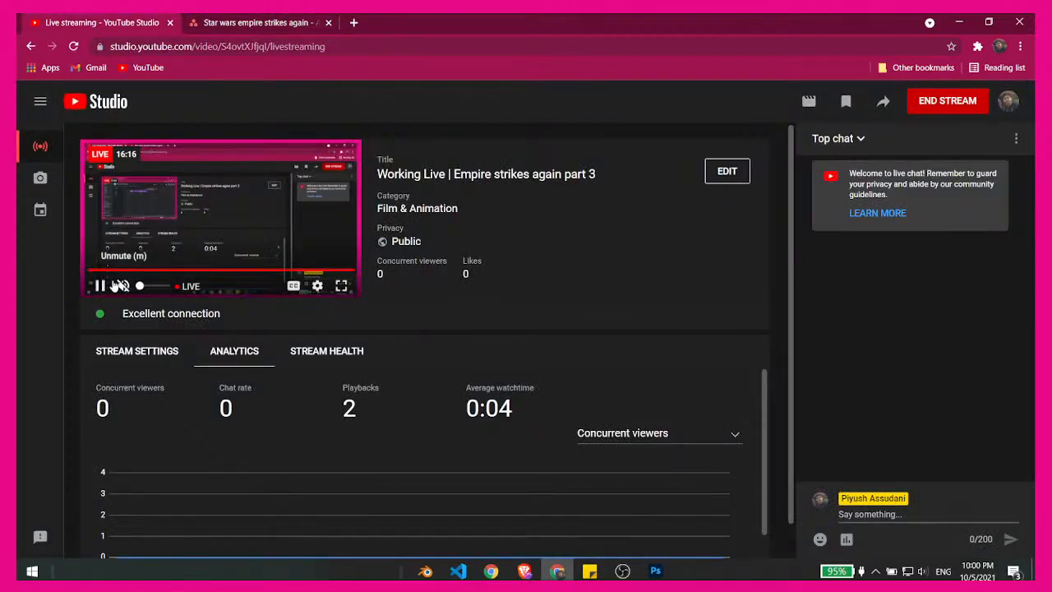
left_click(241, 19)
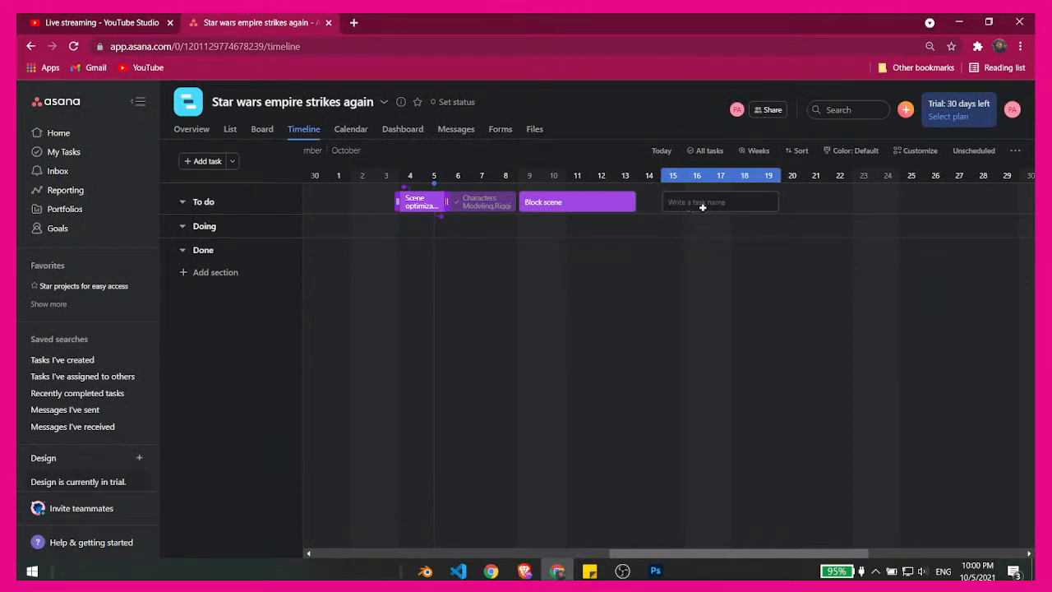
left_click(643, 203)
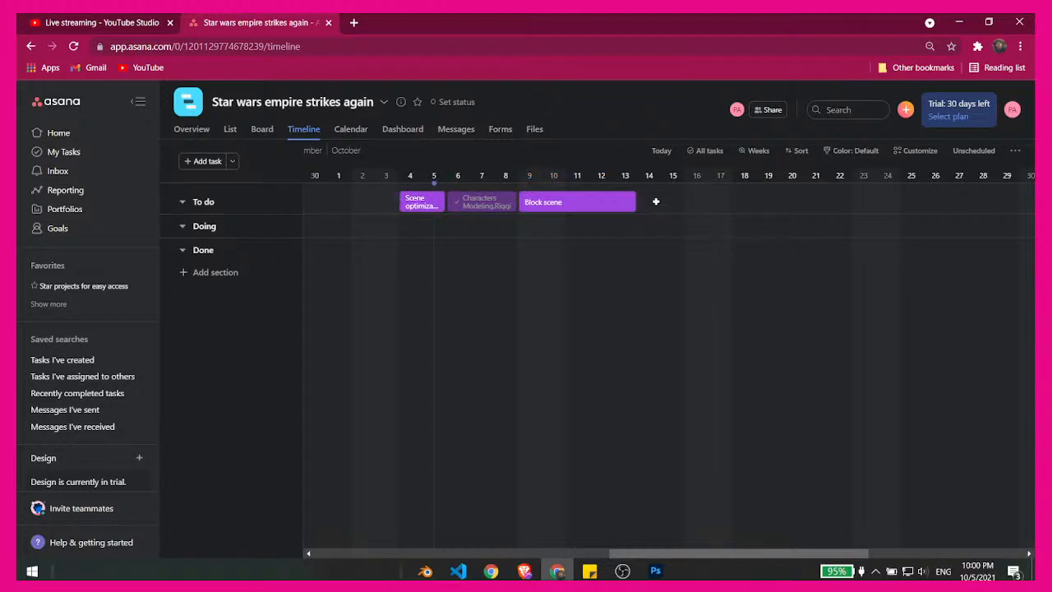
left_click(655, 202)
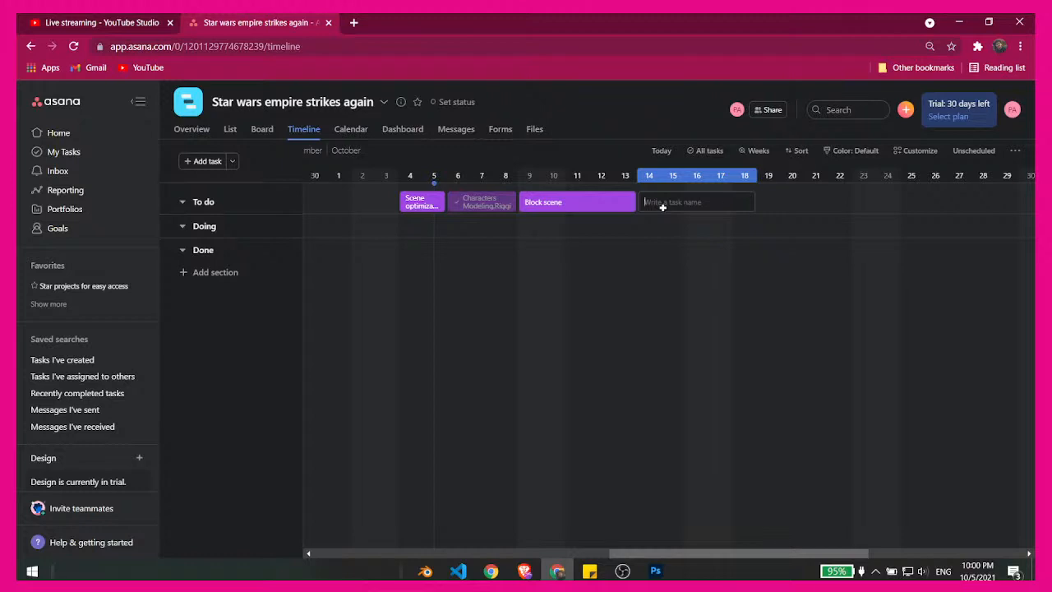
type("working o")
key("BackSpace")
key("BackSpace")
key("BackSpace")
key("BackSpace")
key("BackSpace")
key("BackSpace")
key("BackSpace")
key("BackSpace")
key("BackSpace")
key("BackSpace")
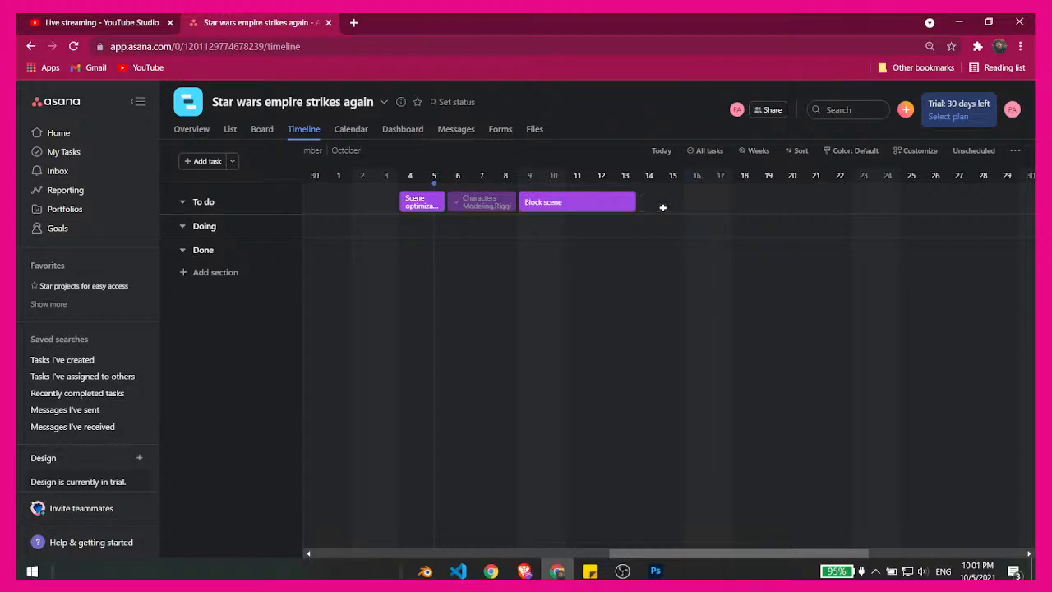
- Add a task named Animating to the To do section, spanning Oct 14–18 directly after Block scene
left_click(640, 202)
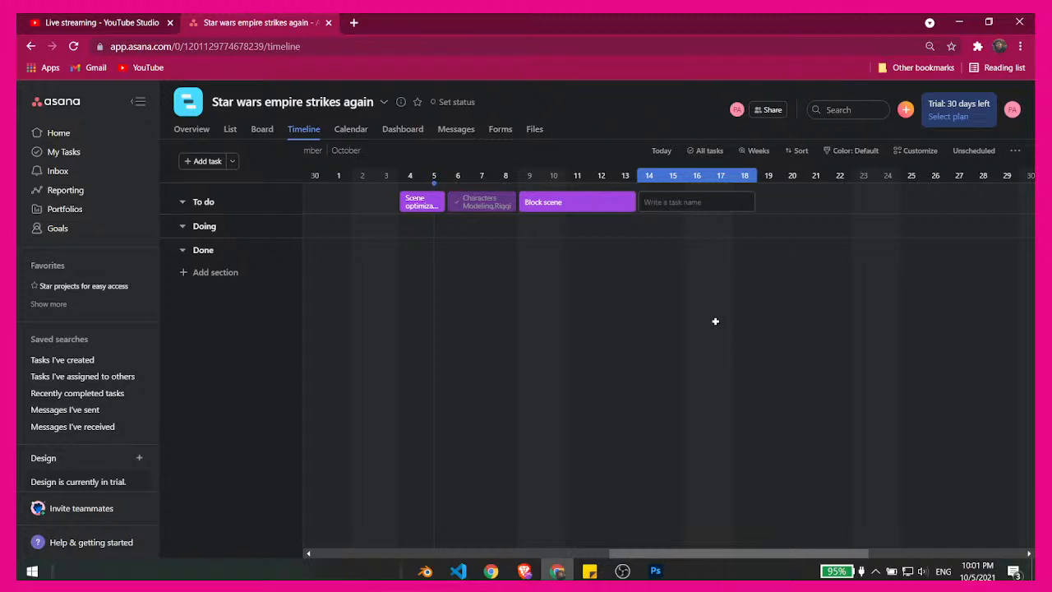
type("Animating")
key("Return")
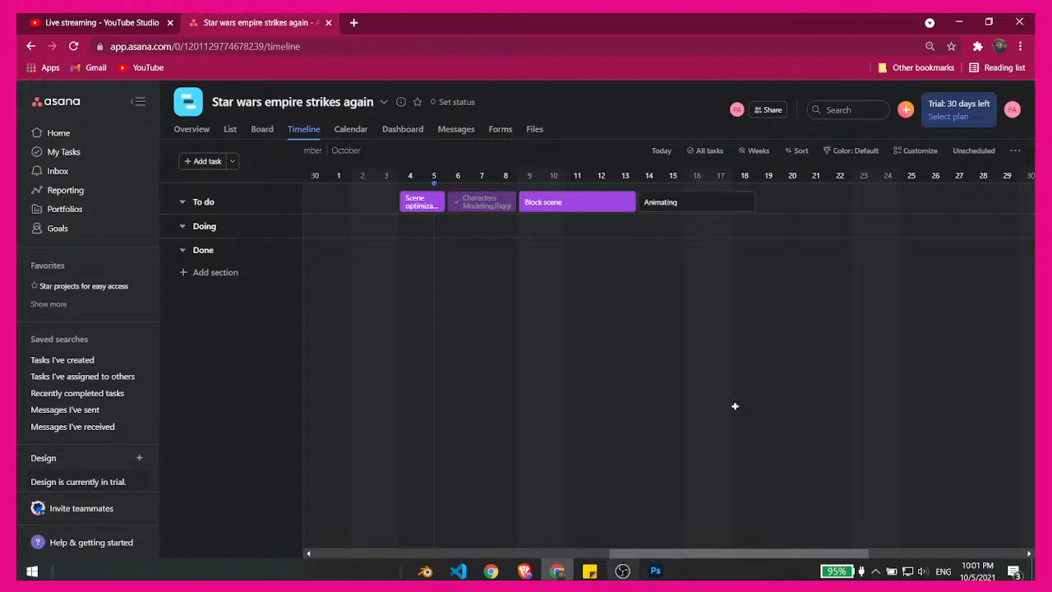
- Open the details of the Animating task and set its priority to High
left_click(684, 205)
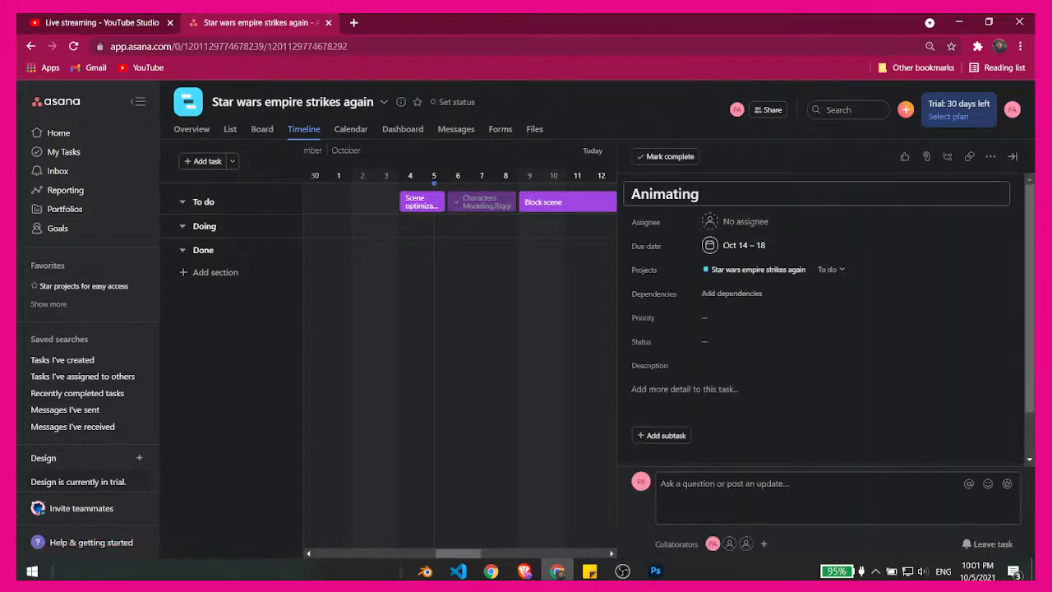
left_click(550, 281)
mouse_move(718, 205)
left_mouse_down()
mouse_move(752, 205)
mouse_move(716, 202)
left_mouse_up()
left_click(737, 205)
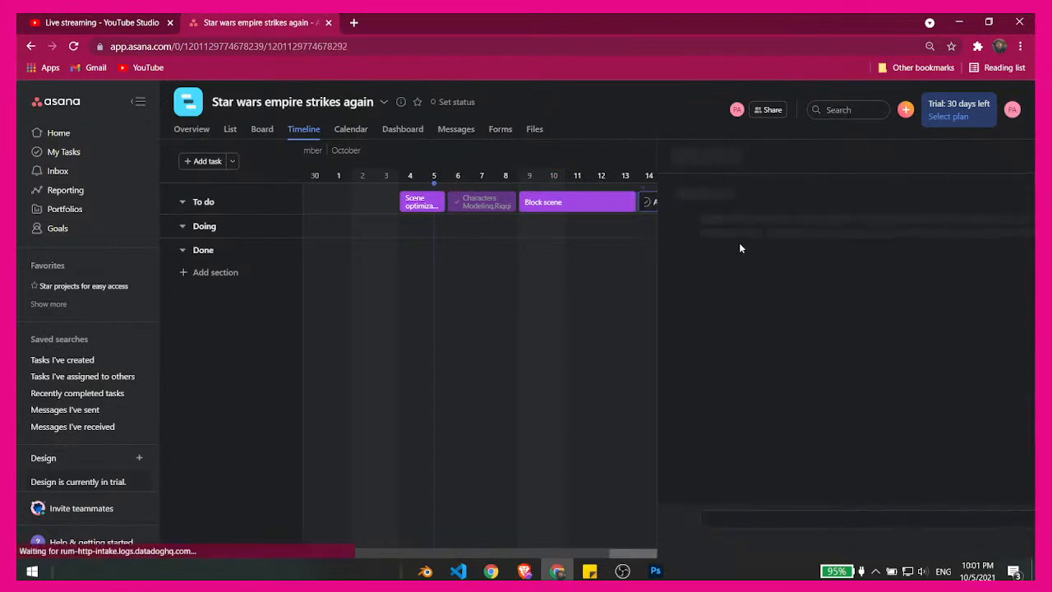
left_click(707, 319)
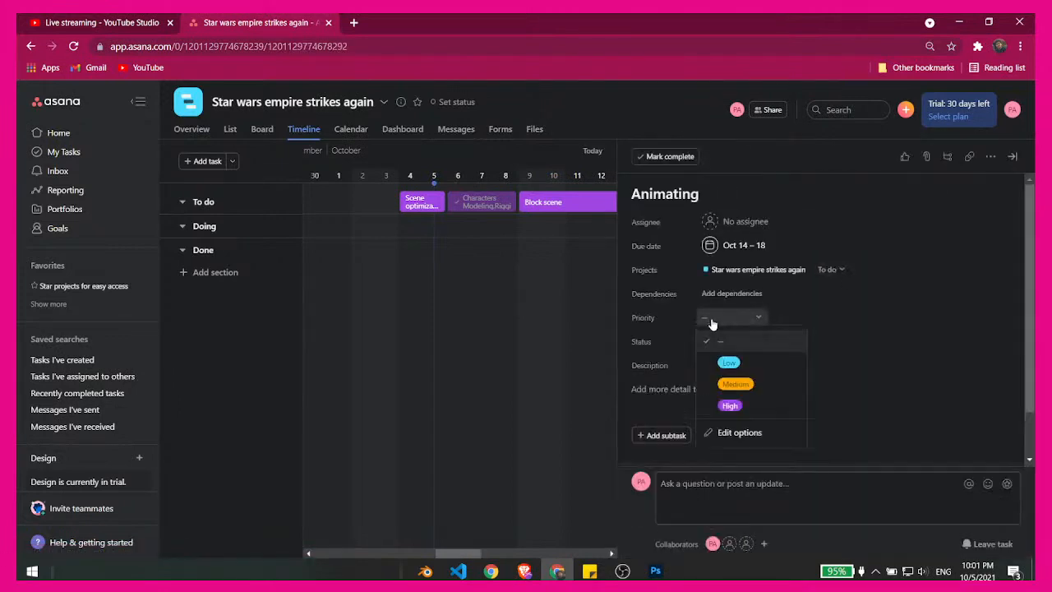
left_click(725, 402)
scroll(444, 291, "left", 10)
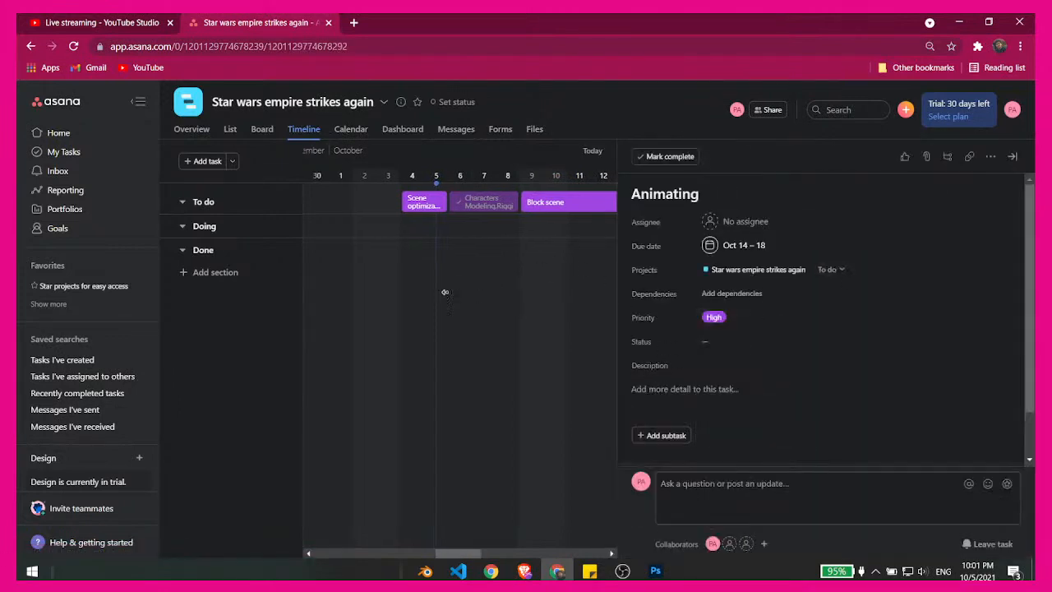
scroll(357, 301, "right", 9)
scroll(521, 290, "right", 5)
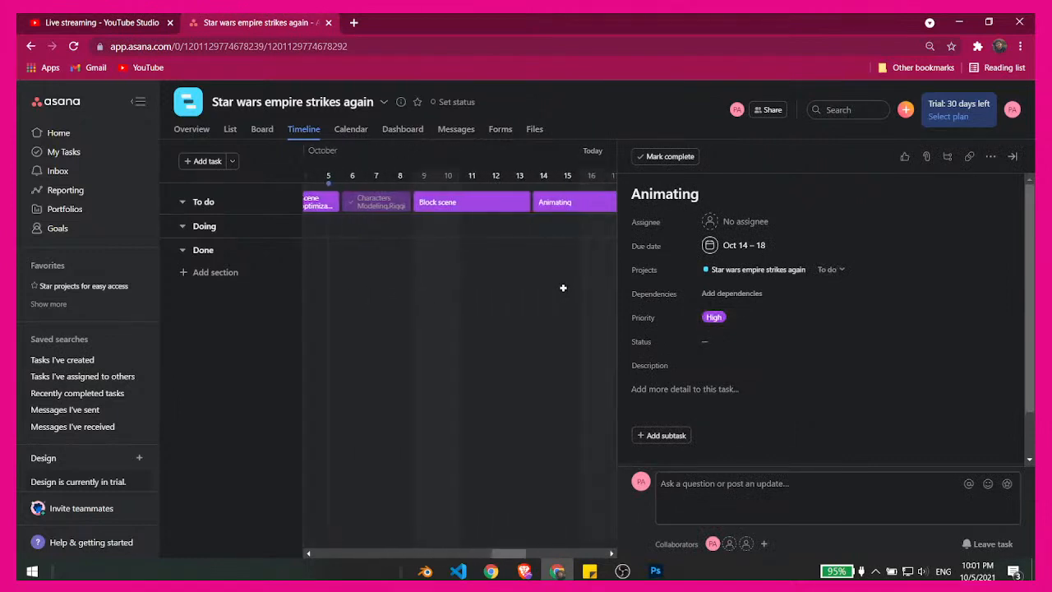
scroll(493, 292, "right", 2)
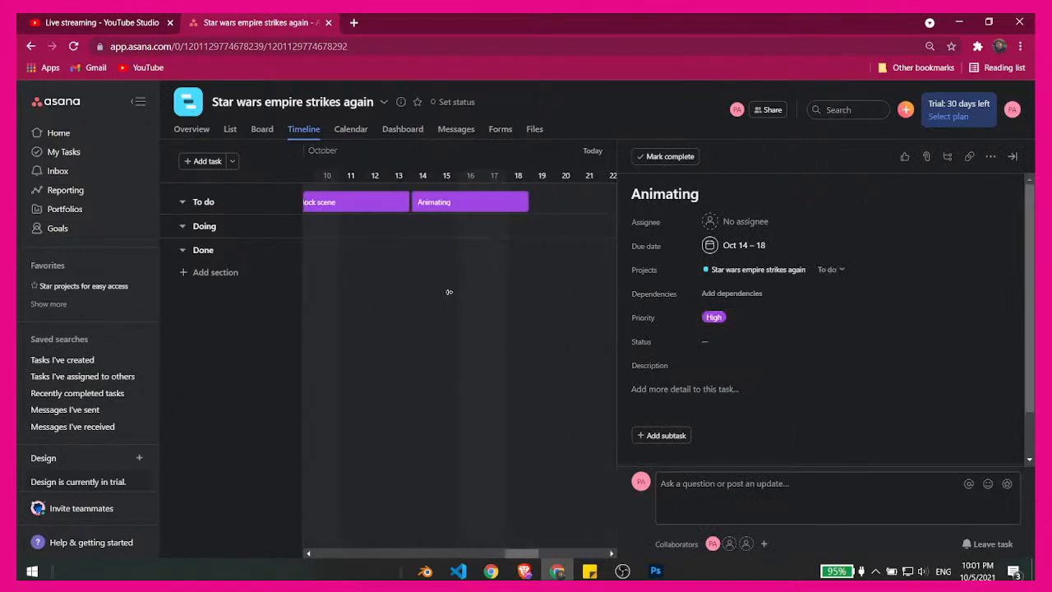
- Add a task named post production to the To do section, spanning Oct 20–24
left_click(565, 212)
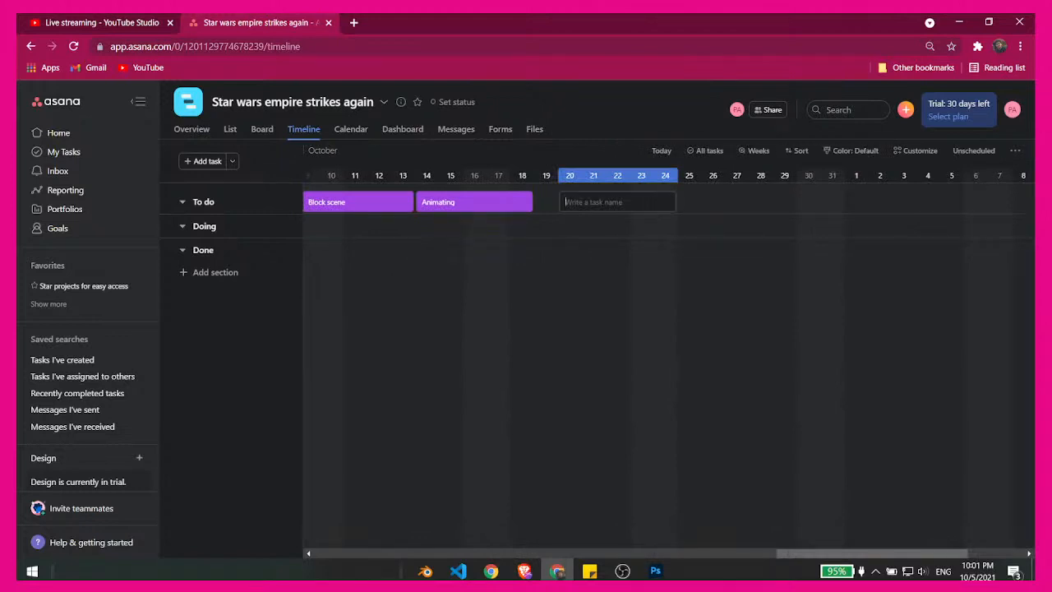
type("post production")
- Open the details of the post production task, set its priority to High and status to On track, and close them
left_click(633, 202)
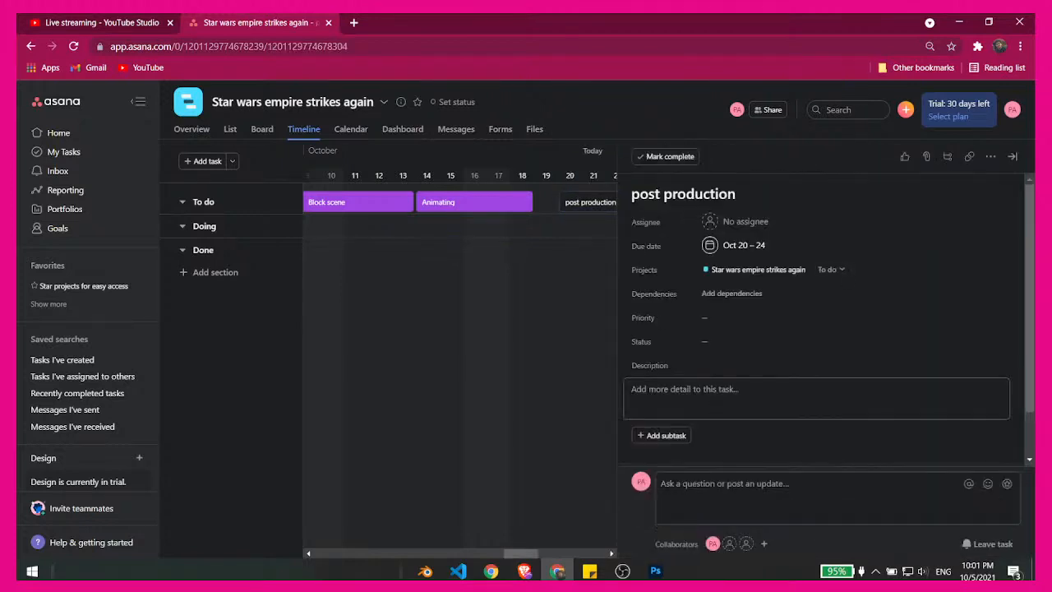
left_click(737, 319)
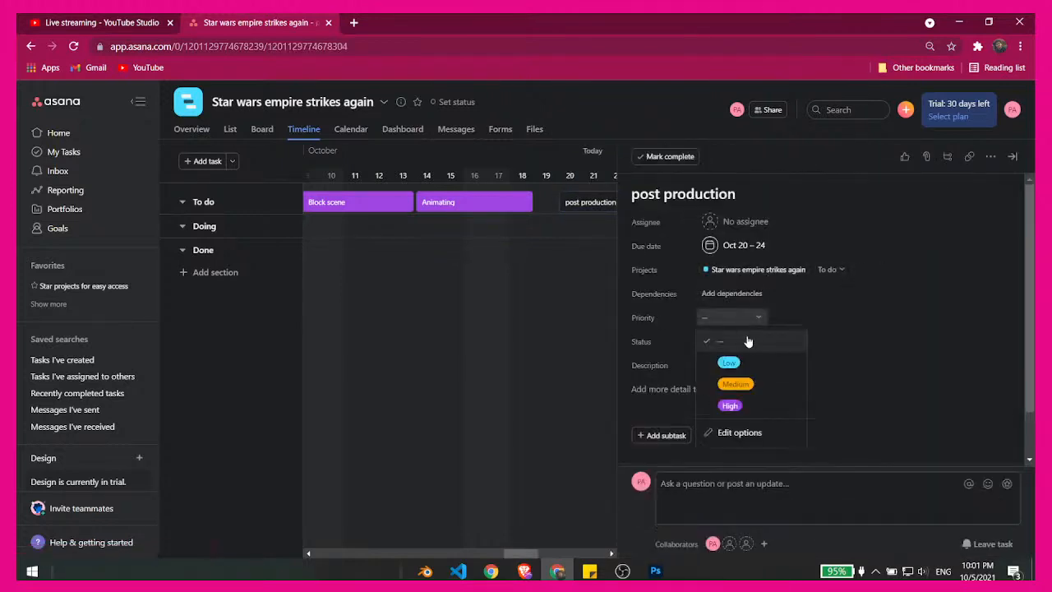
left_click(744, 404)
left_click(740, 342)
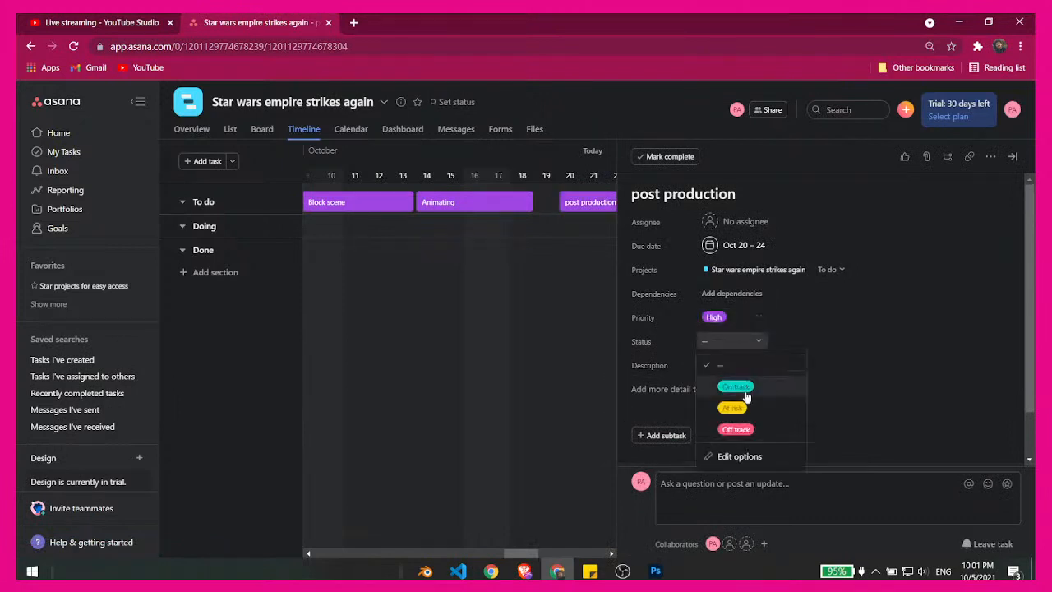
left_click(740, 385)
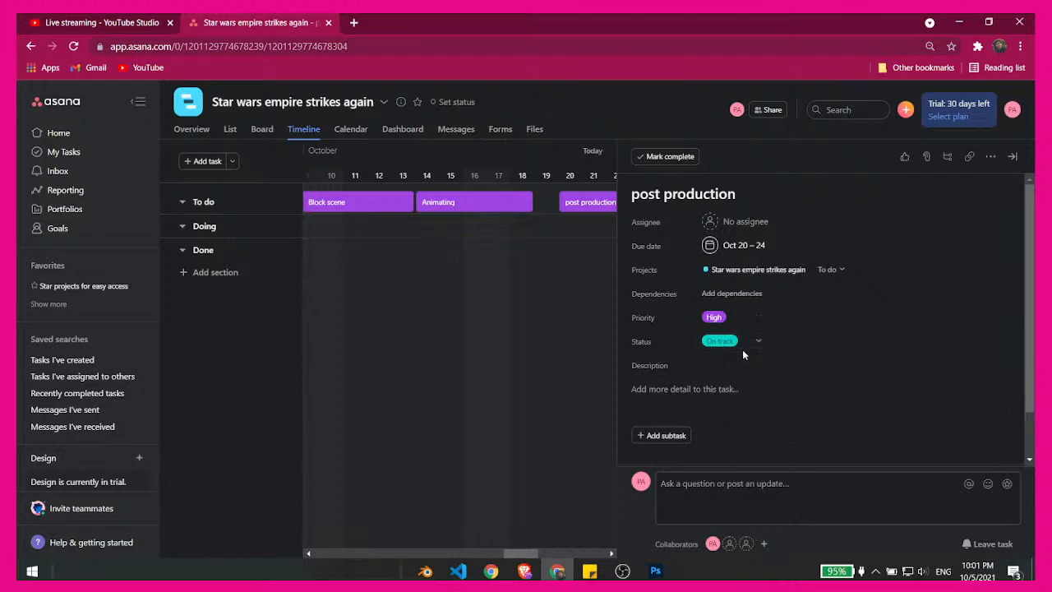
left_click(743, 347)
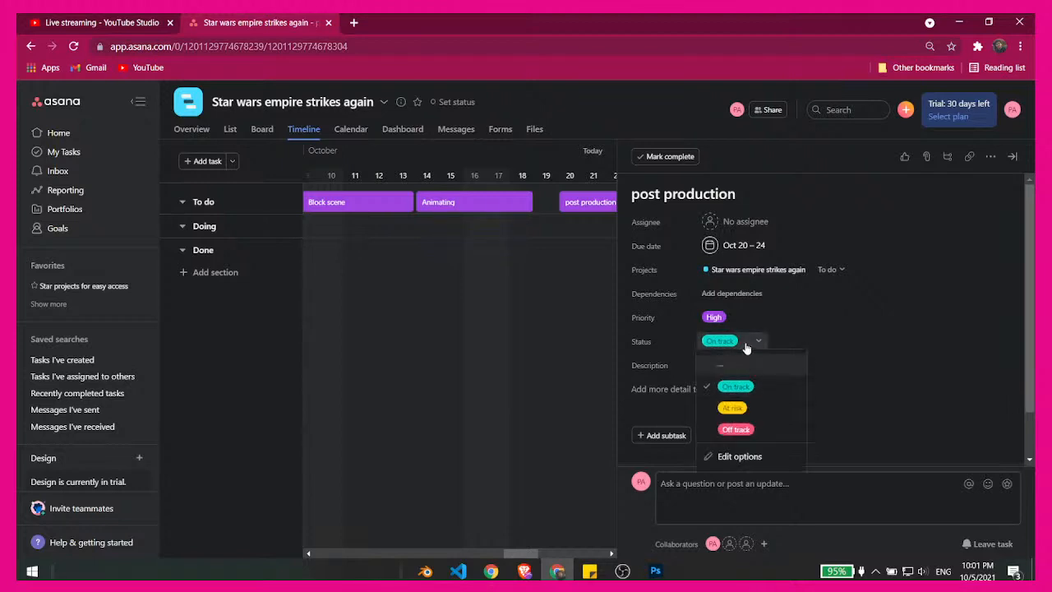
left_click(746, 348)
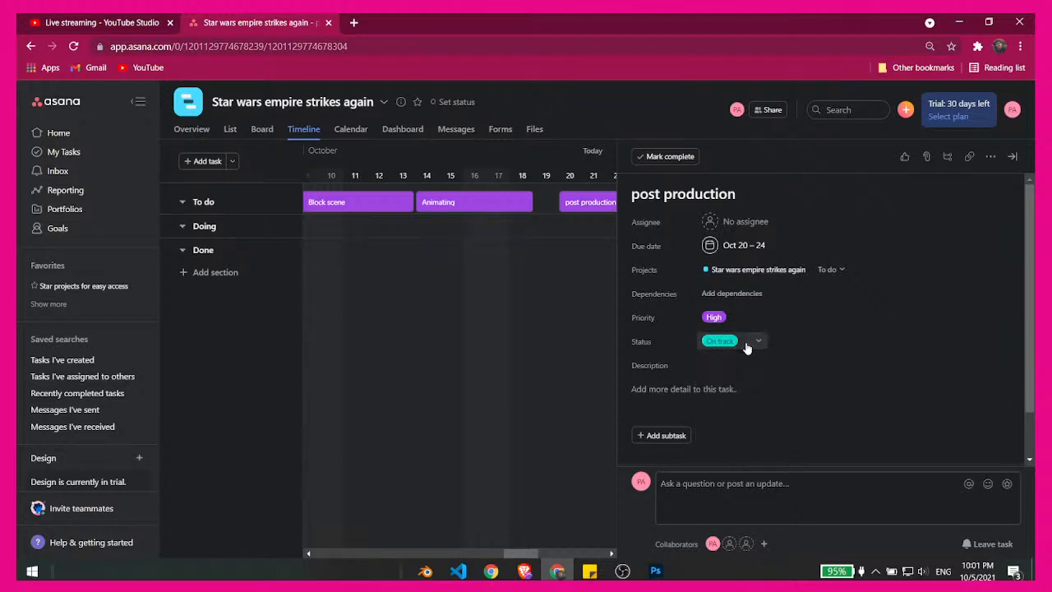
left_click(484, 403)
- Move post production to Oct 19–23 directly after Animating, and stagger the To do tasks so each sits one row below the previous one
left_click_drag(597, 205, 576, 215)
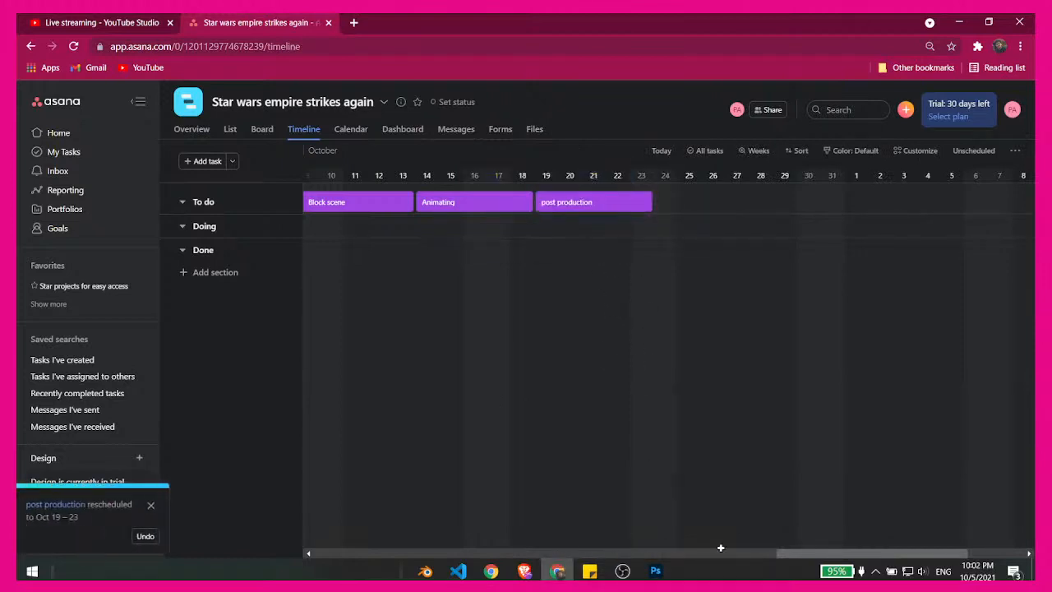
left_click_drag(804, 553, 756, 556)
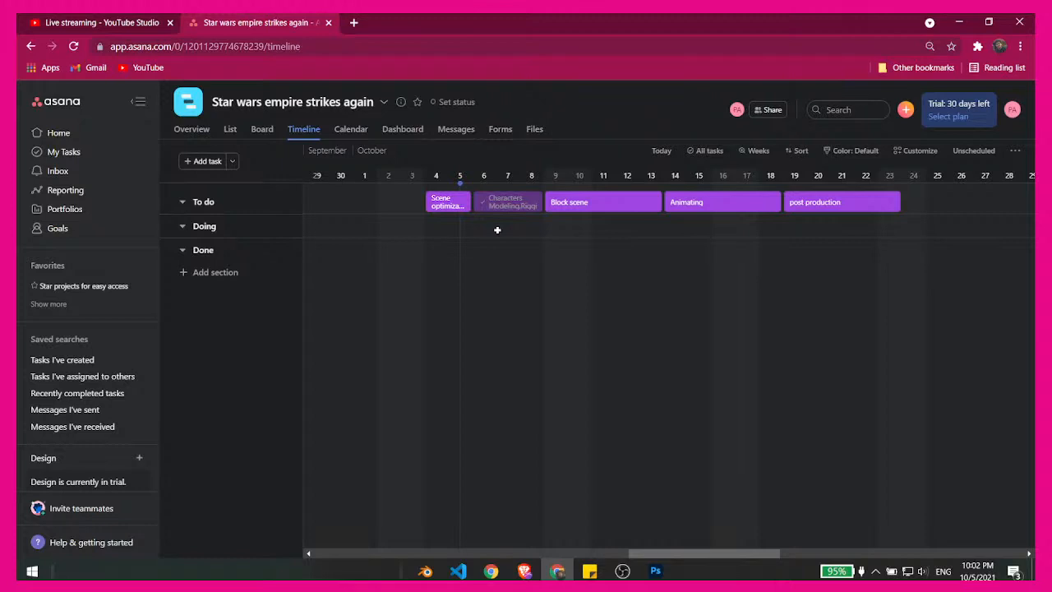
left_click_drag(510, 204, 498, 228)
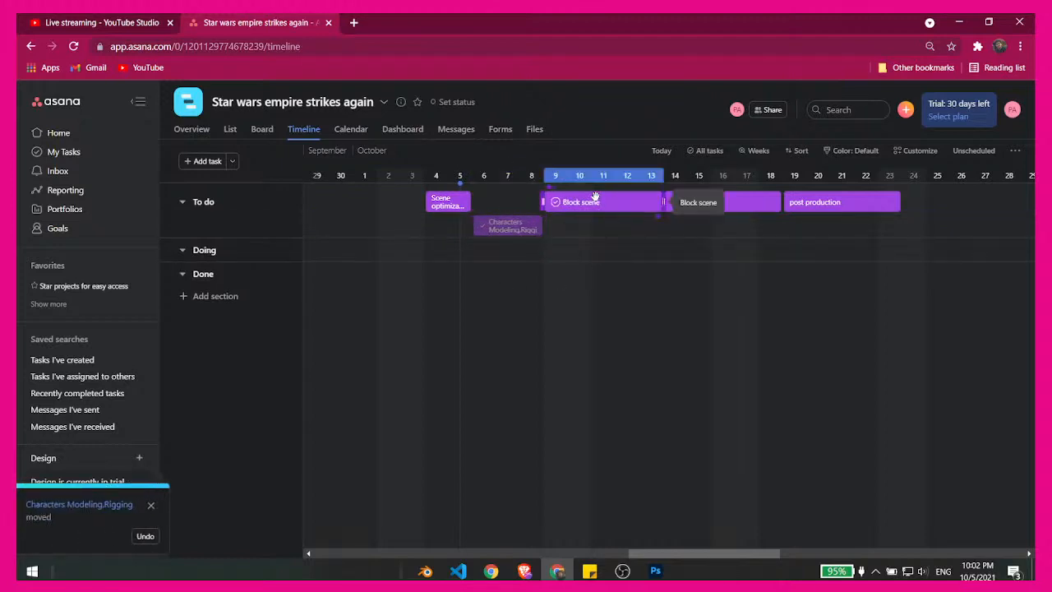
left_click_drag(593, 195, 584, 243)
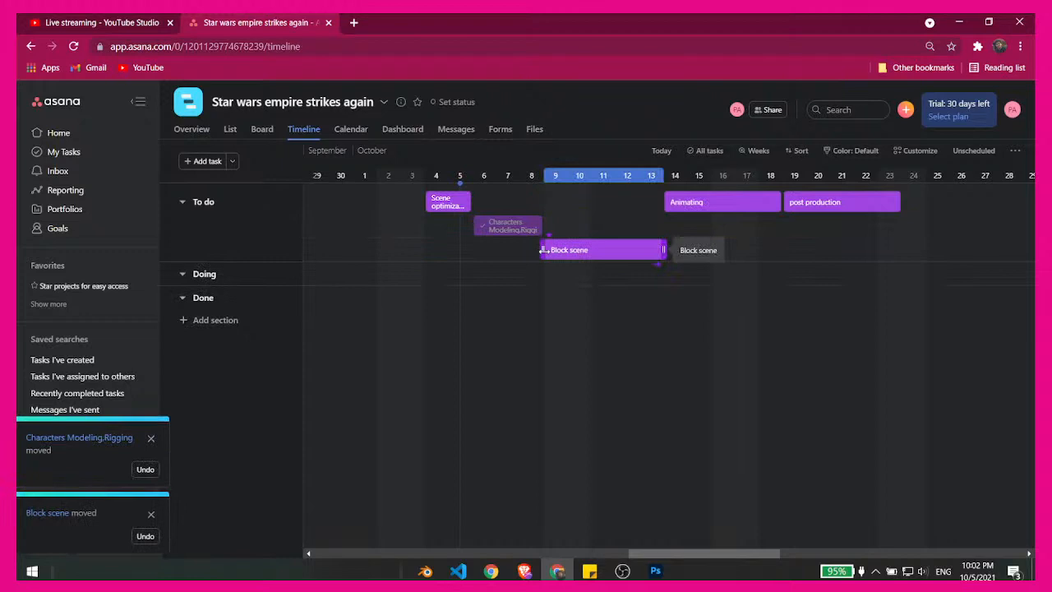
left_click_drag(715, 202, 714, 246)
left_click_drag(814, 202, 814, 275)
left_click_drag(744, 250, 705, 275)
left_click_drag(793, 294, 828, 298)
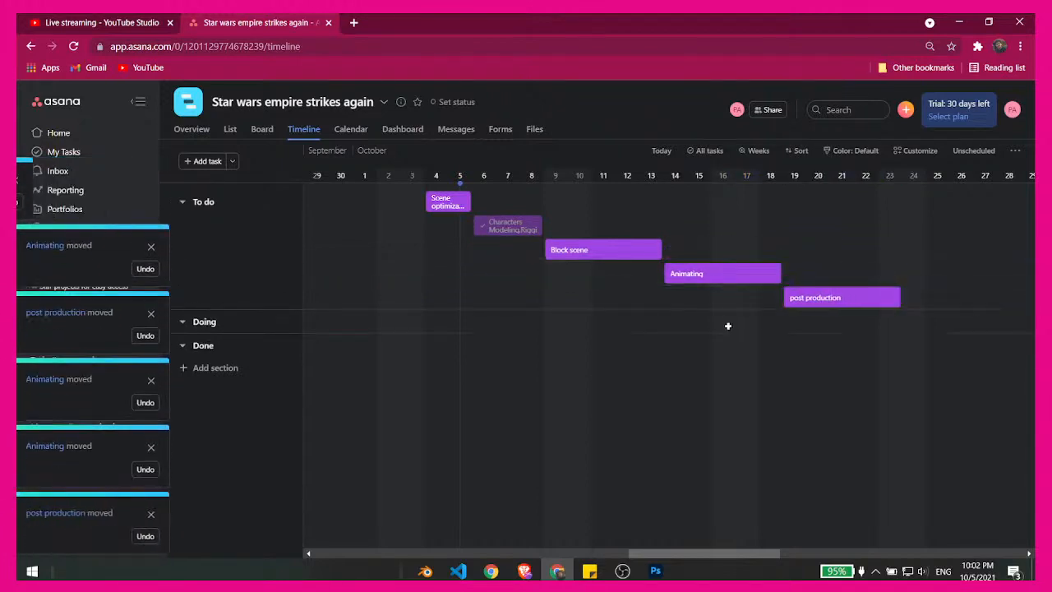
- Look at the status options of the Characters Modeling,Rigging task, and return to the timeline without changing or adding anything
left_click(527, 228)
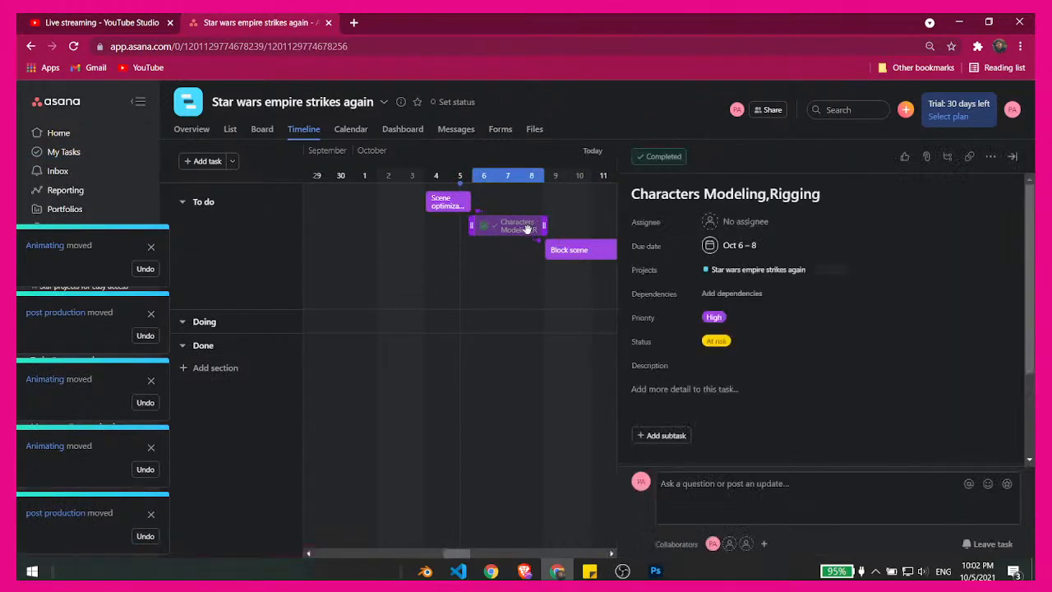
left_click(748, 341)
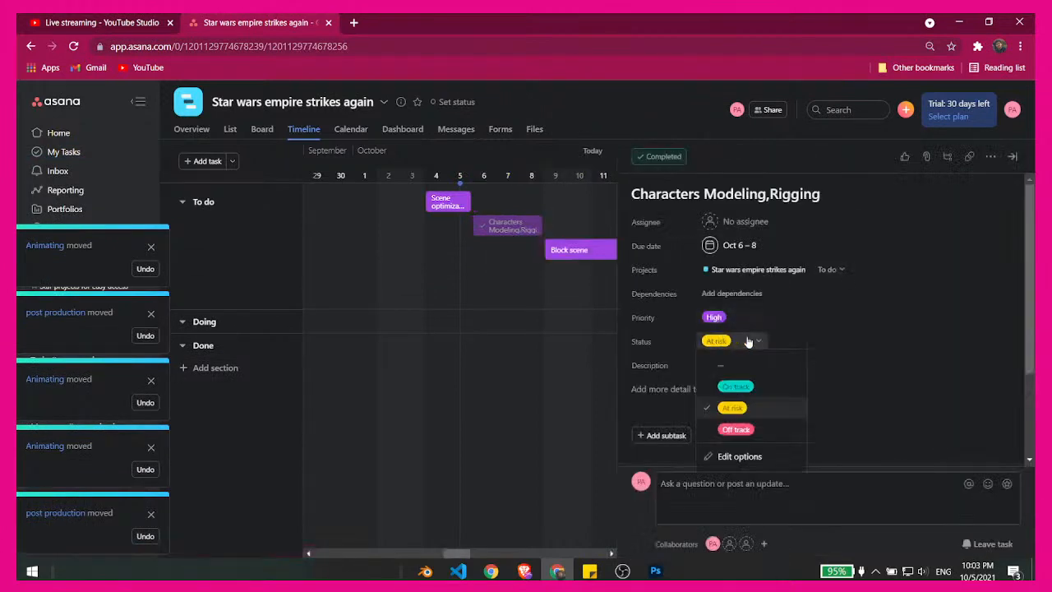
left_click(568, 357)
left_click(568, 357)
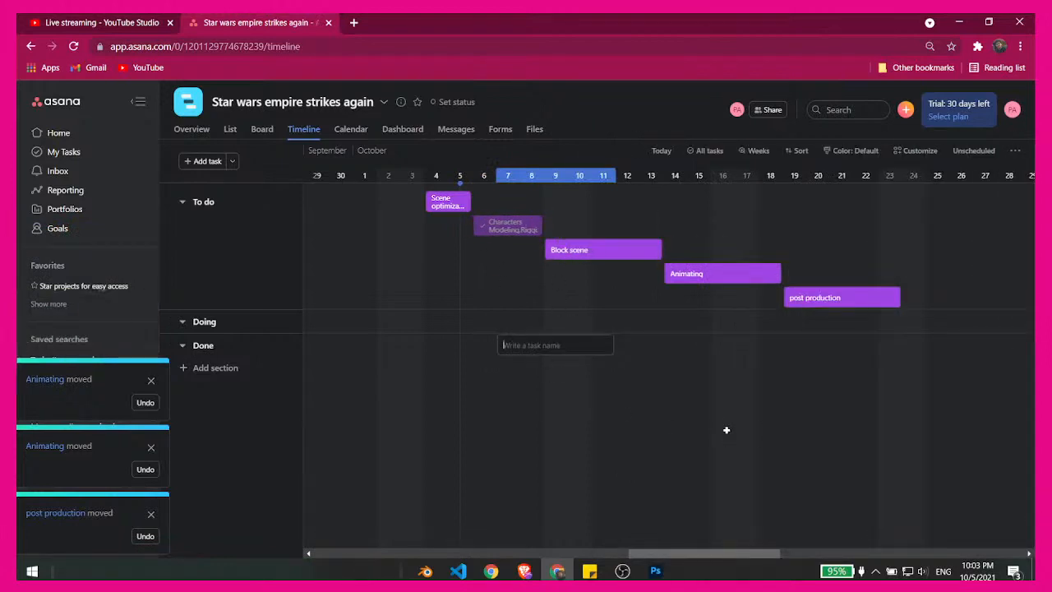
left_click(717, 399)
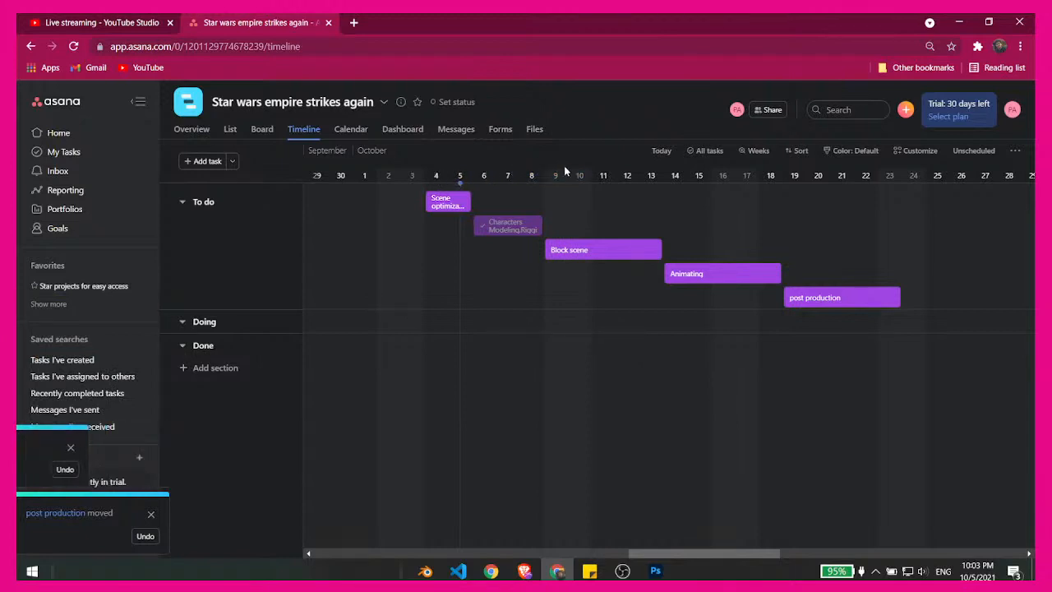
left_click(475, 310)
left_click(458, 304)
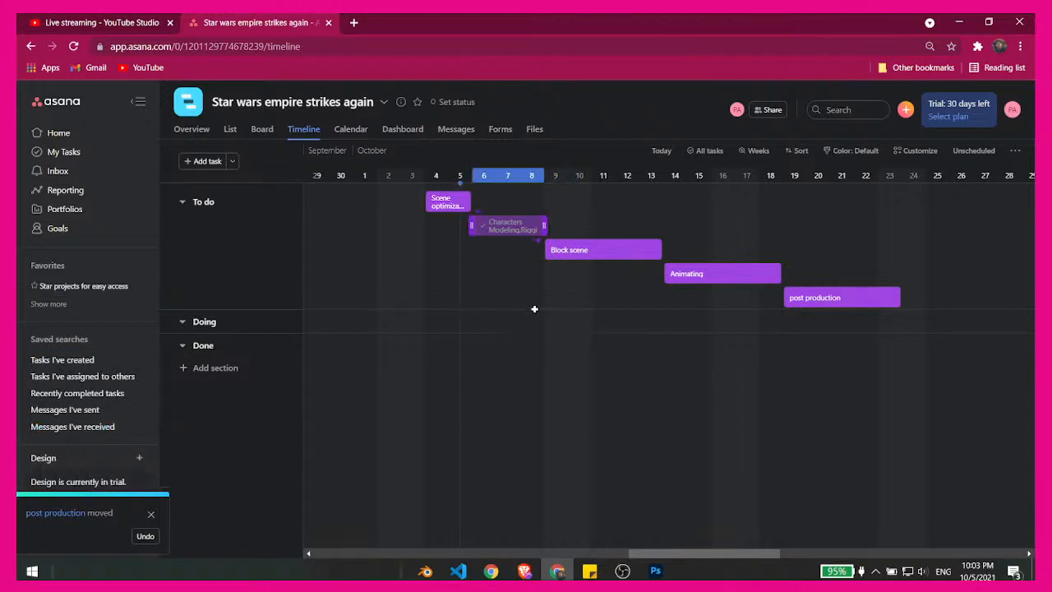
- Reschedule the Scene optimization task on the timeline to span Oct 5–6
left_click_drag(683, 556, 622, 551)
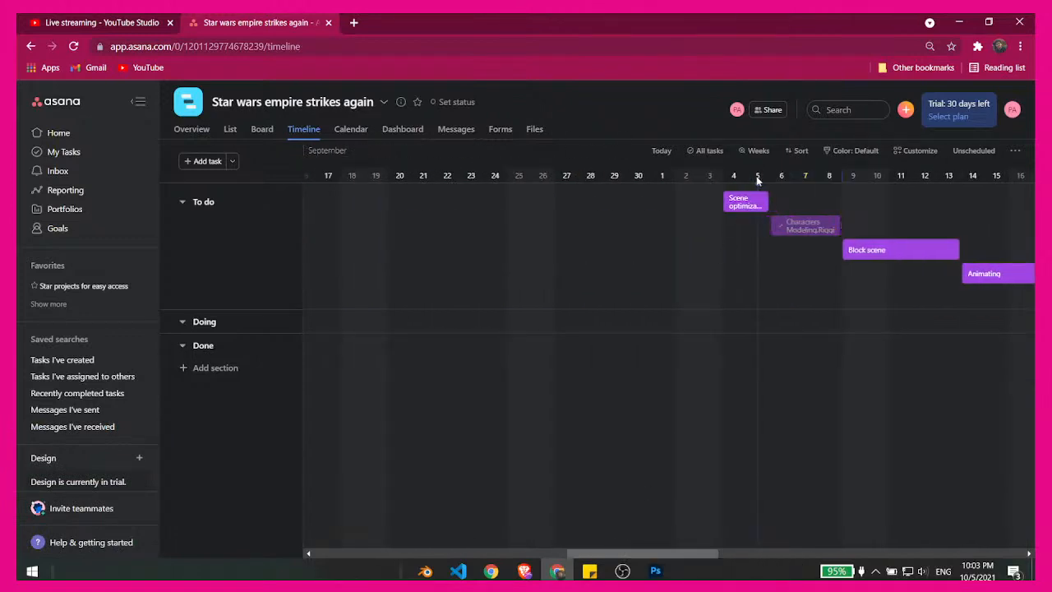
left_click_drag(686, 554, 719, 554)
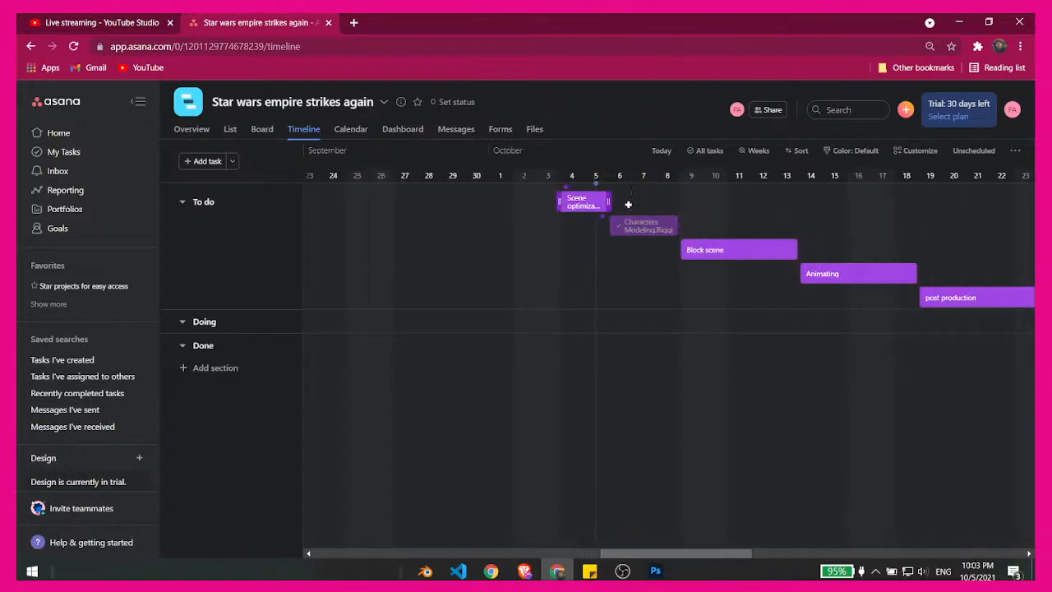
left_click_drag(609, 201, 630, 199)
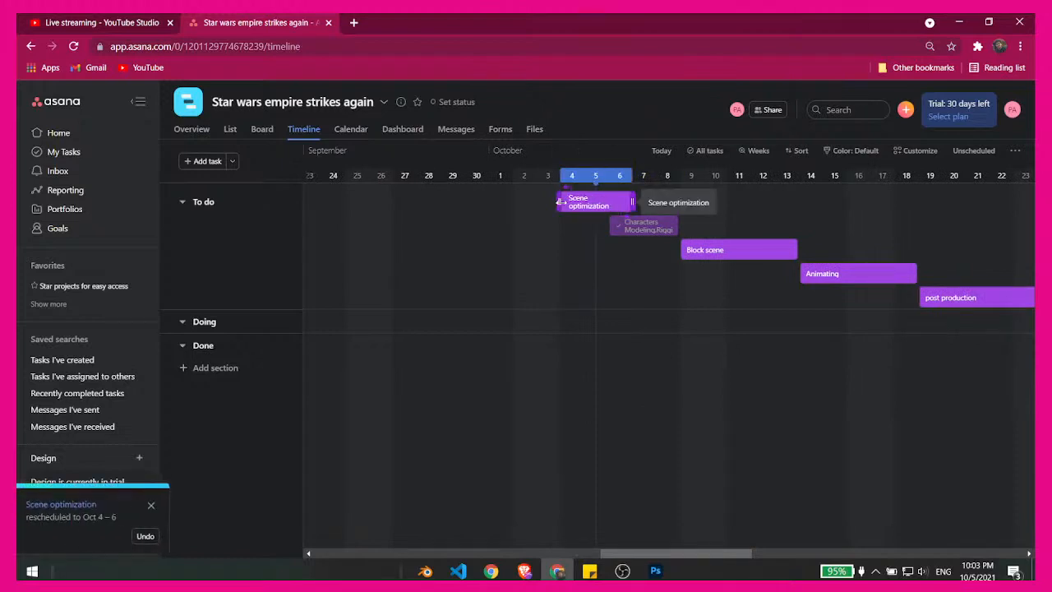
left_click_drag(560, 201, 581, 201)
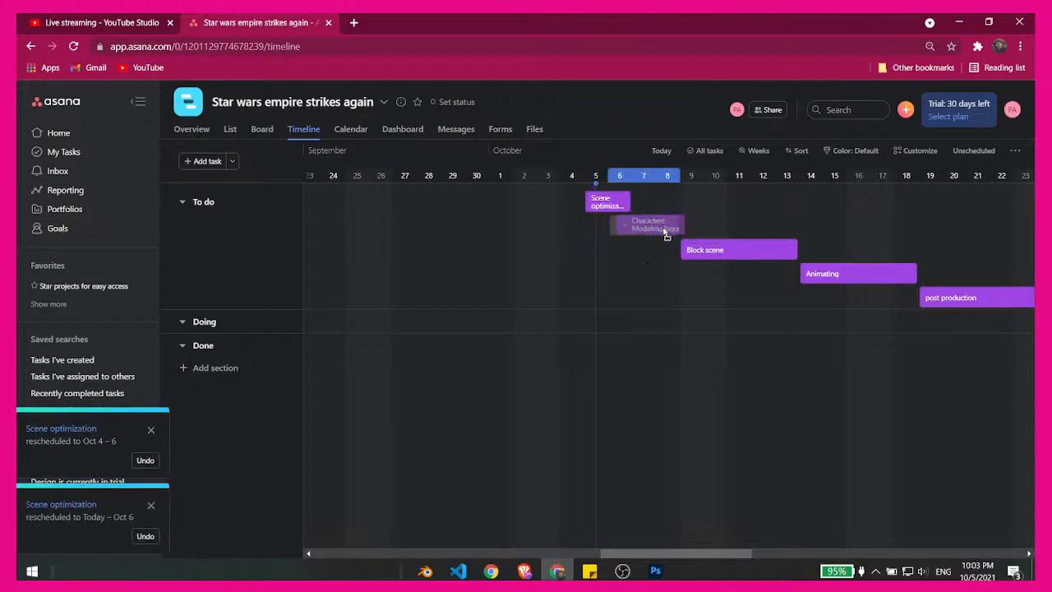
- Reschedule Characters Modeling,Rigging to Oct 7–9, Block scene to Oct 10–14, Animating to Oct 15–19 and post production to Oct 20–24, and hide the sidebar
left_click_drag(666, 235, 670, 233)
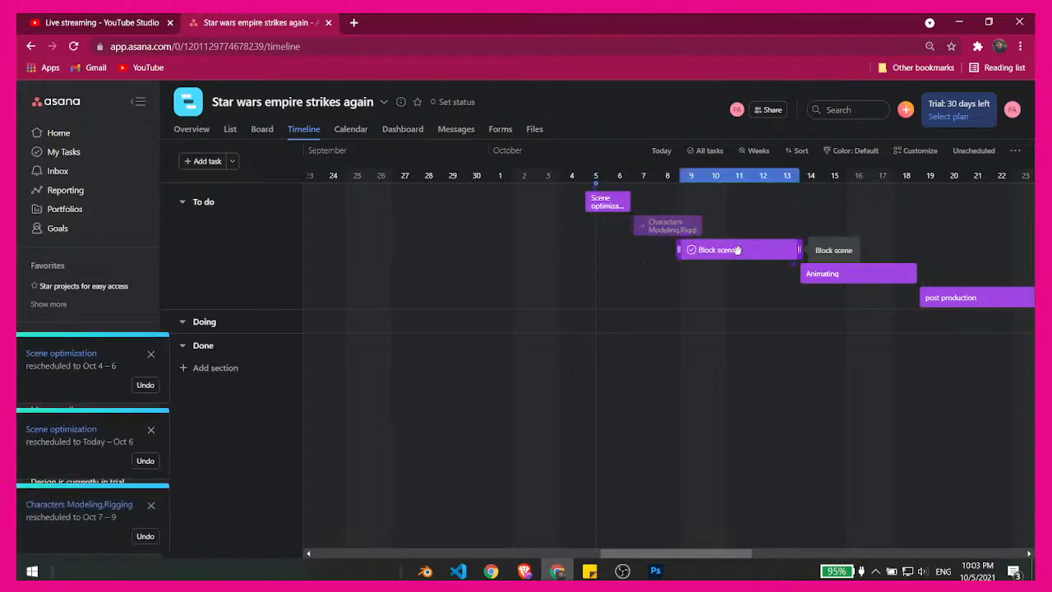
left_click_drag(735, 250, 765, 249)
left_click_drag(822, 274, 878, 276)
left_click_drag(936, 299, 787, 313)
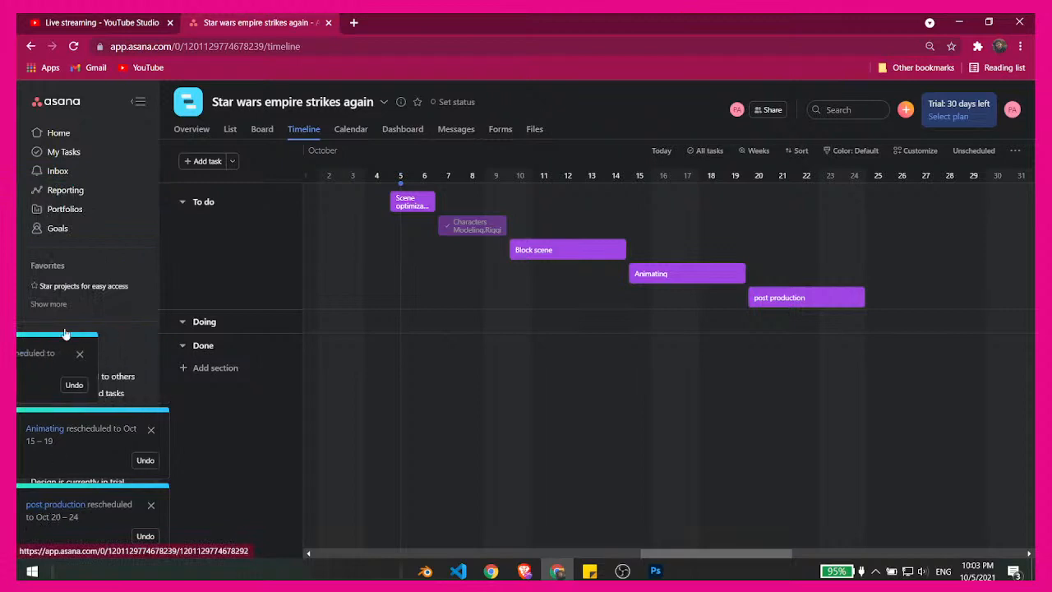
left_click(138, 107)
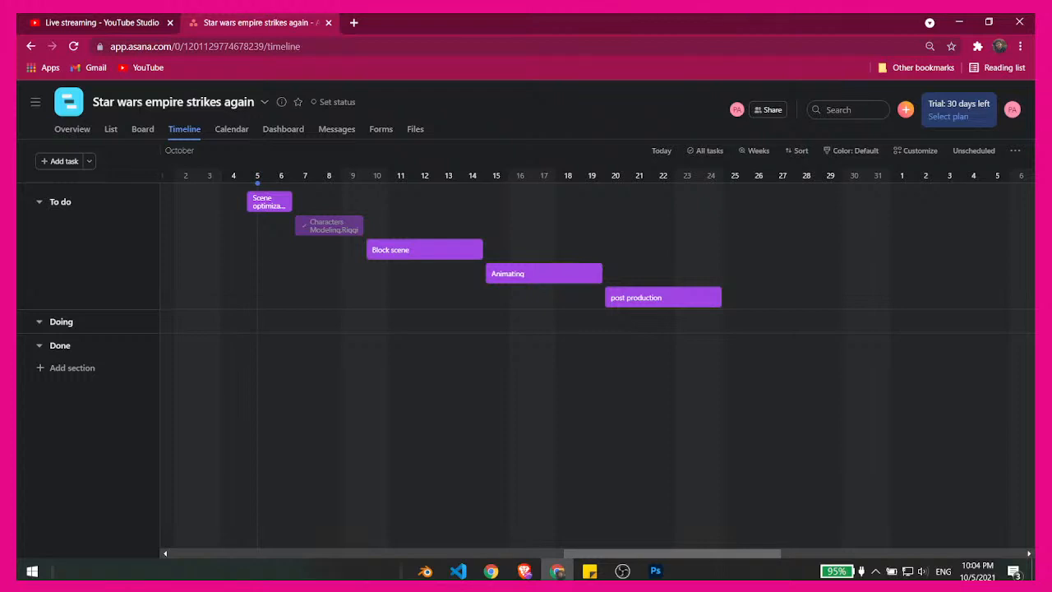
- Switch to Blender and examine the Star Wars scene's room and its furniture from several angles
left_click(425, 570)
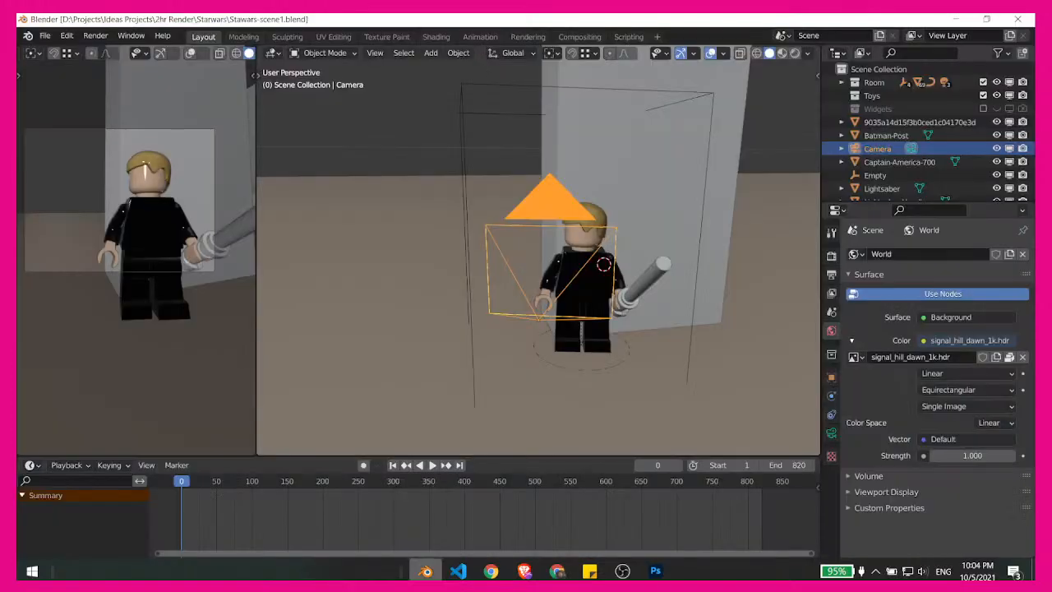
middle_click_drag(598, 292, 491, 216)
scroll(574, 179, "down", 6)
scroll(582, 293, "down", 6)
scroll(582, 293, "down", 5)
middle_click_drag(599, 282, 482, 322)
scroll(481, 322, "up", 3)
middle_click_drag(346, 265, 542, 310, "shift")
left_click(417, 321)
scroll(498, 312, "down", 3)
middle_click_drag(593, 339, 529, 334)
scroll(535, 300, "up", 4)
scroll(546, 288, "up", 3)
- Move the white furniture piece with the yellow bat emblem about 0.33 m in X and -0.04 m in Y, keeping its height locked
left_click(485, 387)
scroll(564, 421, "down", 6)
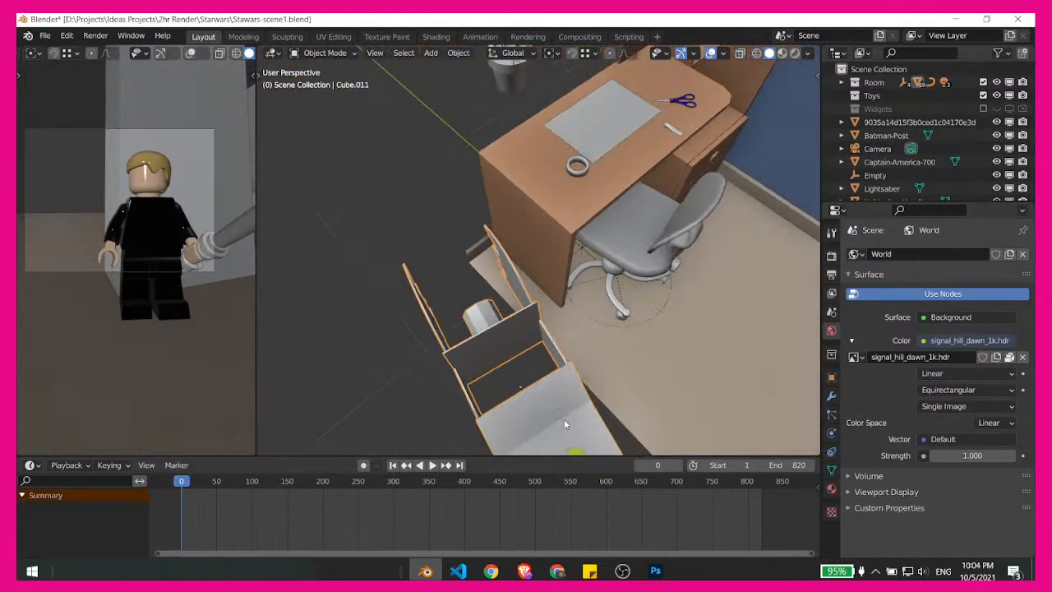
middle_click_drag(646, 329, 638, 305)
key("g")
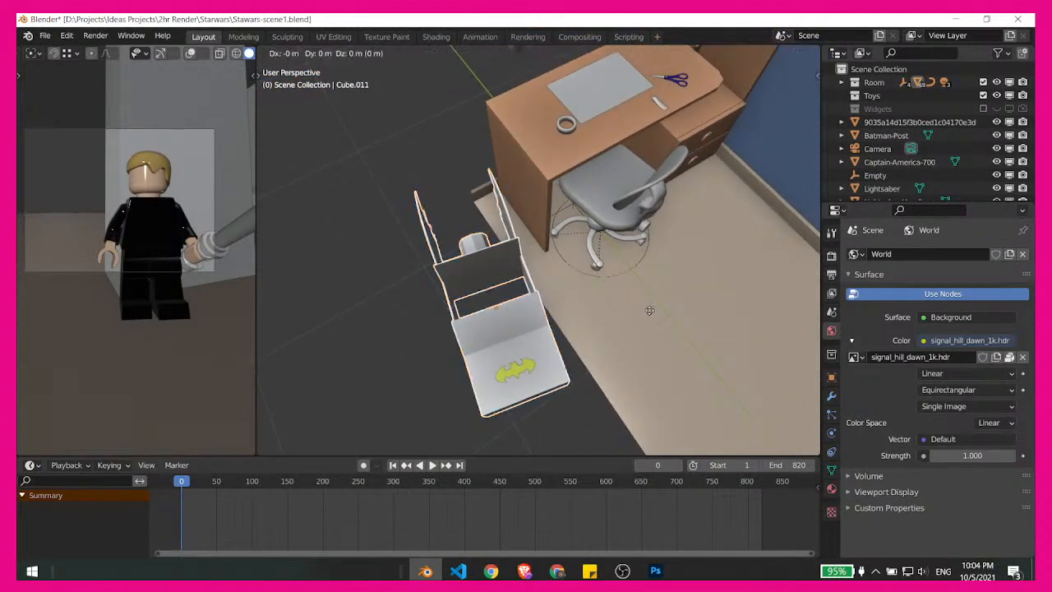
key("shift+z")
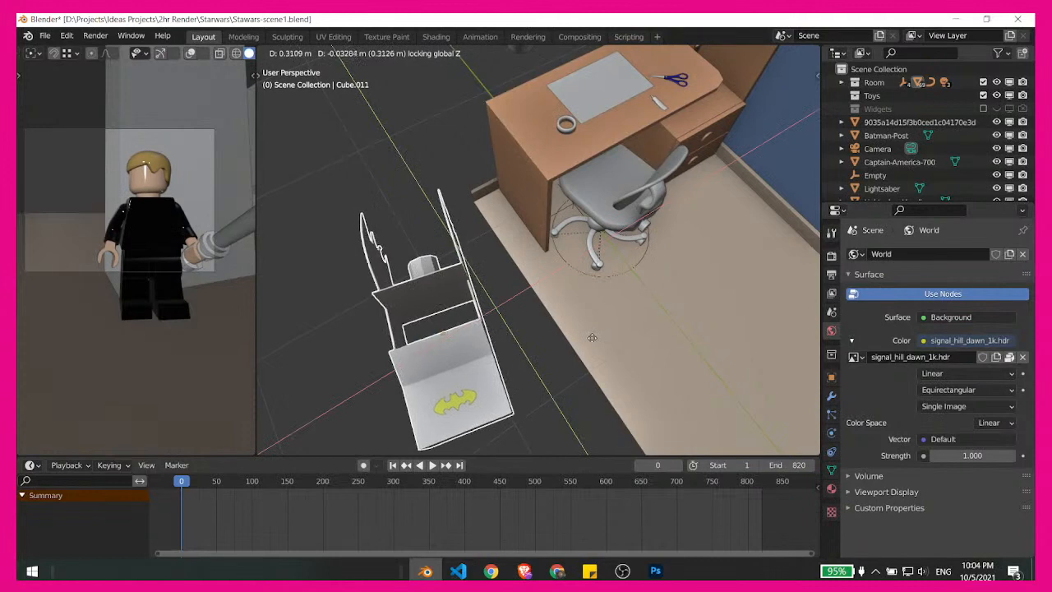
left_click(590, 337)
- Rotate the bat-emblem furniture piece 31.6° about the global Z axis and move it horizontally to the open edge of the floor
middle_click_drag(590, 337, 565, 339, "shift")
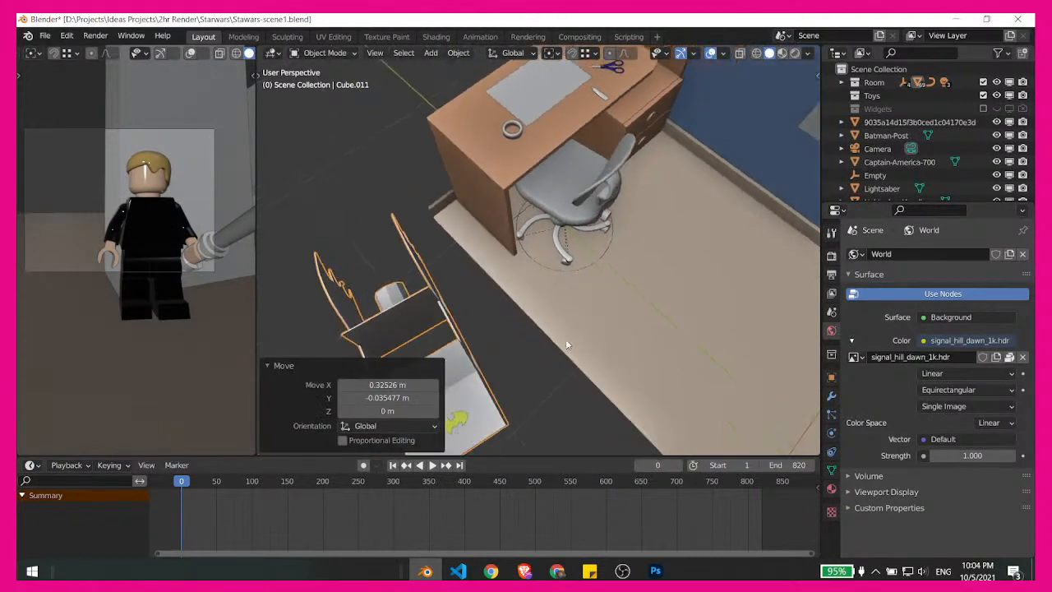
key("r")
key("z")
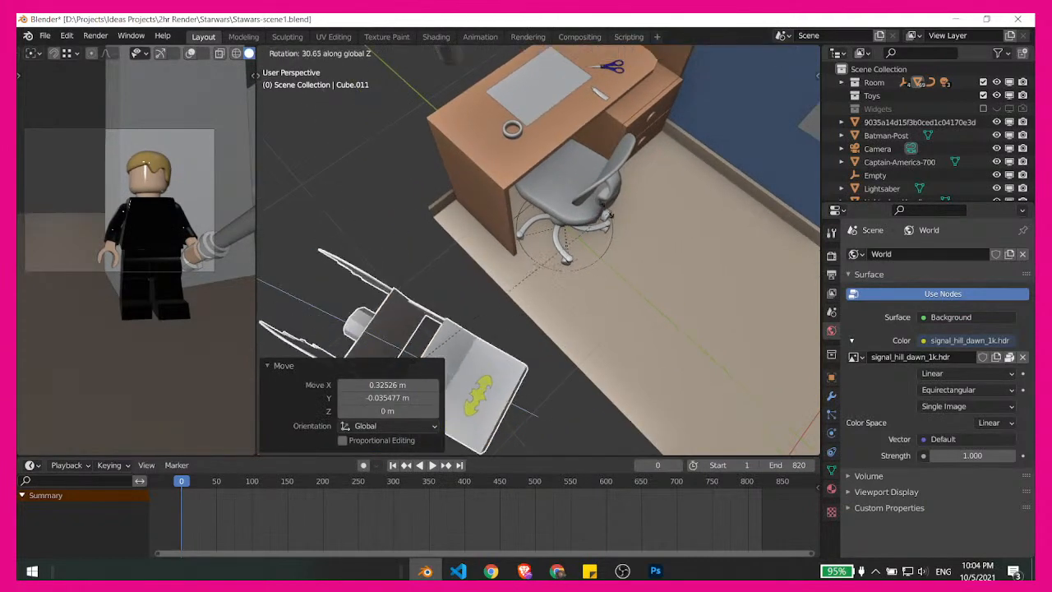
left_click(554, 267)
middle_click_drag(554, 267, 561, 273, "shift")
key("g")
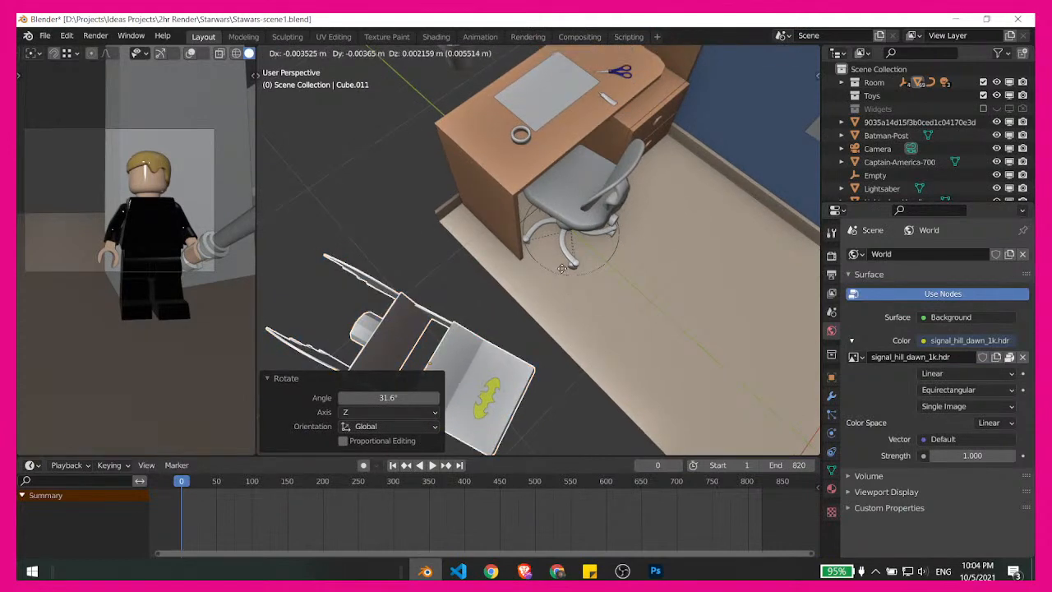
key("shift+z")
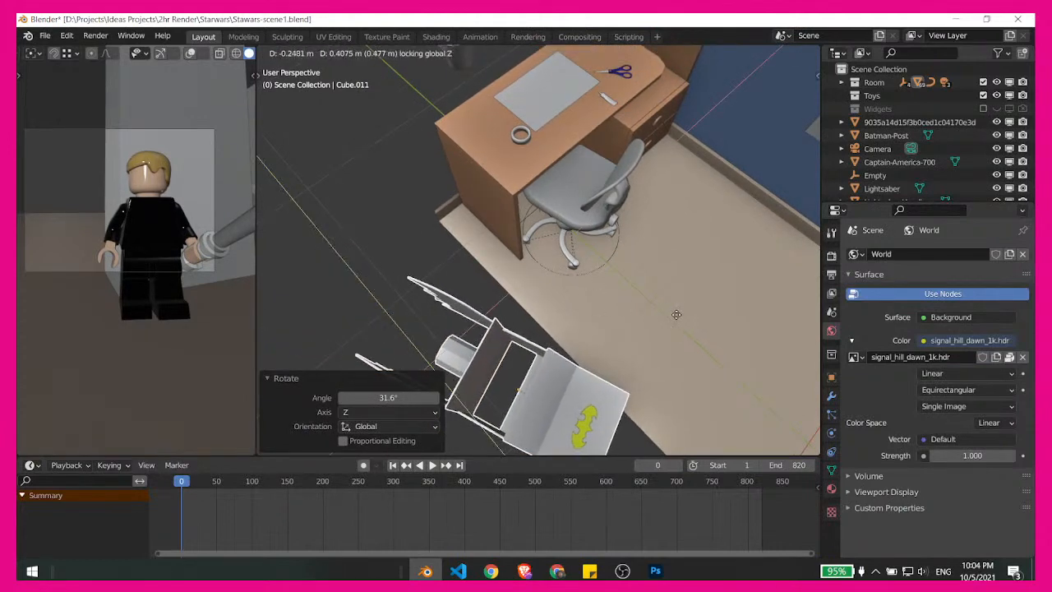
left_click(672, 325)
- Extend the room floor by moving its open-side edge 0.8273 m along the global X axis in Edit Mode, and return to Object Mode
middle_click_drag(529, 326, 459, 287)
left_click(521, 355)
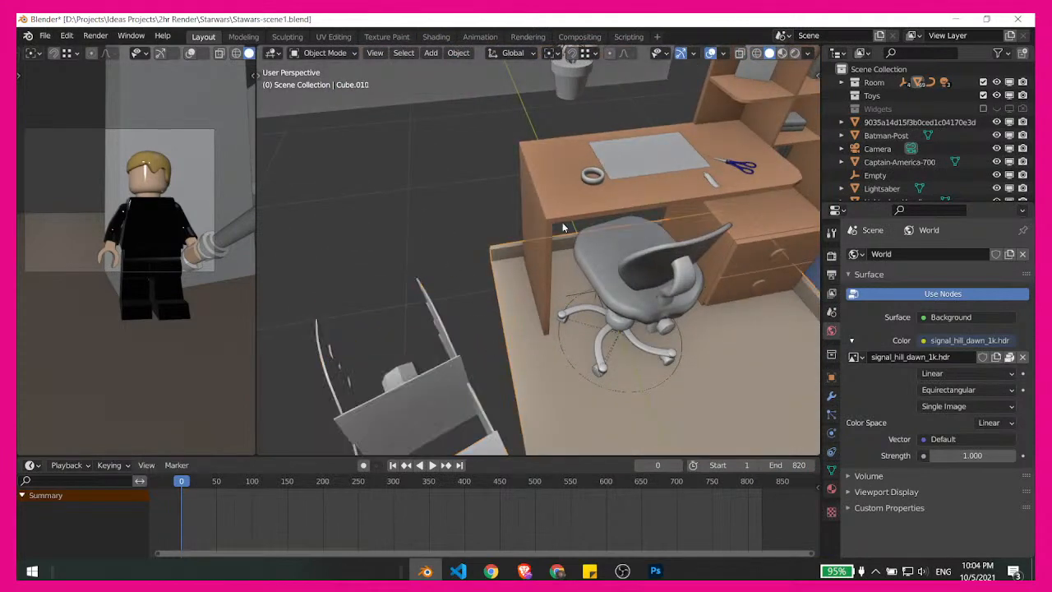
scroll(575, 357, "down", 8)
key("ctrl+Tab")
left_click(711, 369)
middle_click_drag(710, 369, 626, 353)
scroll(603, 305, "up", 5)
scroll(608, 319, "down", 5)
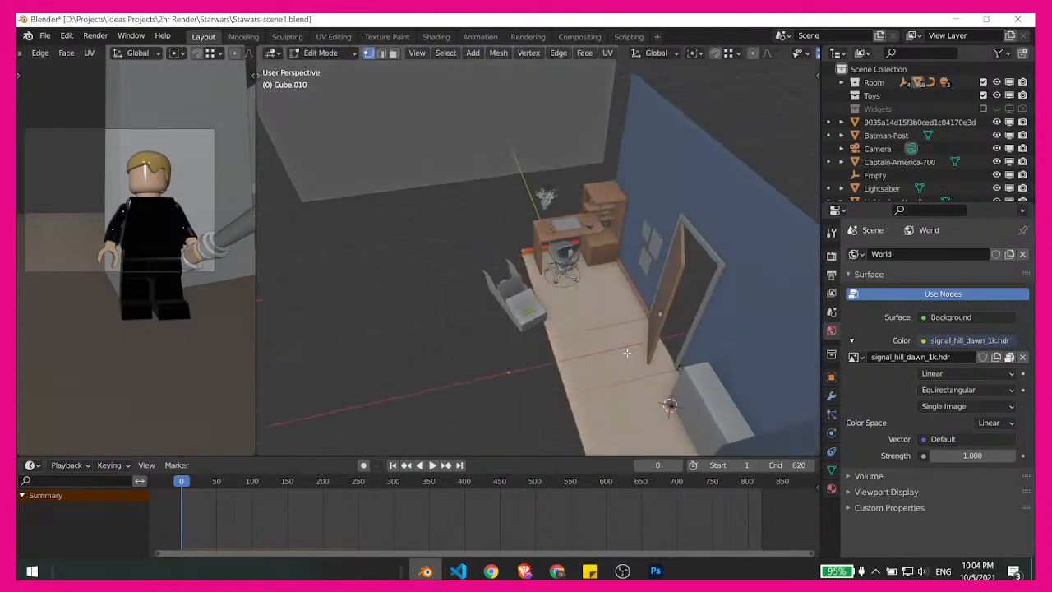
key("g")
key("x")
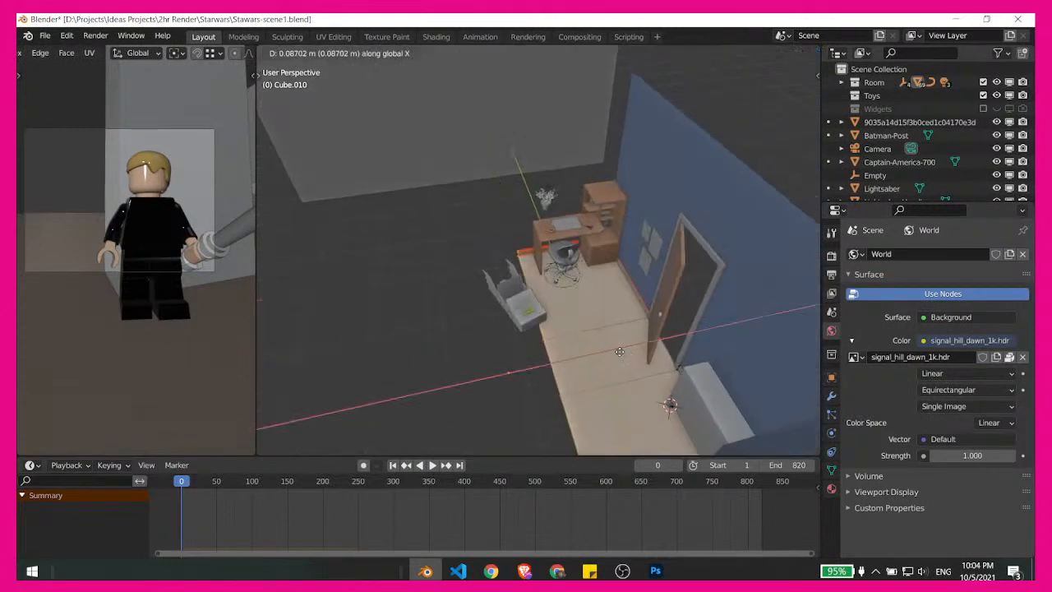
left_click(564, 349)
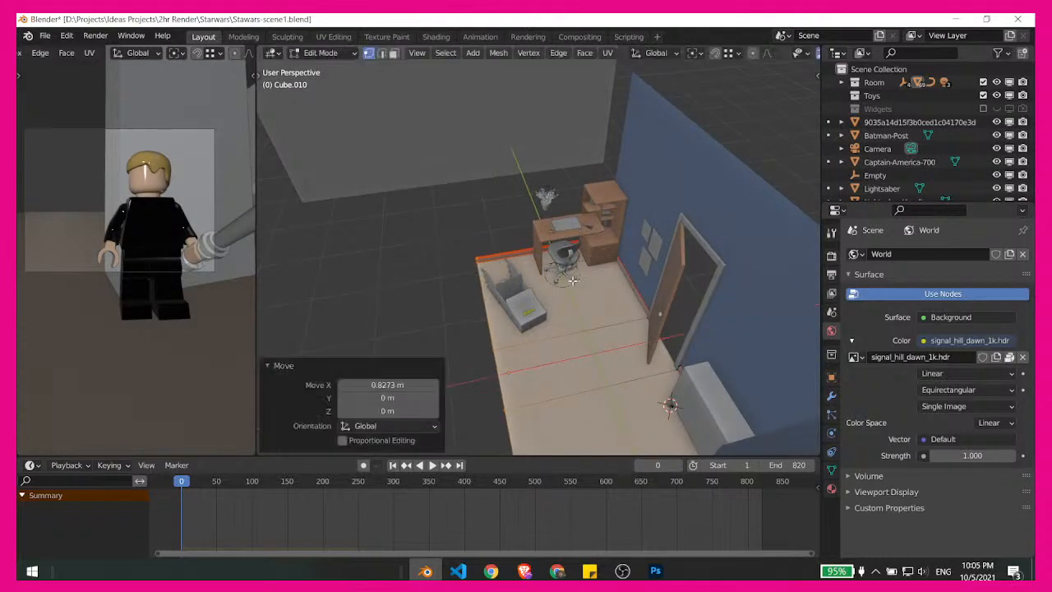
middle_click_drag(573, 280, 592, 346)
key("ctrl+Tab")
left_click(528, 346)
- Show the scene in Rendered shading and examine the extended floor, bat-emblem car, desk and chair from several angles
key("z")
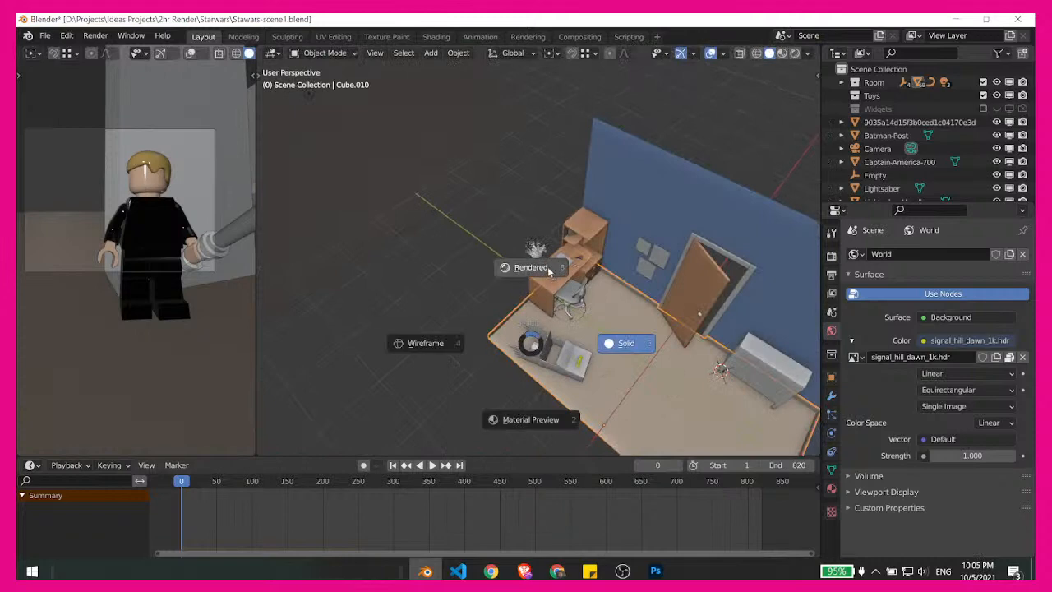
left_click(531, 269)
middle_click_drag(704, 370, 583, 304)
mouse_move(645, 388)
middle_mouse_down()
mouse_move(604, 357)
mouse_move(555, 365)
mouse_move(535, 349)
mouse_move(545, 334)
mouse_move(599, 327)
middle_mouse_up()
scroll(604, 355, "up", 5)
middle_click_drag(679, 324, 590, 394)
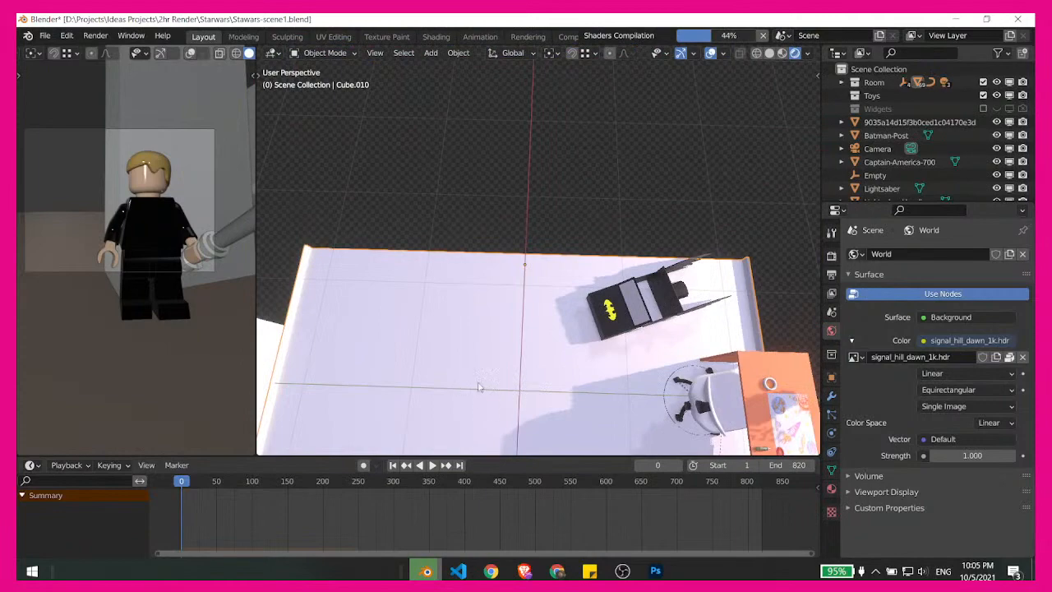
middle_click_drag(480, 387, 590, 372)
middle_click_drag(515, 371, 540, 431)
scroll(541, 434, "down", 8)
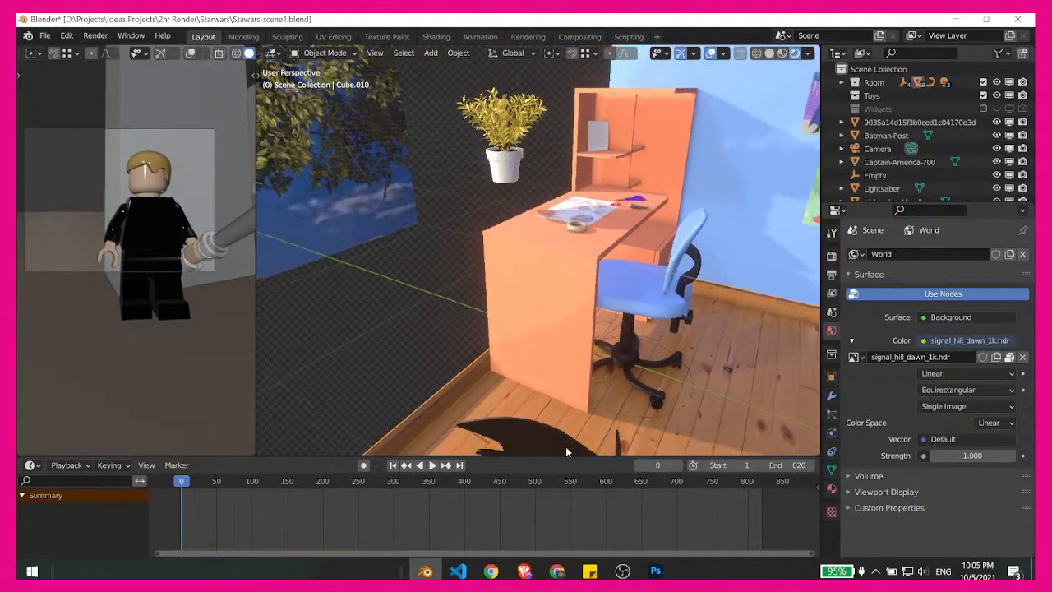
middle_click_drag(561, 312, 530, 306)
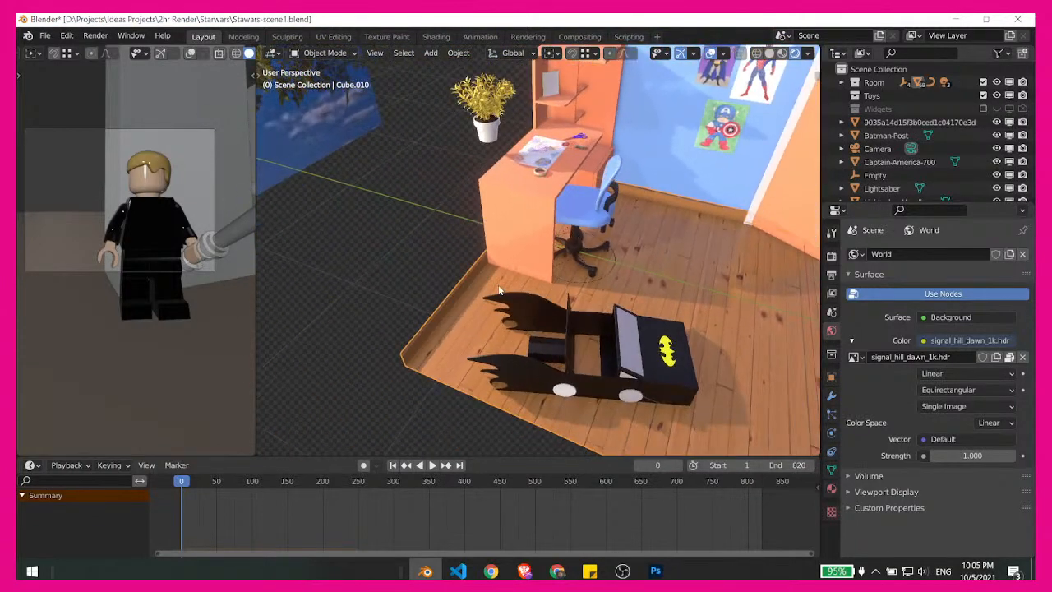
scroll(471, 300, "down", 4)
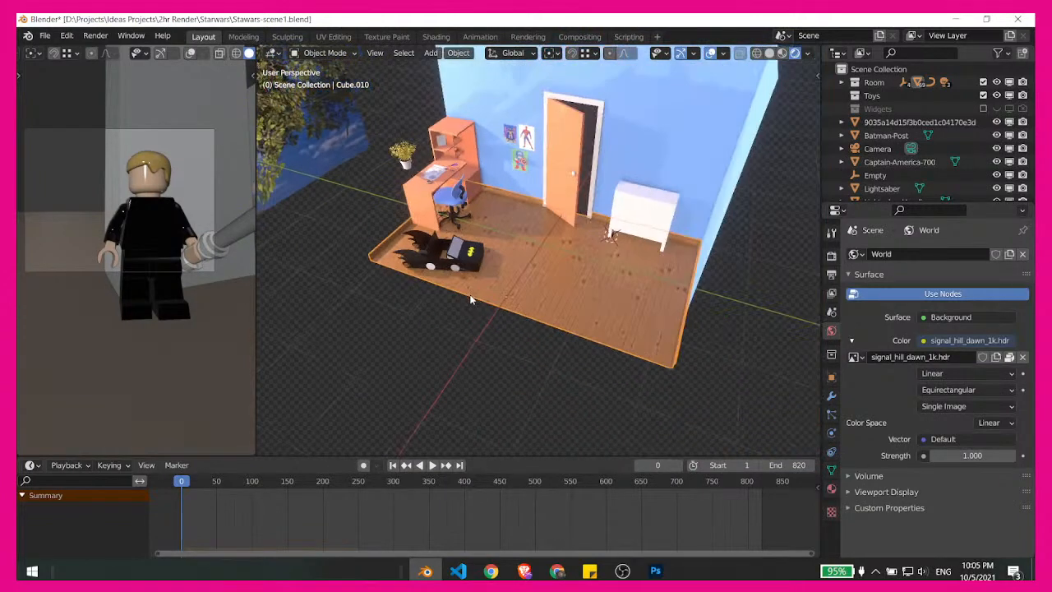
scroll(441, 267, "up", 12)
middle_click_drag(543, 335, 514, 311)
left_click(513, 311)
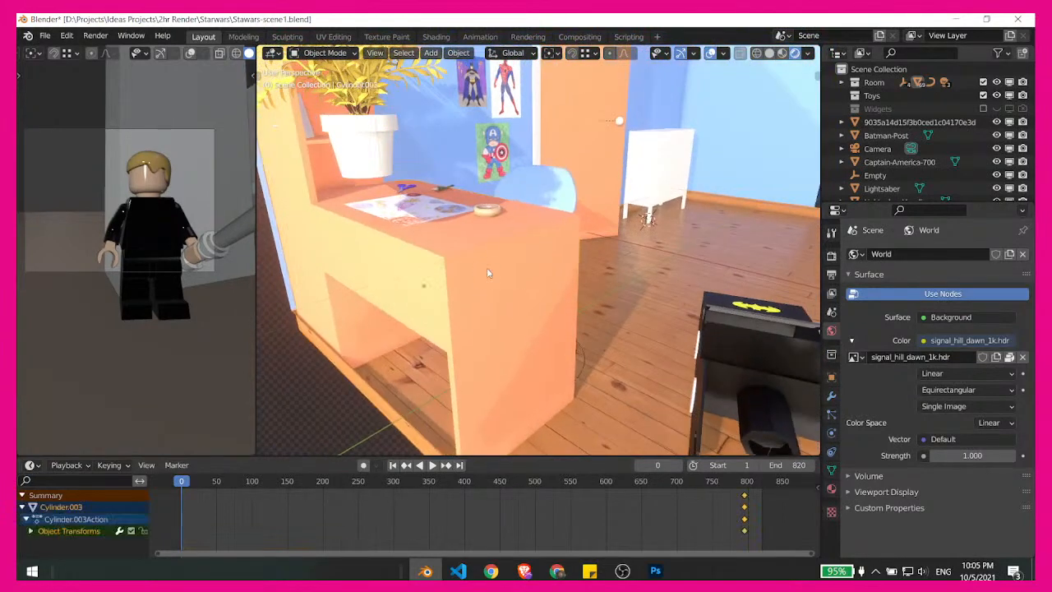
- Play the animation up to frame 19 and show the camera viewport in Rendered shading
left_click_drag(210, 486, 150, 492)
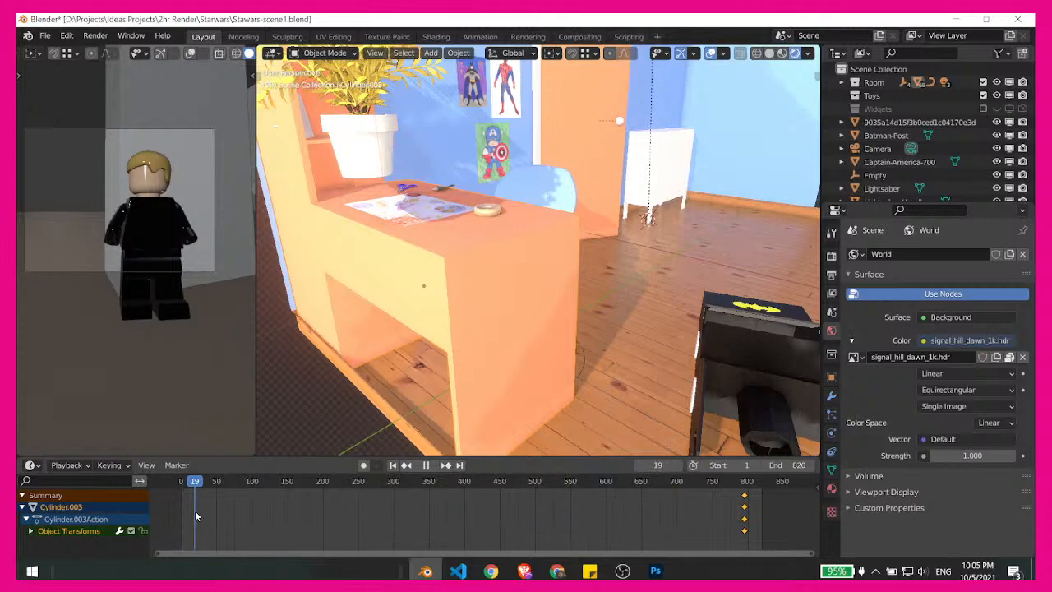
key("space")
key("z")
left_click(158, 171)
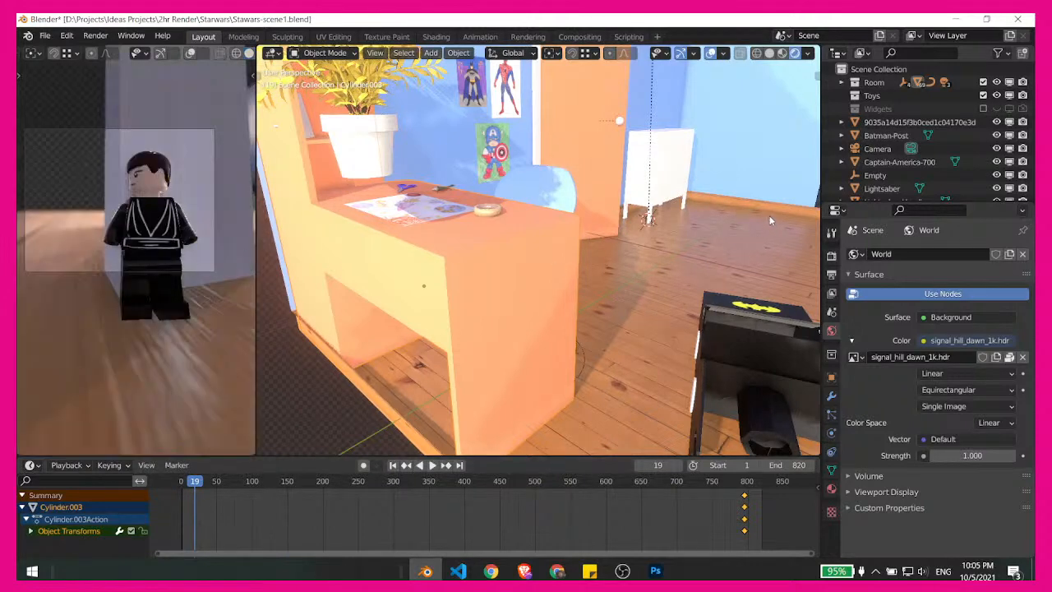
- Inspect the door wall in the large viewport, return it to Solid shading, and check the LEGO figure in the rendered camera view
middle_click_drag(770, 221, 656, 300)
middle_click_drag(619, 229, 619, 329, "shift")
middle_click_drag(633, 176, 639, 281, "shift")
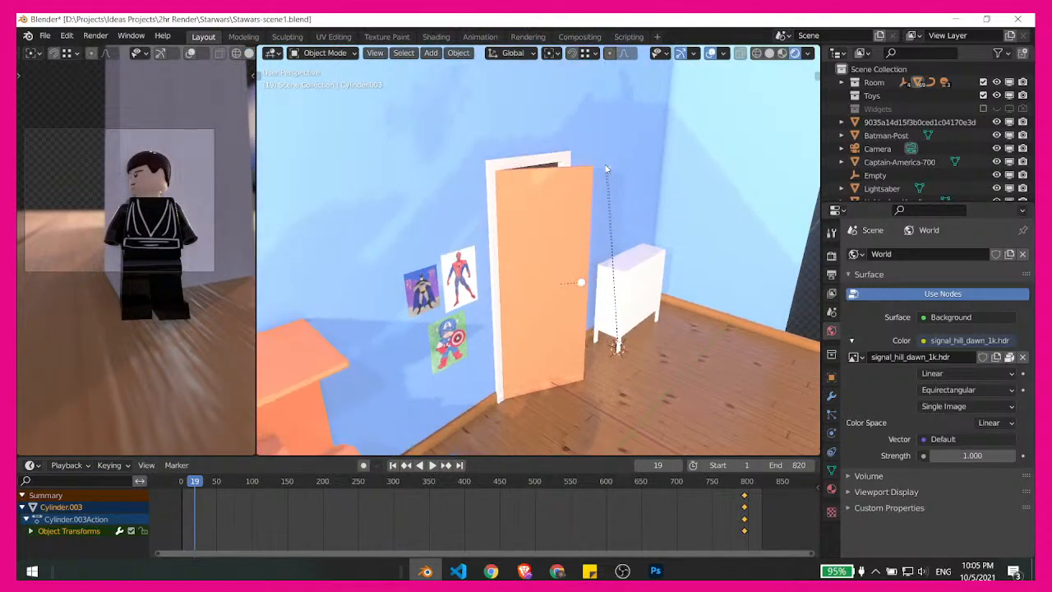
mouse_move(621, 188)
middle_mouse_down()
mouse_move(540, 325)
mouse_move(497, 344)
mouse_move(556, 280)
mouse_move(564, 311)
middle_mouse_up()
scroll(573, 276, "down", 3)
scroll(535, 337, "up", 3)
key("z")
left_click(639, 376)
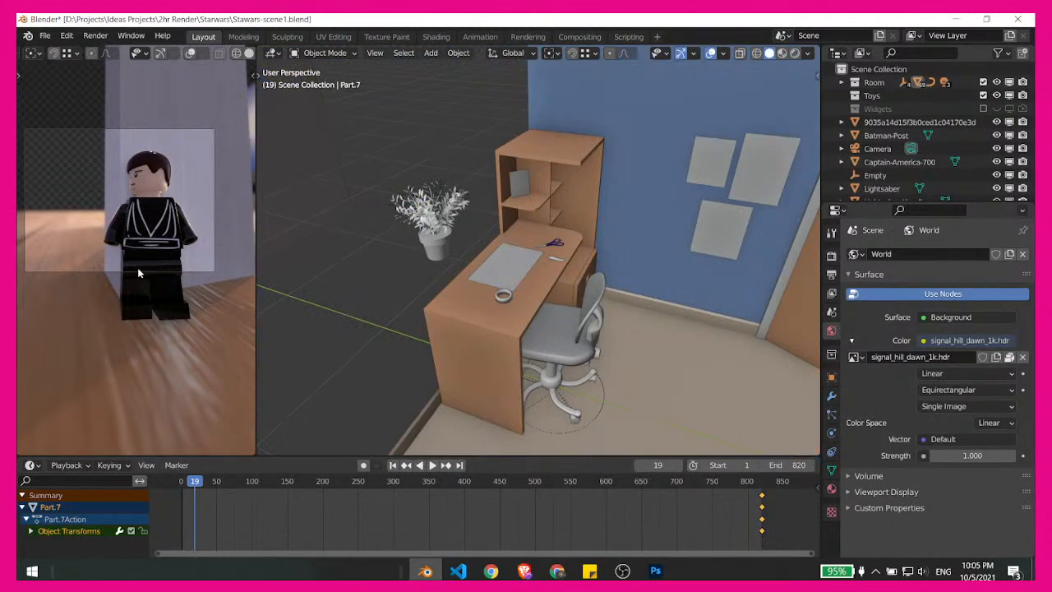
key("z")
left_click(159, 211)
scroll(167, 210, "up", 2)
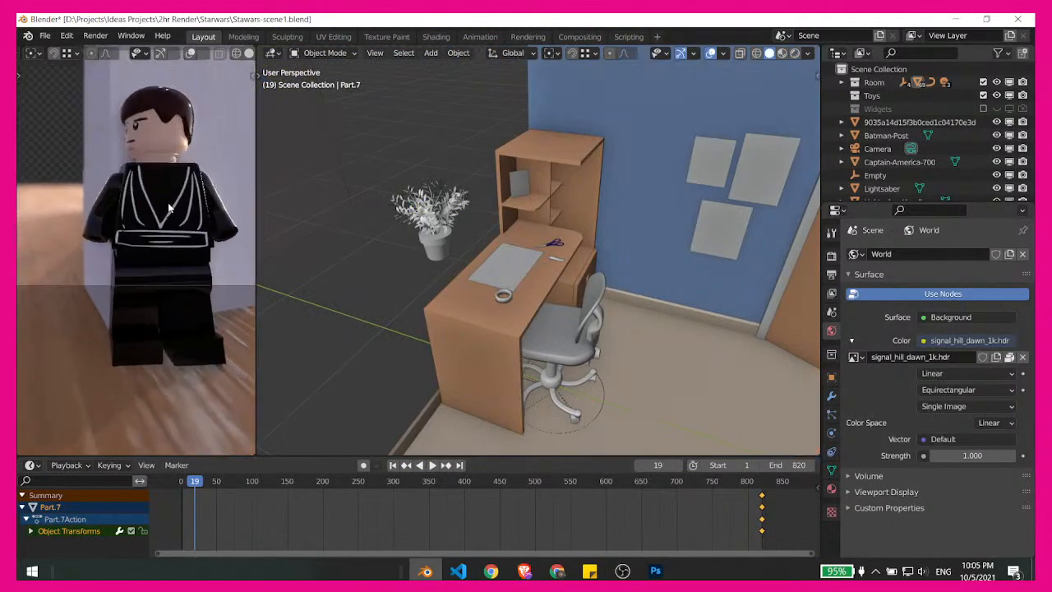
scroll(162, 285, "down", 4)
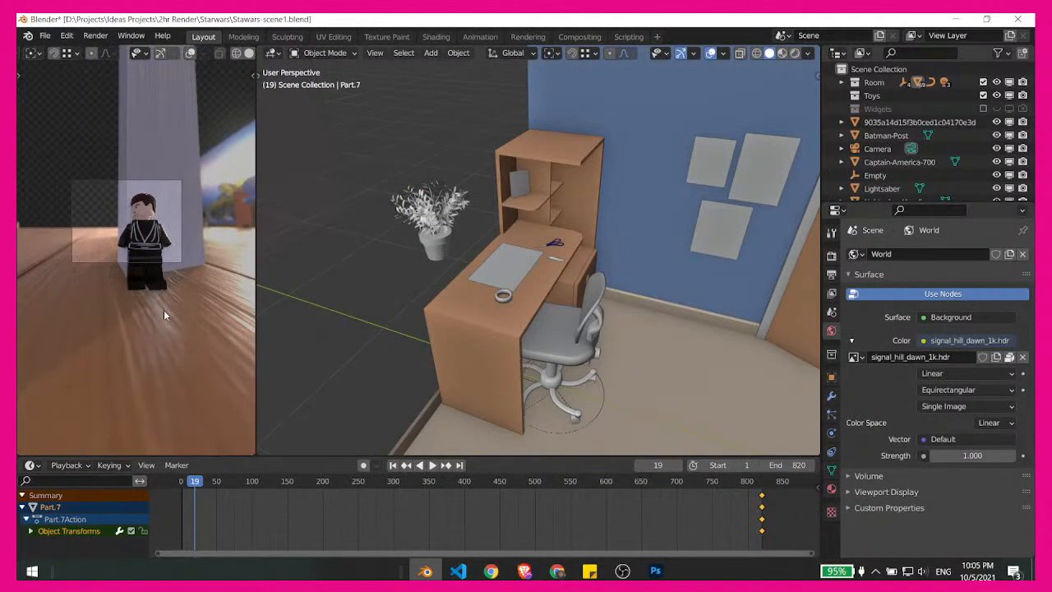
- Add a cylinder mesh to the room and move it about 0.05 m in X, -2.18 m in Y and 0.98 m in Z
middle_click_drag(651, 317, 582, 300)
scroll(656, 346, "up", 2)
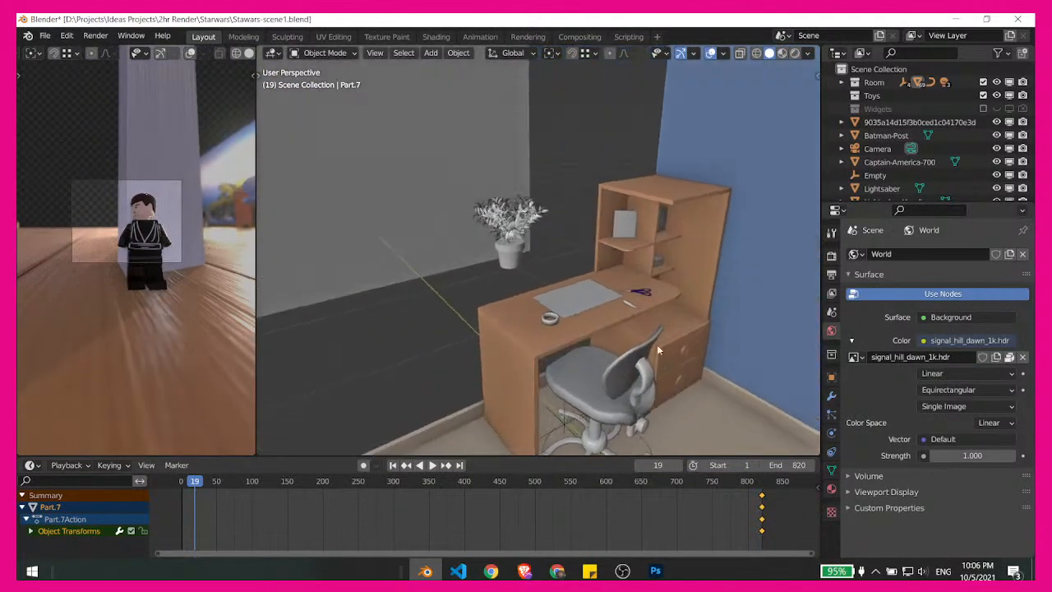
middle_click_drag(639, 367, 460, 293)
key("shift+a")
mouse_move(461, 278)
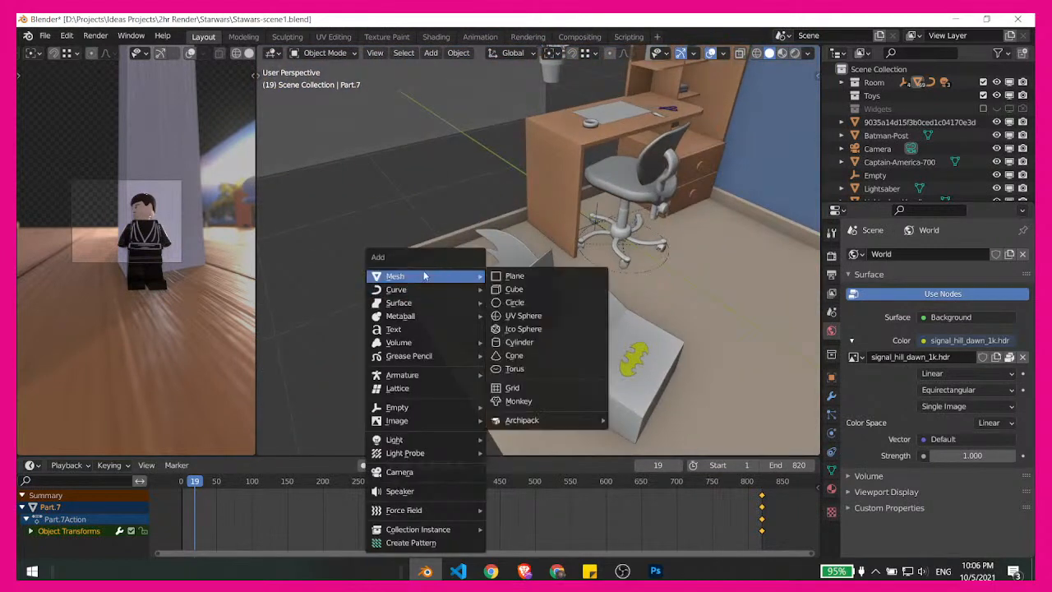
left_click(520, 342)
key("g")
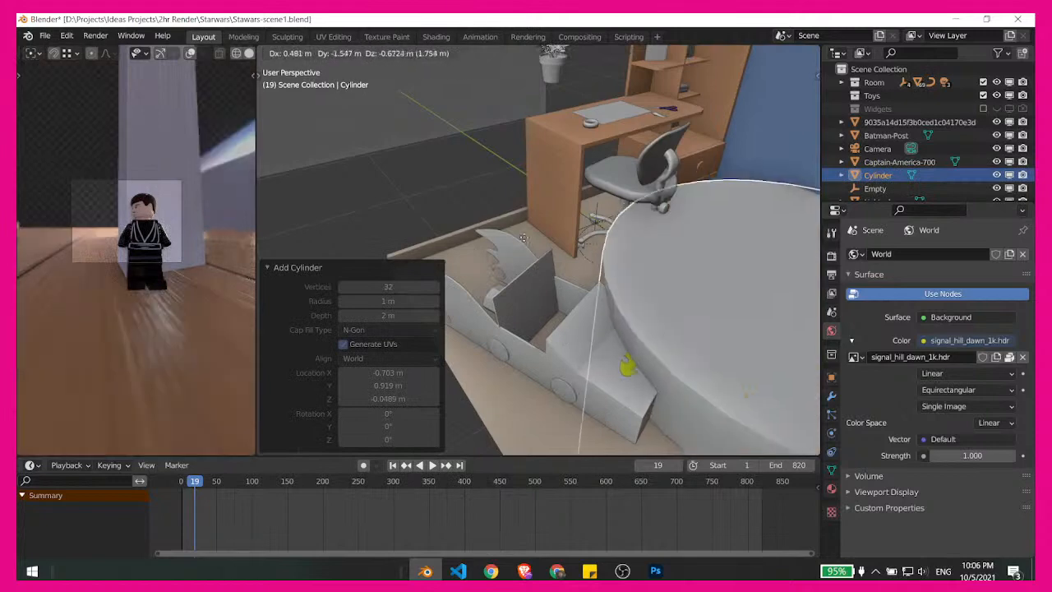
left_click(713, 323)
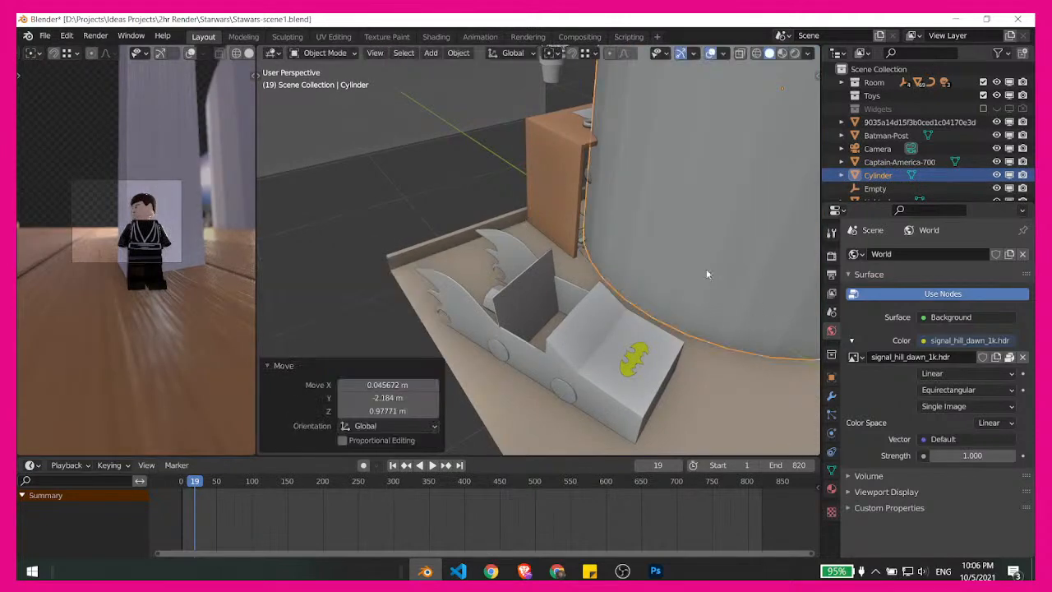
- Scale the cylinder uniformly by 0.222 and move it about 0.78 m in X and -0.78 m in Y and Z to the desk's side
key("s")
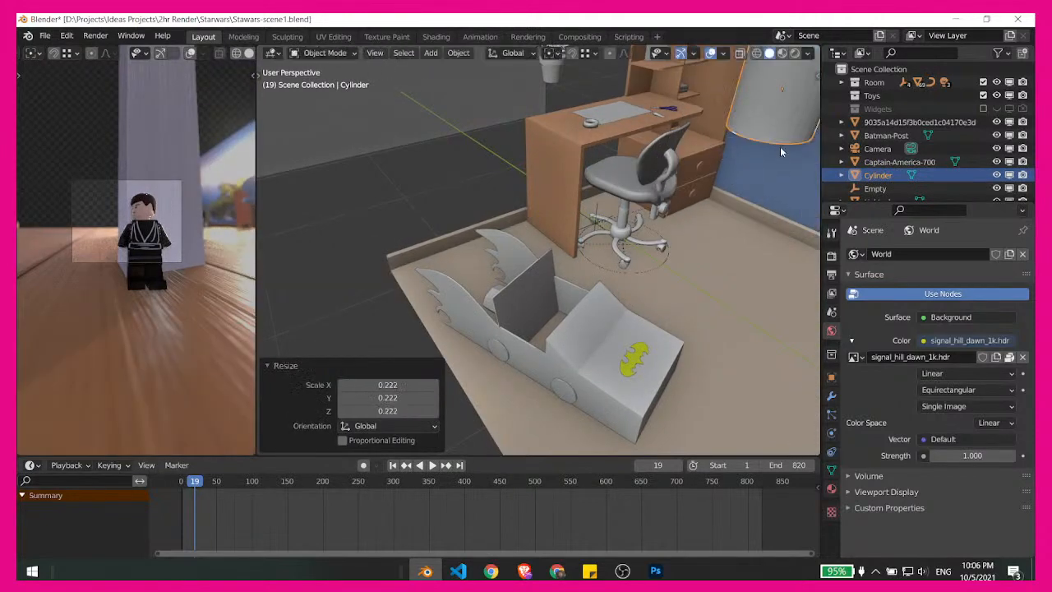
left_click(780, 149)
key("g")
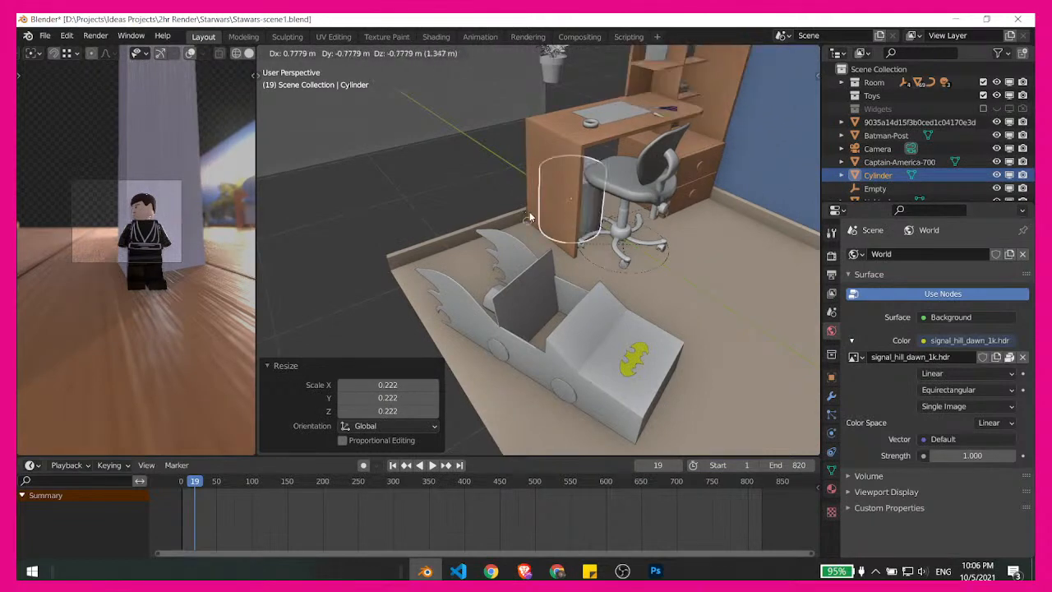
left_click(529, 215)
- Move the cylinder about 0.44 m in X and 0.05 m in Y with its height locked, and scale it uniformly by 0.841
middle_click_drag(528, 215, 688, 264)
key("KP_Decimal")
scroll(585, 256, "down", 8)
scroll(733, 244, "up", 2)
key("g")
key("z")
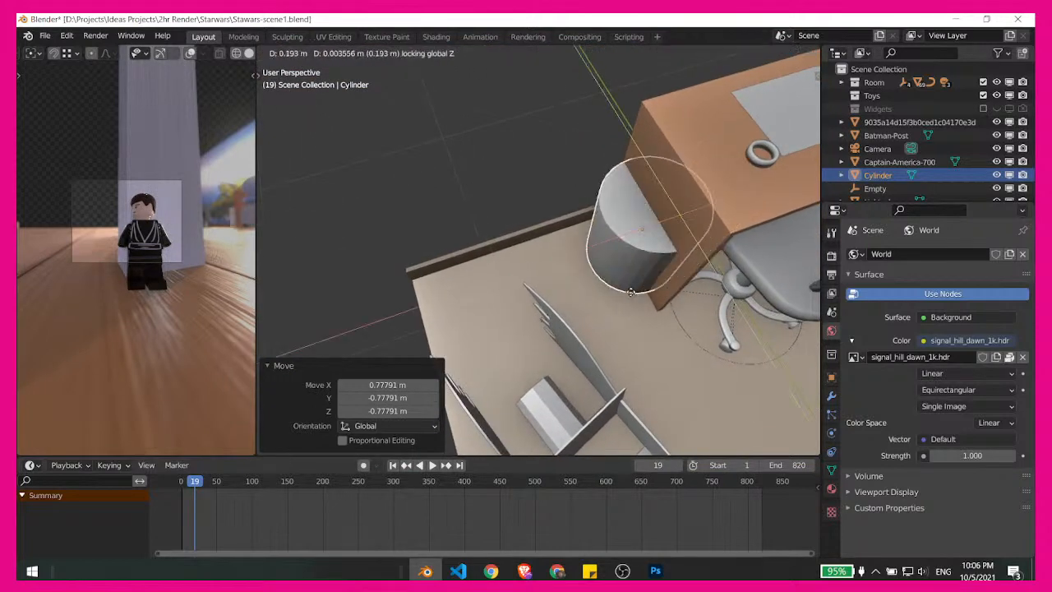
left_click(582, 330)
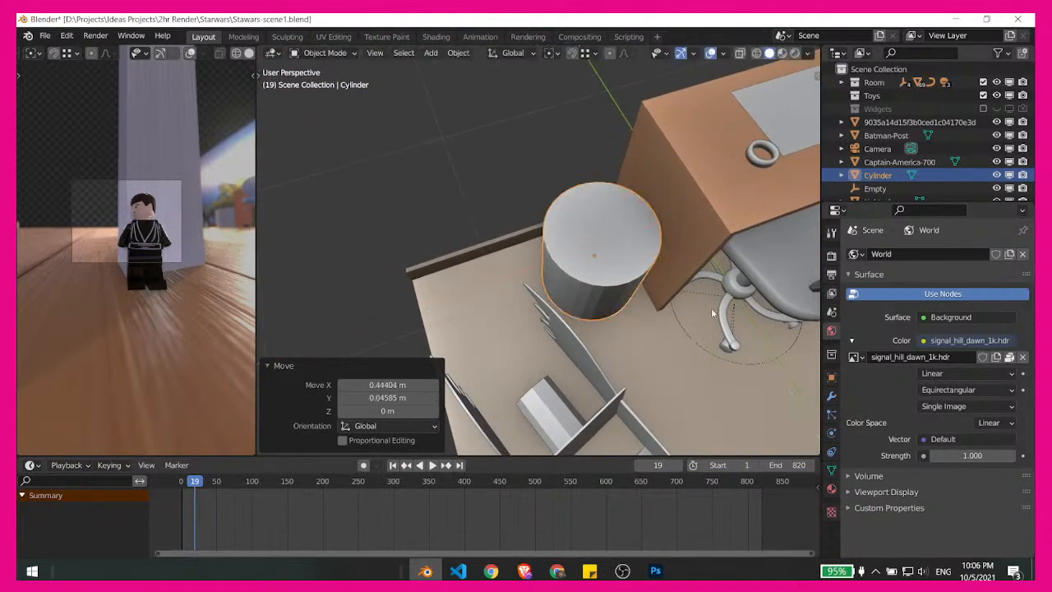
key("s")
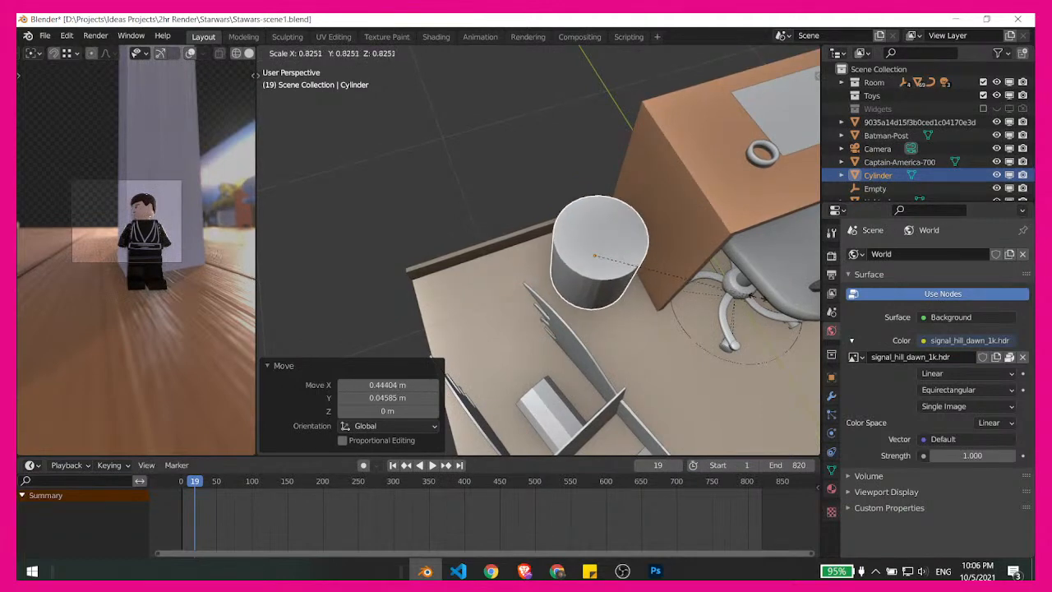
left_click(765, 298)
- Lower the cylinder about 0.035 m along the Z axis onto the floor beside the desk
middle_click_drag(764, 298, 500, 264)
scroll(602, 306, "up", 2)
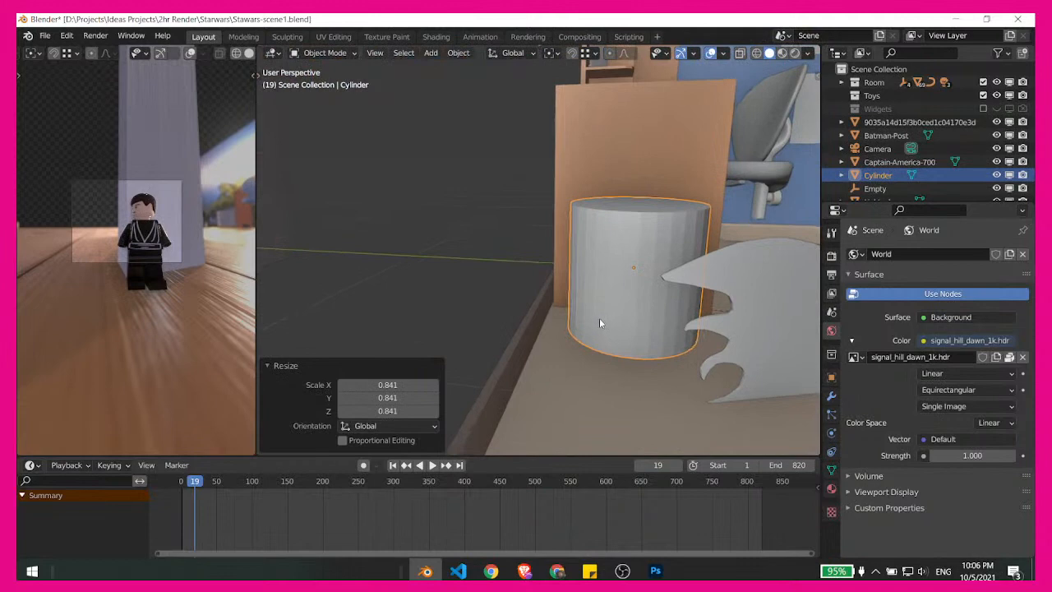
key("g")
key("z")
left_click(563, 302)
- Narrow the cylinder by scaling it 0.929 in X and Y only, keeping its height locked
middle_click_drag(562, 302, 648, 320)
scroll(648, 285, "up", 2)
middle_click_drag(666, 286, 618, 284, "shift")
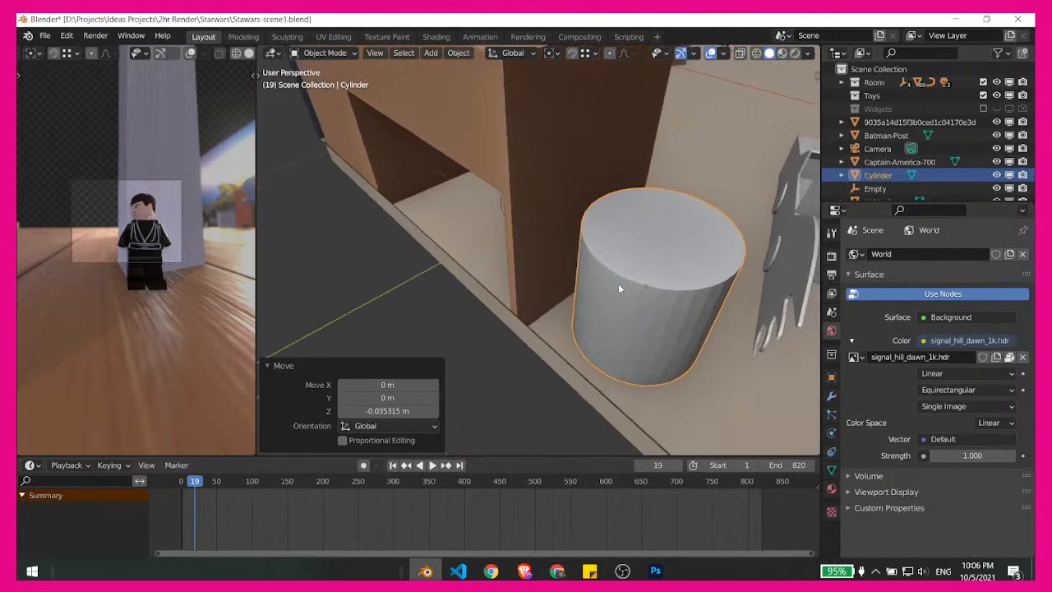
scroll(150, 189, "up", 4)
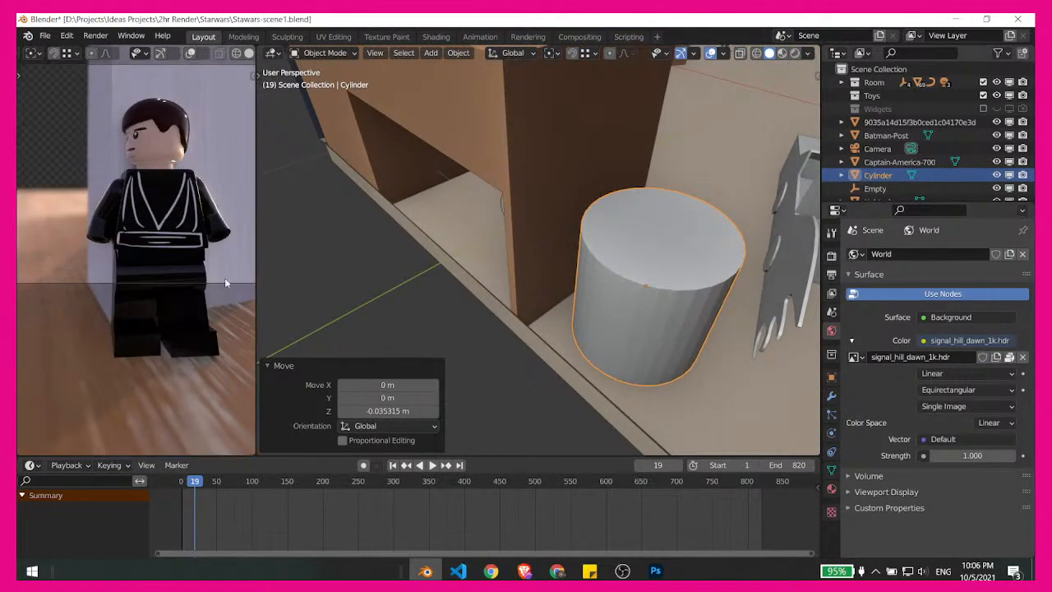
scroll(154, 239, "down", 2)
scroll(150, 288, "down", 2)
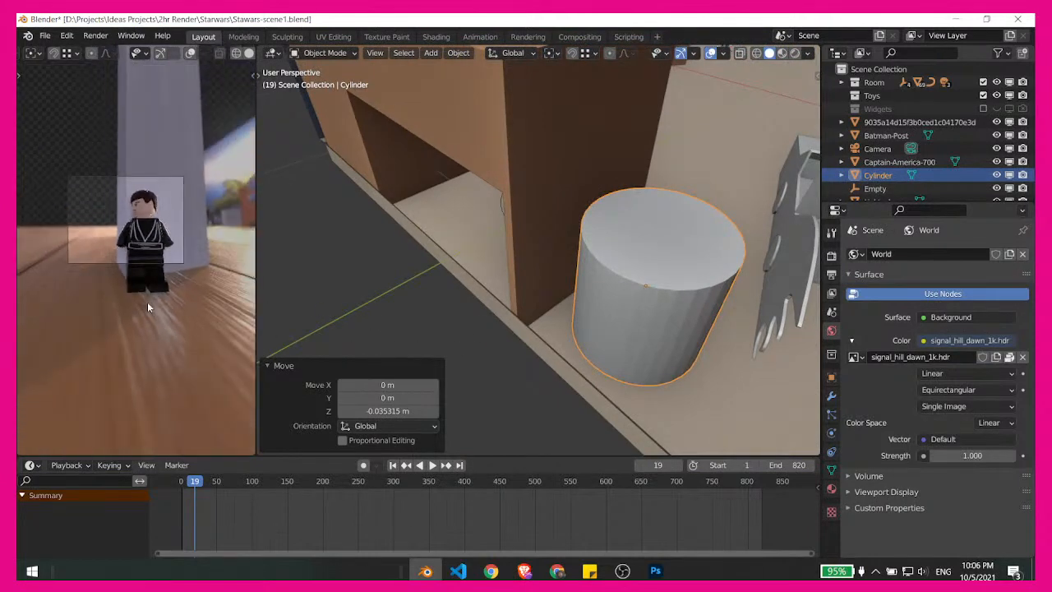
middle_click_drag(628, 334, 535, 293, "shift")
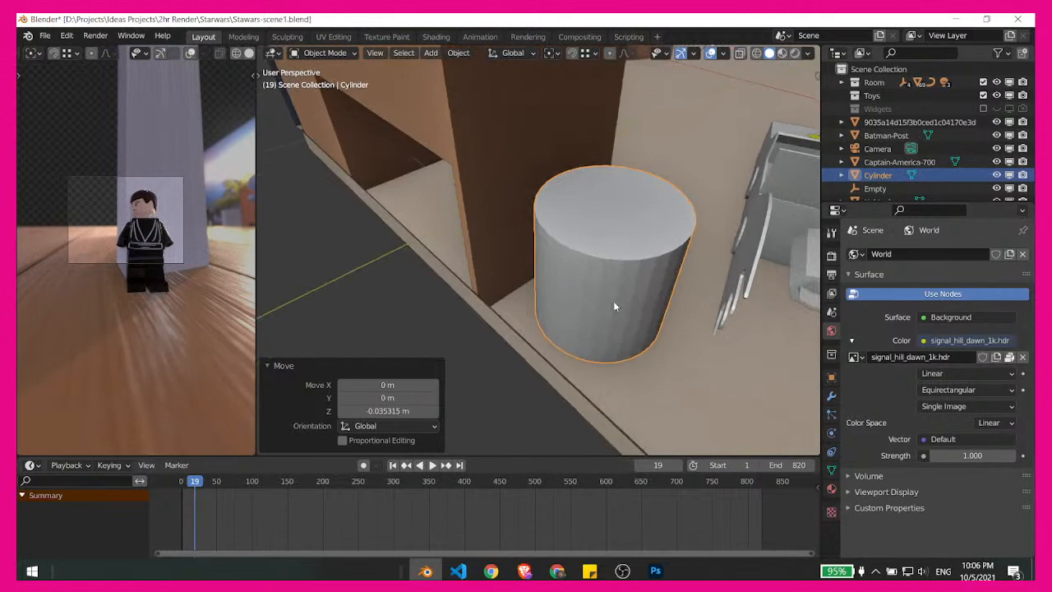
middle_click_drag(614, 264, 526, 304)
middle_click_drag(633, 338, 713, 324)
key("s")
key("shift+z")
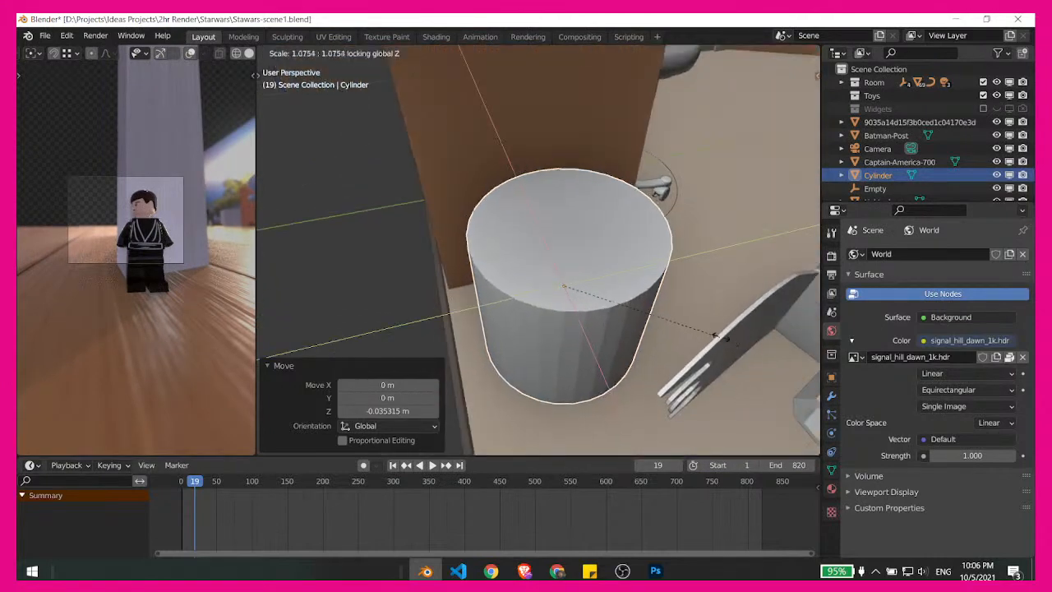
left_click(694, 330)
- Check the cylinder beside the desk in the rendered viewport, and return that viewport to the camera view of the LEGO figure
middle_click_drag(152, 284, 120, 236)
scroll(116, 235, "down", 5)
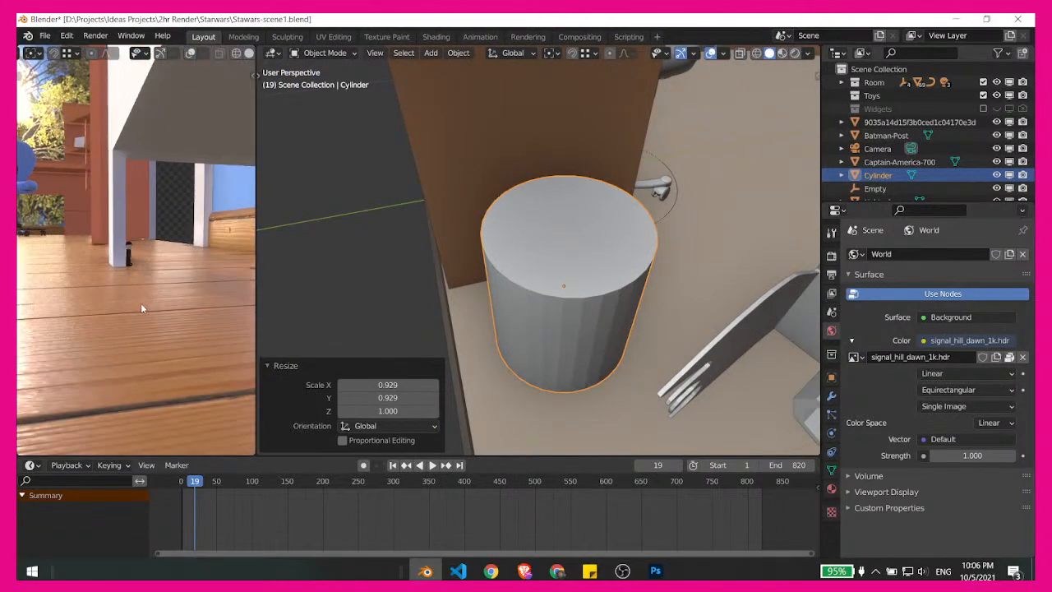
key("KP_Decimal")
middle_click_drag(141, 309, 166, 298)
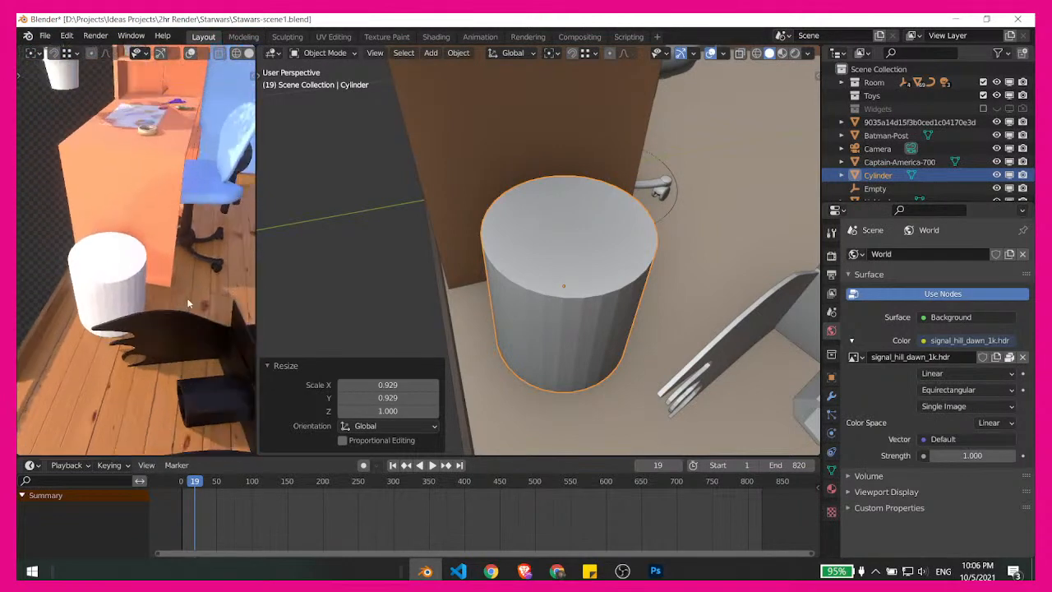
key("KP_0")
scroll(211, 234, "up", 4)
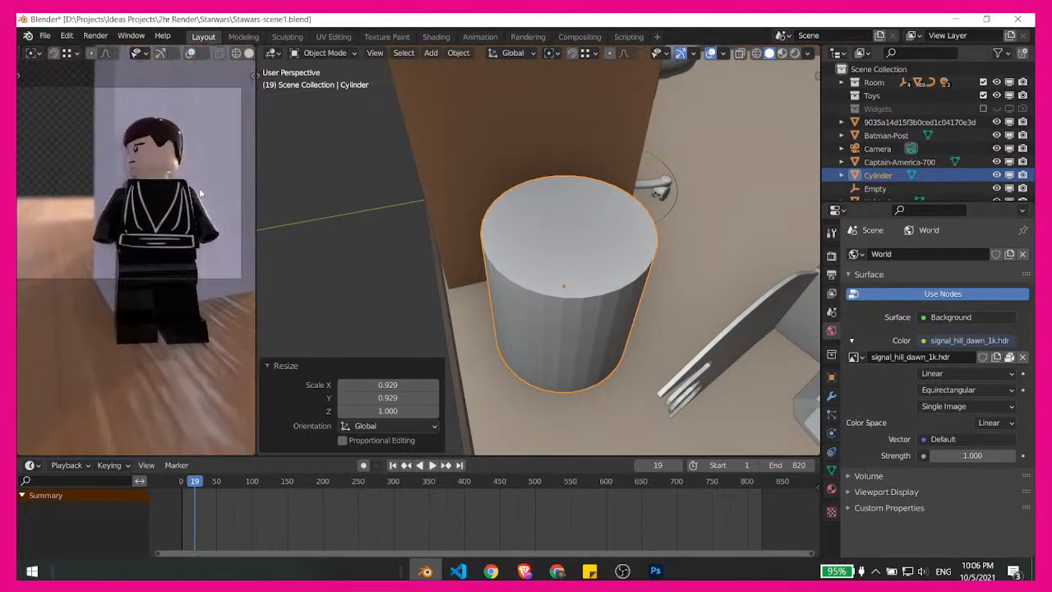
scroll(199, 192, "down", 3)
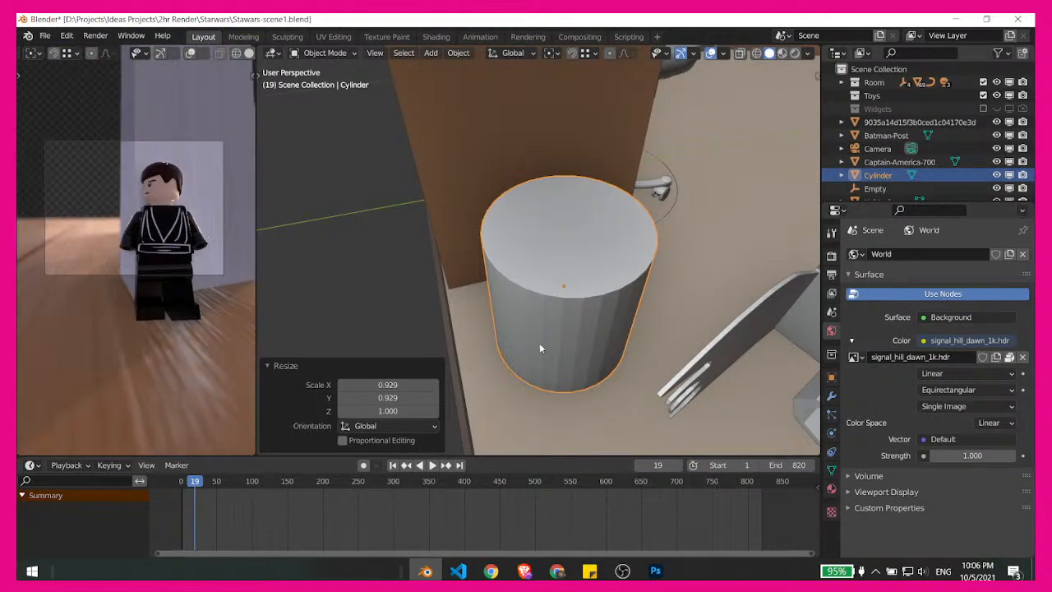
- Move the cylinder horizontally beside the desk's side panel, keeping its height locked
middle_click_drag(540, 348, 618, 318)
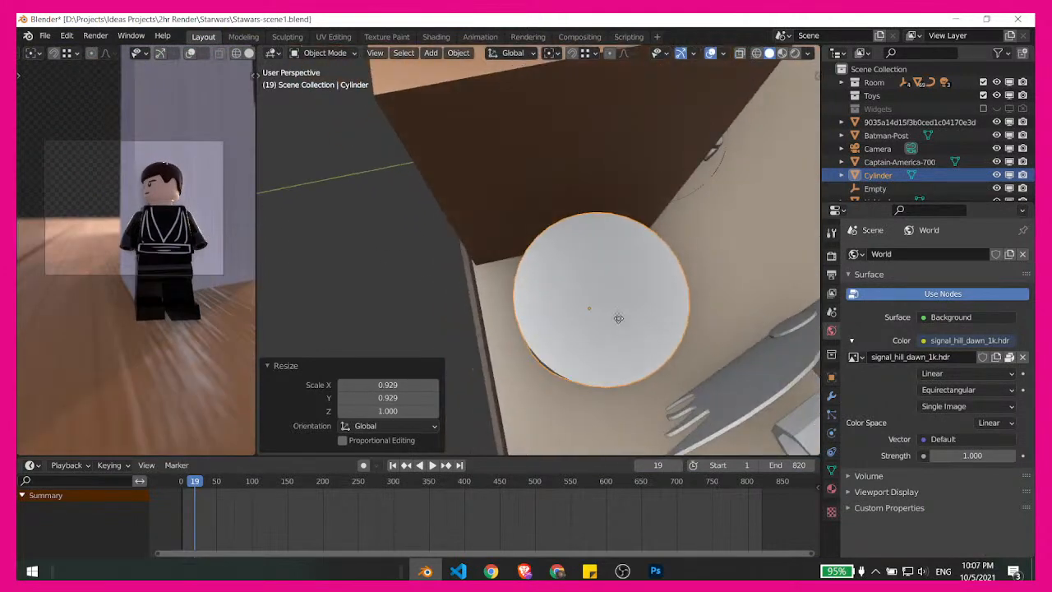
key("g")
key("shift+z")
middle_click_drag(607, 311, 497, 305)
- Select the cylinder's top rim in Edit Mode and scale it by about 1.147 to flare the cylinder into a bin shape
key("ctrl+Tab")
left_click(619, 347)
left_click(555, 277, "alt")
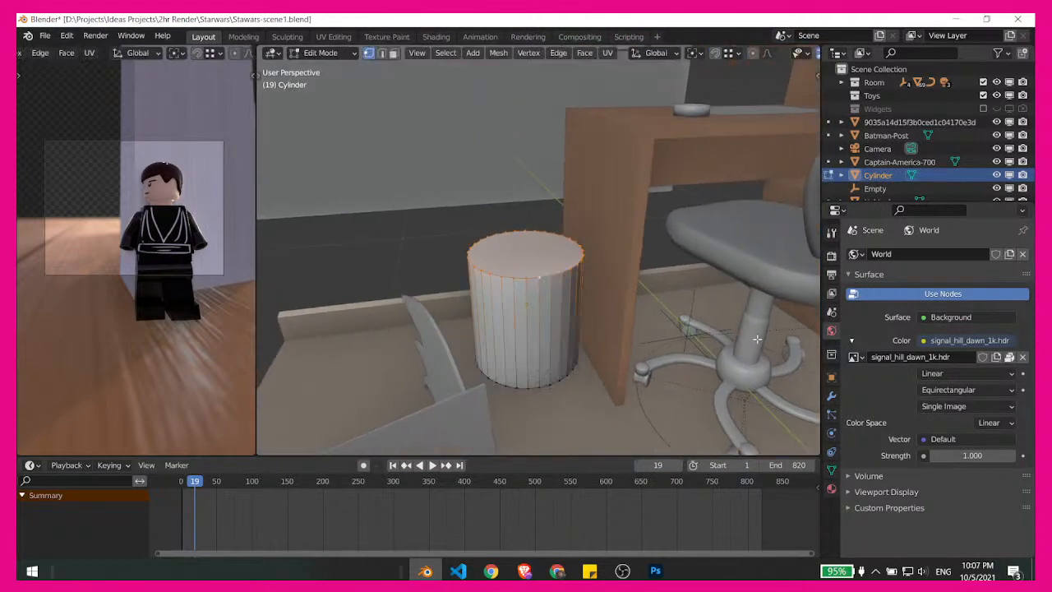
key("s")
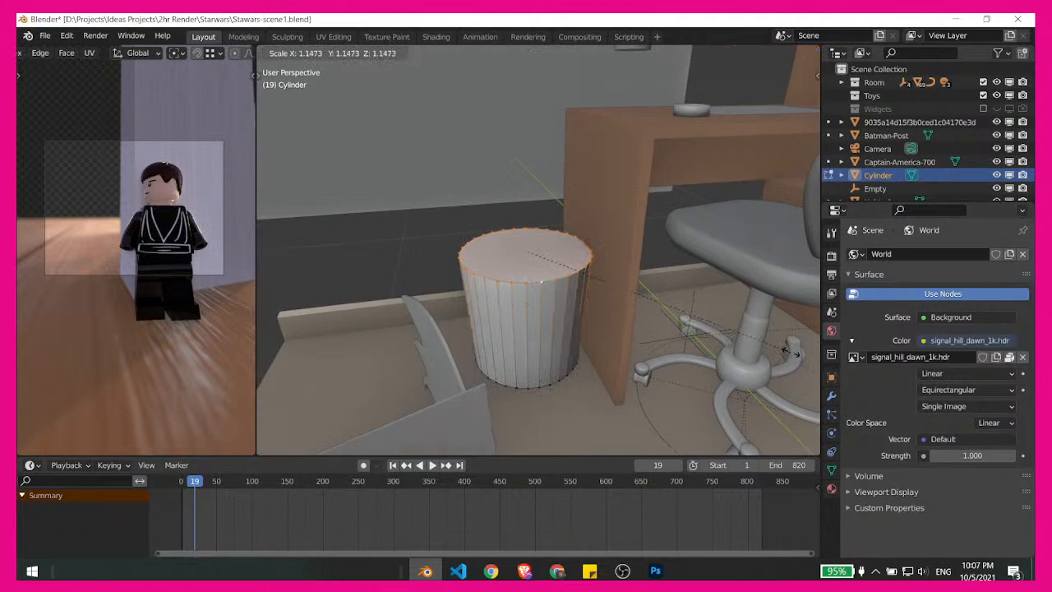
left_click(785, 349)
- Shrink the whole mesh by about 0.827 in X and Y, 0.836 in Z and 0.831 again in X and Y, and return to Object Mode
key("a")
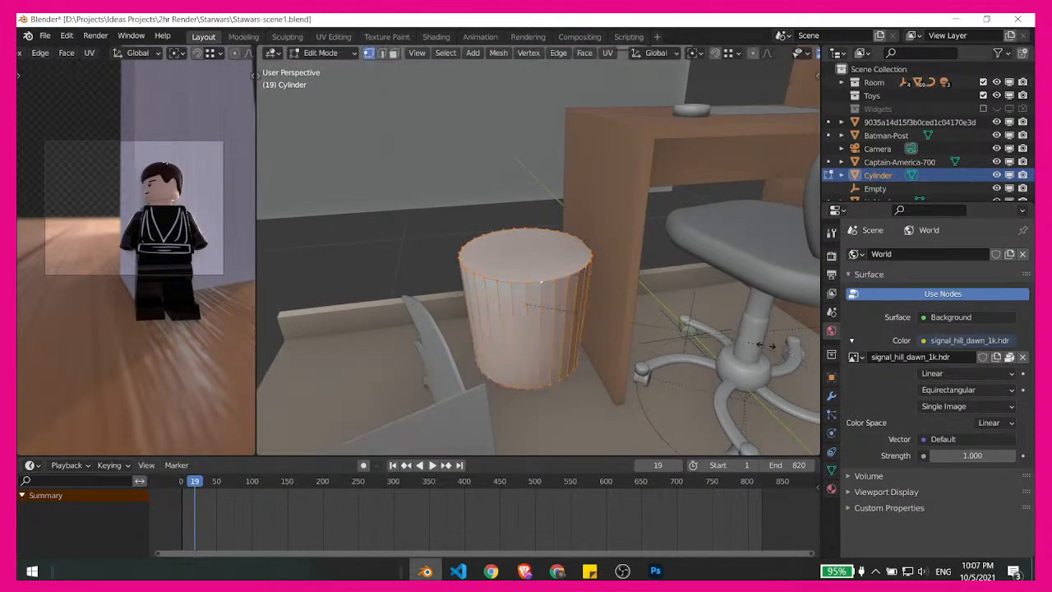
key("s")
key("shift+z")
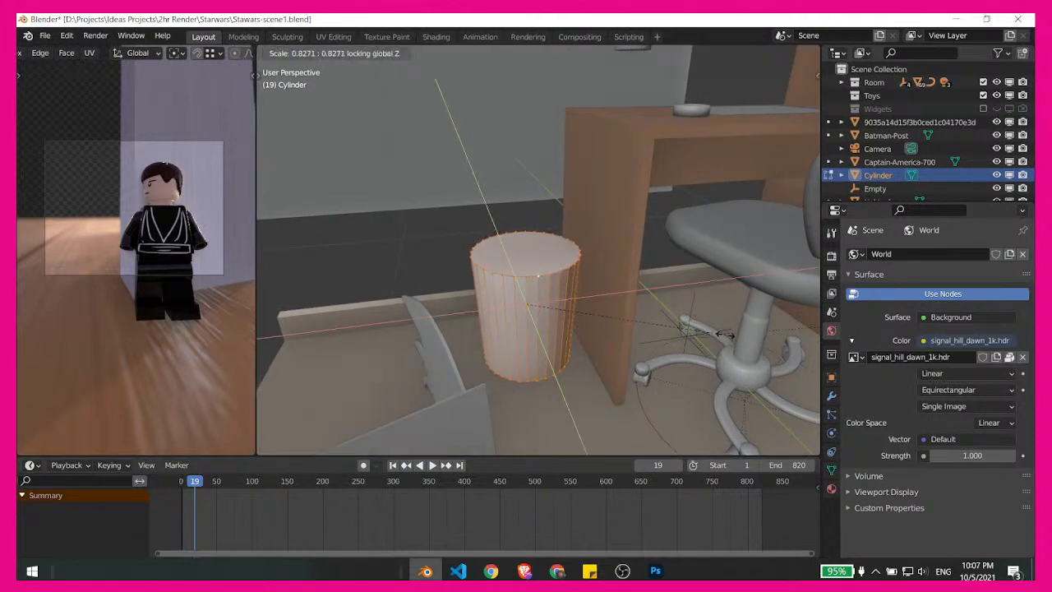
left_click(723, 335)
key("s")
key("z")
left_click(693, 325)
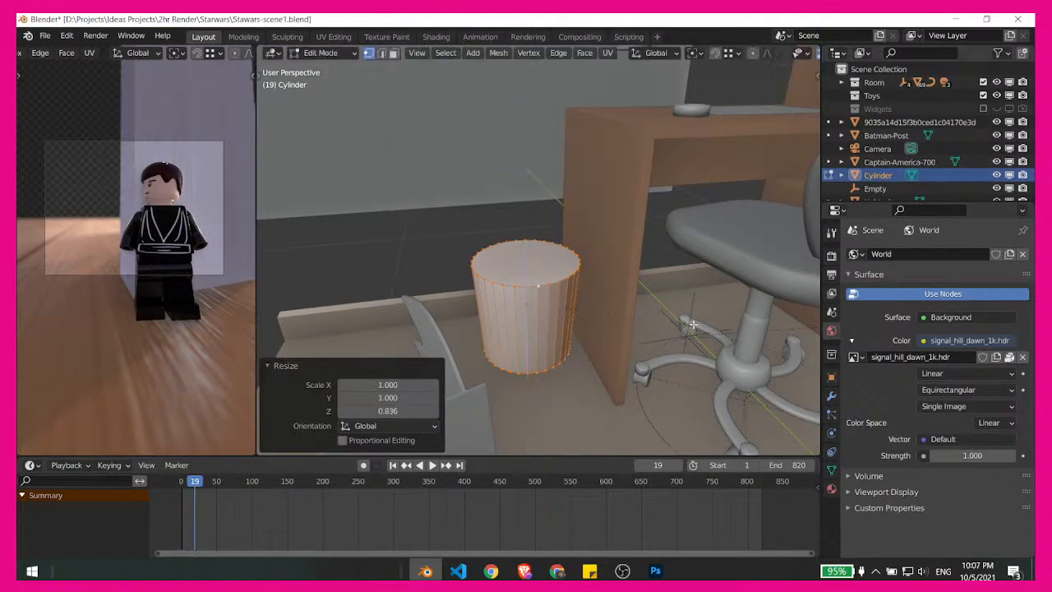
key("s")
key("shift+z")
left_click(633, 330)
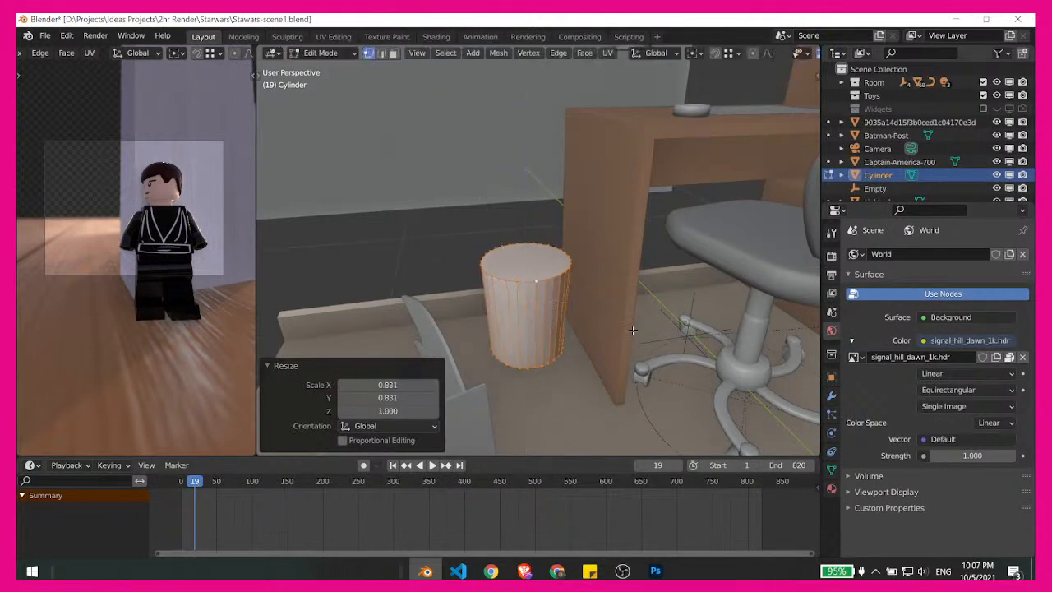
key("ctrl+Tab")
left_click(607, 374)
- Check the tapered cylinder in wireframe shading, and return the viewport to solid shading
key("z")
left_click(619, 401)
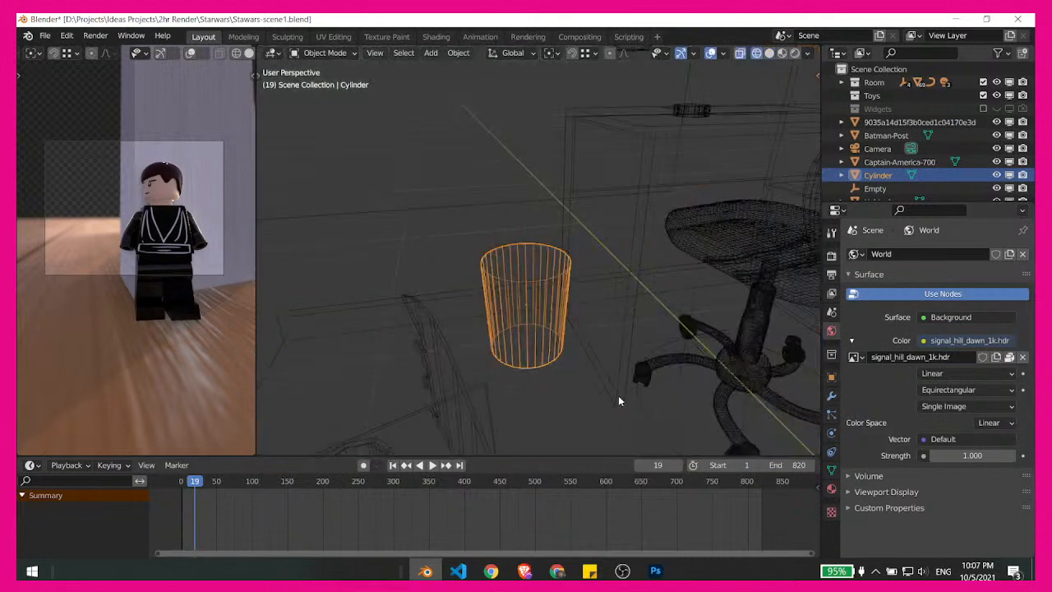
key("z")
left_click(647, 394)
key("z")
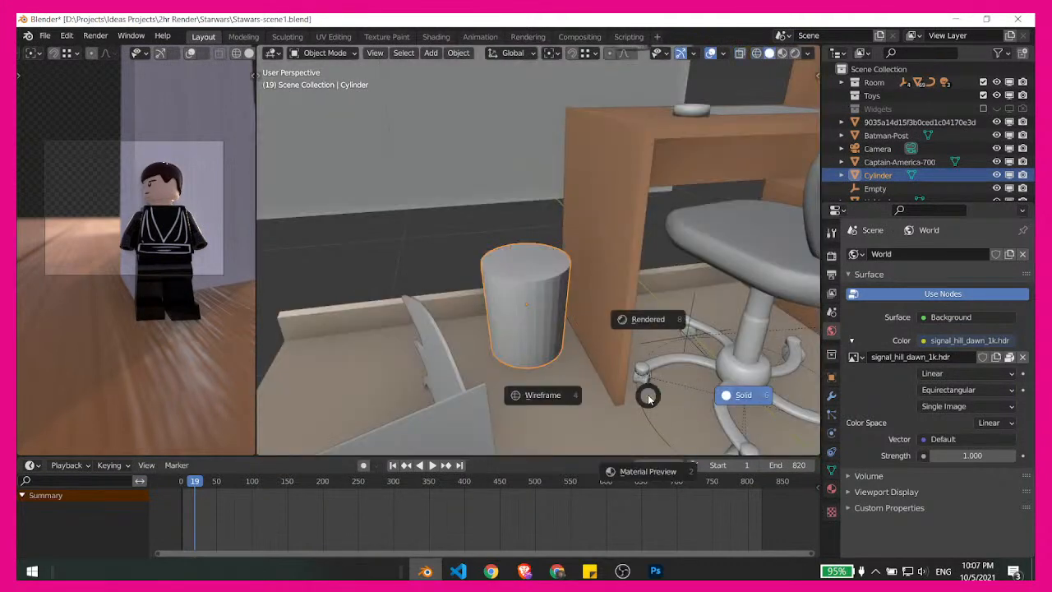
left_click(647, 394)
- Lower the tapered cylinder about 0.031 m along the Z axis onto the floor
key("g")
key("z")
left_click(618, 391)
- Shift the cylinder about -0.041 m in X and -0.010 m in Y with its height locked, closer to the desk
middle_click_drag(618, 391, 571, 338)
key("g")
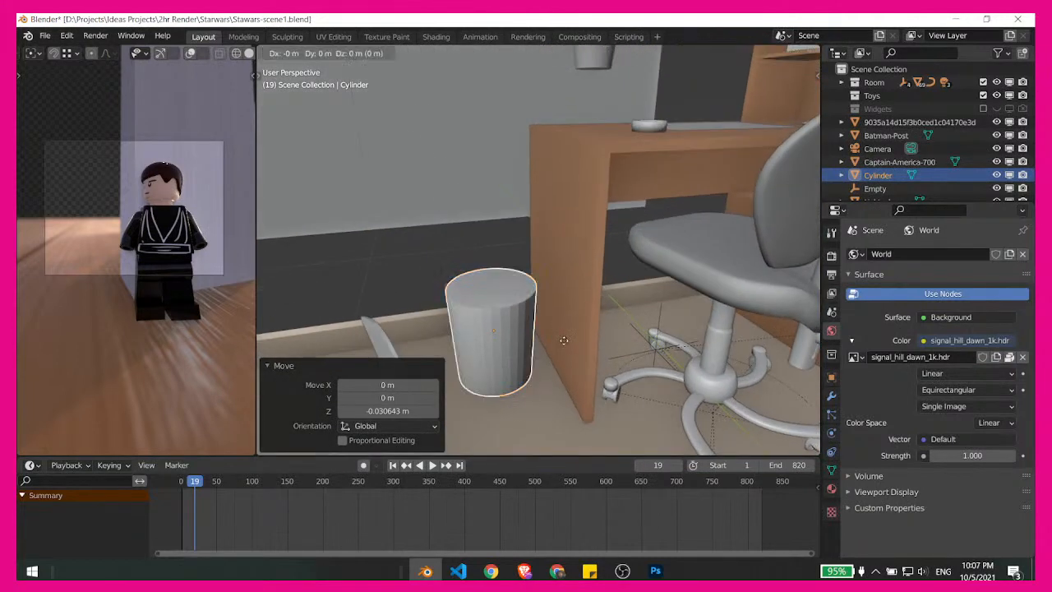
key("z")
key("shift+z")
left_click(583, 341)
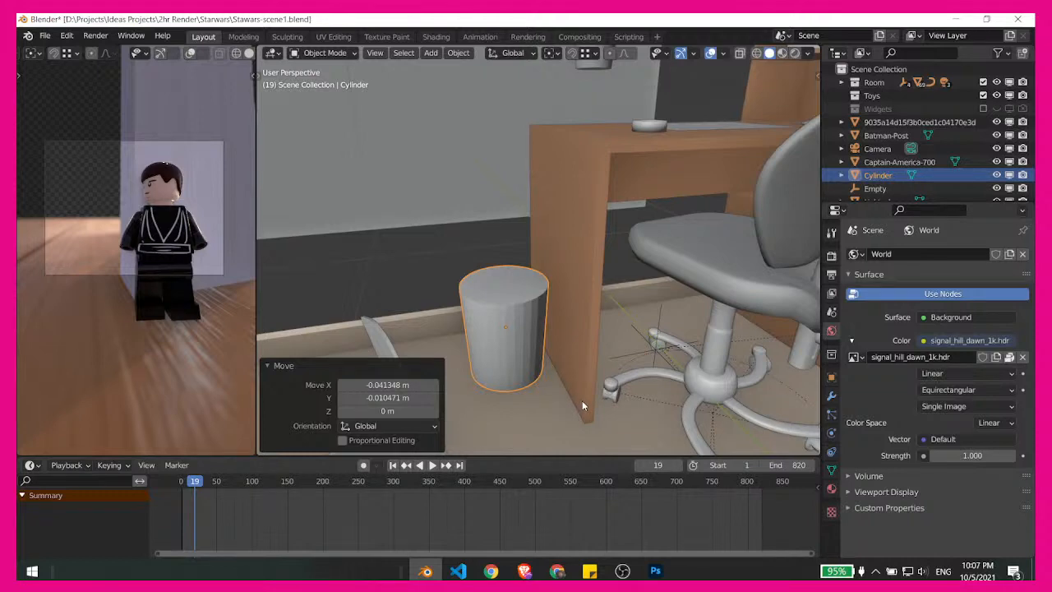
- Switch to Chrome and search Google Images for "kids dustbin" in a new tab
left_click(557, 571)
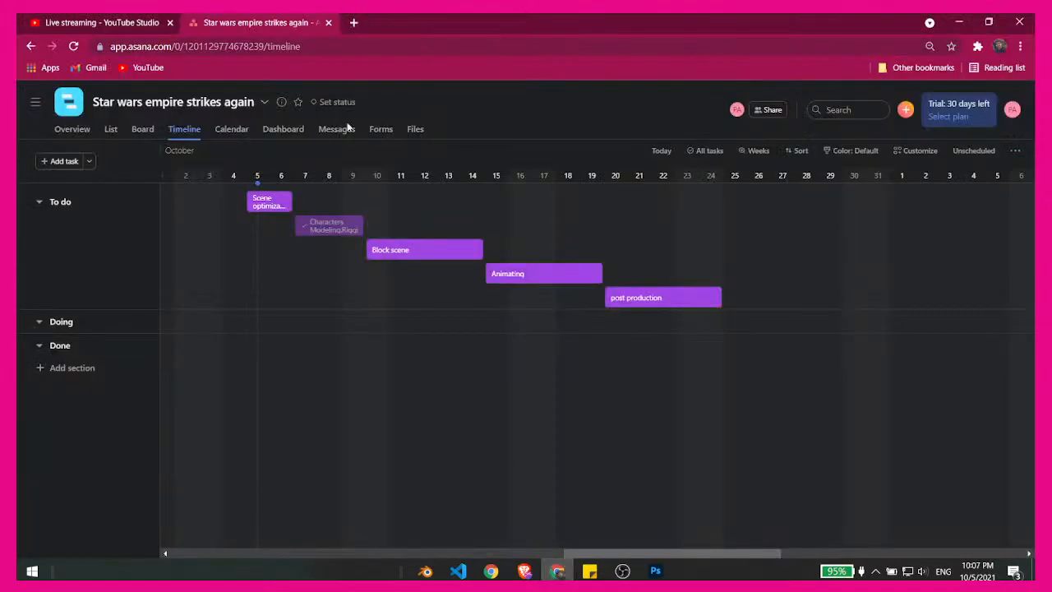
left_click(353, 22)
type("kids")
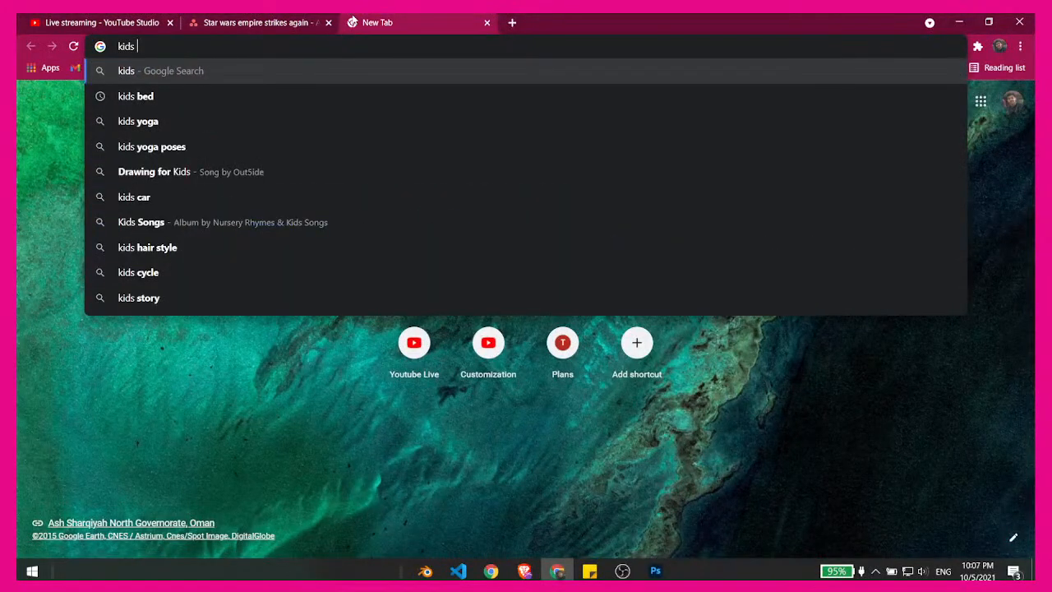
type(" dustb")
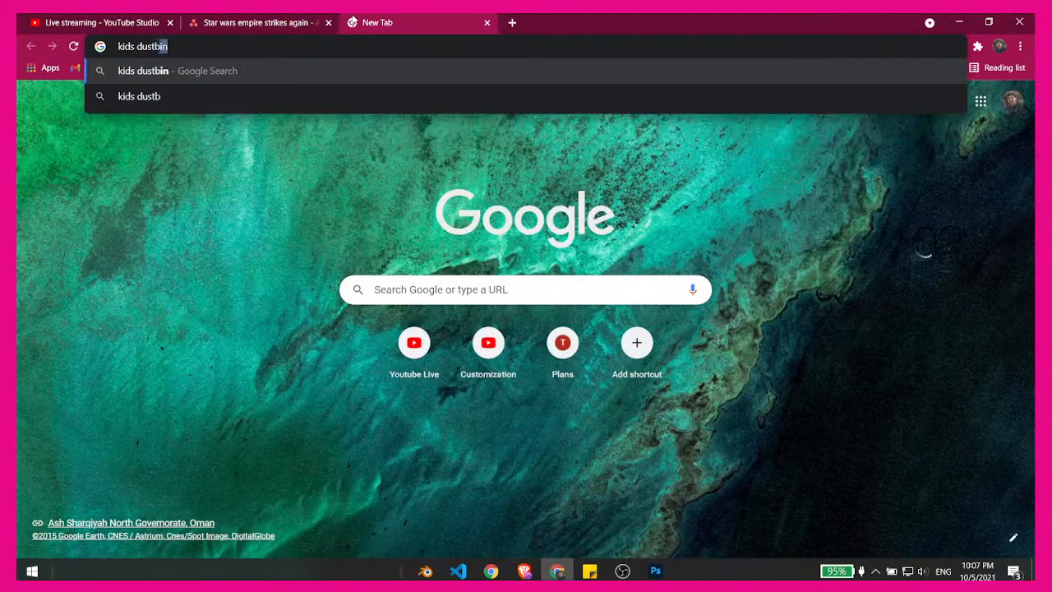
type("in")
key("Return")
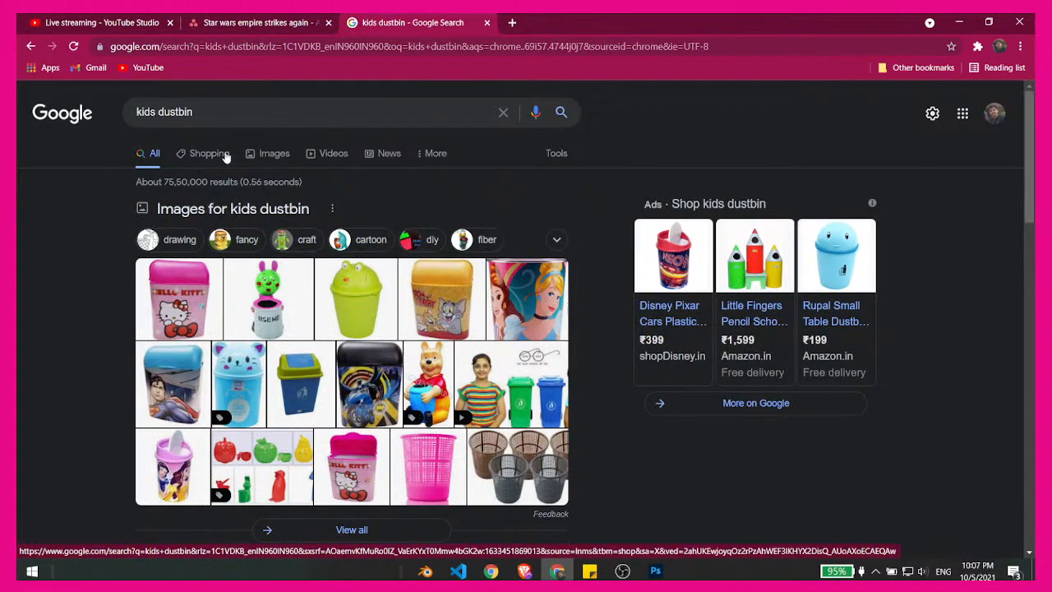
left_click(260, 154)
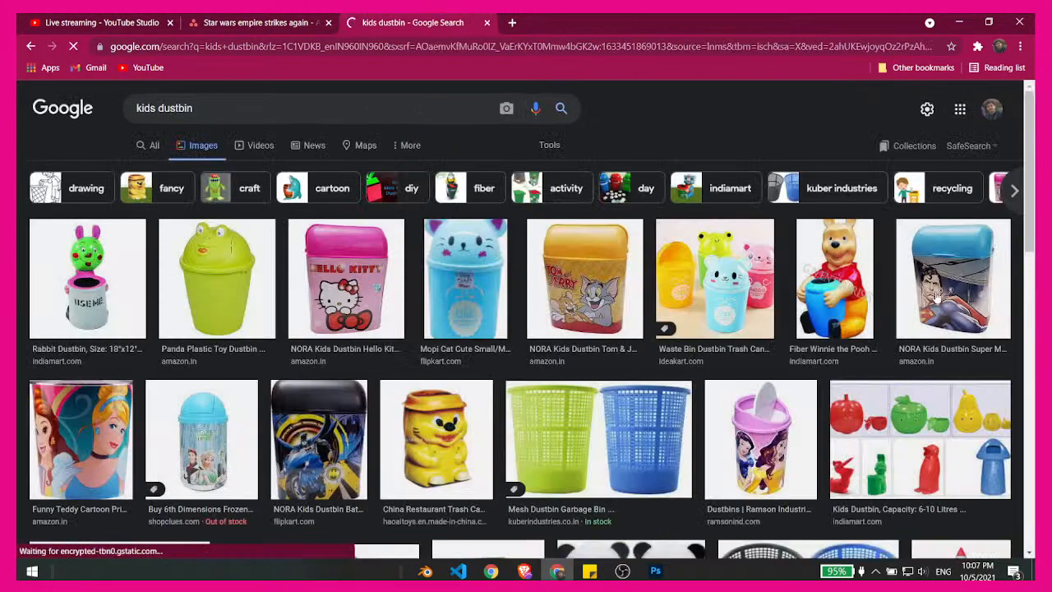
- Browse the kids dustbin image results for reference shapes and designs for the bin
scroll(526, 321, "down", 1)
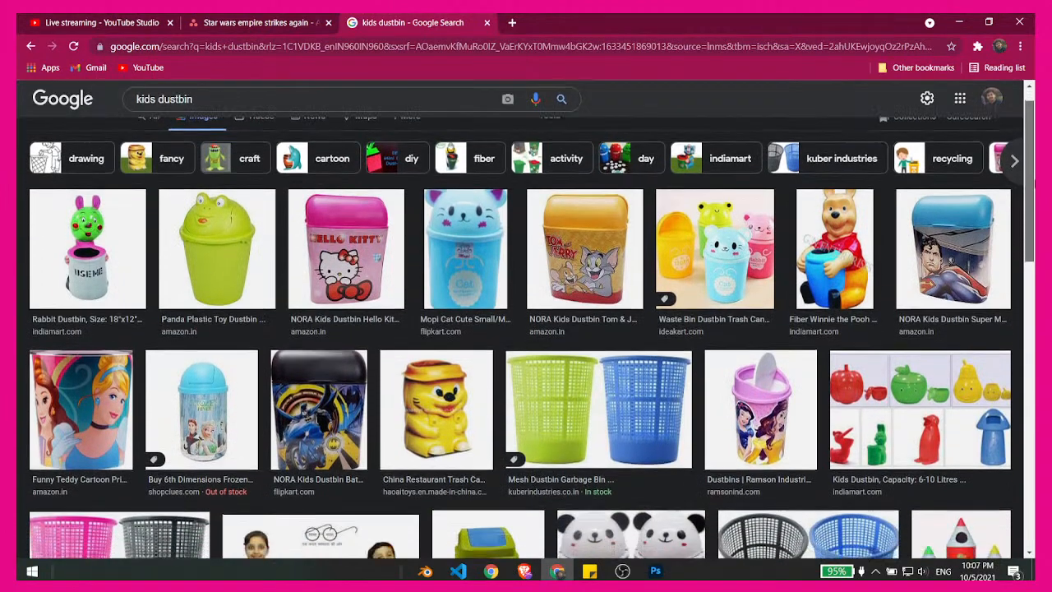
scroll(1019, 235, "down", 2)
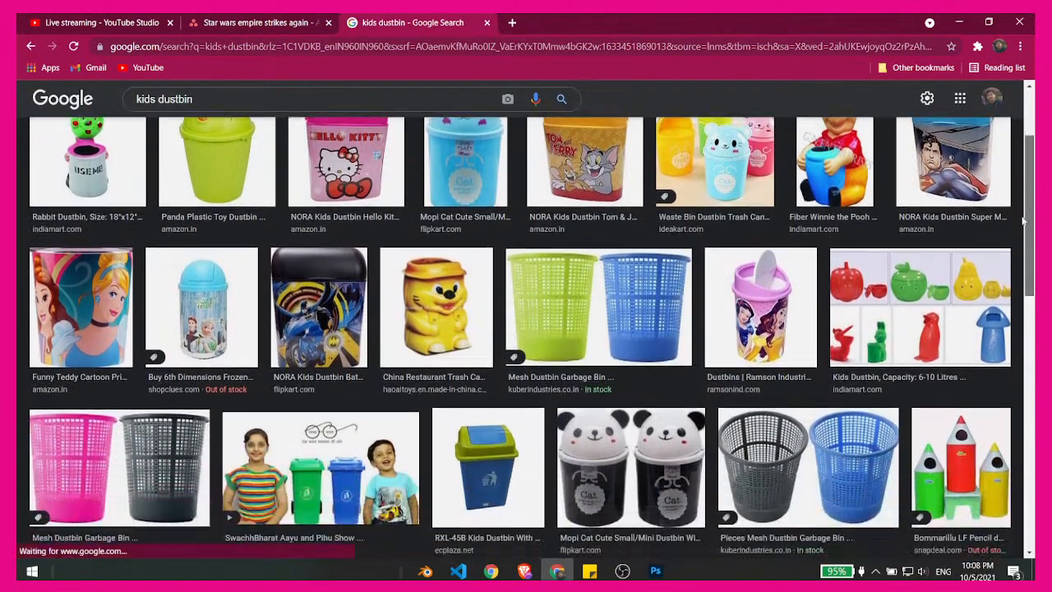
scroll(1020, 235, "down", 3)
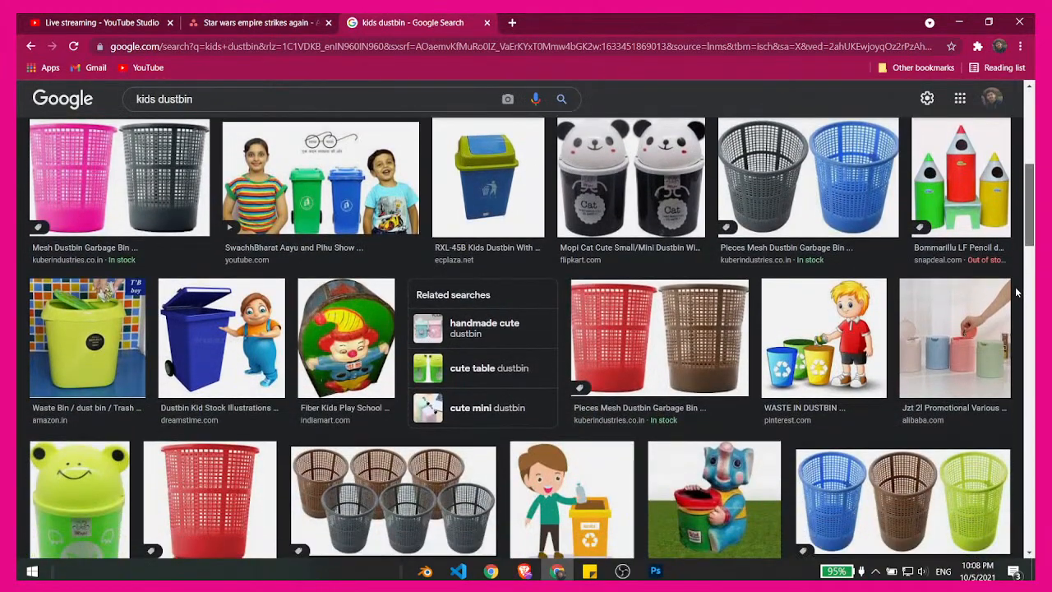
scroll(1017, 292, "down", 1)
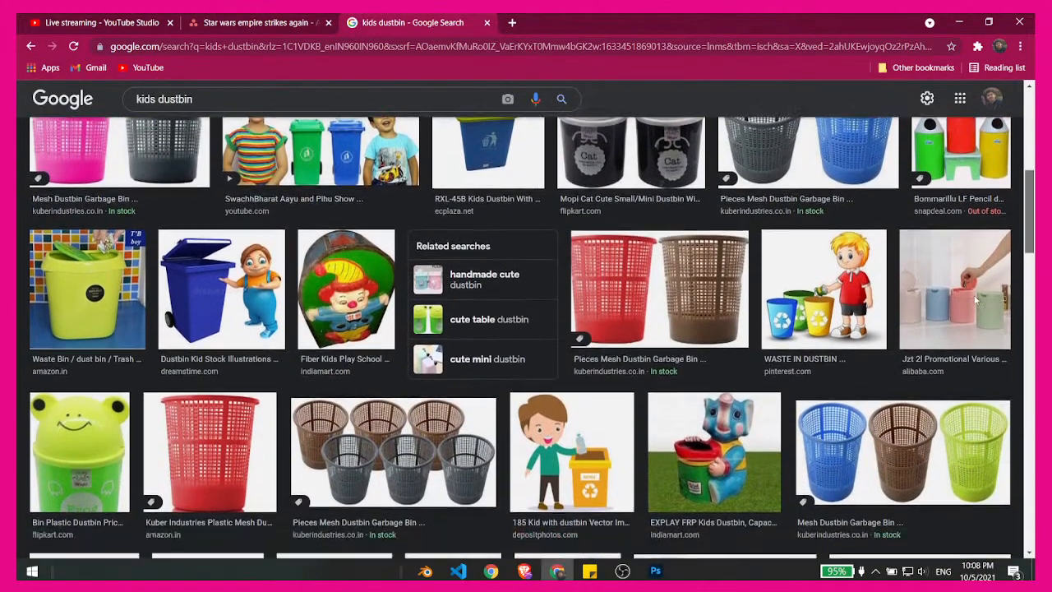
scroll(977, 302, "down", 2)
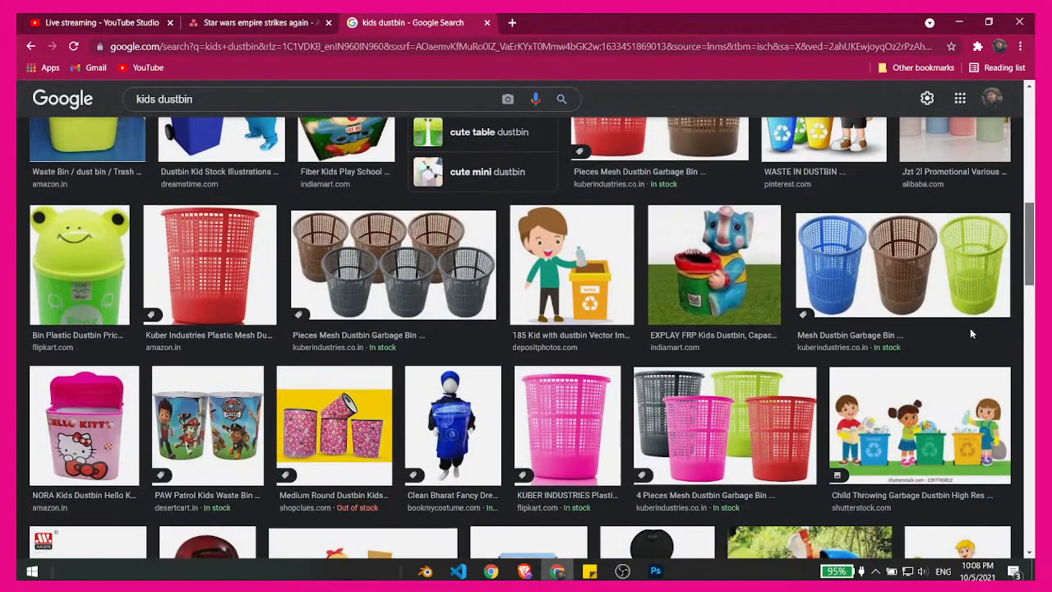
scroll(969, 332, "down", 1)
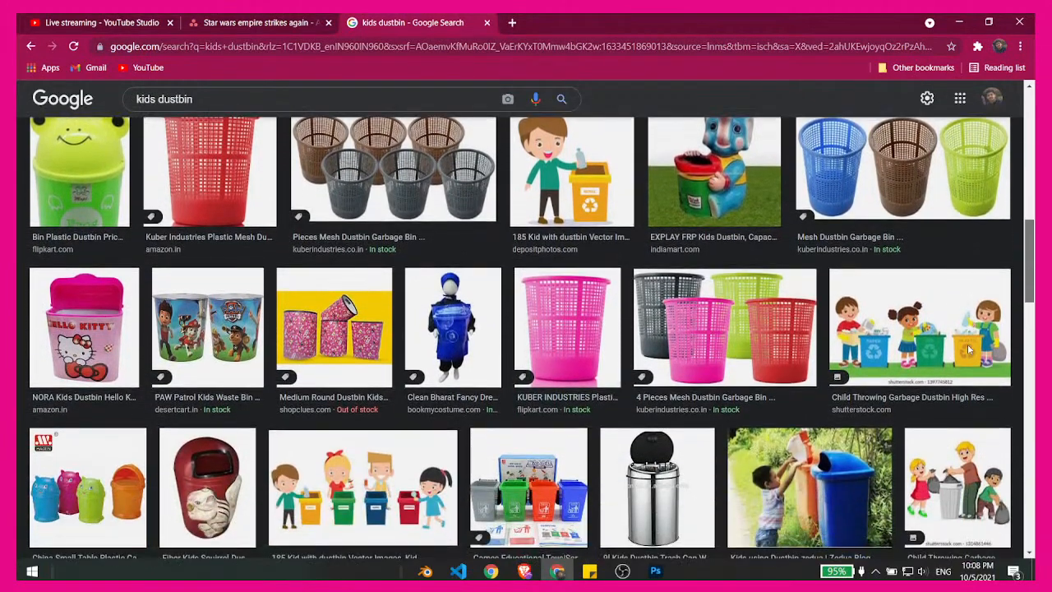
scroll(966, 354, "down", 1)
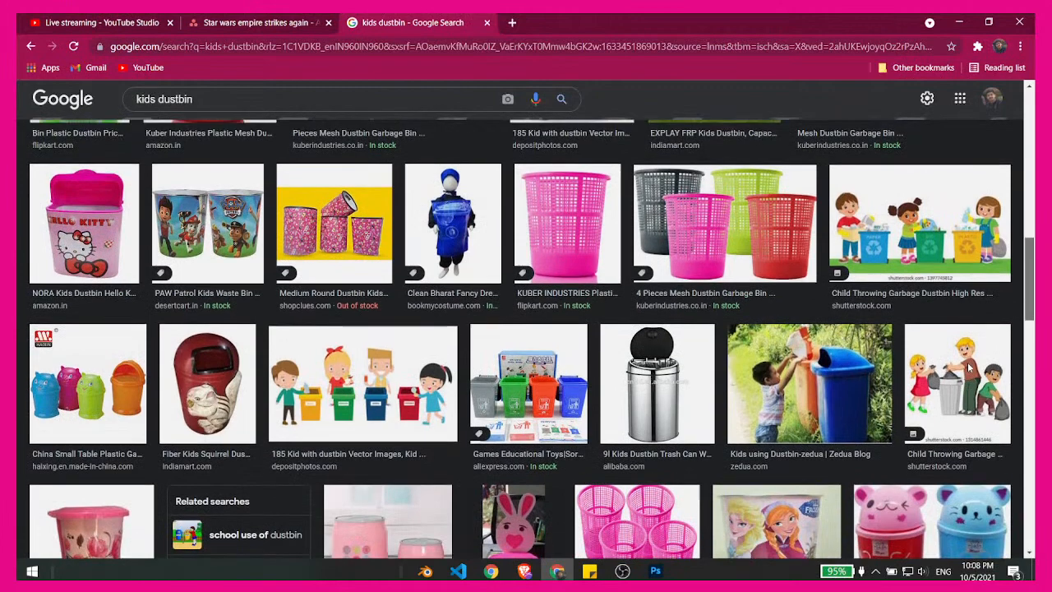
scroll(967, 370, "down", 2)
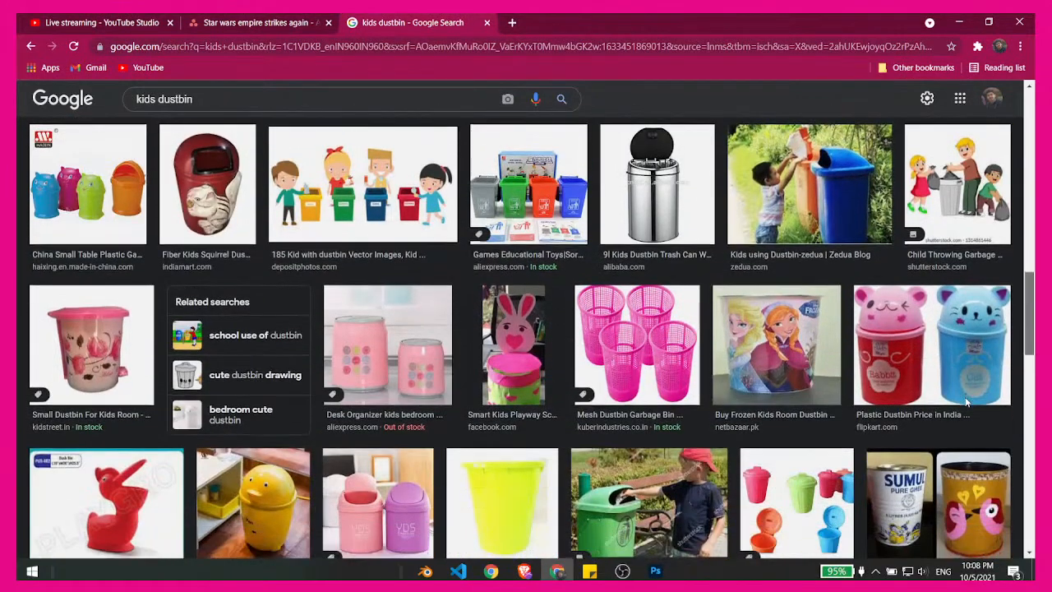
scroll(966, 401, "down", 1)
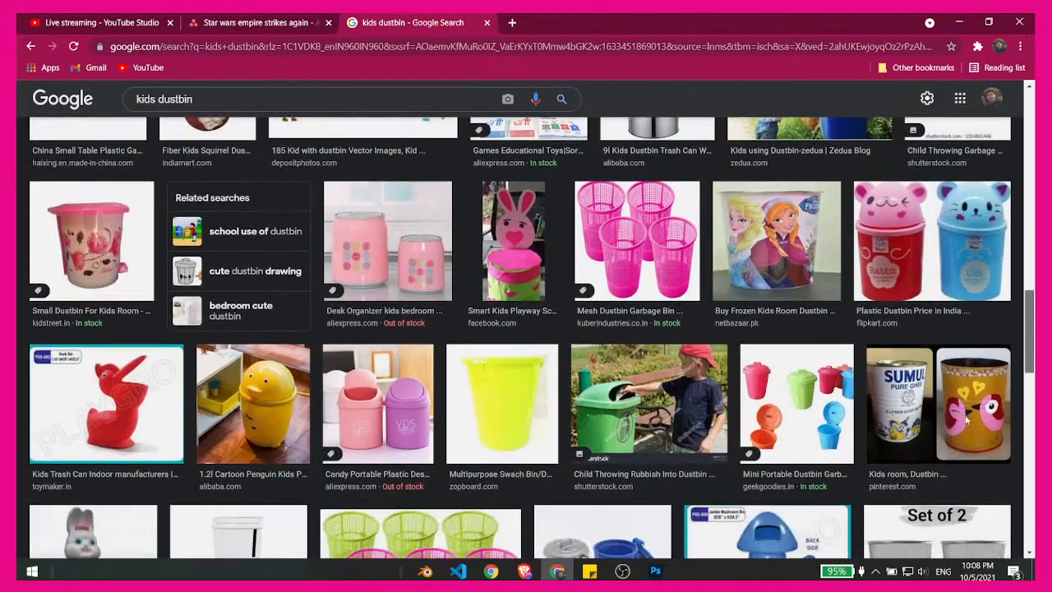
scroll(987, 329, "up", 10)
scroll(1015, 232, "up", 1)
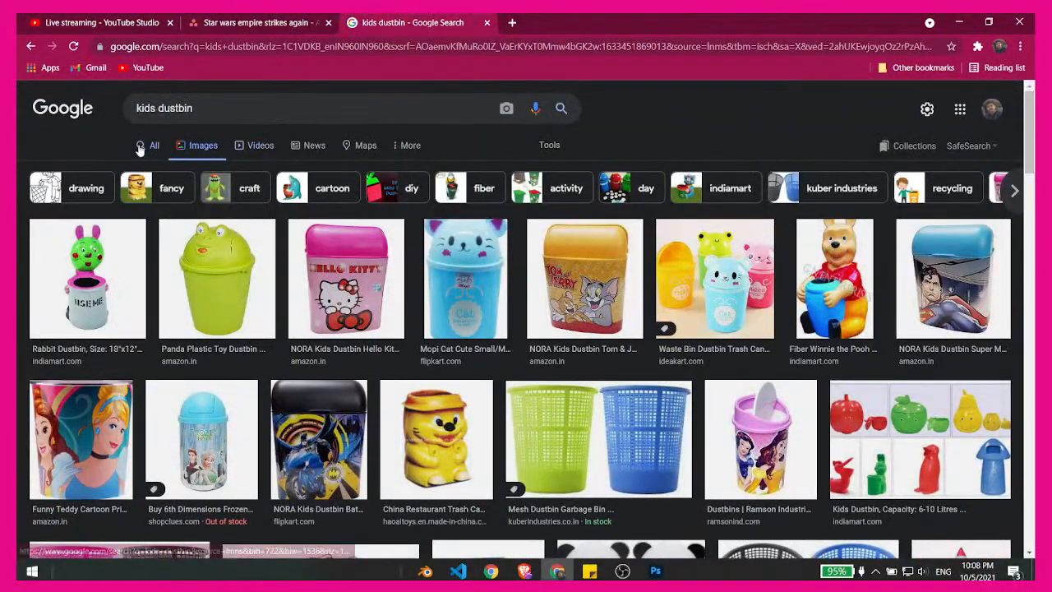
- Search Google Images for "dustbin drawing" and return to the kids dustbin results
triple_click(168, 107)
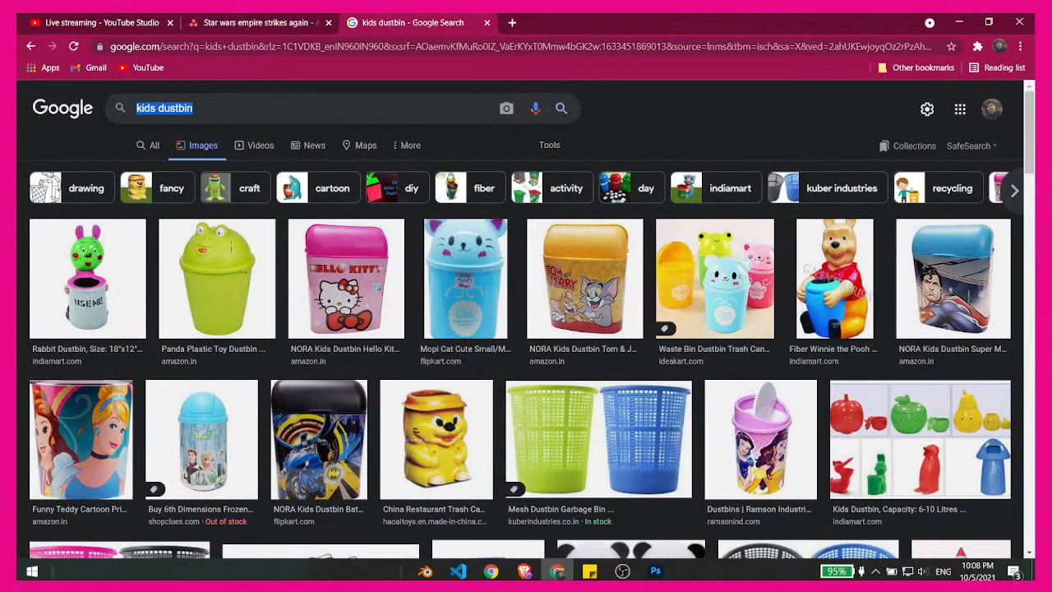
type("dustbin")
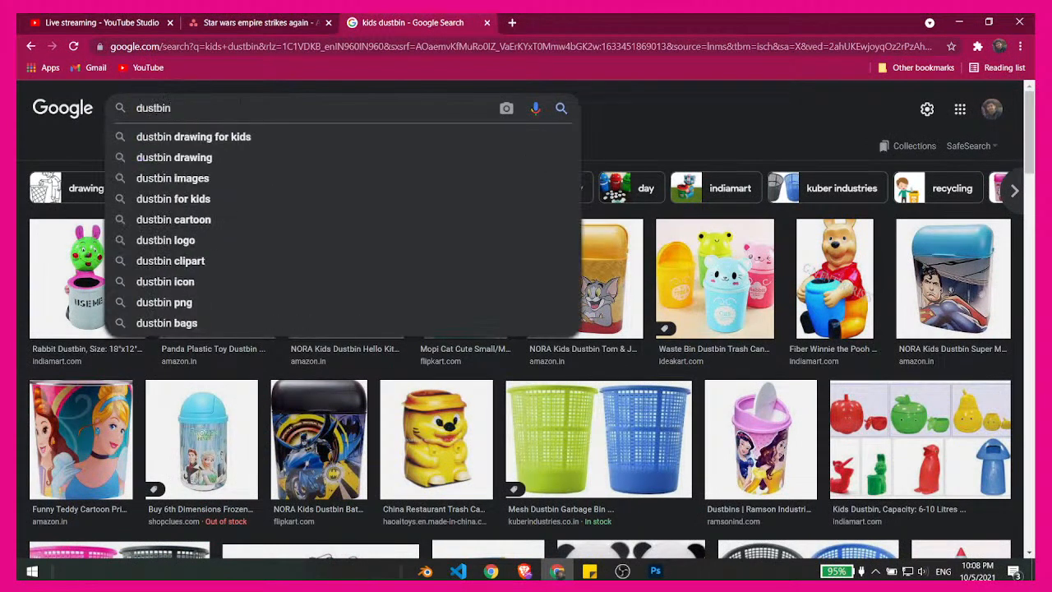
key("Down")
key("Down")
key("Return")
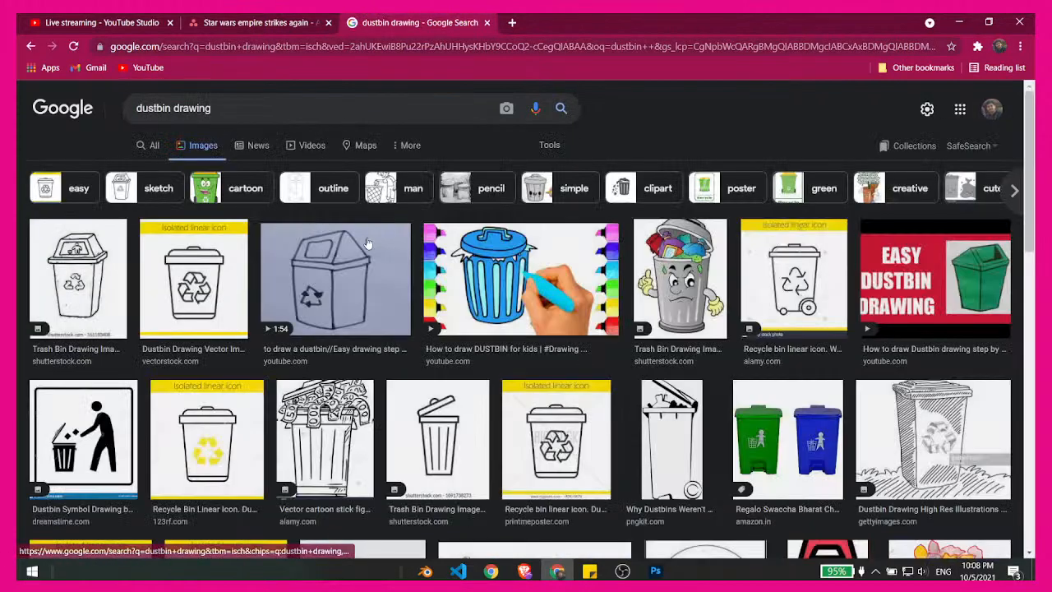
key("alt+Left")
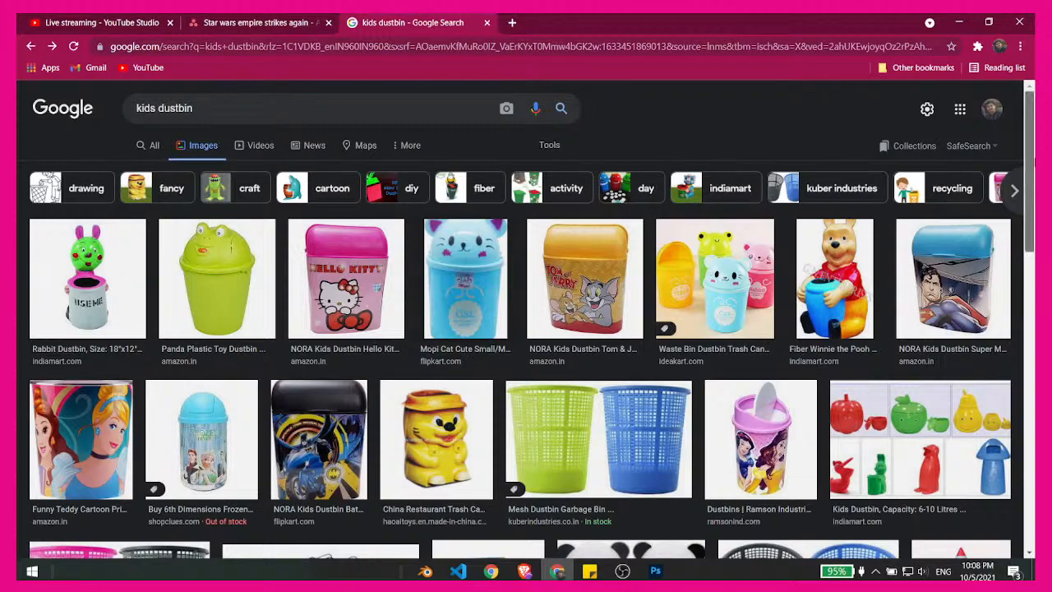
- Look through the kids dustbin images once more and close the search tab
scroll(1030, 238, "down", 3)
scroll(1030, 239, "down", 7)
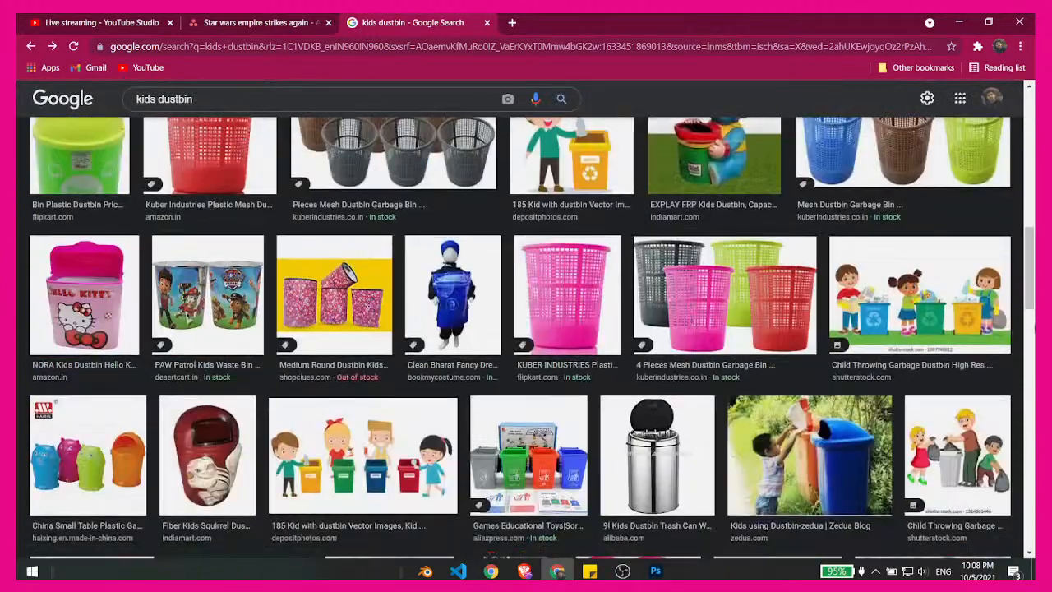
scroll(1030, 288, "up", 10)
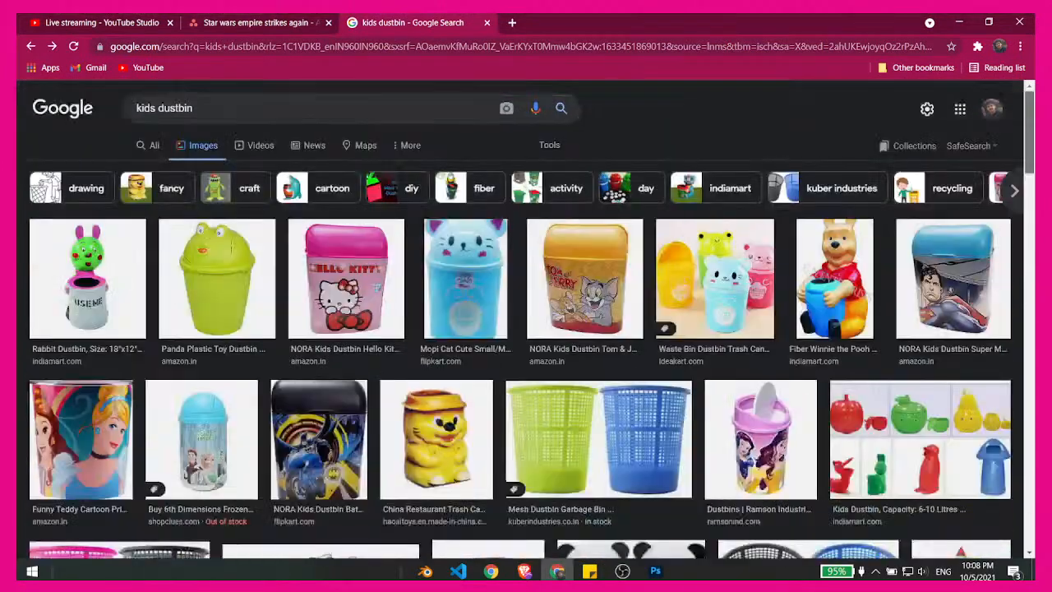
left_click(487, 23)
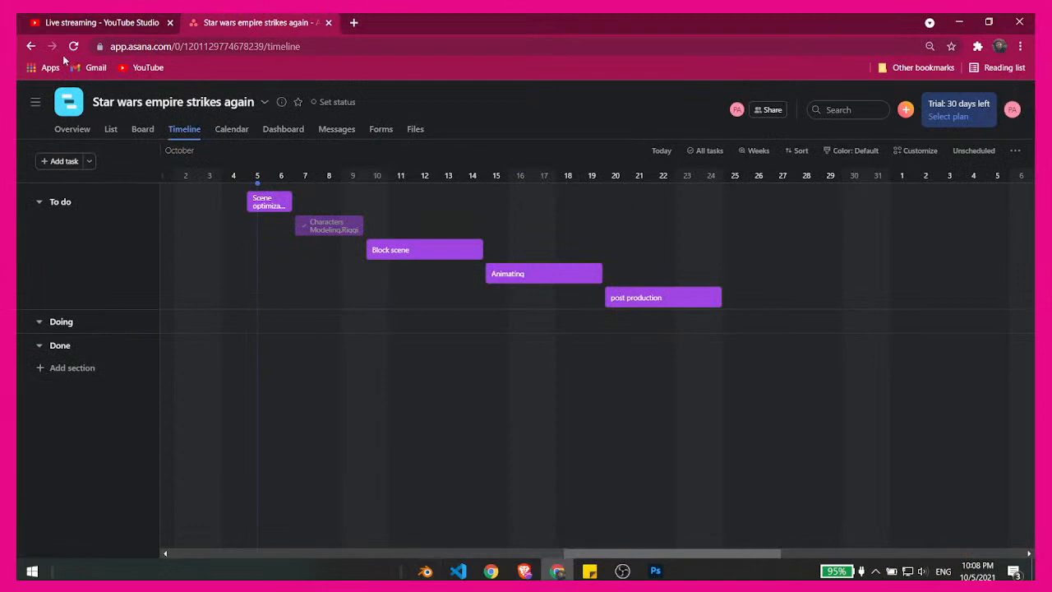
- Check the live stream's status and analytics in YouTube Studio
left_click(92, 22)
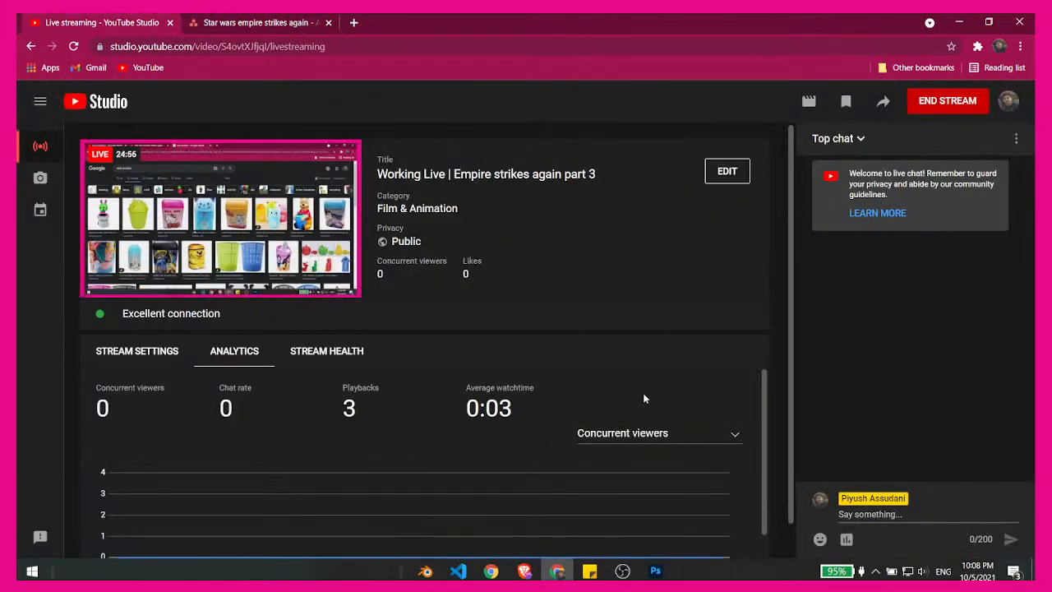
scroll(792, 397, "down", 1)
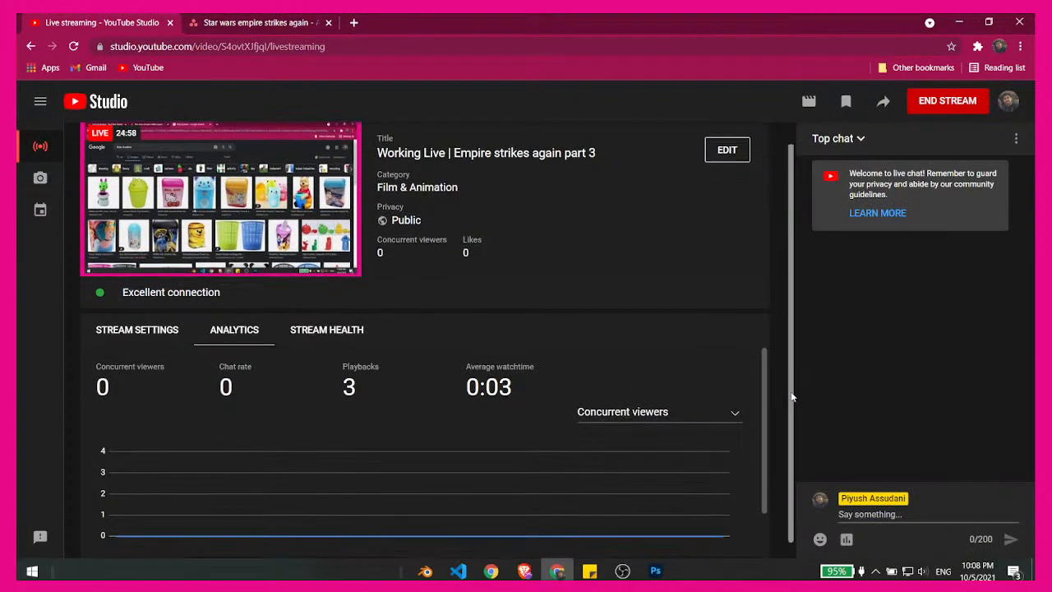
scroll(792, 386, "up", 1)
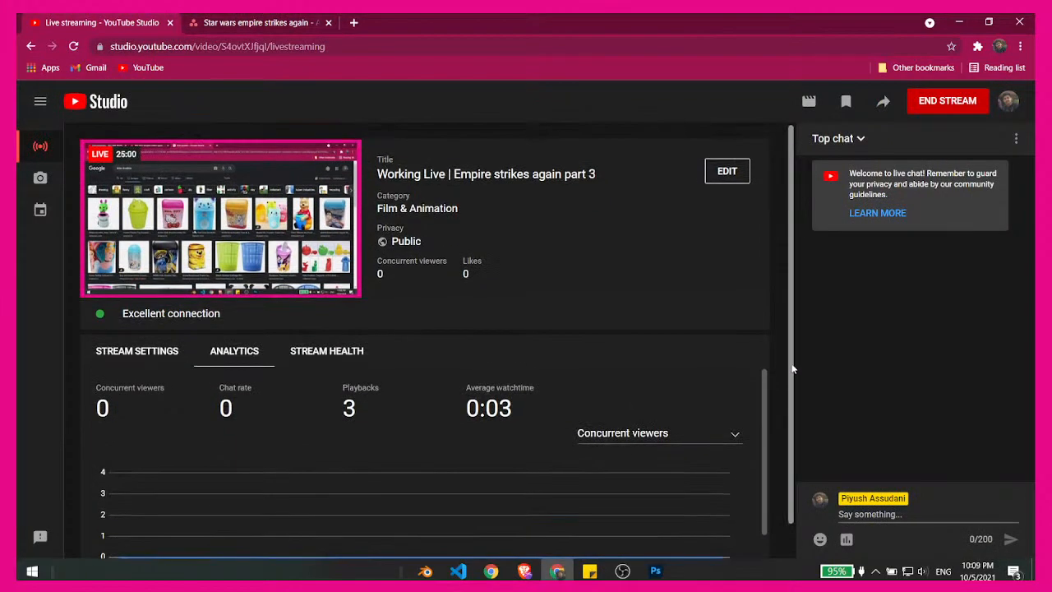
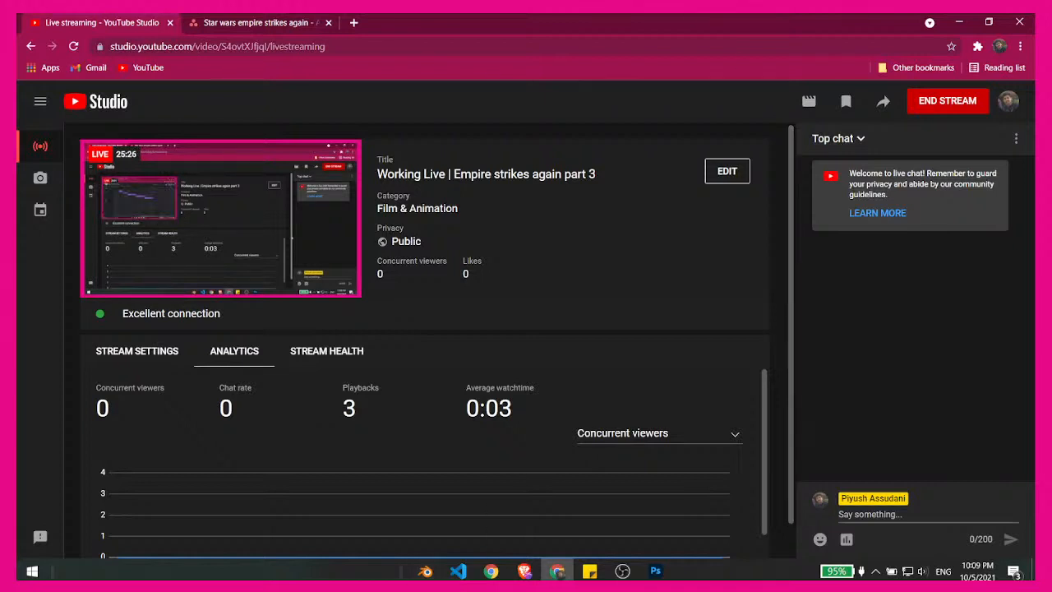
- Switch to Blender and add one centred horizontal loop cut around the side of the dustbin cylinder
left_click(969, 16)
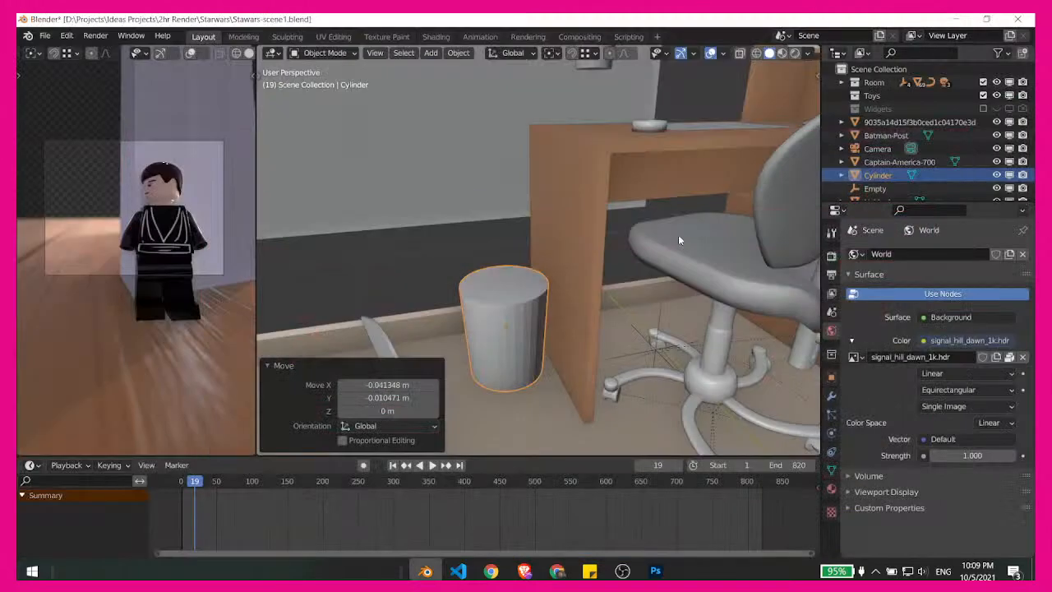
middle_click_drag(482, 237, 557, 285)
middle_click_drag(563, 326, 575, 273, "shift")
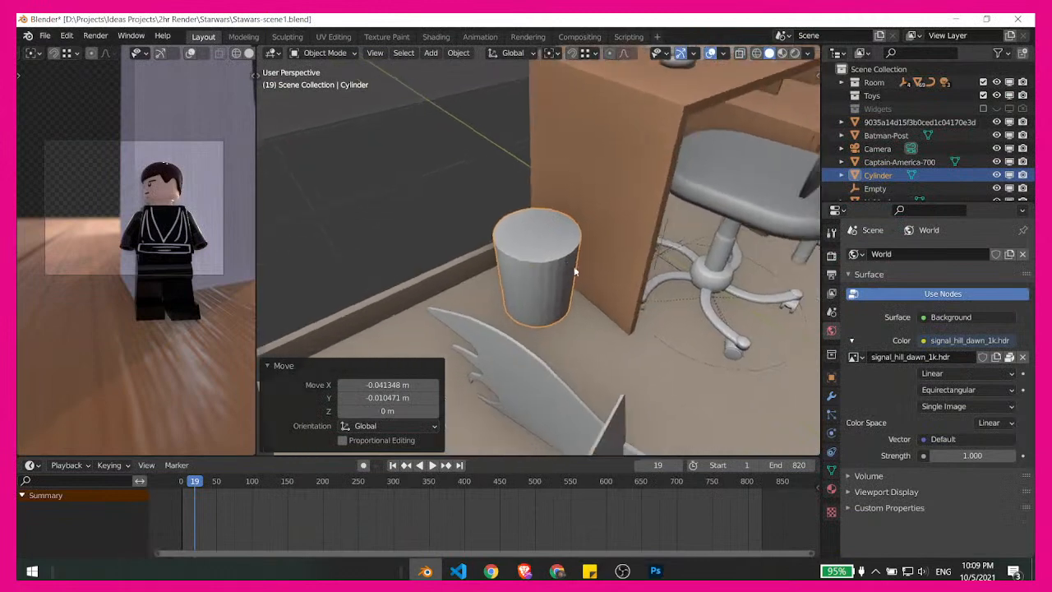
key("ctrl+Tab")
left_click(668, 291)
middle_click_drag(575, 319, 595, 360)
scroll(595, 359, "up", 5)
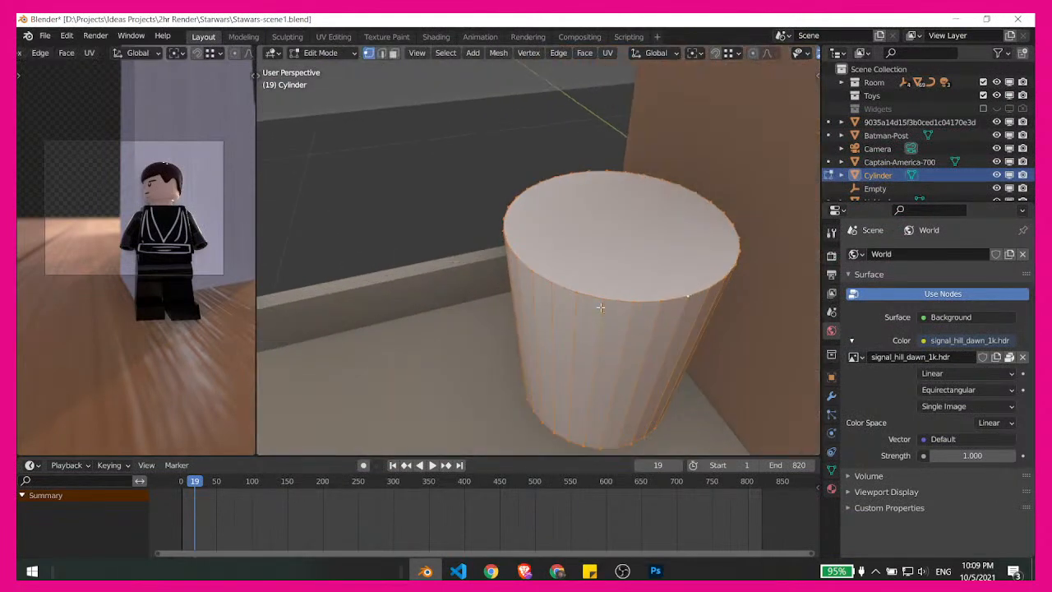
middle_click_drag(600, 307, 469, 233)
key("ctrl+r")
left_click(597, 326)
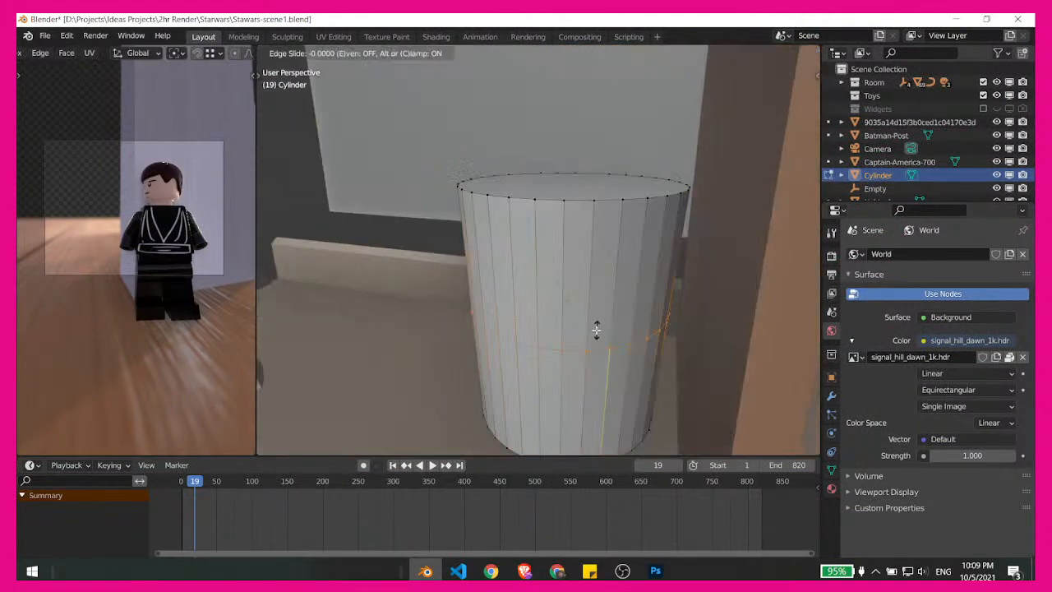
right_click(599, 327)
- Bevel the dustbin's middle edge loop so it splits into two loops close to the top and bottom edges
middle_click_drag(598, 327, 715, 294)
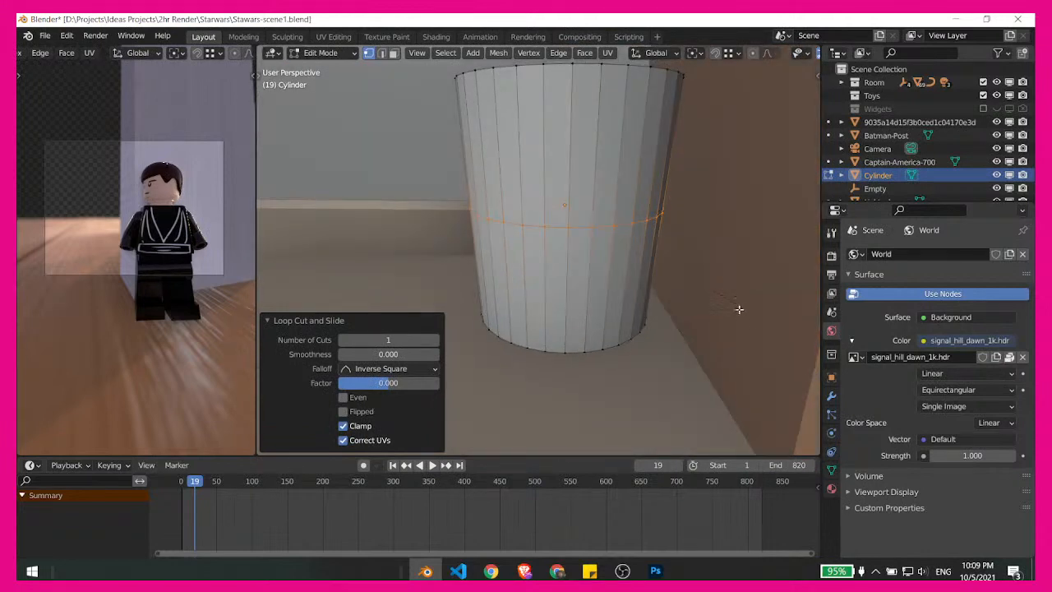
key("ctrl+b")
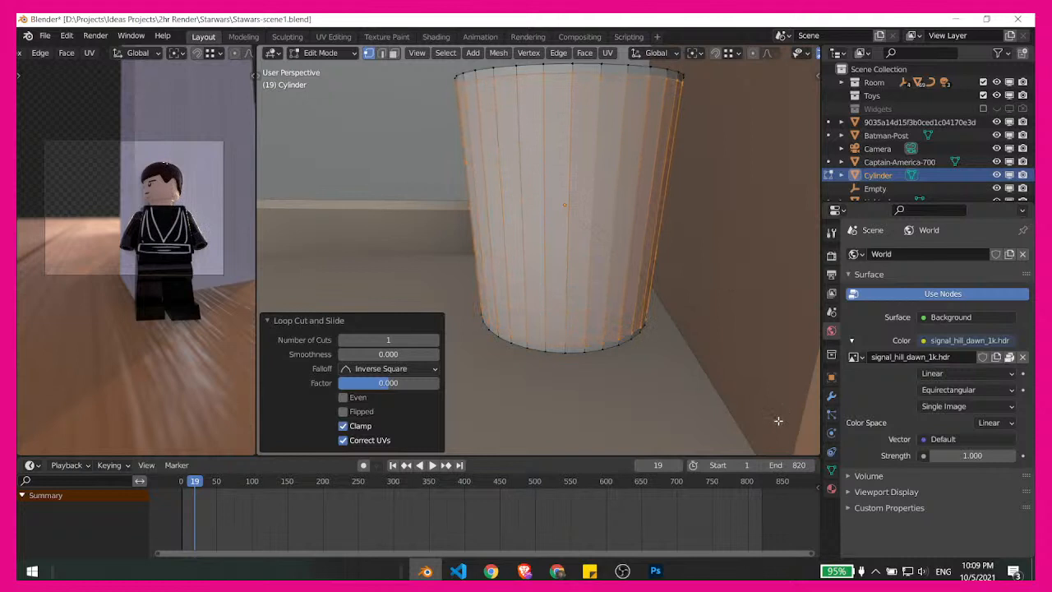
left_click(778, 421)
- Inset the dustbin's top face by about 0.028 m and delete the inner face to open the bin
middle_click_drag(684, 376, 634, 433, "shift")
middle_click_drag(627, 297, 628, 336, "shift")
key("3")
left_click(593, 211)
middle_click_drag(698, 339, 688, 346, "shift")
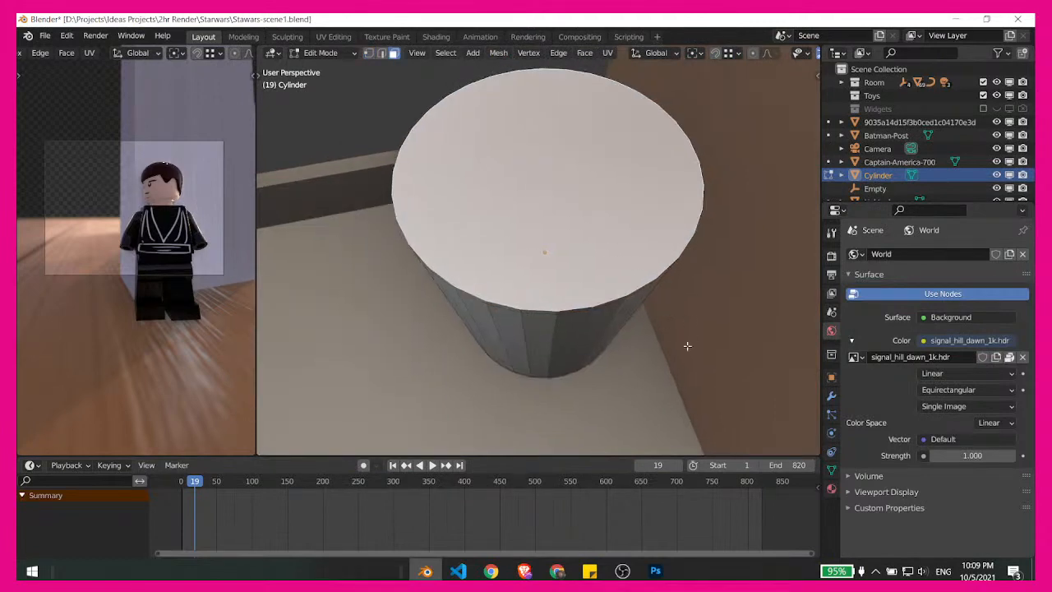
key("i")
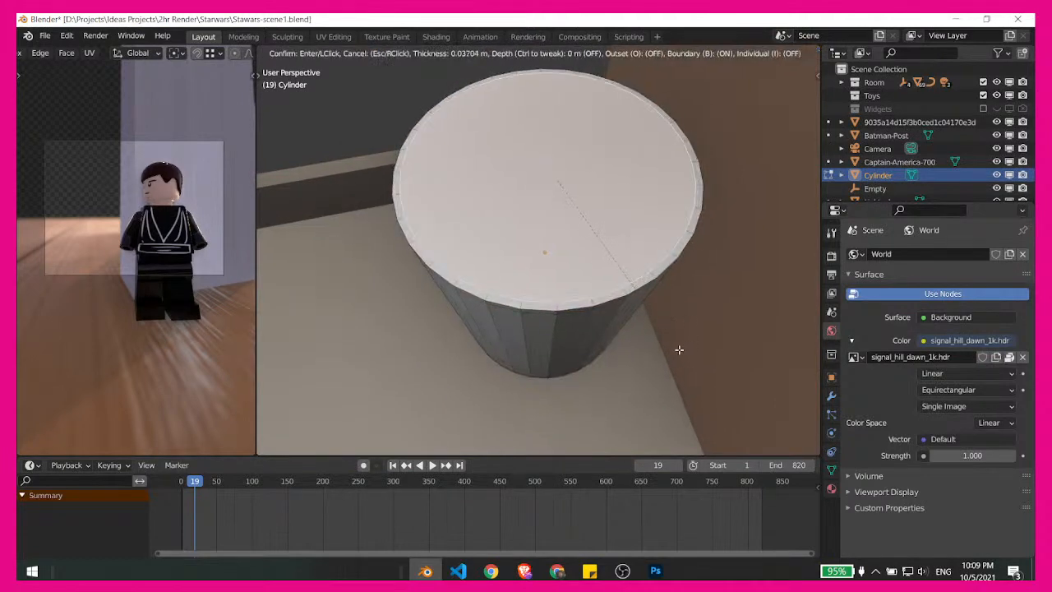
left_click(679, 352)
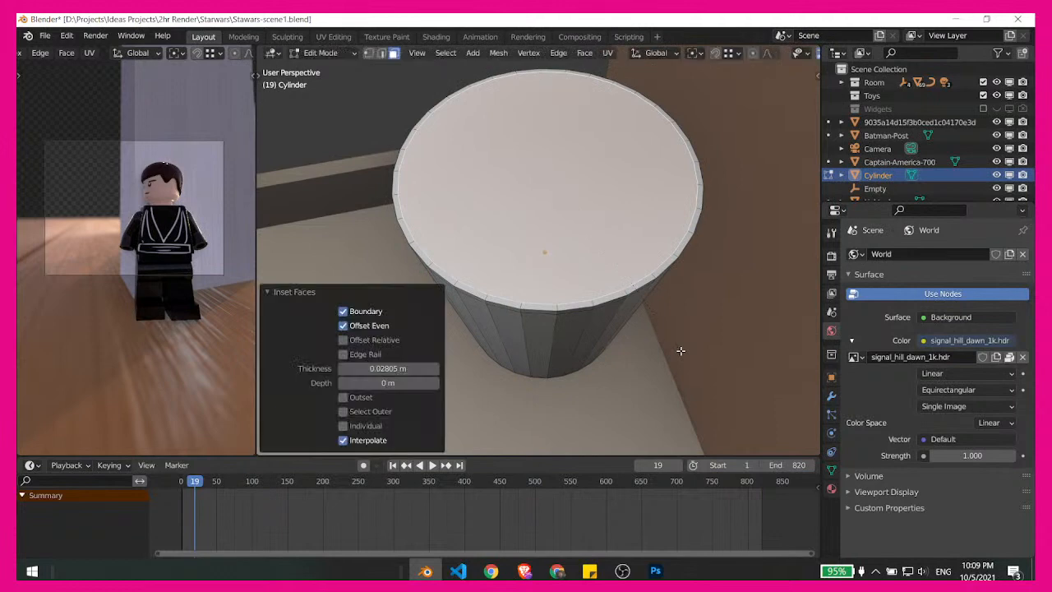
key("x")
left_click(638, 379)
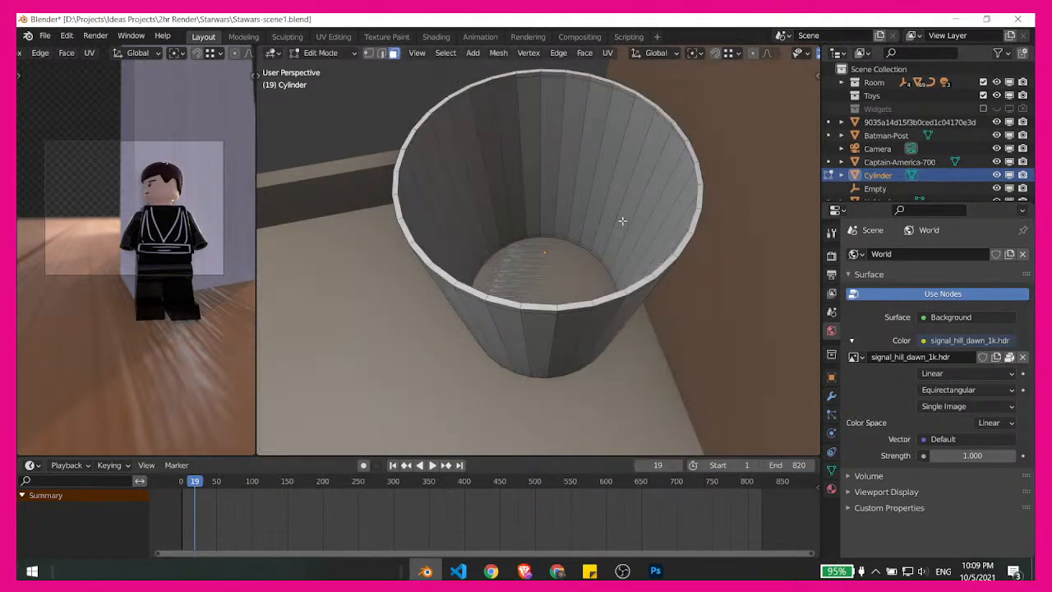
- Try to raise the ring of faces at the dustbin's base along the global Z axis
middle_click_drag(622, 220, 595, 265)
left_click(528, 288, "alt")
left_click(575, 280, "alt")
left_click(635, 279, "alt")
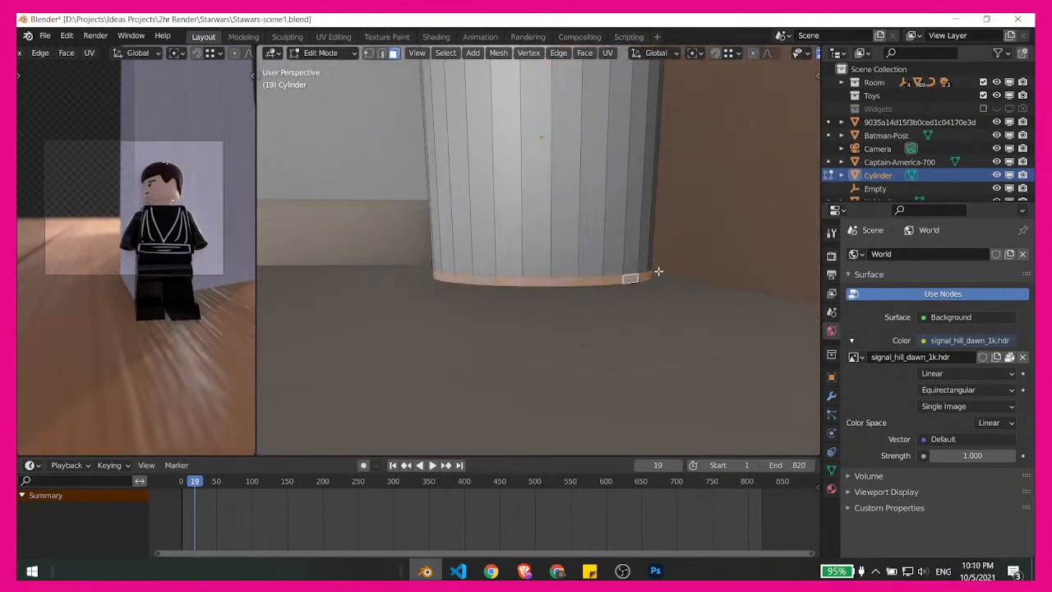
key("g")
key("z")
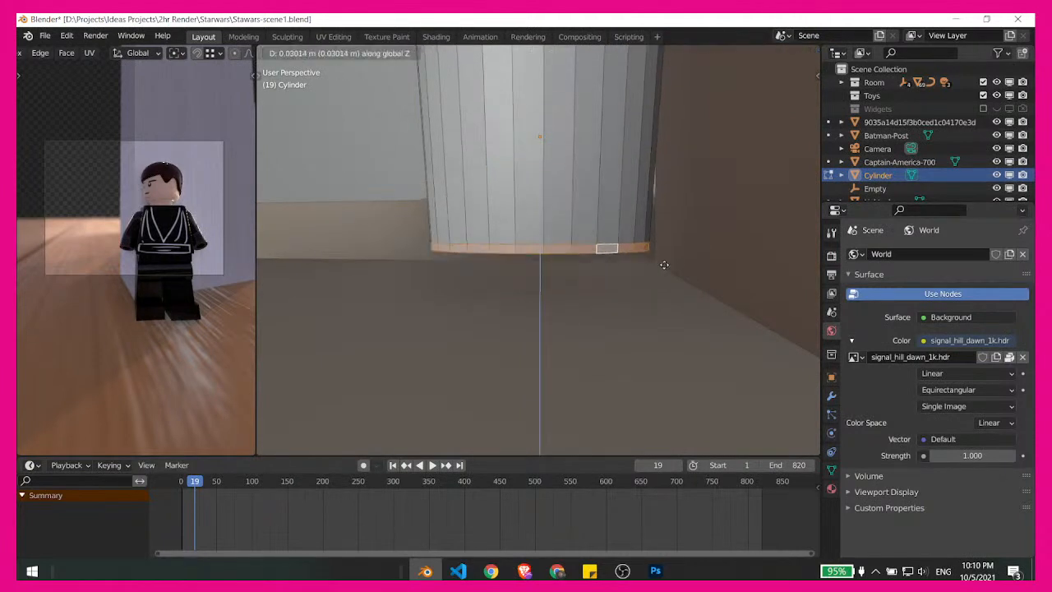
left_click(647, 255)
- Slide the edge loop just above the dustbin's base slightly upward by a factor of 0.024
mouse_move(646, 282)
middle_mouse_down()
mouse_move(651, 322)
mouse_move(604, 304)
mouse_move(594, 329)
mouse_move(627, 271)
mouse_move(625, 280)
middle_mouse_up()
scroll(594, 328, "up", 4)
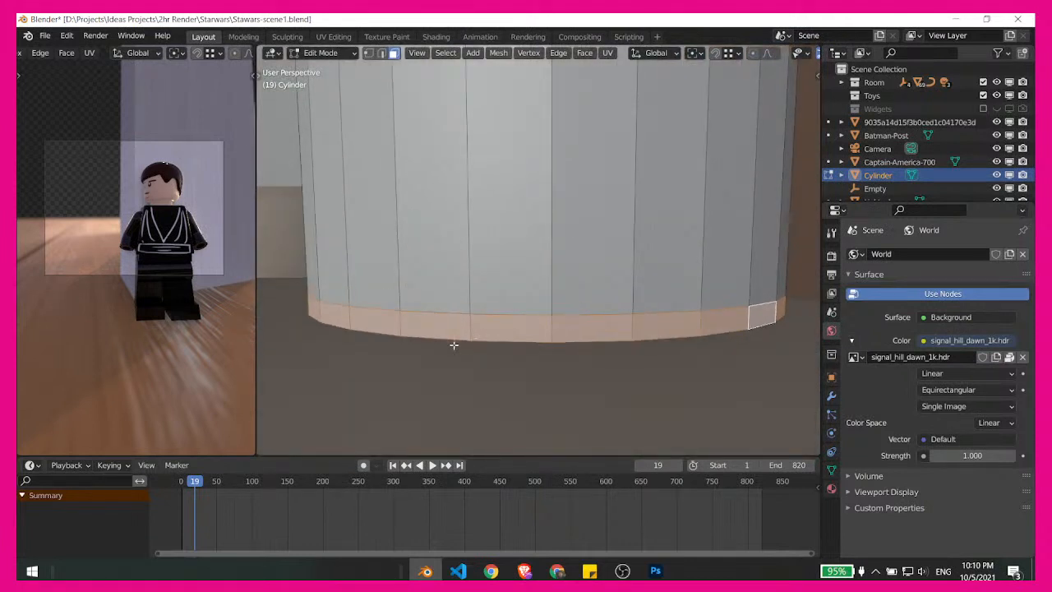
key("1")
scroll(617, 347, "down", 3)
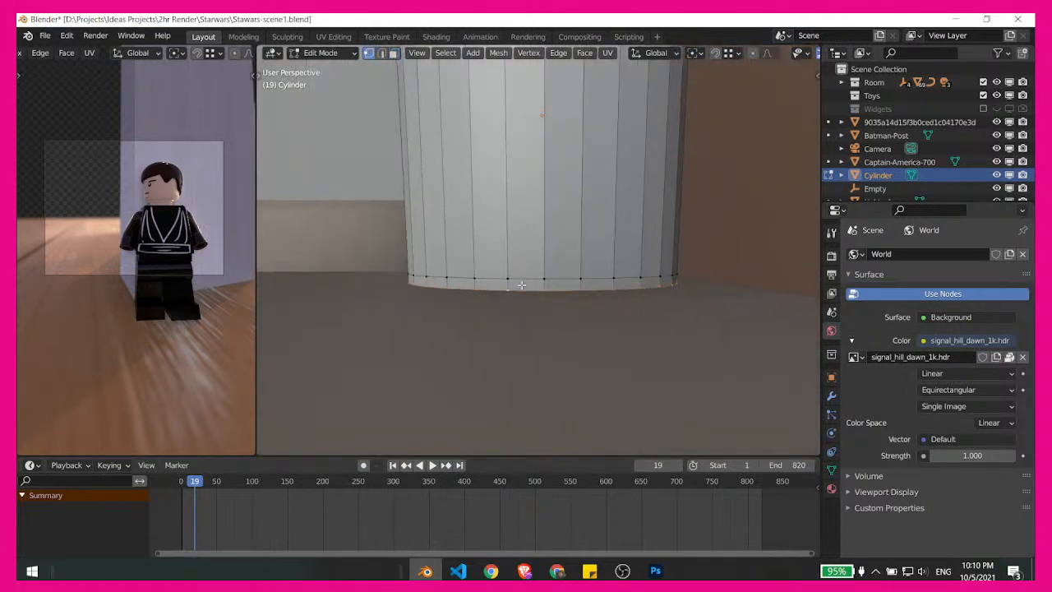
middle_click_drag(525, 276, 603, 305)
key("ctrl+r")
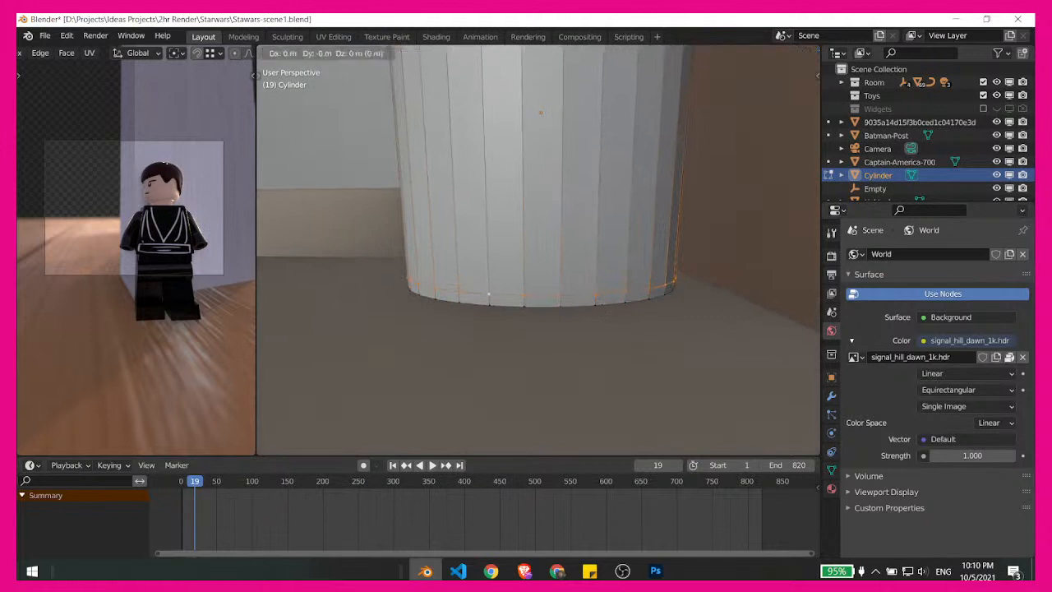
left_click(605, 306)
left_click(603, 302)
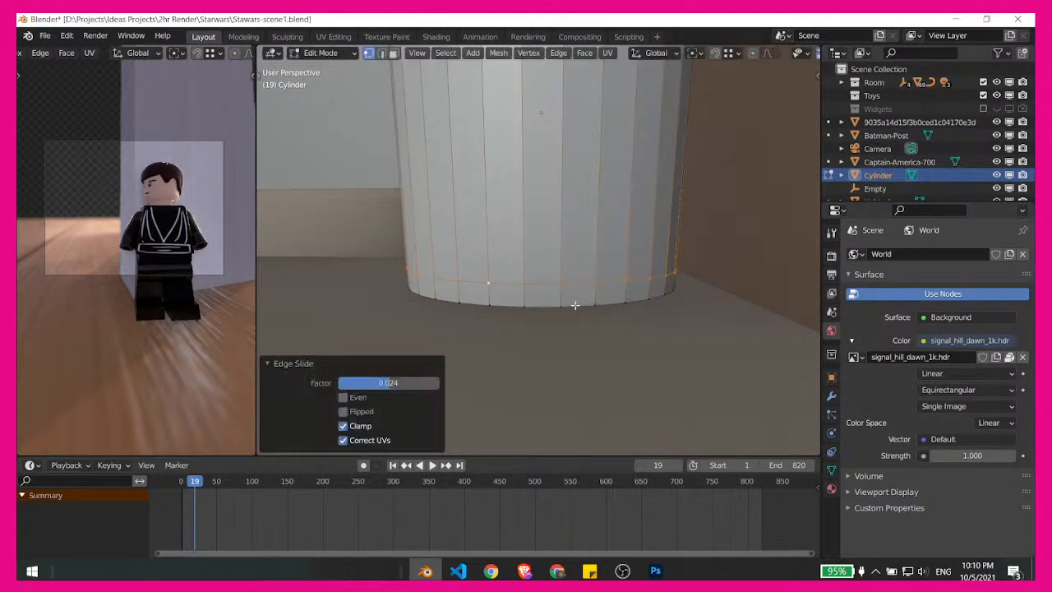
- Bevel the dustbin's bottom edge loop and its top rim, using a width of about 0.0106 m for the rim, and return to Object Mode
left_click(573, 305)
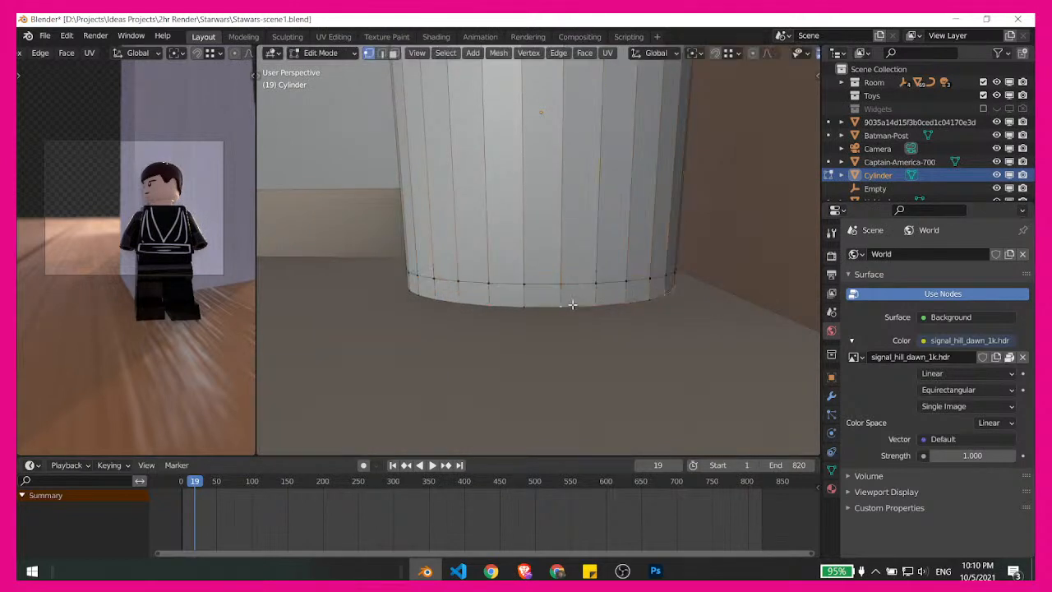
left_click(712, 309, "alt")
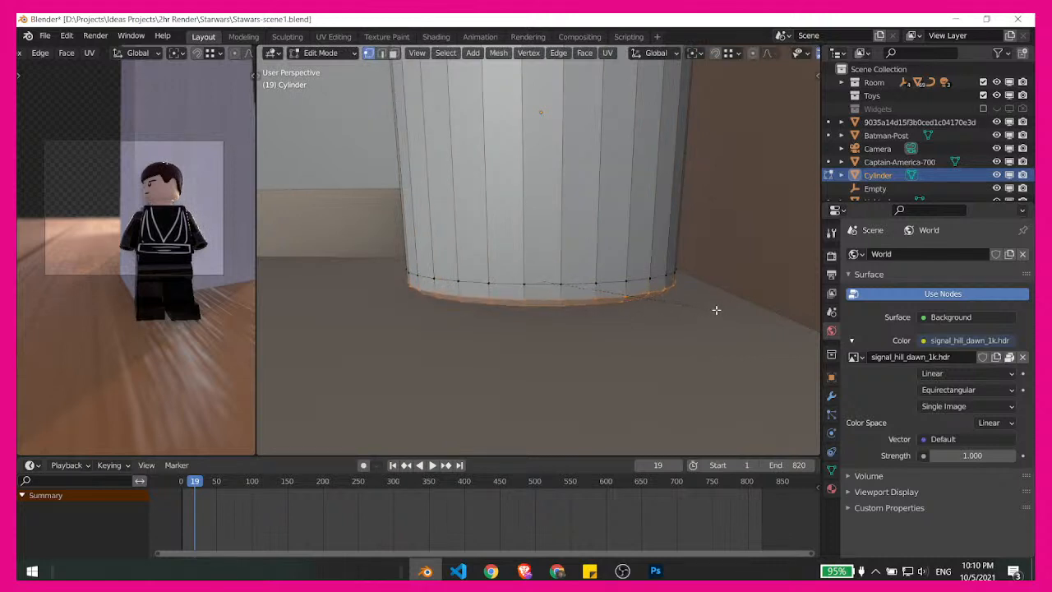
middle_click_drag(716, 310, 728, 357)
key("s")
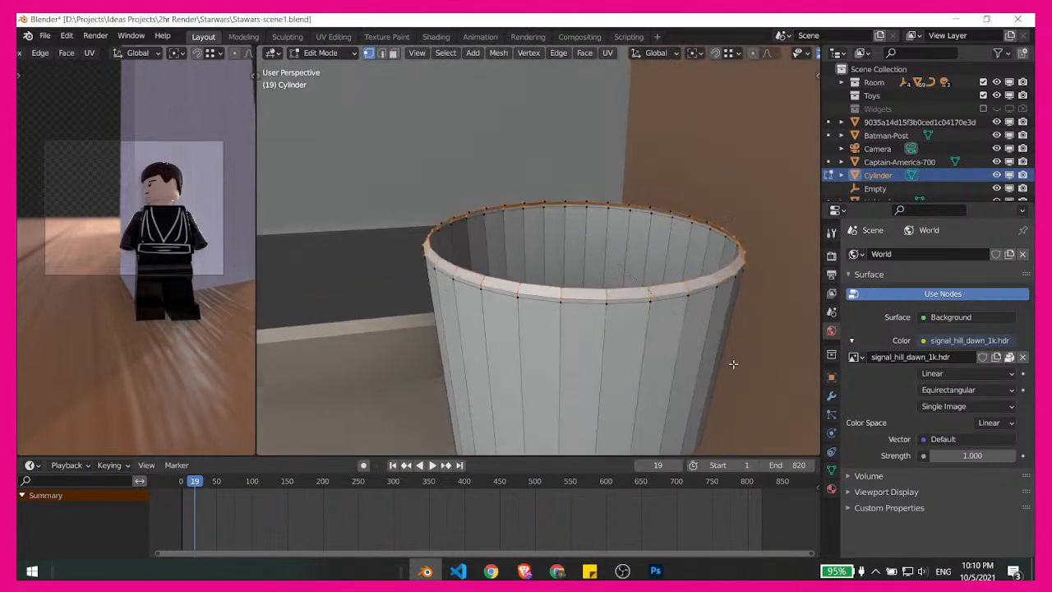
right_click(734, 358)
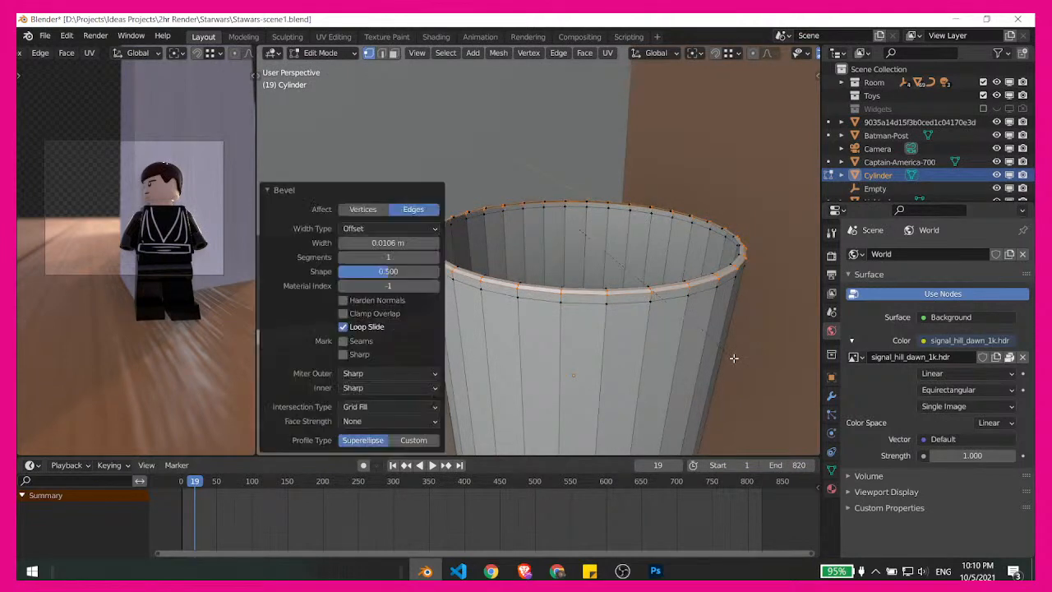
middle_click_drag(641, 359, 647, 332)
scroll(645, 280, "up", 2)
middle_click_drag(646, 277, 622, 301)
scroll(630, 280, "down", 3)
scroll(613, 301, "down", 3)
key("ctrl+Tab")
left_click(517, 319)
- Examine the desk mesh and its front corner edges in Edit Mode, and review the whole room in Object Mode
scroll(597, 279, "down", 4)
scroll(559, 329, "up", 3)
scroll(589, 245, "up", 3)
left_click(566, 270)
key("Tab")
middle_click_drag(648, 247, 567, 288, "shift")
scroll(567, 288, "down", 4)
middle_click_drag(795, 309, 633, 363, "shift")
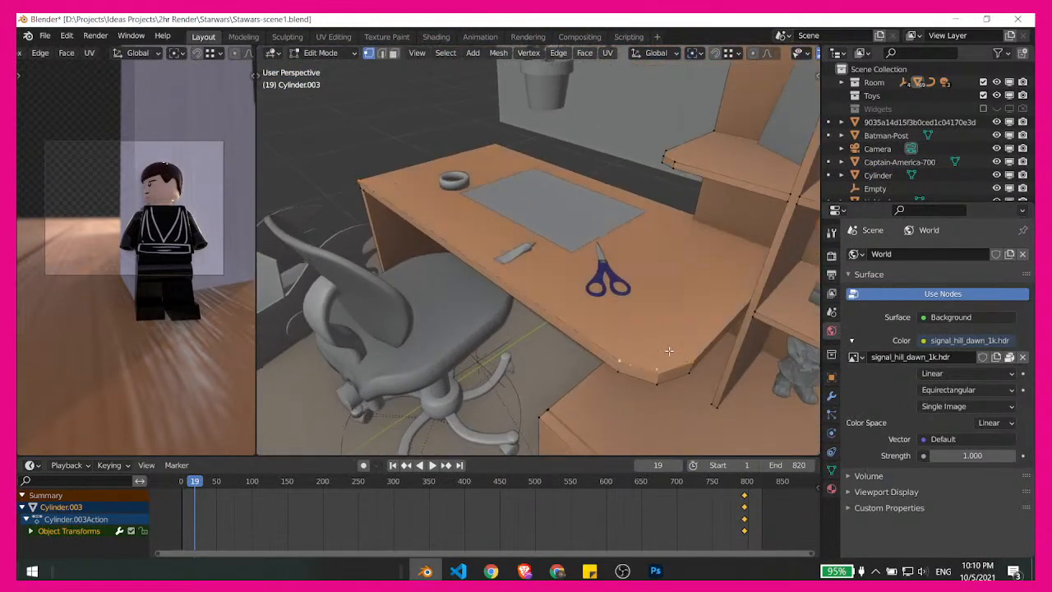
key("2")
left_click(646, 368)
middle_click_drag(601, 334, 653, 334)
key("ctrl+Tab")
left_click(563, 339)
scroll(608, 199, "down", 7)
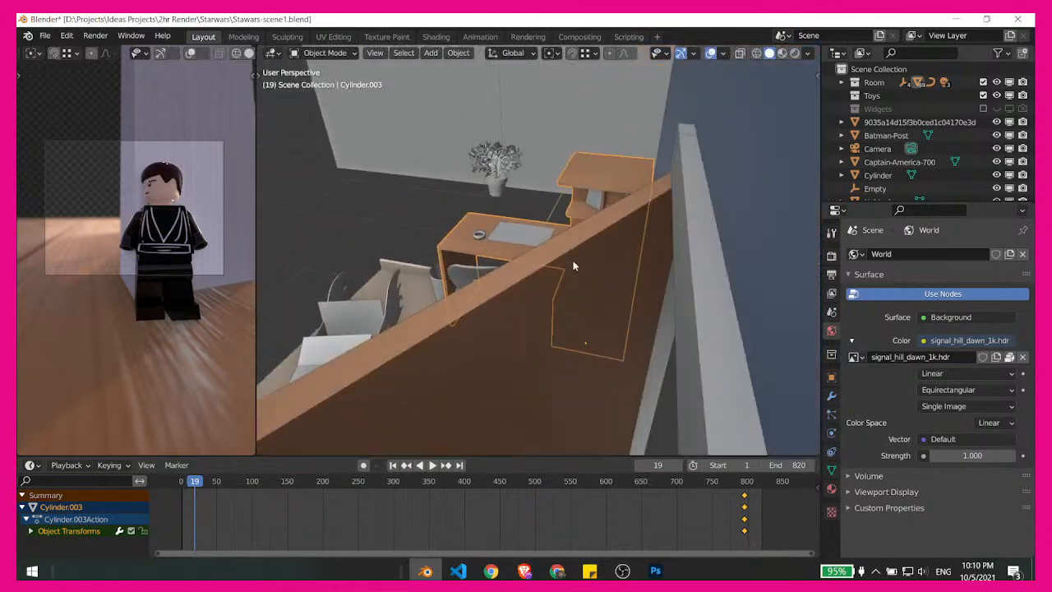
middle_click_drag(575, 264, 647, 312)
left_click(336, 404)
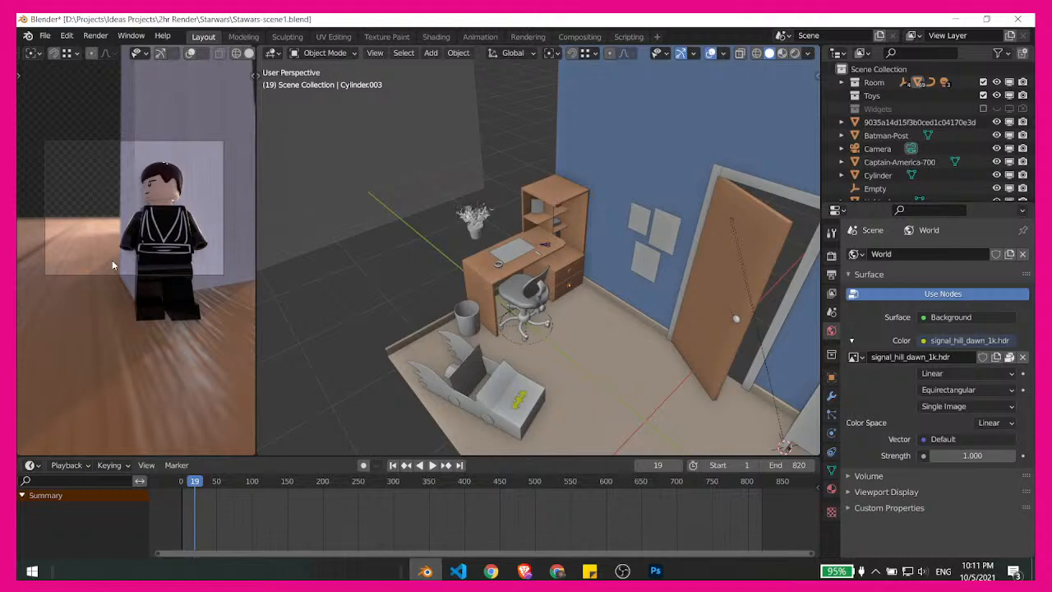
- Switch to Chrome to check the live stream dashboard and the Asana project timeline, and return to Blender
left_click(557, 570)
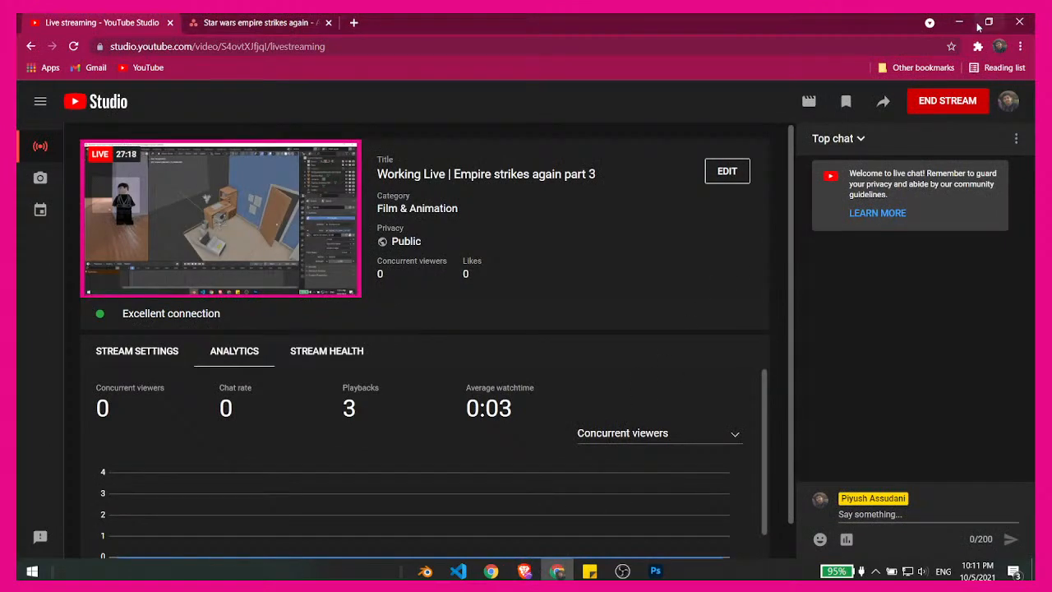
left_click(251, 23)
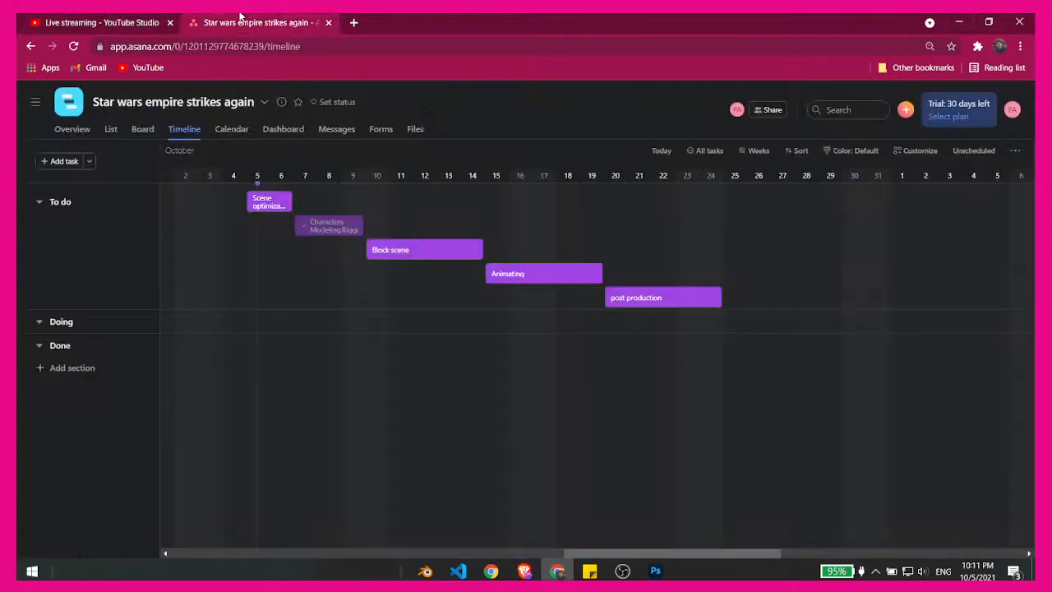
left_click(353, 23)
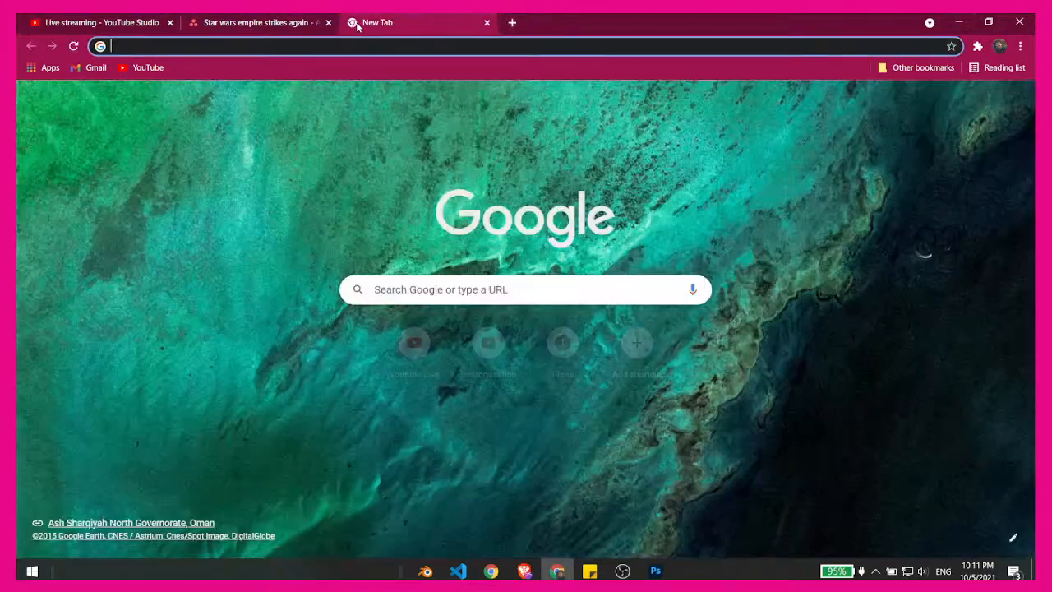
left_click(454, 286)
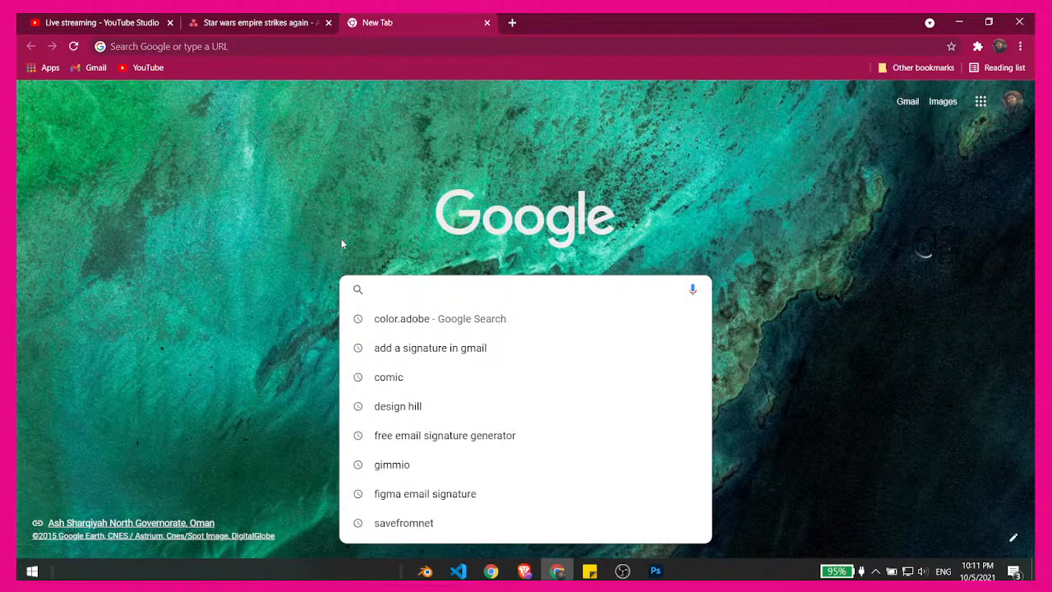
left_click(357, 186)
left_click(487, 23)
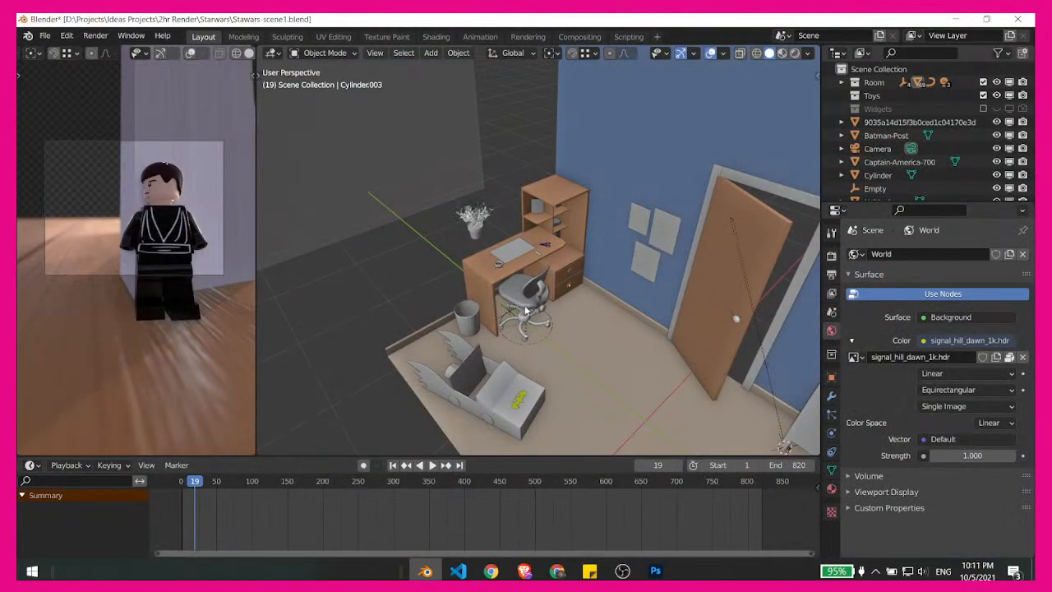
- Examine the desktop props, shelves and drawer unit of the study desk up close
scroll(528, 238, "up", 7)
middle_click_drag(522, 238, 630, 199)
scroll(567, 210, "down", 1)
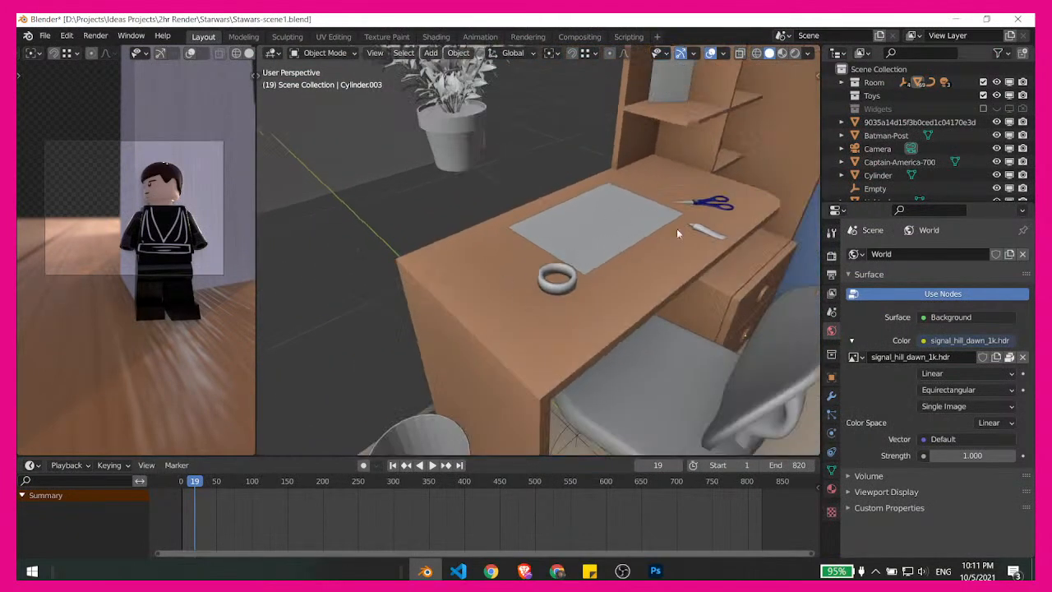
middle_click_drag(676, 229, 580, 266)
middle_click_drag(595, 302, 669, 274)
scroll(526, 261, "up", 3)
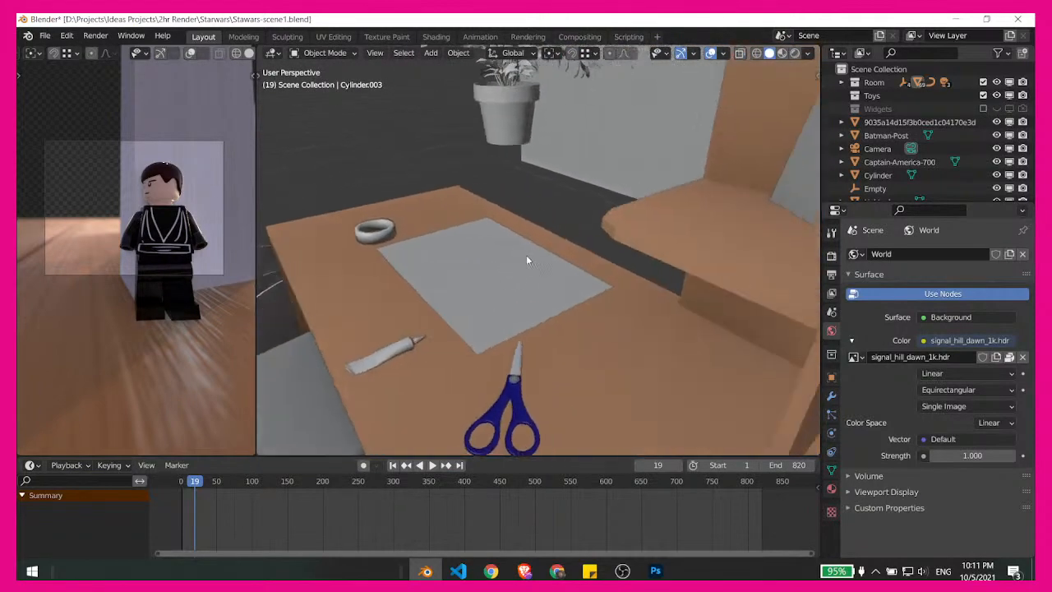
scroll(528, 260, "down", 3)
middle_click_drag(528, 260, 658, 338)
scroll(686, 270, "up", 2)
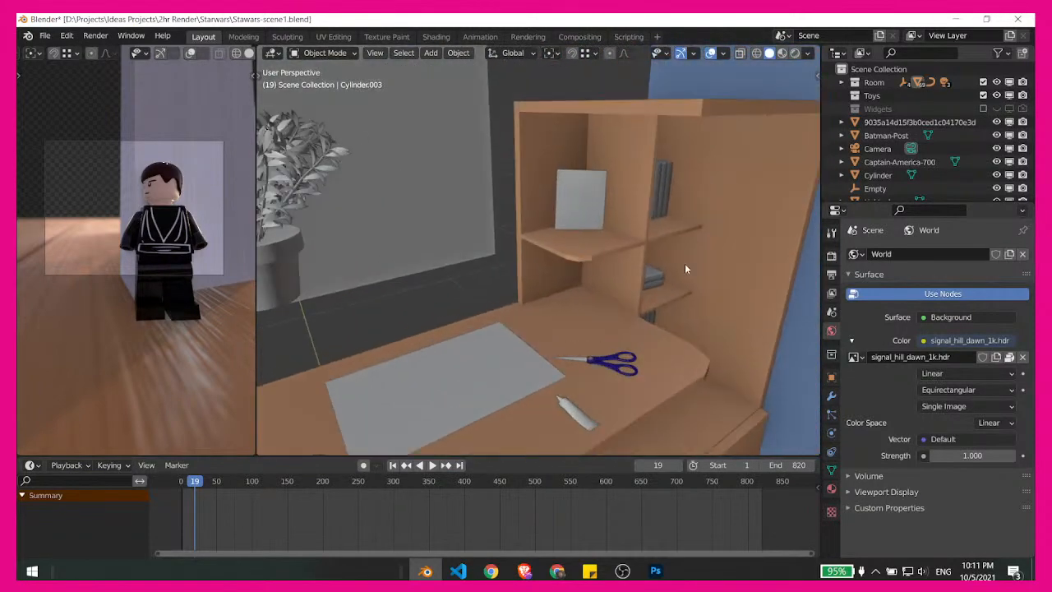
middle_click_drag(685, 269, 610, 245)
scroll(664, 274, "down", 2)
scroll(658, 288, "up", 3)
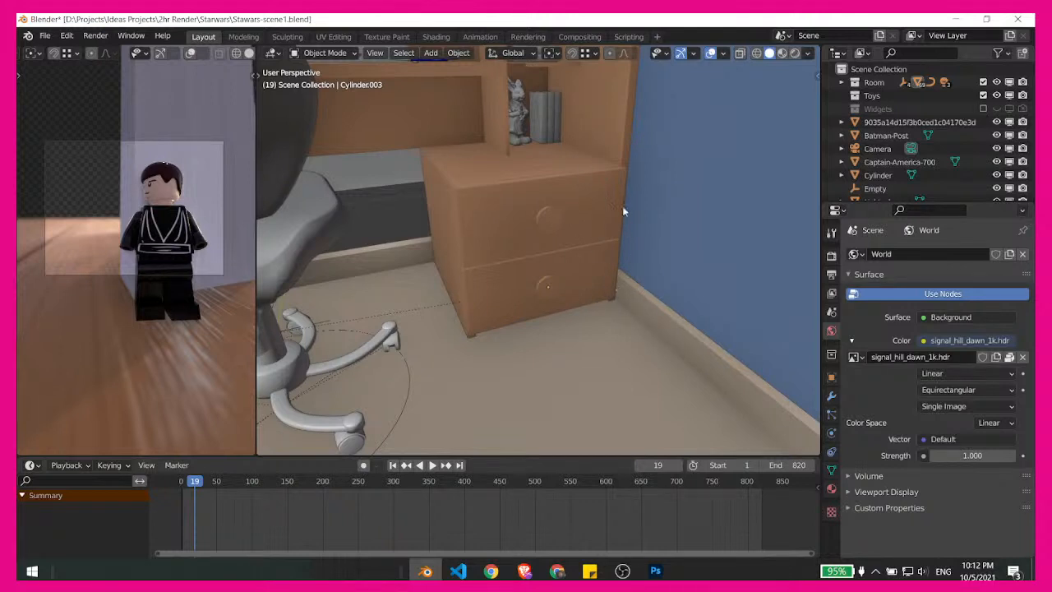
- Add a cube mesh, shift it within the room, and scale it uniformly to about 0.176
middle_click_drag(623, 211, 567, 303)
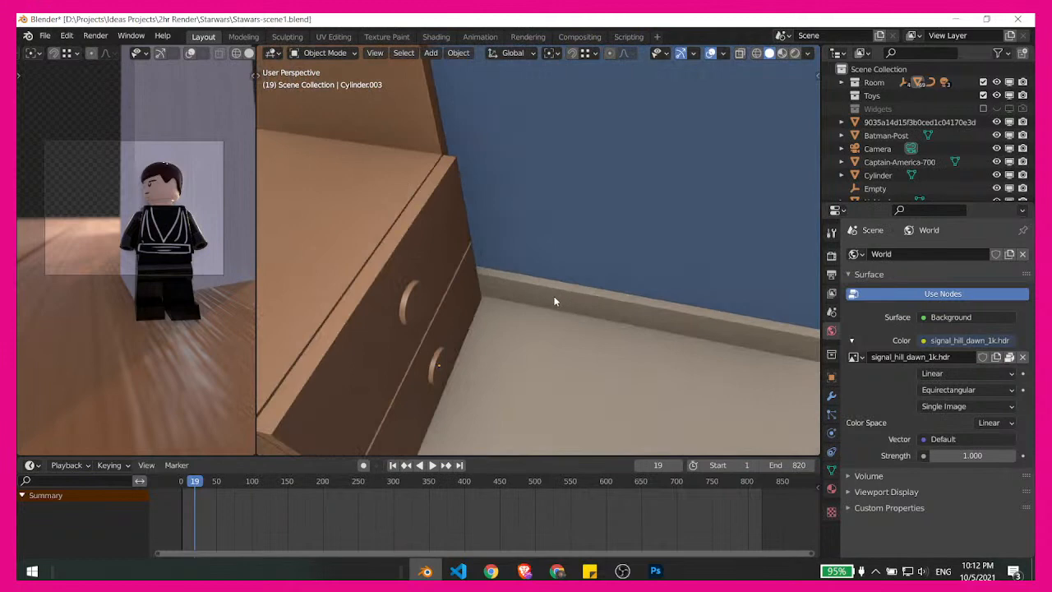
key("shift+a")
mouse_move(515, 273)
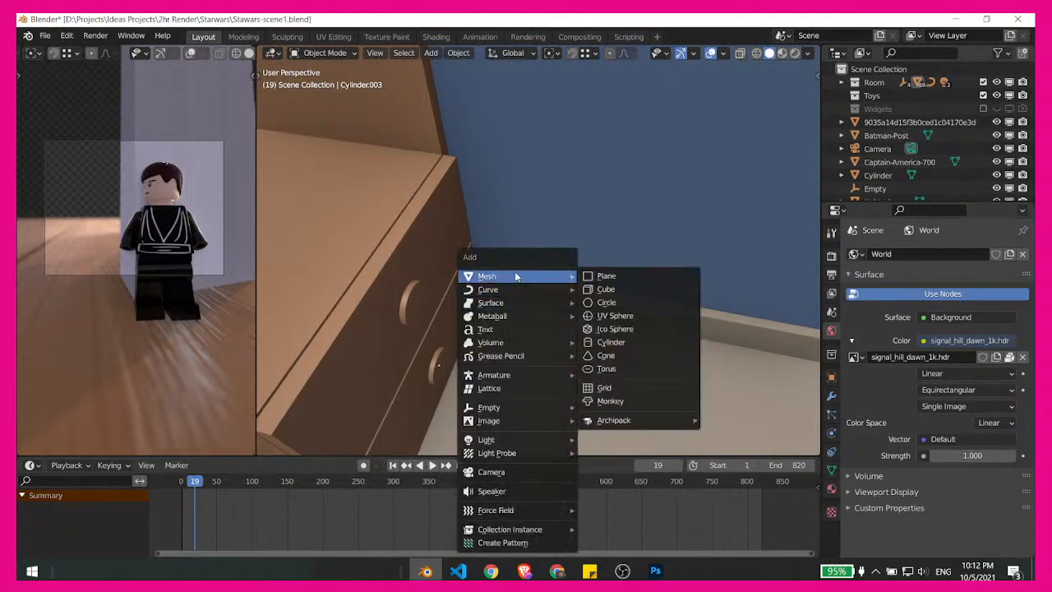
left_click(606, 289)
key("g")
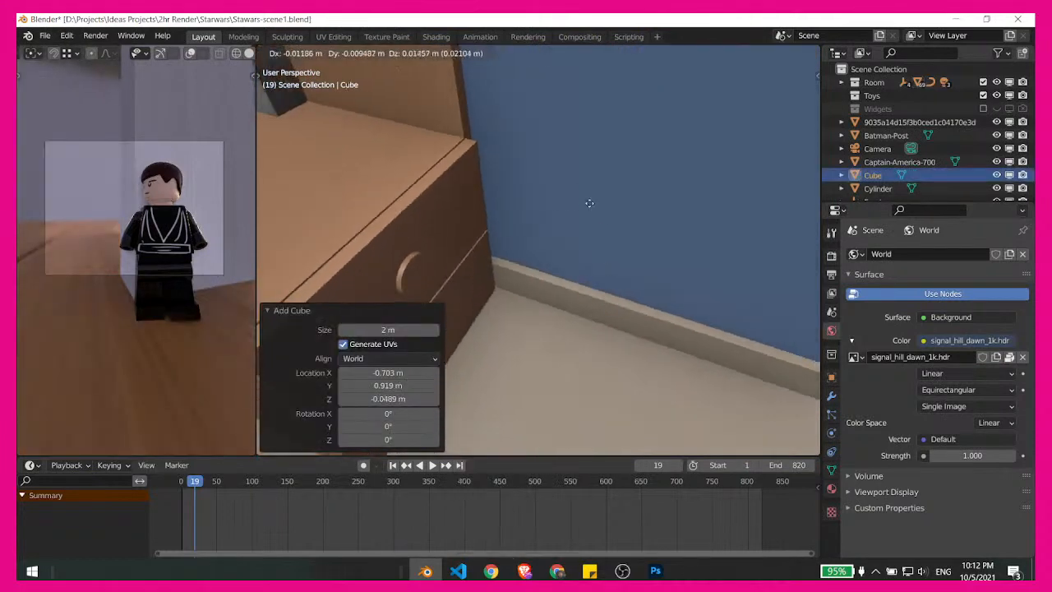
left_click(485, 146)
key("s")
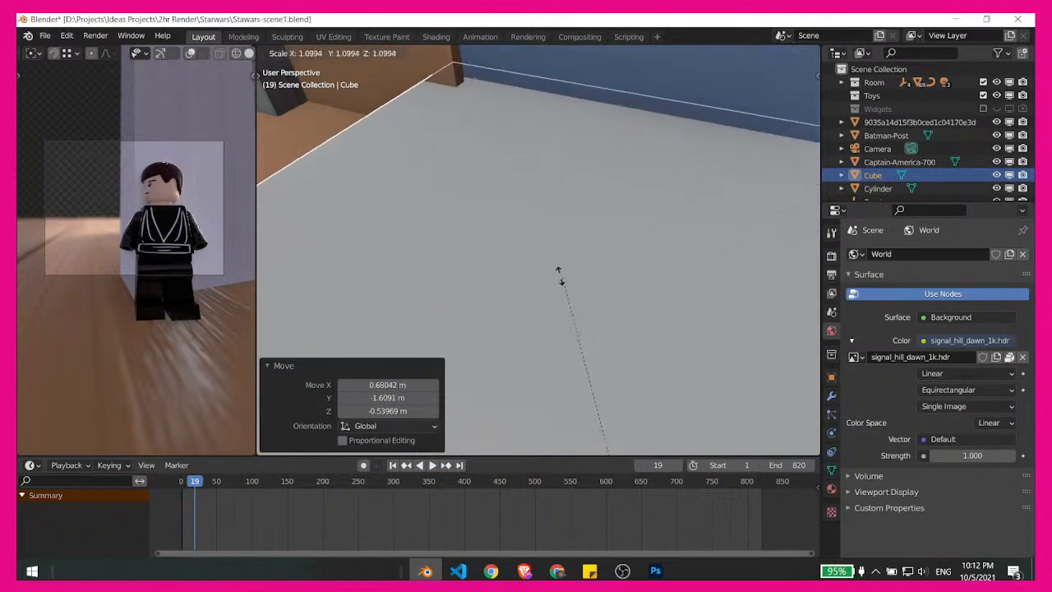
right_click(616, 359)
scroll(615, 356, "down", 10)
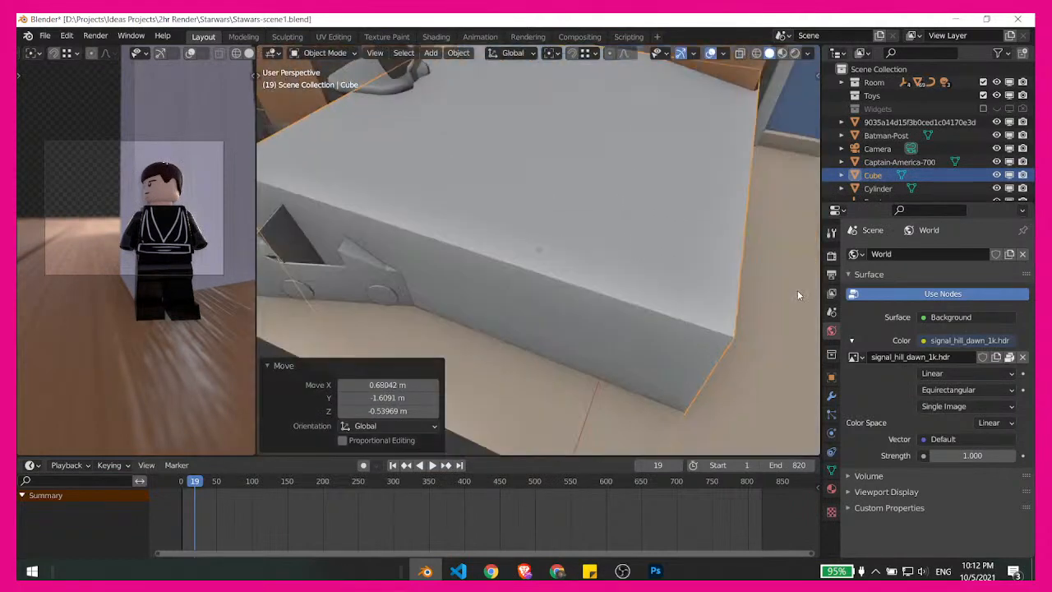
key("s")
left_click(572, 249)
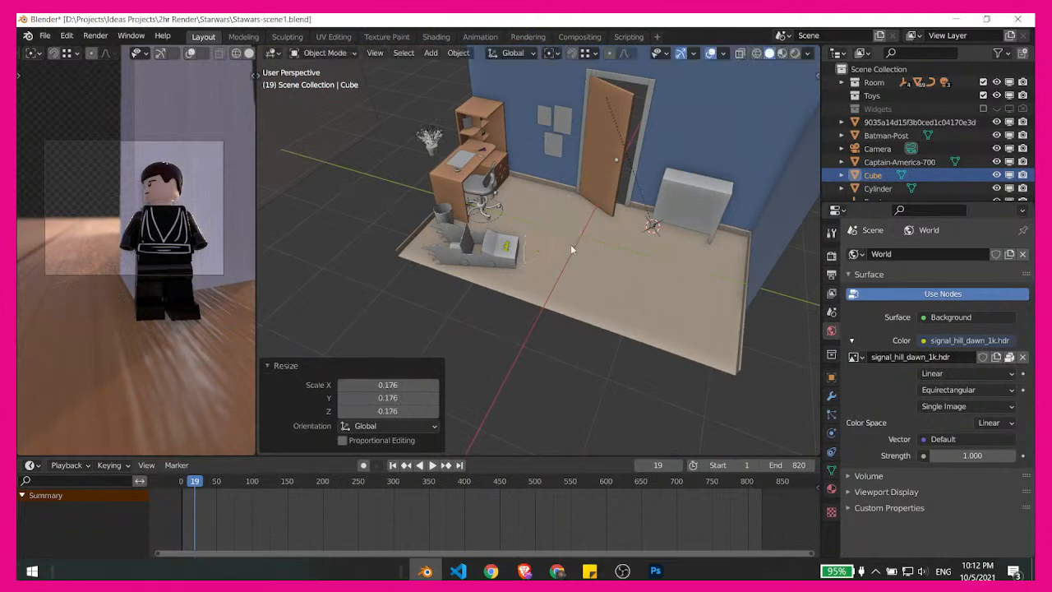
- Move the small cube in front of the desk's drawer unit, about -0.82 m in X and Y and 0.37 m in Z
key("g")
key("z")
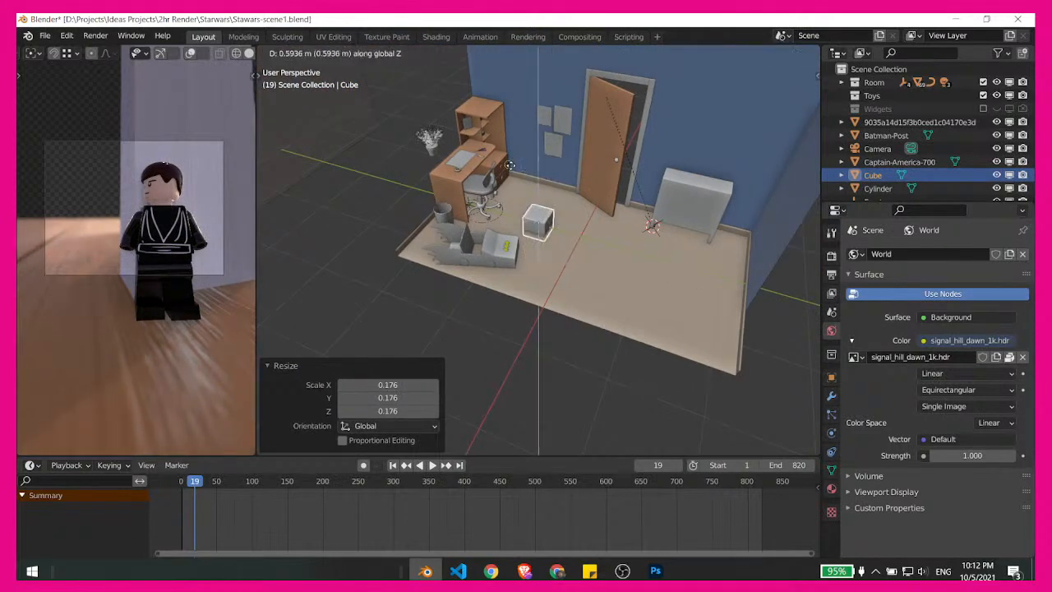
right_click(511, 170)
key("g")
left_click(519, 196)
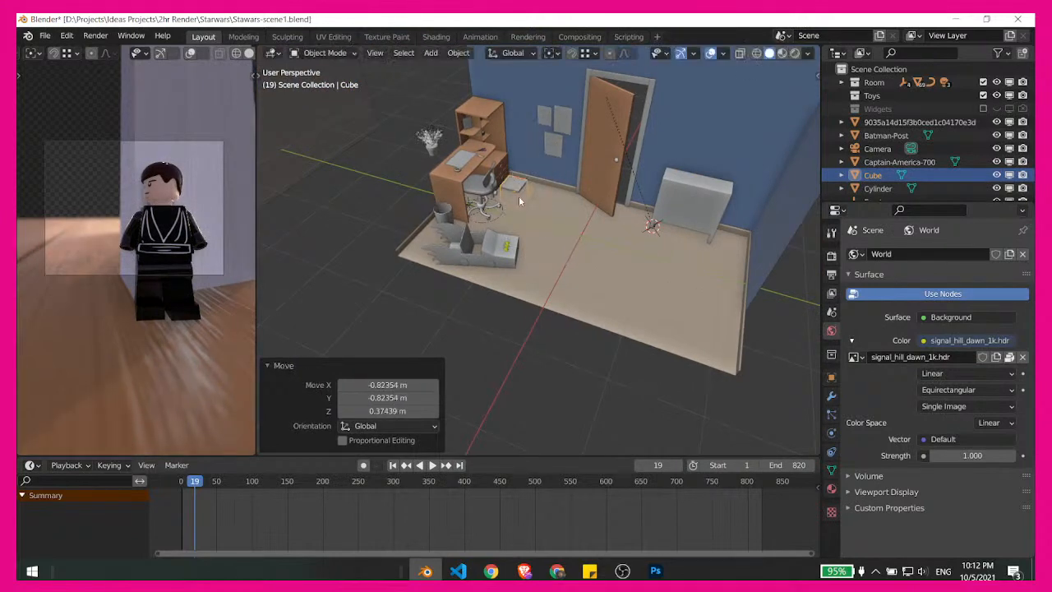
- Narrow the cube beside the drawer unit by scaling it along Y to about 0.669
scroll(569, 190, "up", 5)
middle_click_drag(535, 143, 588, 252, "shift")
scroll(588, 253, "up", 8)
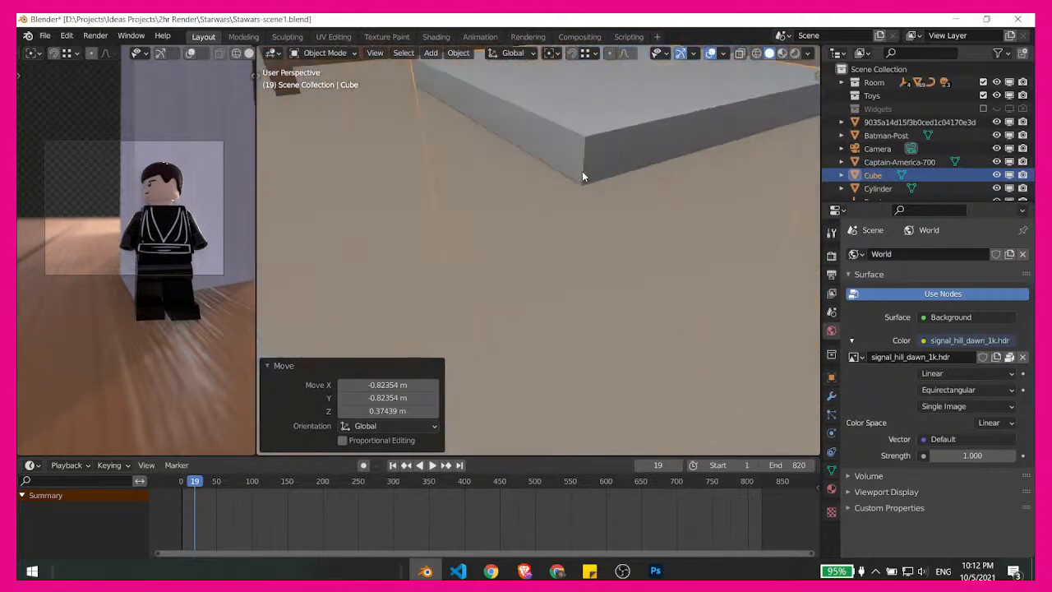
scroll(526, 304, "down", 2)
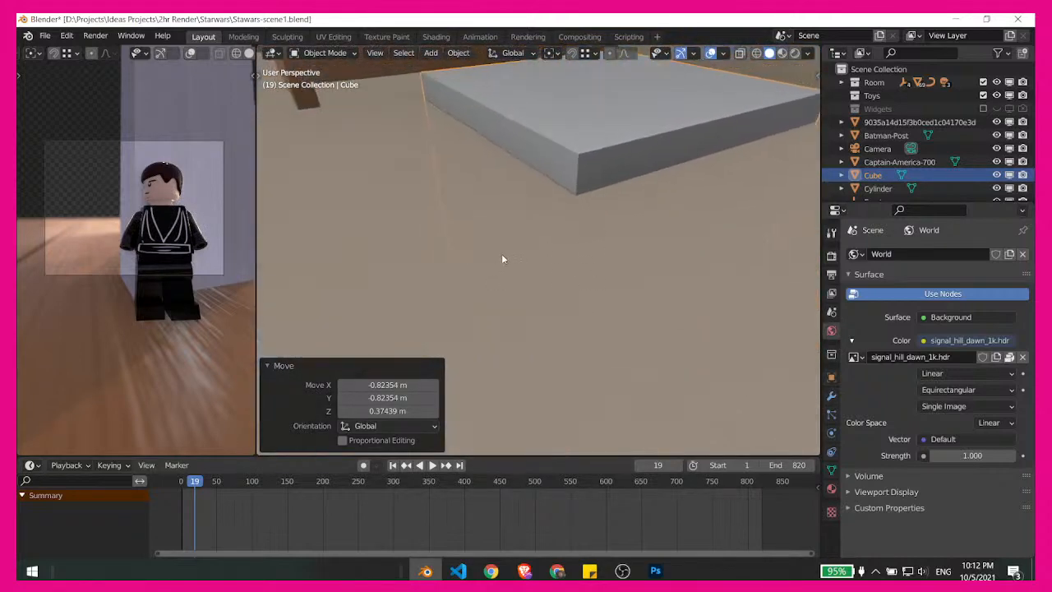
key("KP_Decimal")
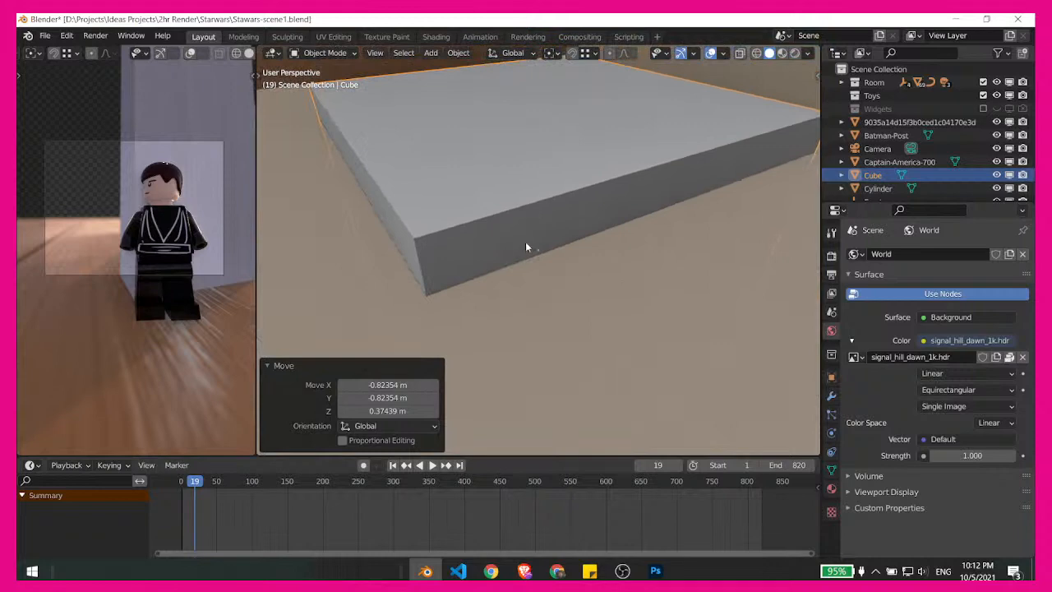
scroll(601, 217, "down", 10)
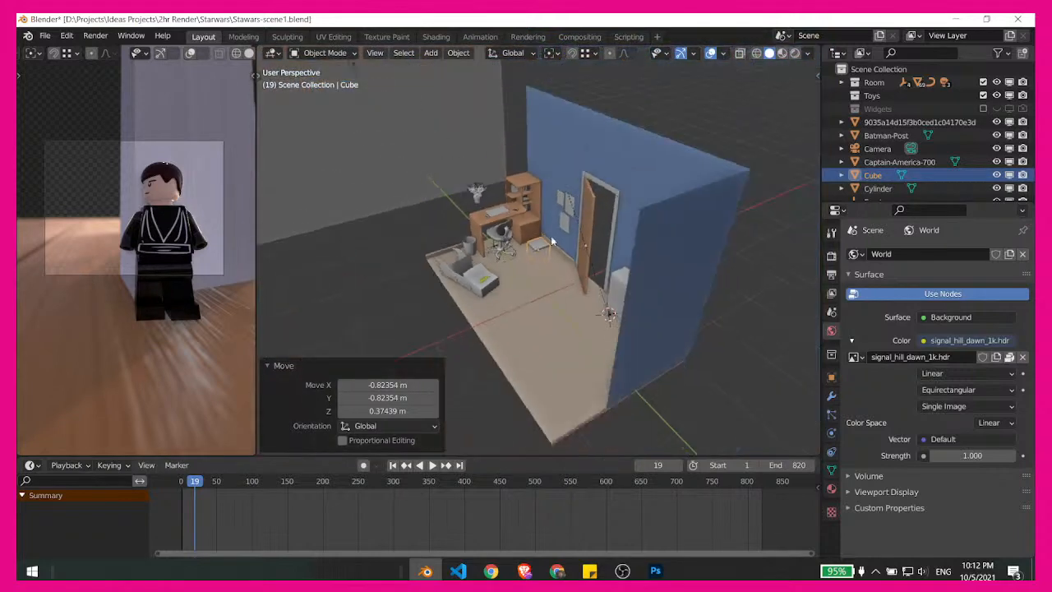
key("KP_Decimal")
key("s")
key("x")
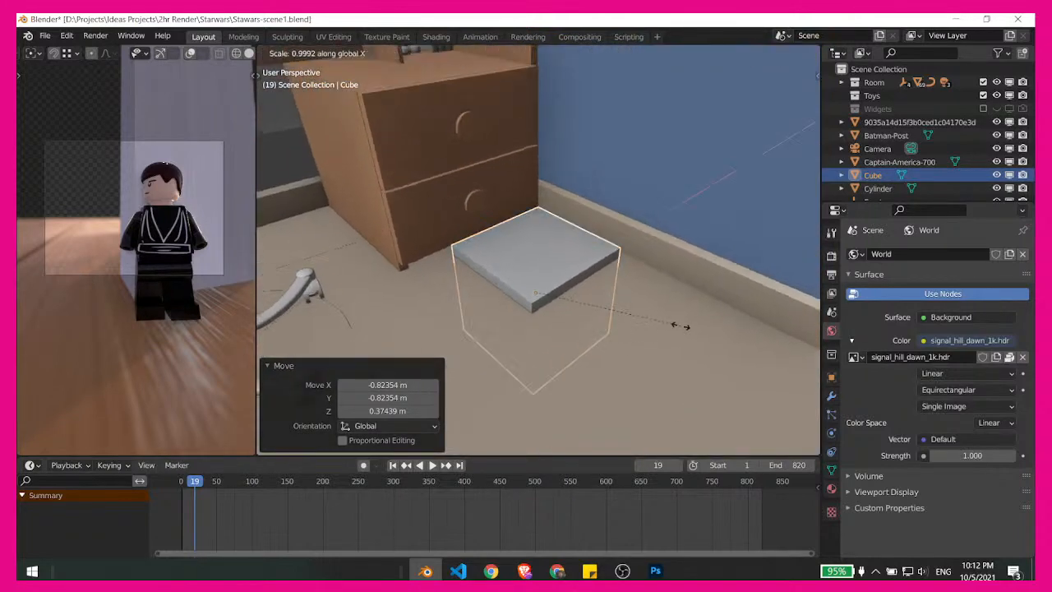
key("y")
left_click(633, 313)
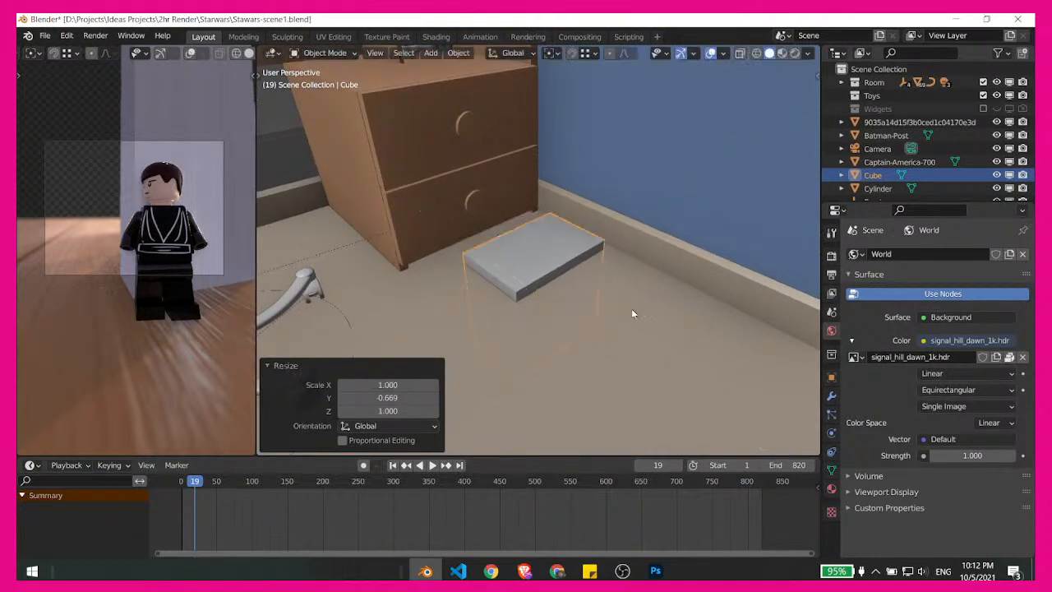
- Raise the box about 0.42 m along Z and lower it about 0.1 m to set its base at floor level
middle_click_drag(633, 313, 599, 308)
key("g")
key("z")
left_click(579, 167)
key("g")
key("z")
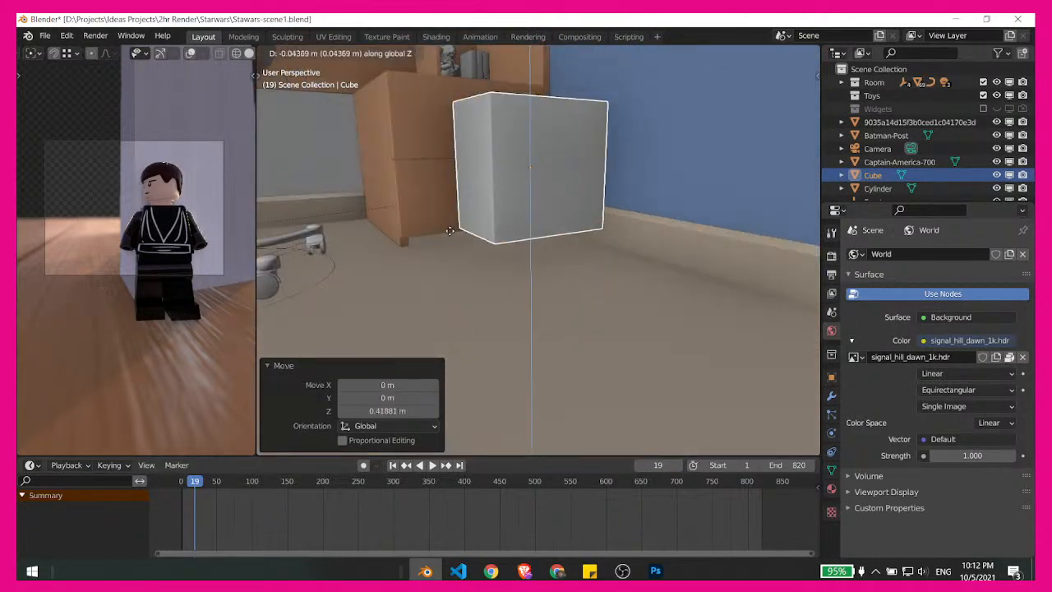
left_click(500, 235)
middle_click_drag(500, 235, 600, 257)
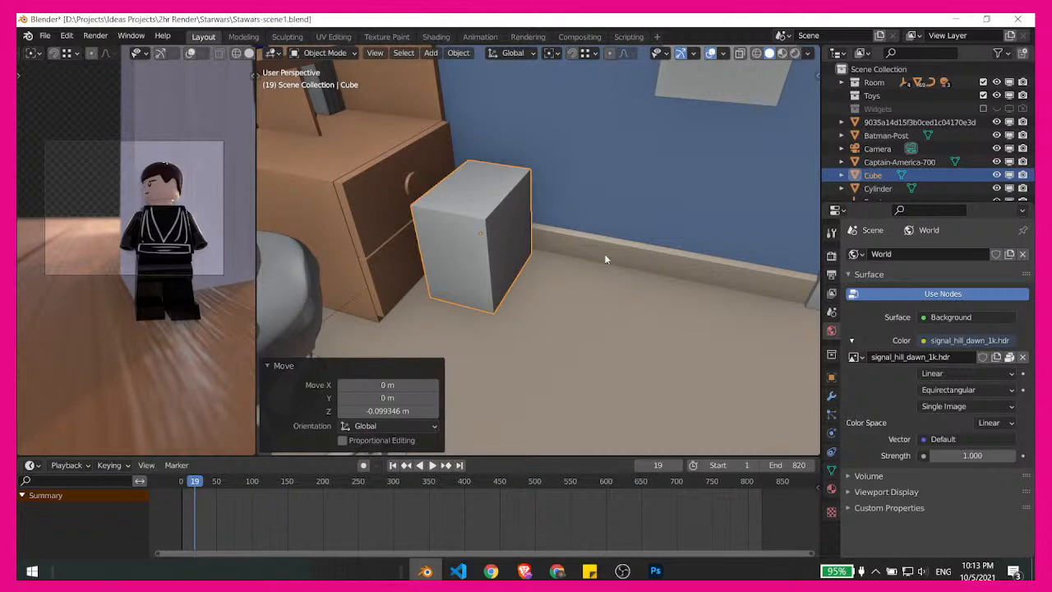
- Move the Lego figure's Empty.002 controller from the toy stand to the box's base, about -0.32 m in X and -2.32 m in Y
middle_click_drag(605, 255, 604, 237)
scroll(633, 251, "up", 4)
scroll(698, 317, "down", 8)
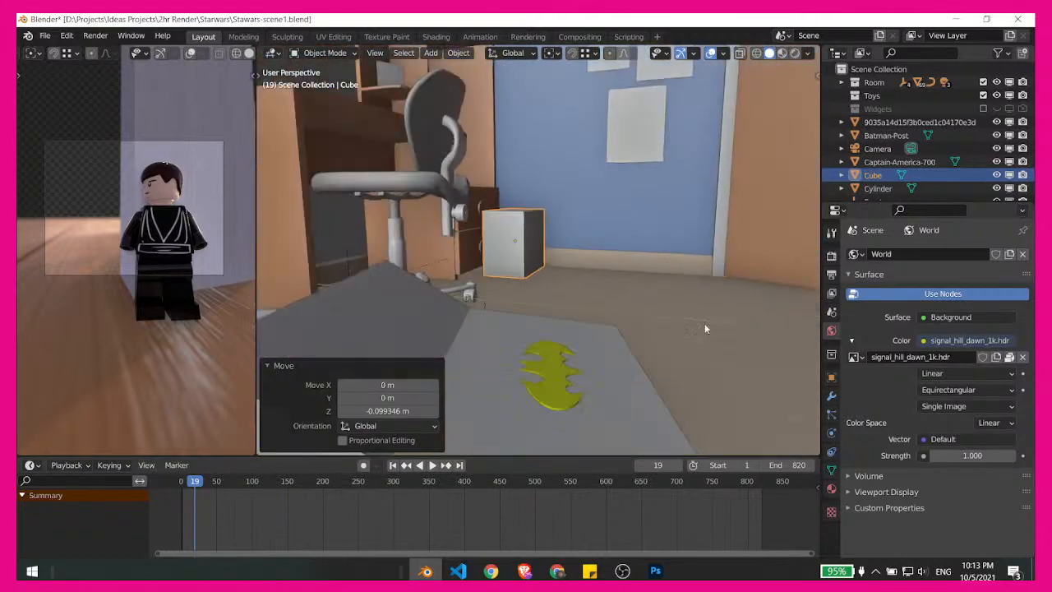
scroll(475, 246, "up", 6)
left_click(605, 267)
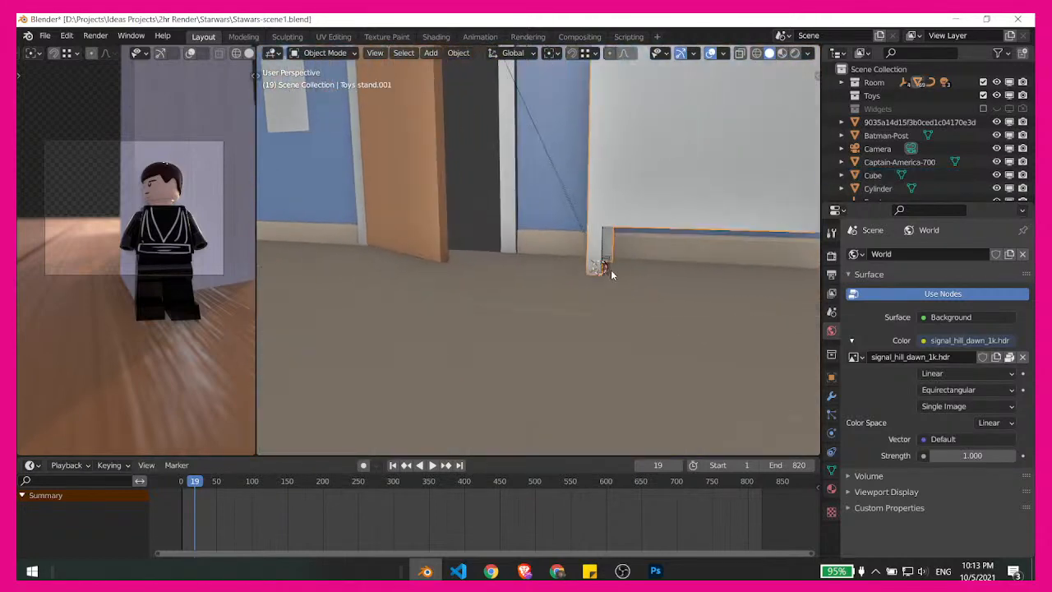
left_click(610, 268)
middle_click_drag(610, 268, 596, 307)
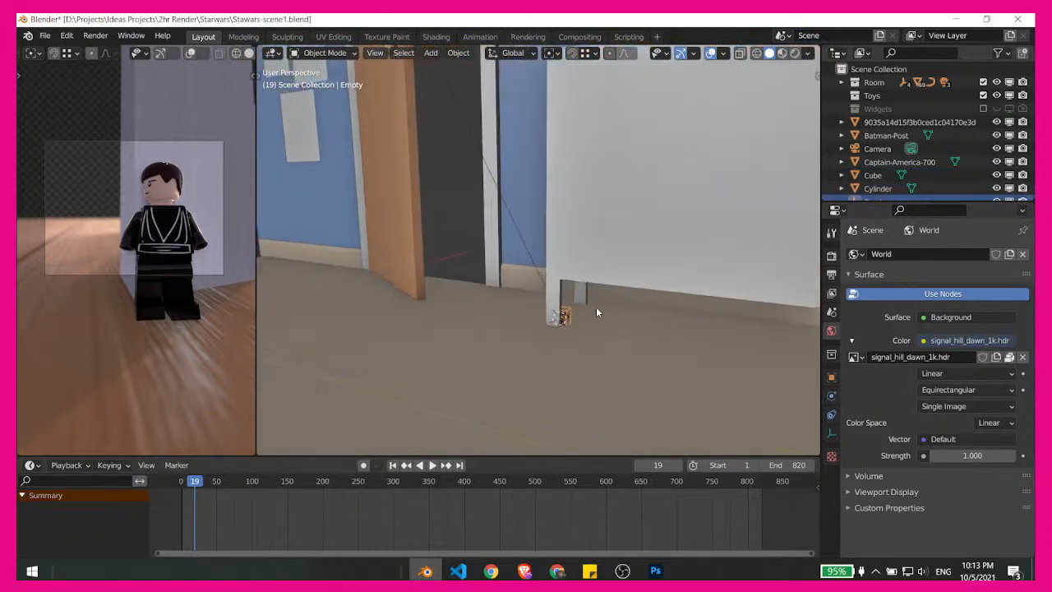
key("KP_Decimal")
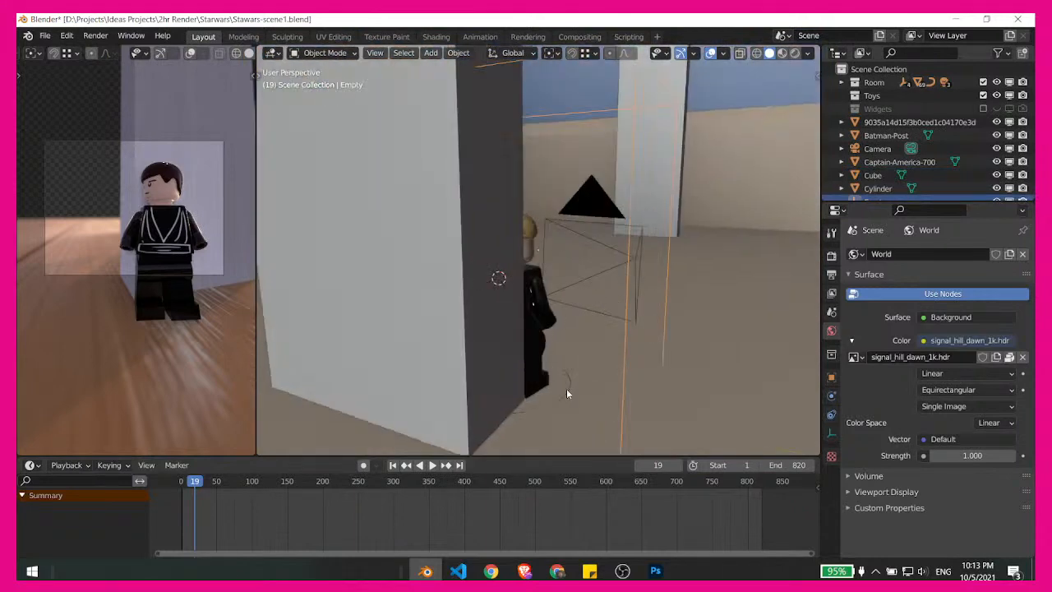
left_click(567, 388)
key("KP_Decimal")
middle_click_drag(466, 301, 494, 304)
key("g")
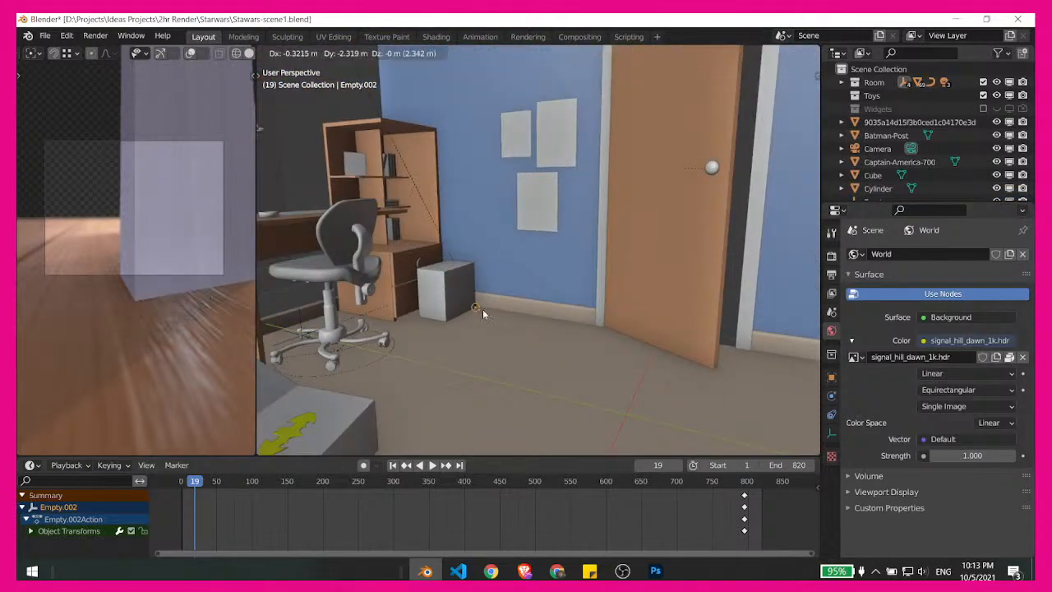
left_click(483, 309)
- Raise the Lego figure about 0.03 m along Z beside the box's lower corner
key("KP_Decimal")
middle_click_drag(532, 362, 608, 228)
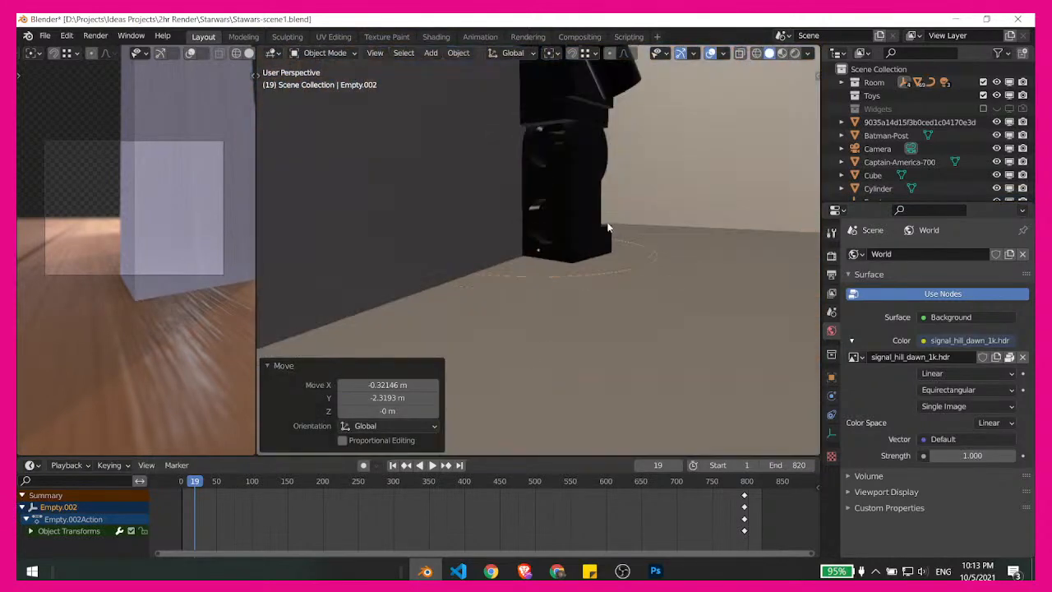
scroll(679, 362, "down", 9)
middle_click_drag(679, 363, 621, 338)
key("g")
key("z")
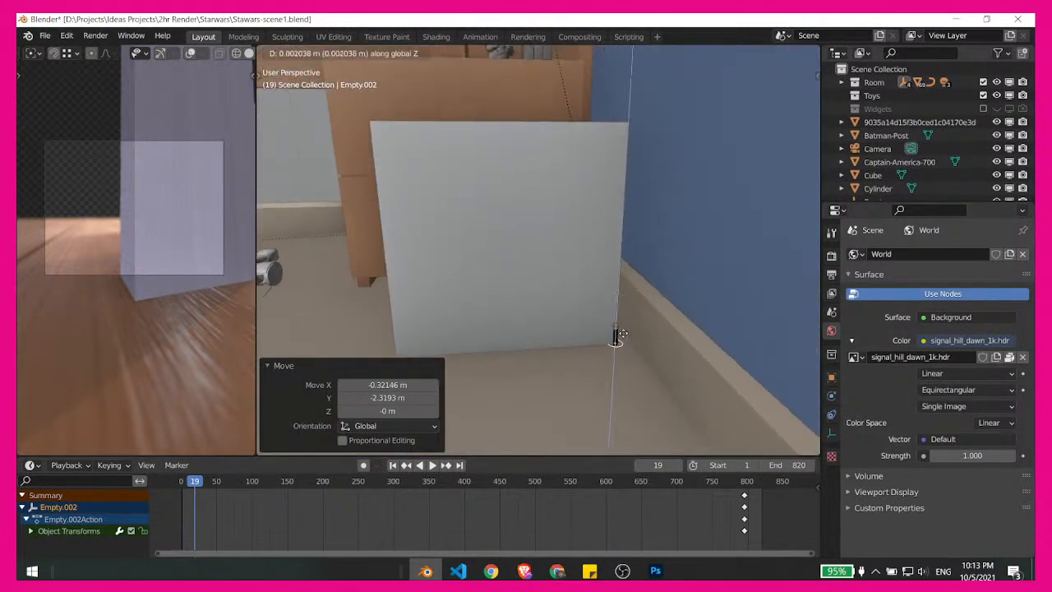
left_click(626, 322)
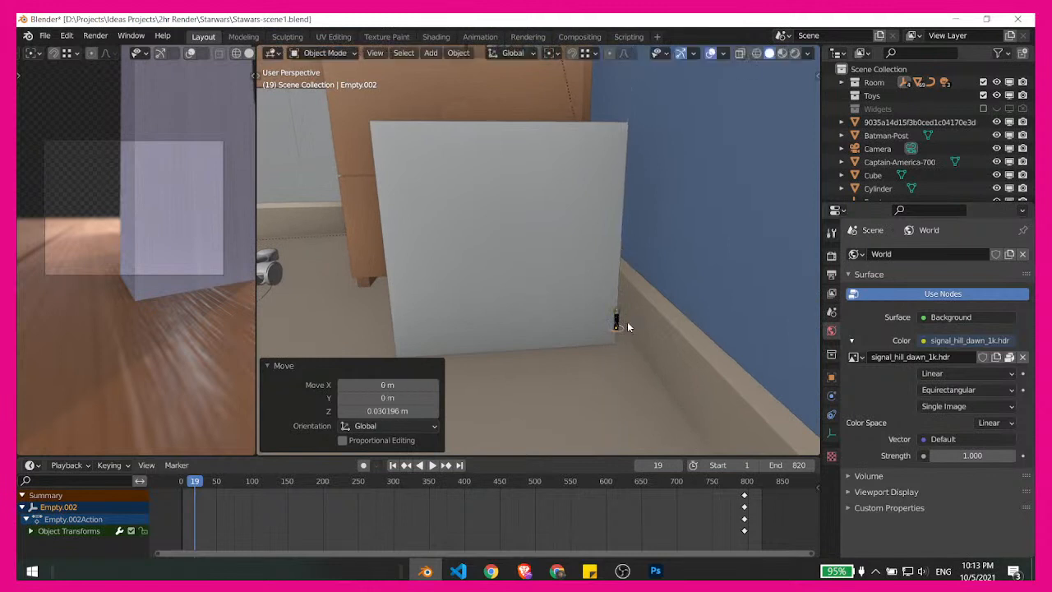
middle_click_drag(625, 322, 624, 289)
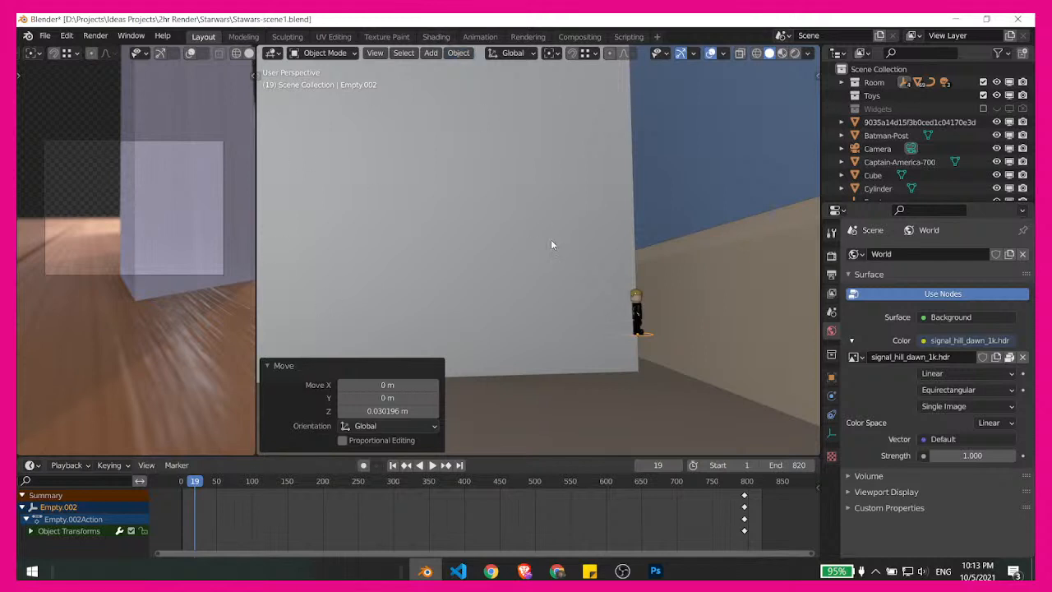
key("g")
key("z")
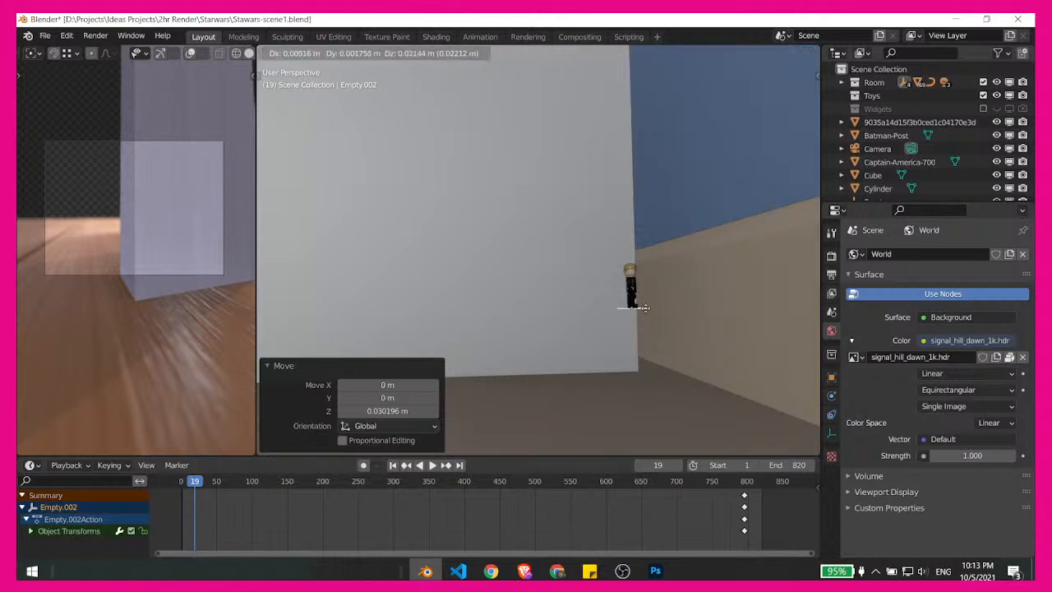
right_click(626, 253)
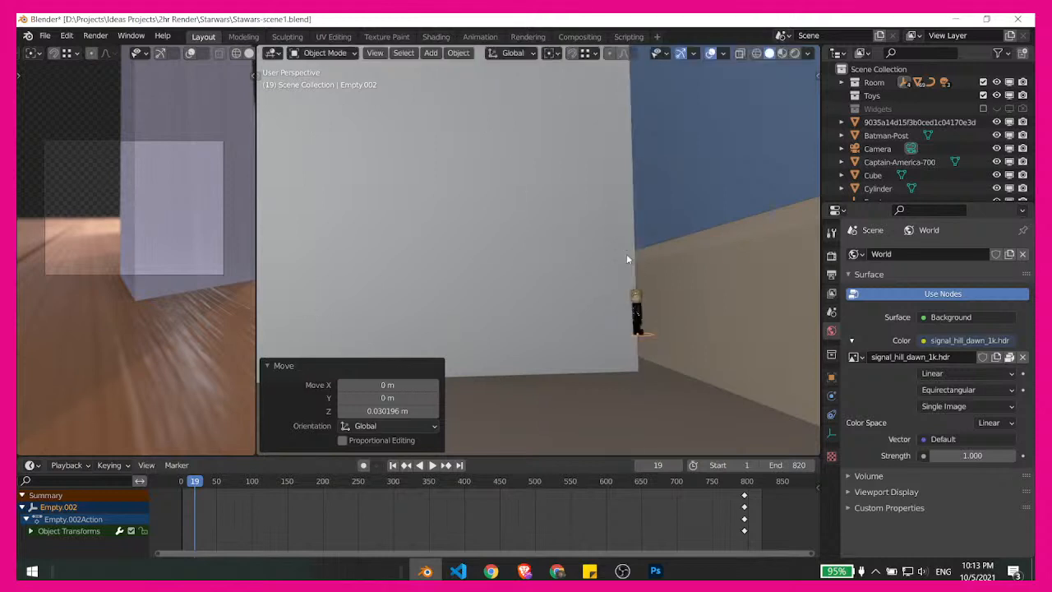
- Undo the Lego figure's moves to put it back at the toy stand
scroll(581, 266, "down", 7)
middle_click_drag(581, 270, 688, 321)
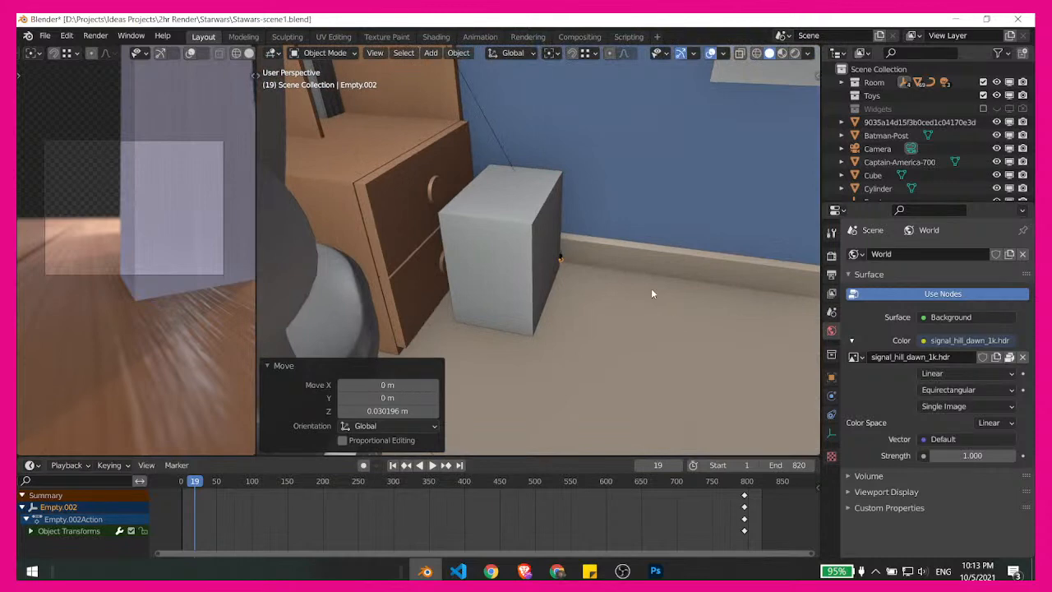
key("ctrl+z")
key("ctrl+z")
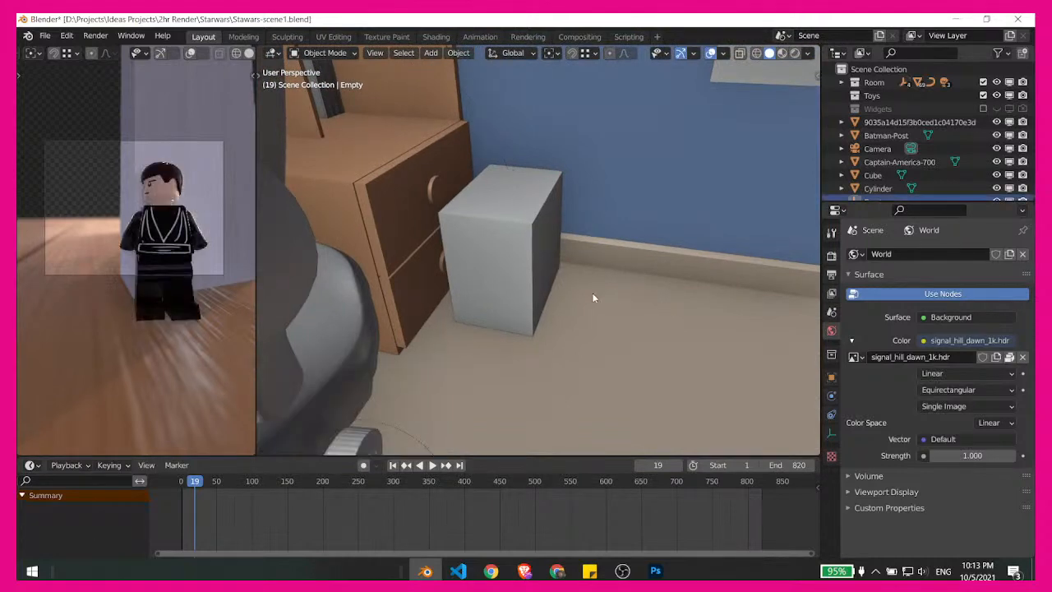
- Duplicate the box and offset the copy about 0.27 m along Y, away from the drawer unit
middle_click_drag(638, 247, 586, 333, "shift")
scroll(580, 304, "up", 3)
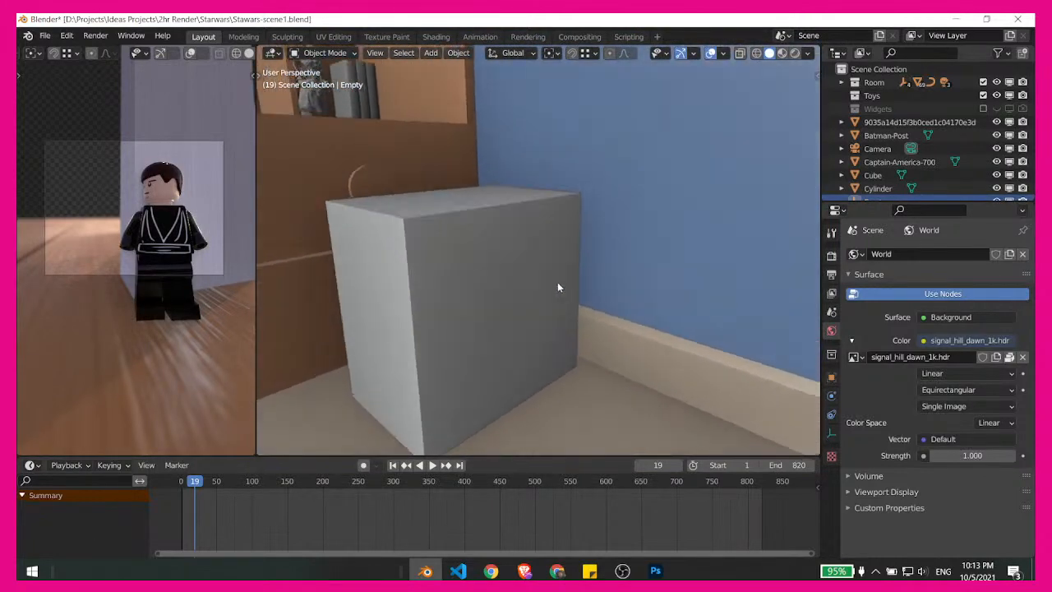
left_click(558, 287)
scroll(567, 280, "down", 2)
middle_click_drag(533, 275, 571, 294)
key("shift+d")
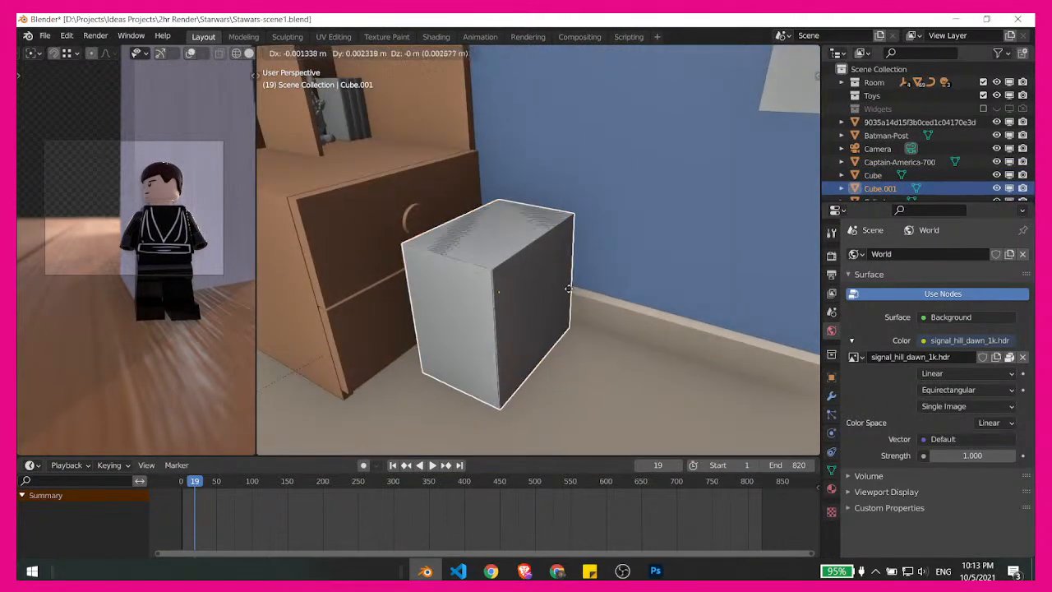
key("y")
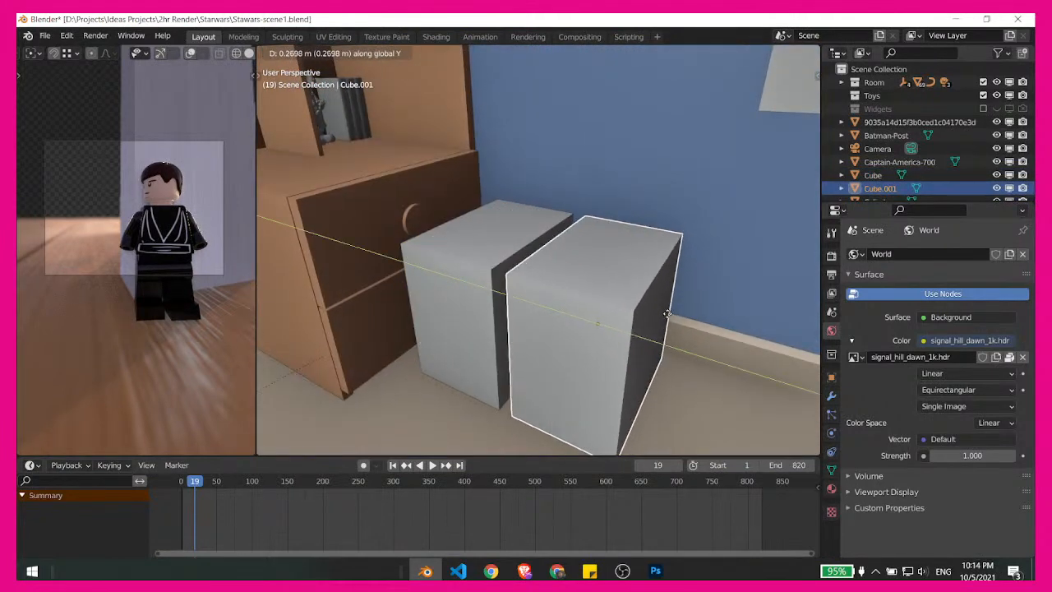
left_click(667, 313)
- Scale the duplicated box uniformly to about 0.524
key("s")
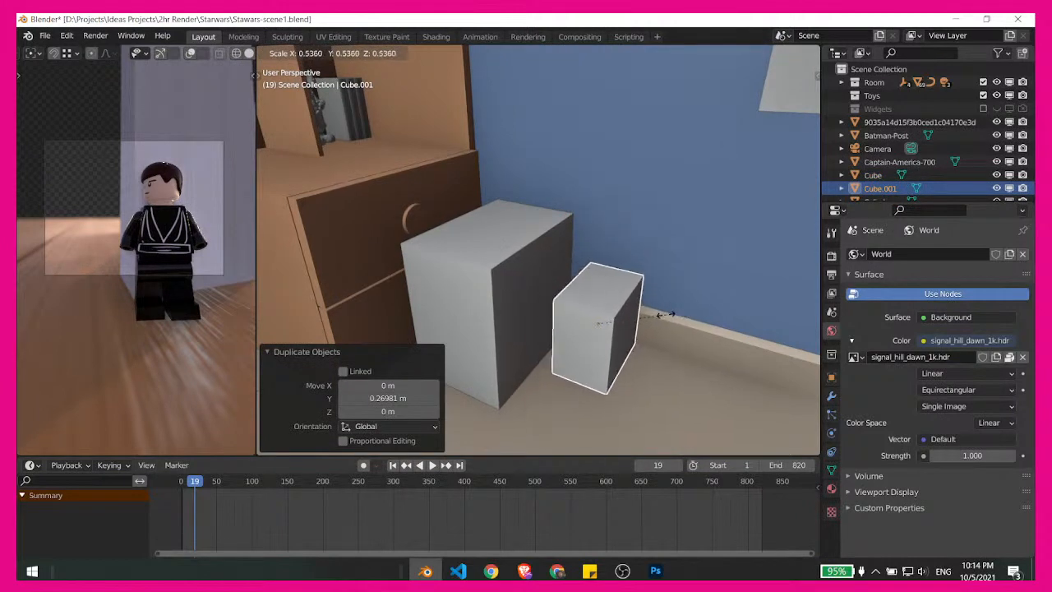
left_click(665, 319)
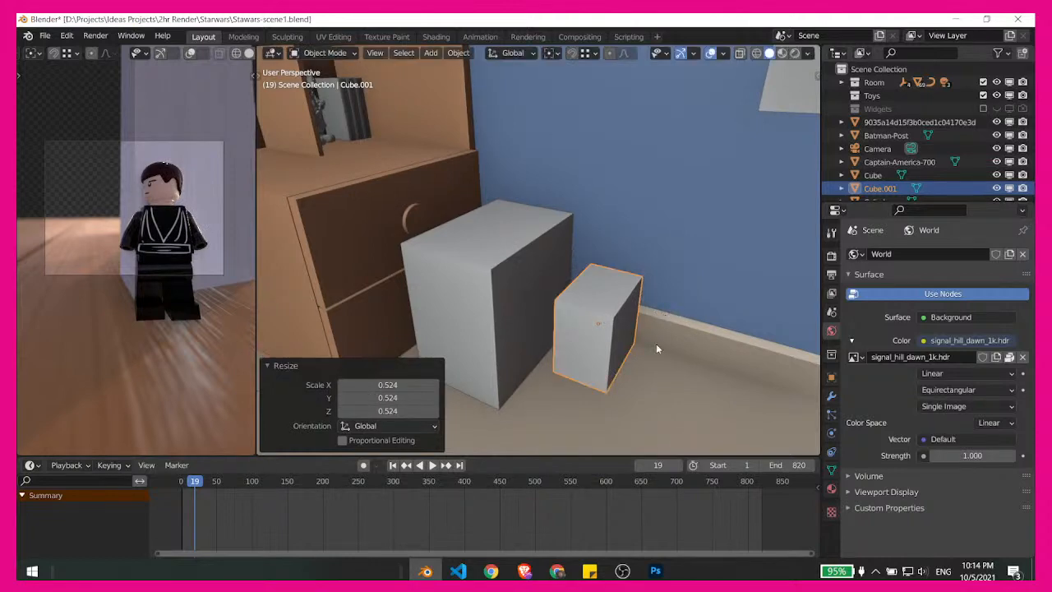
mouse_move(656, 345)
middle_mouse_down()
mouse_move(640, 306)
mouse_move(648, 338)
mouse_move(643, 312)
mouse_move(667, 333)
mouse_move(659, 356)
middle_mouse_up()
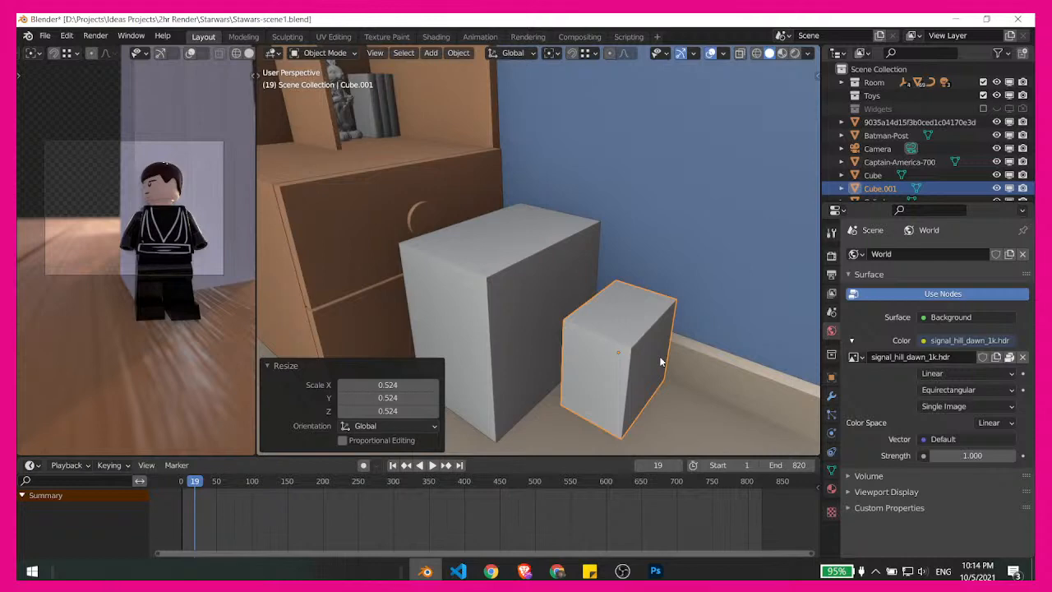
- Examine the desk, shelves and drawer unit around the two boxes from several angles
middle_click_drag(529, 176, 561, 263)
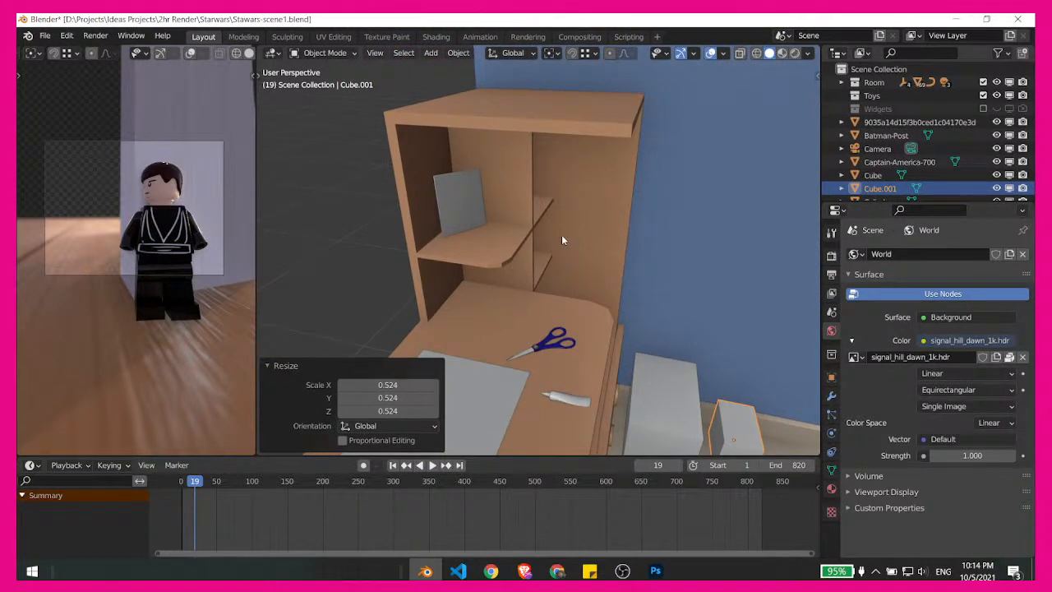
scroll(563, 263, "down", 3)
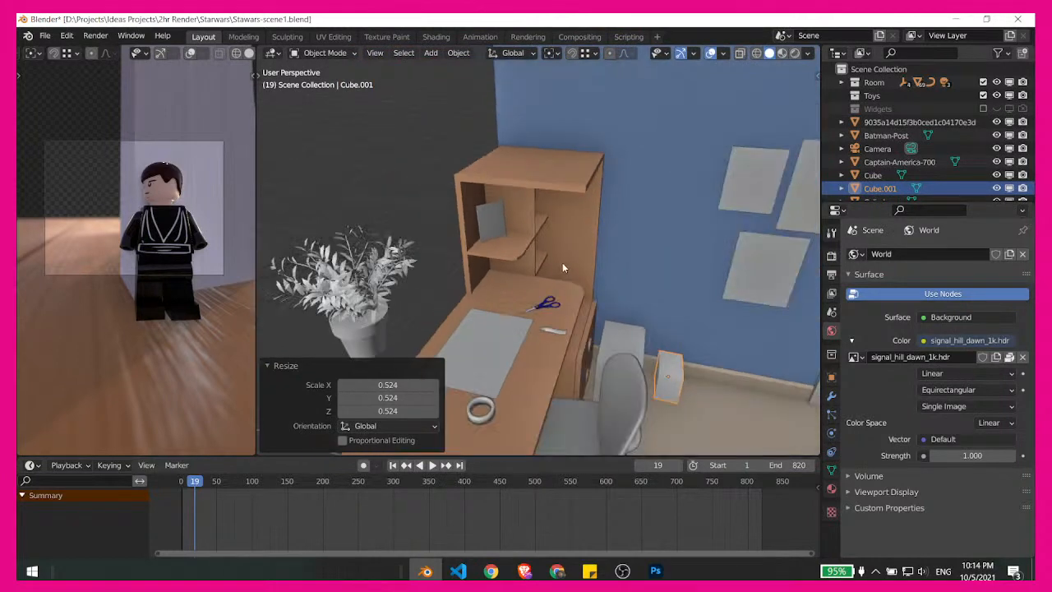
middle_click_drag(563, 262, 601, 298)
scroll(584, 234, "up", 2)
scroll(580, 271, "up", 2)
scroll(559, 220, "up", 2)
middle_click_drag(573, 234, 608, 216, "shift")
scroll(596, 321, "down", 2)
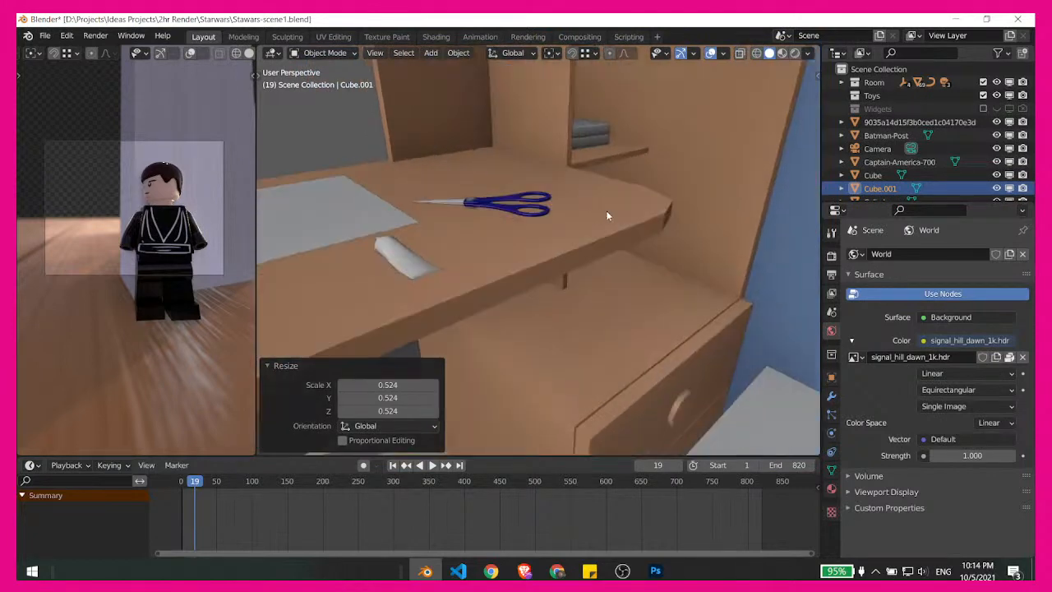
scroll(577, 265, "down", 3)
middle_click_drag(577, 269, 654, 273)
scroll(629, 247, "up", 2)
scroll(622, 279, "up", 1)
middle_click_drag(744, 236, 618, 277, "shift")
middle_click_drag(589, 318, 505, 271, "shift")
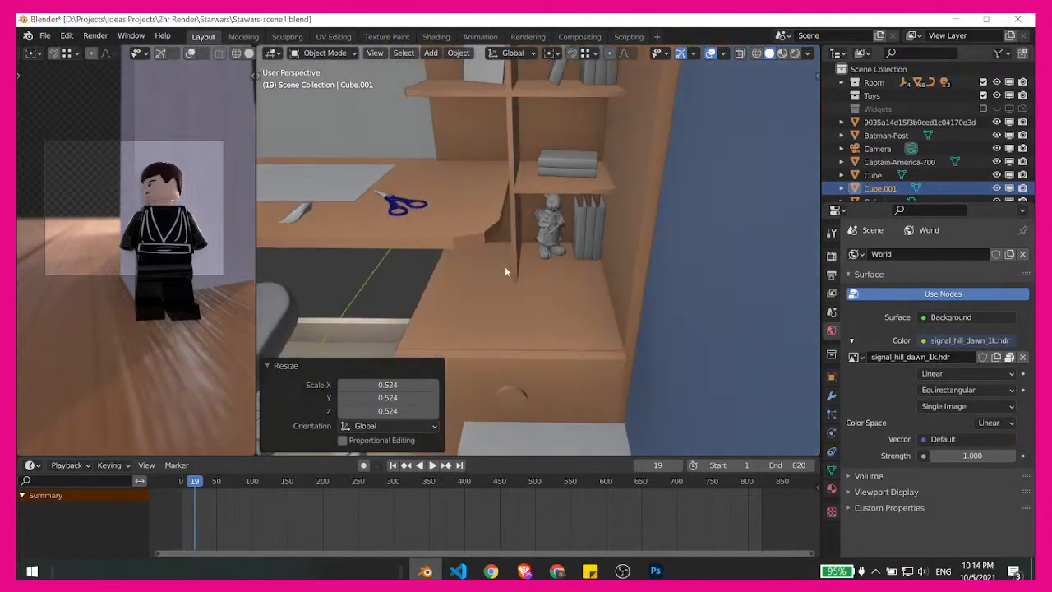
middle_click_drag(325, 264, 547, 319)
scroll(547, 319, "up", 4)
middle_click_drag(601, 219, 486, 237, "shift")
left_click(486, 237)
key("ctrl+Tab")
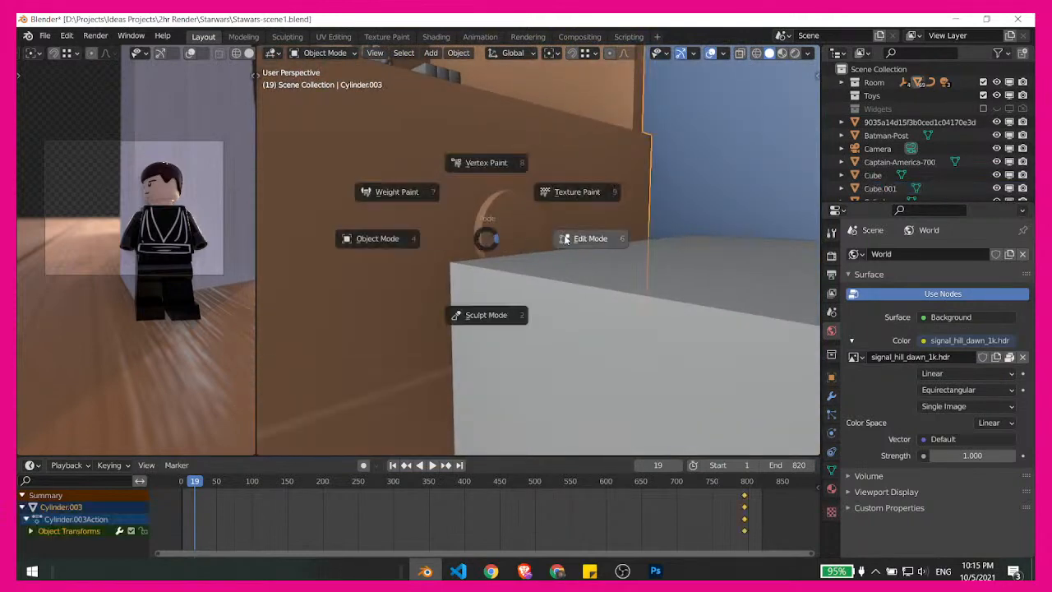
left_click(564, 238)
key("ctrl+Tab")
left_click(448, 236)
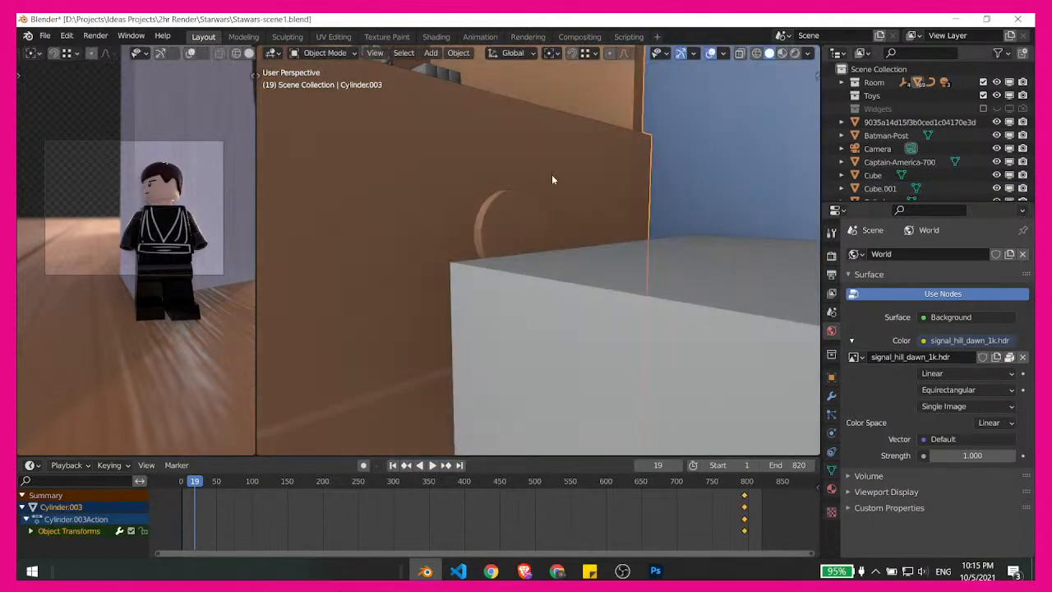
- Save the scene file
scroll(581, 247, "down", 3)
middle_click_drag(582, 247, 530, 272)
key("ctrl+s")
scroll(577, 305, "up", 1)
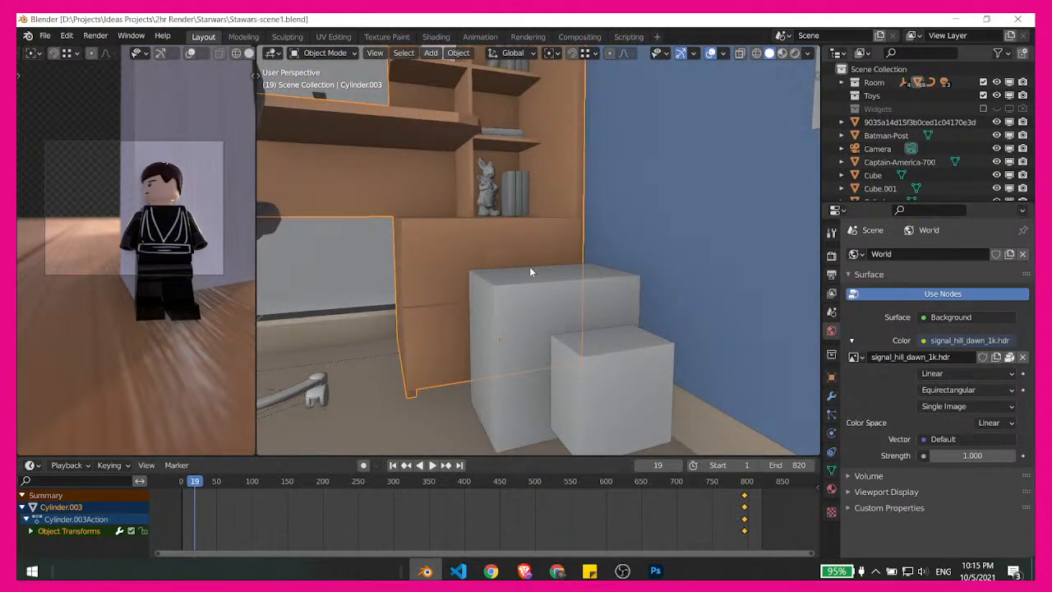
middle_click_drag(530, 273, 532, 272)
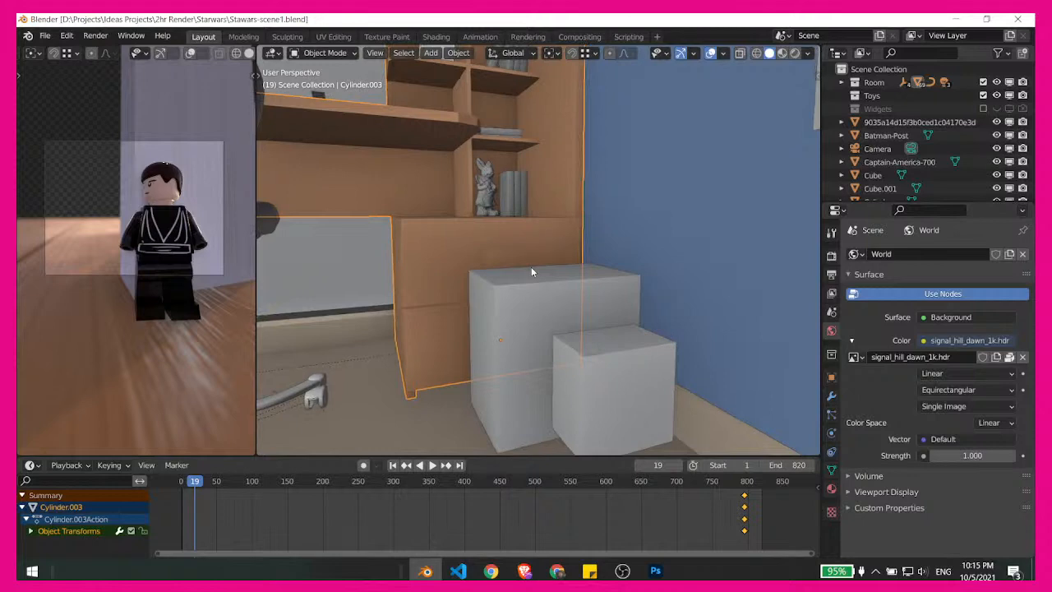
- Lower the small box onto the floor and move it about -0.09 m along Y, close to the large box
left_click(616, 362)
middle_click_drag(635, 339, 699, 268)
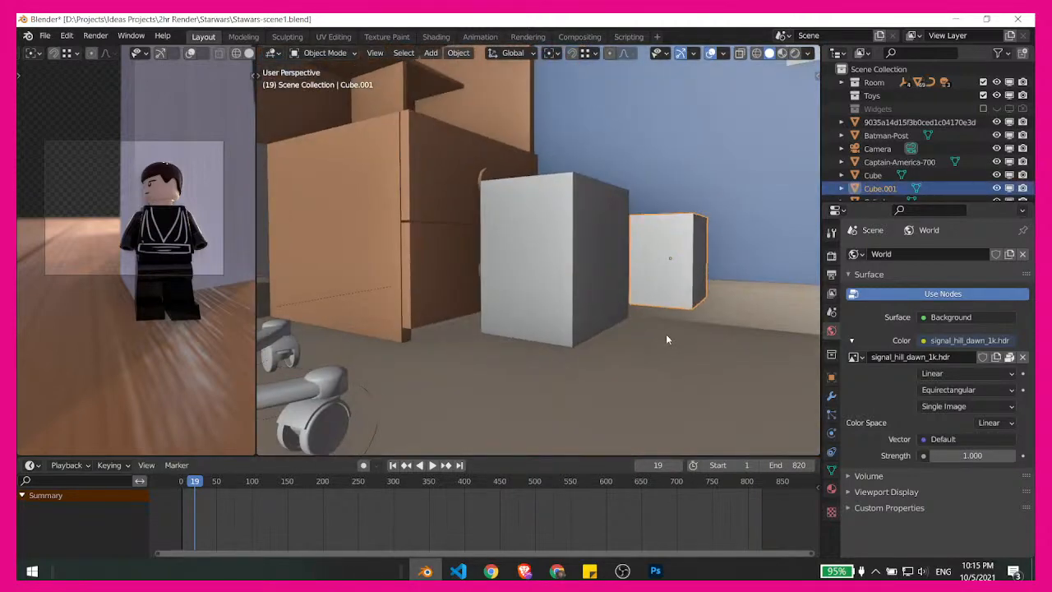
key("g")
key("z")
left_click(629, 317)
middle_click_drag(649, 328, 681, 317)
key("g")
key("y")
left_click(620, 349)
- Stretch the small box along Z by a factor of about 1.464
key("s")
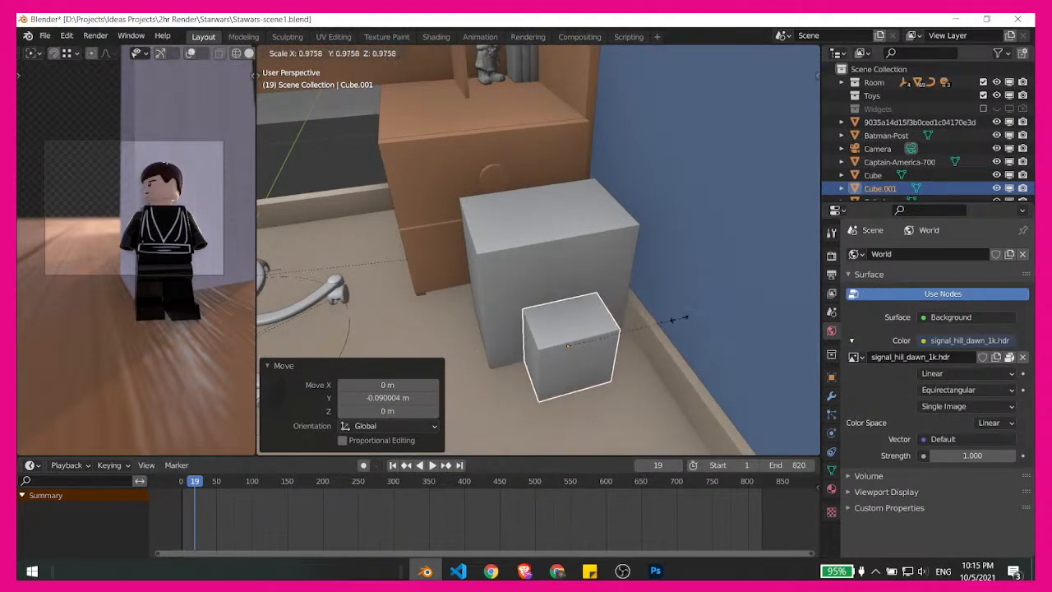
key("Escape")
key("s")
key("x")
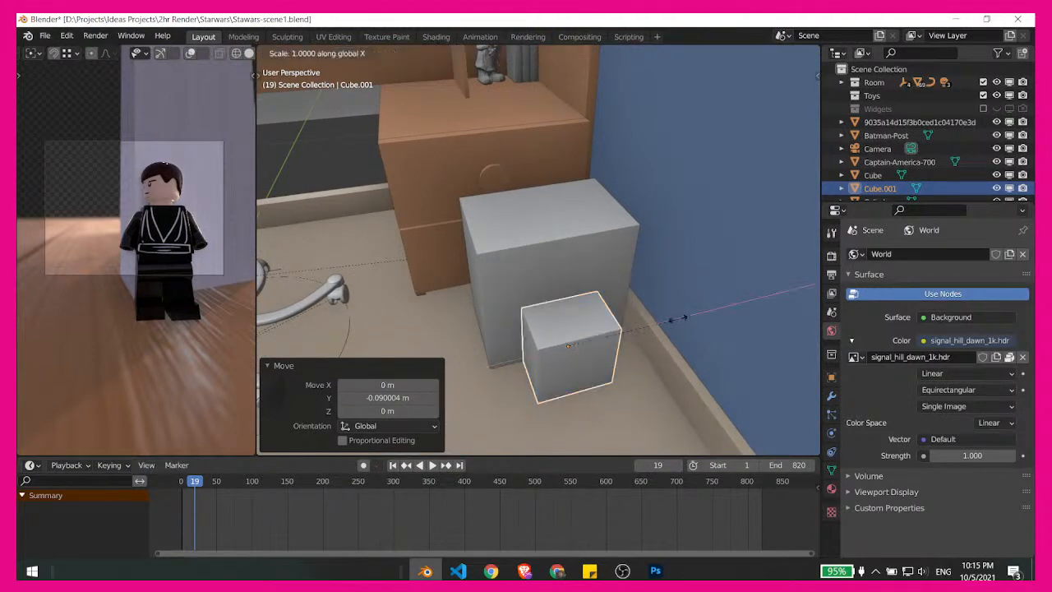
key("z")
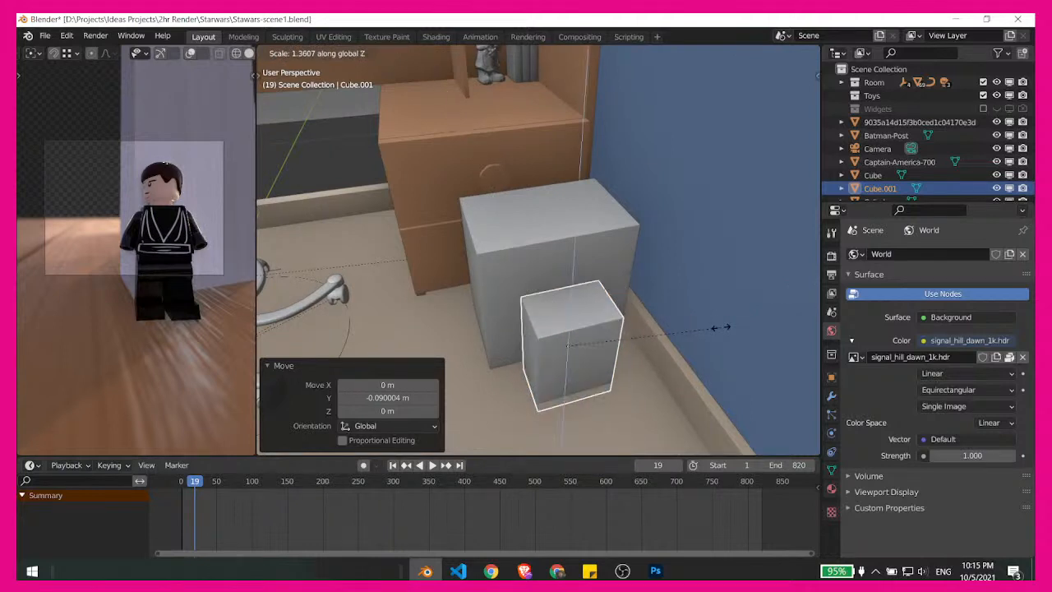
left_click(636, 357)
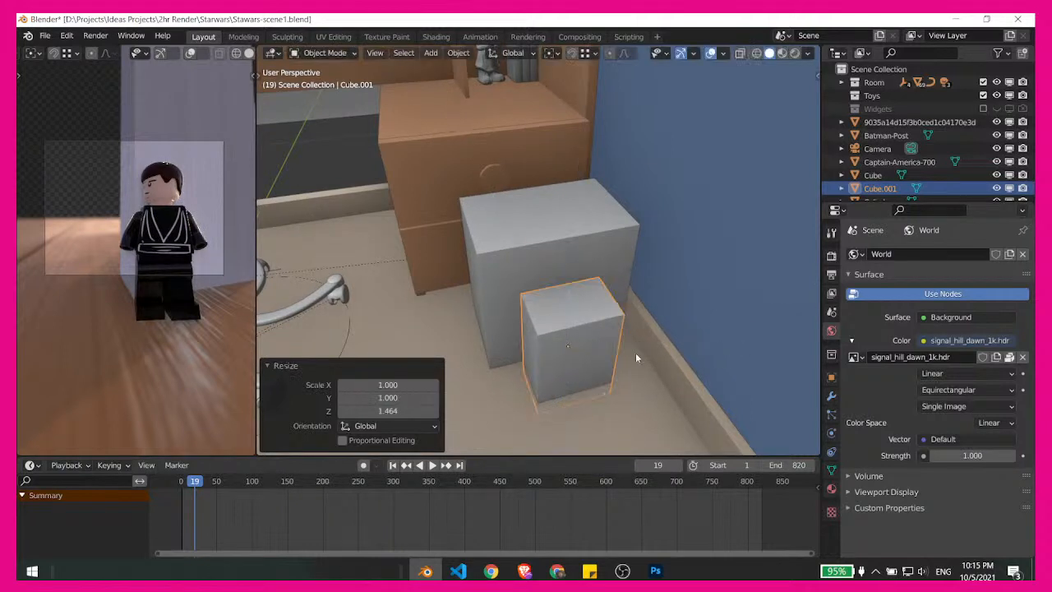
- Raise the small box about 0.043 m along Z so its base rests on the floor
key("g")
key("z")
left_click(586, 346)
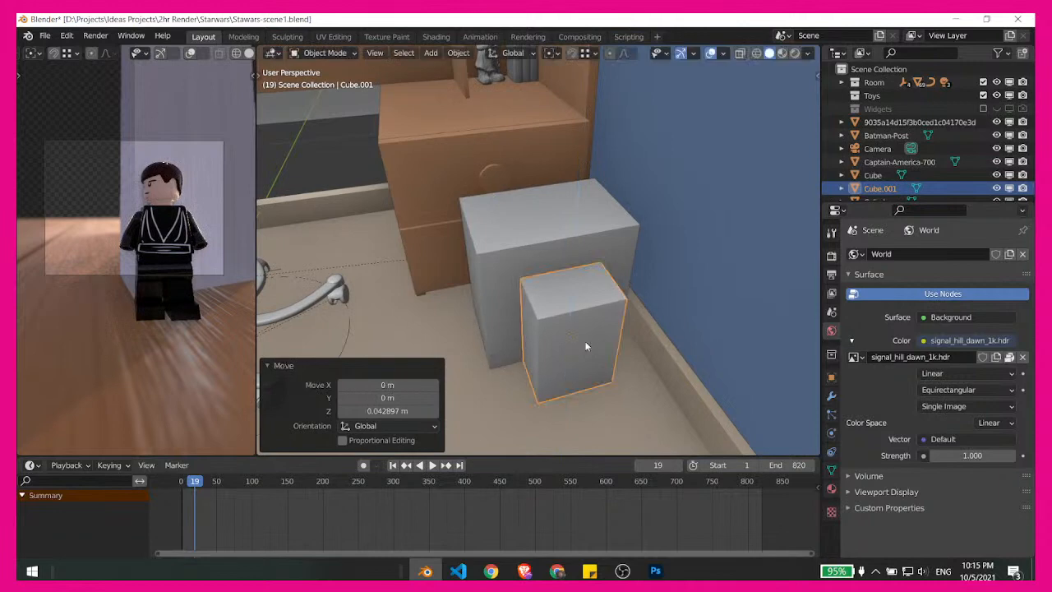
- Move the small box in the horizontal plane by about -0.105 m in X and 0.010 m in Y, toward the wall
middle_click_drag(586, 346, 559, 359)
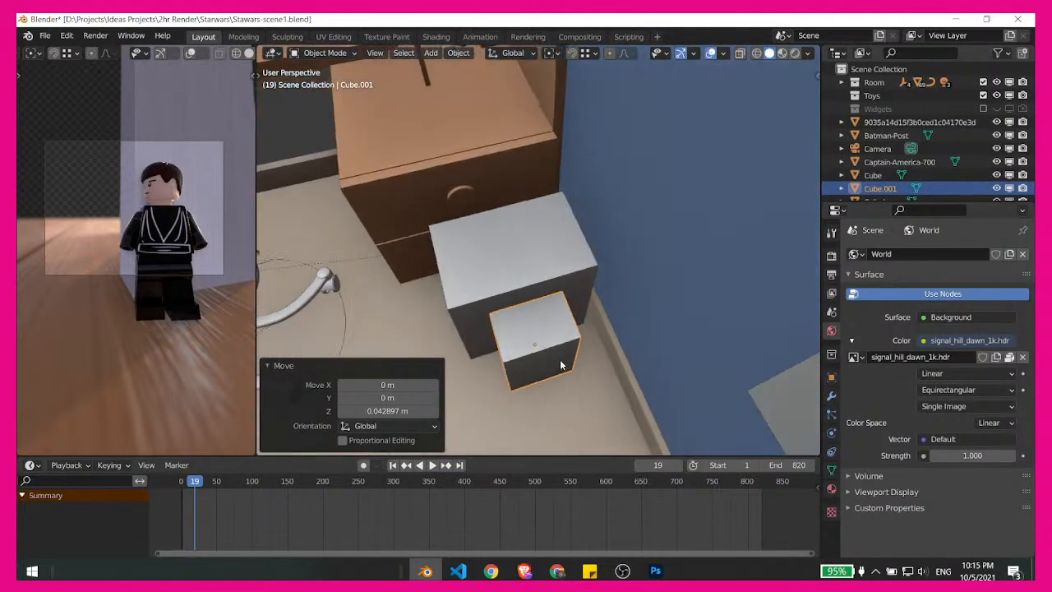
key("g")
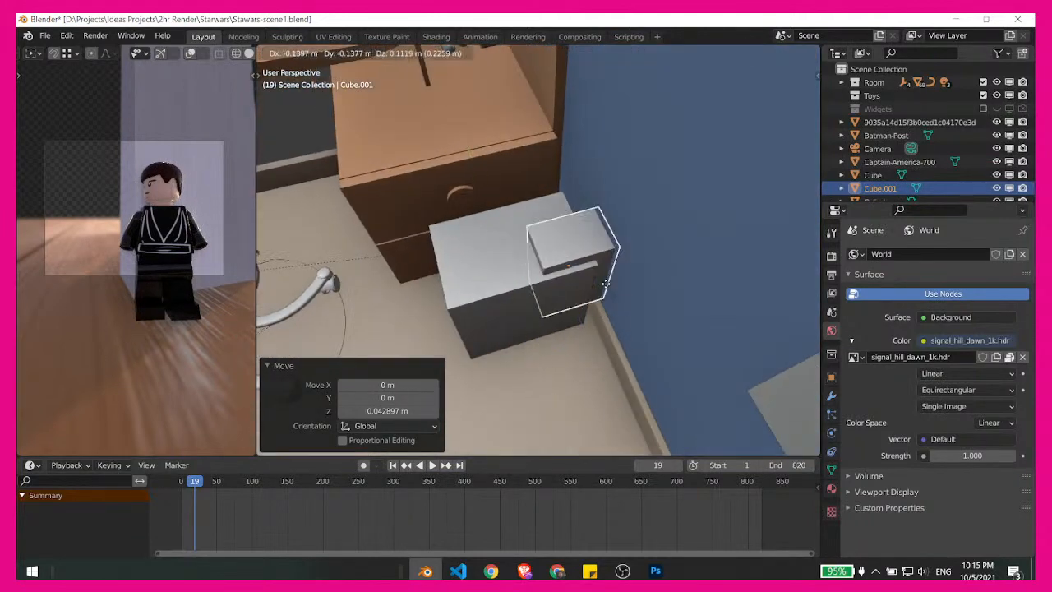
key("Escape")
key("g")
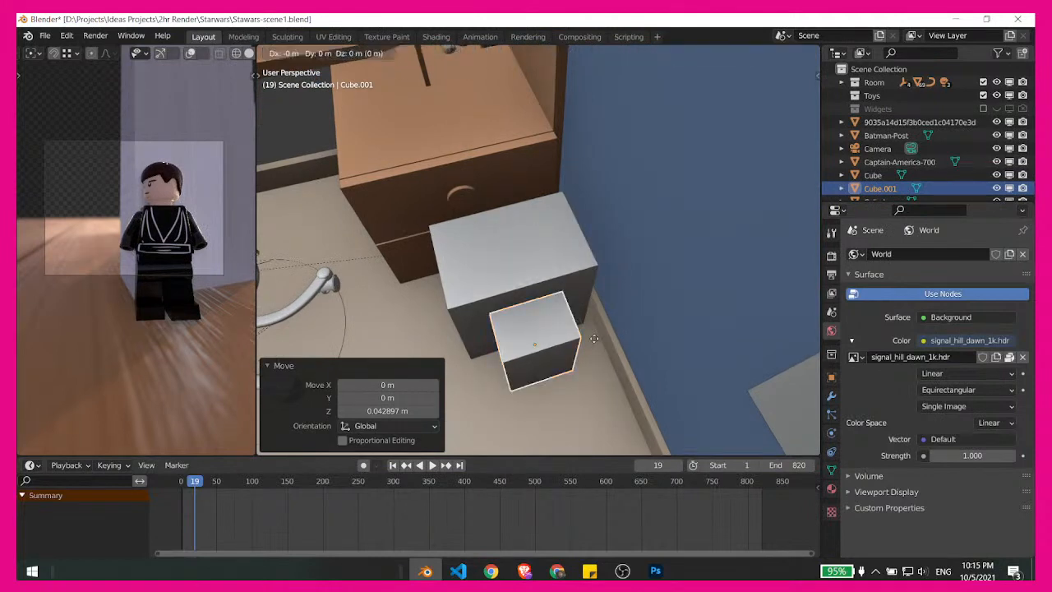
key("shift+z")
left_click(654, 352)
- Rotate the small box about 6.57° around the Z axis
middle_click_drag(653, 352, 606, 313)
key("r")
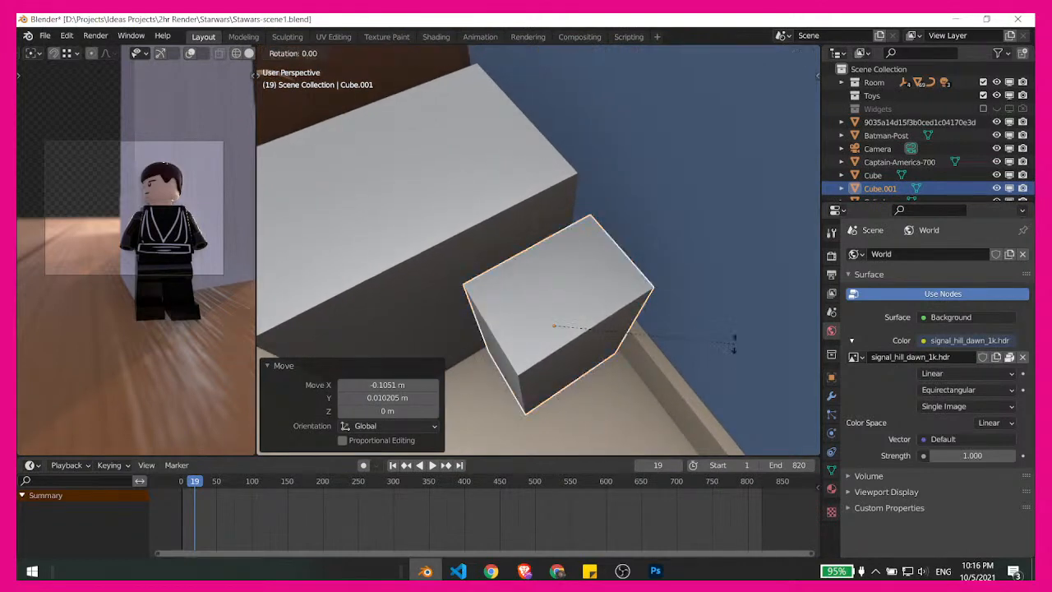
left_click(693, 348)
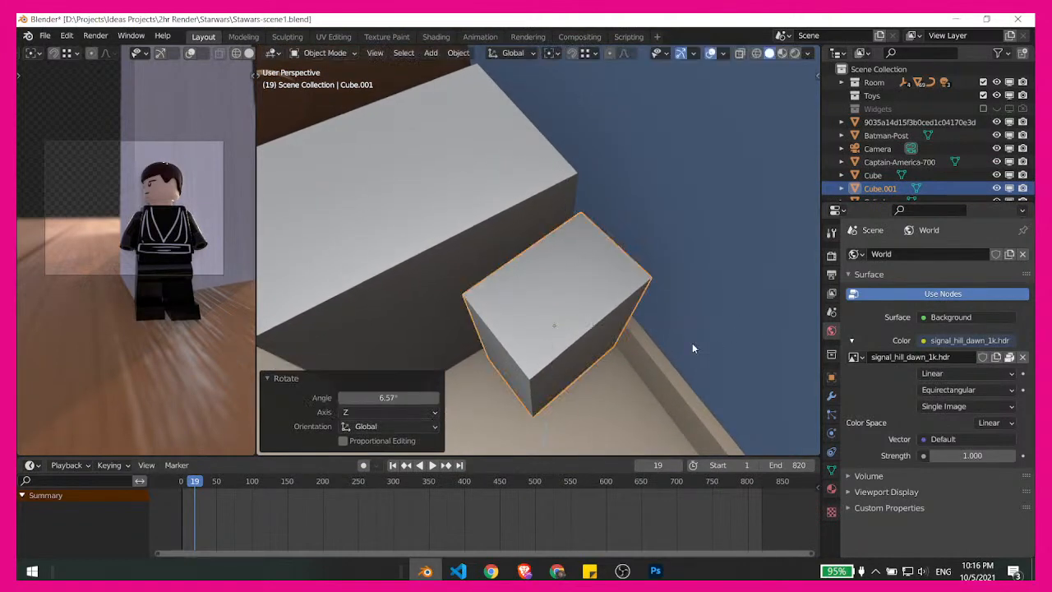
middle_click_drag(692, 349, 641, 344)
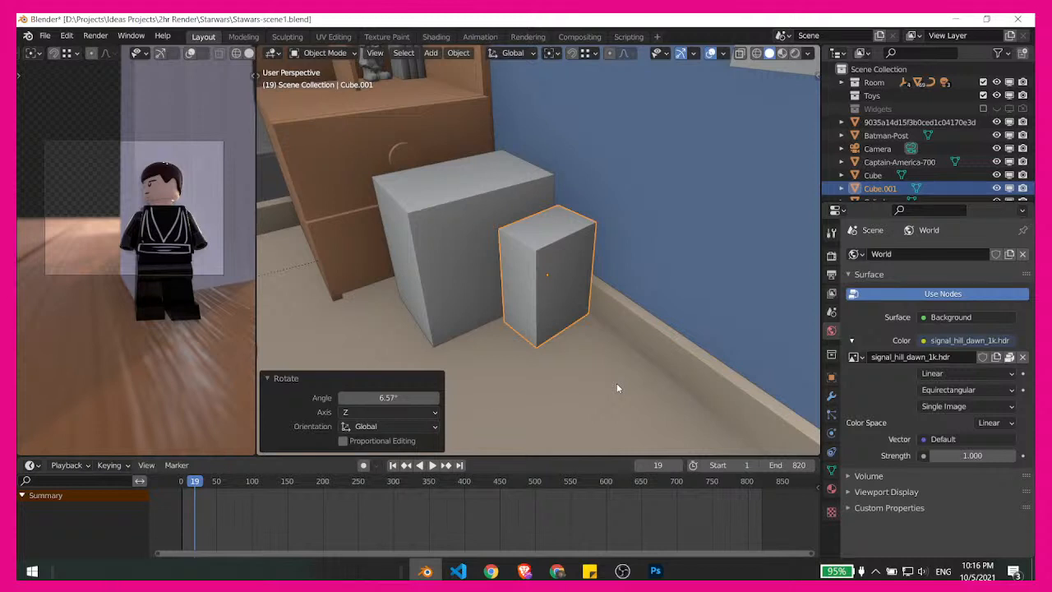
- Try to rotate the door around the Z axis
middle_click_drag(598, 368, 596, 278)
middle_click_drag(570, 244, 603, 353)
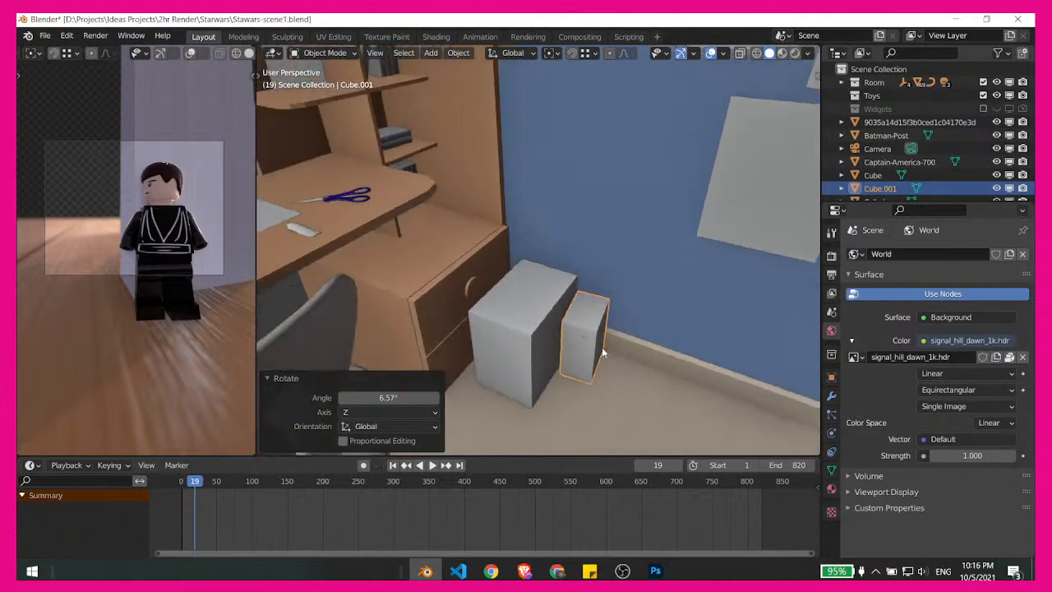
scroll(564, 313, "up", 2)
middle_click_drag(564, 313, 724, 316, "shift")
middle_click_drag(723, 317, 526, 314)
left_click(516, 174)
middle_click_drag(597, 215, 614, 344)
left_click(541, 275)
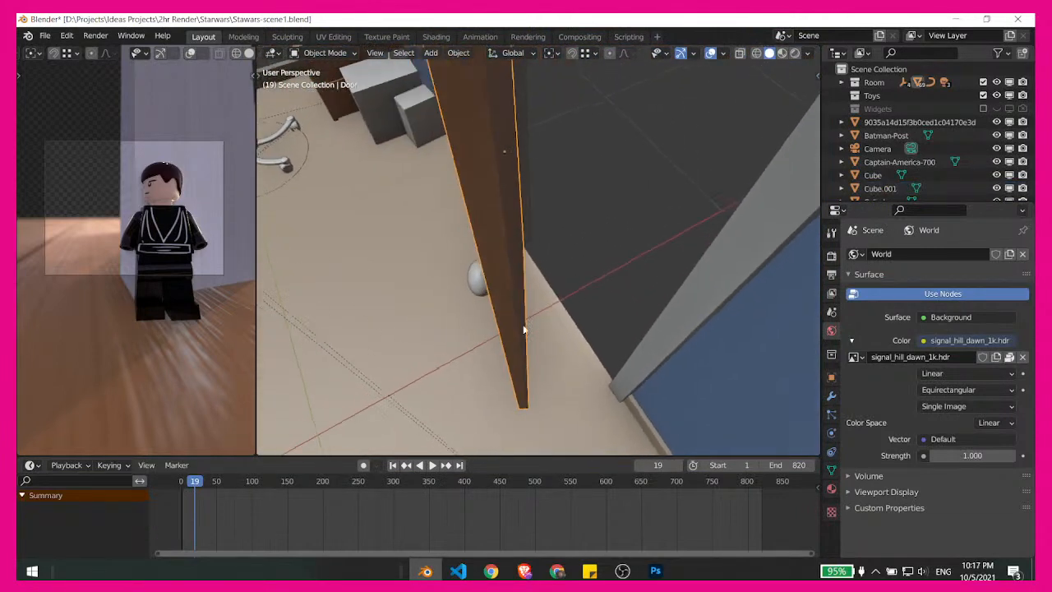
key("r")
key("z")
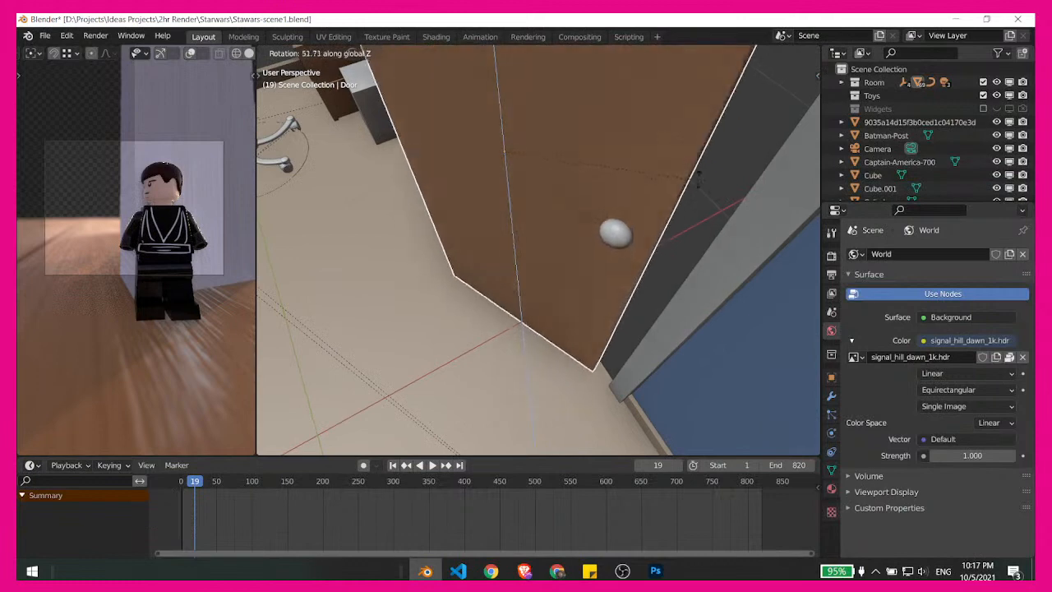
right_click(648, 150)
- Enter Edit Mode on the door and make it see-through with X-ray
middle_click_drag(553, 215, 482, 223)
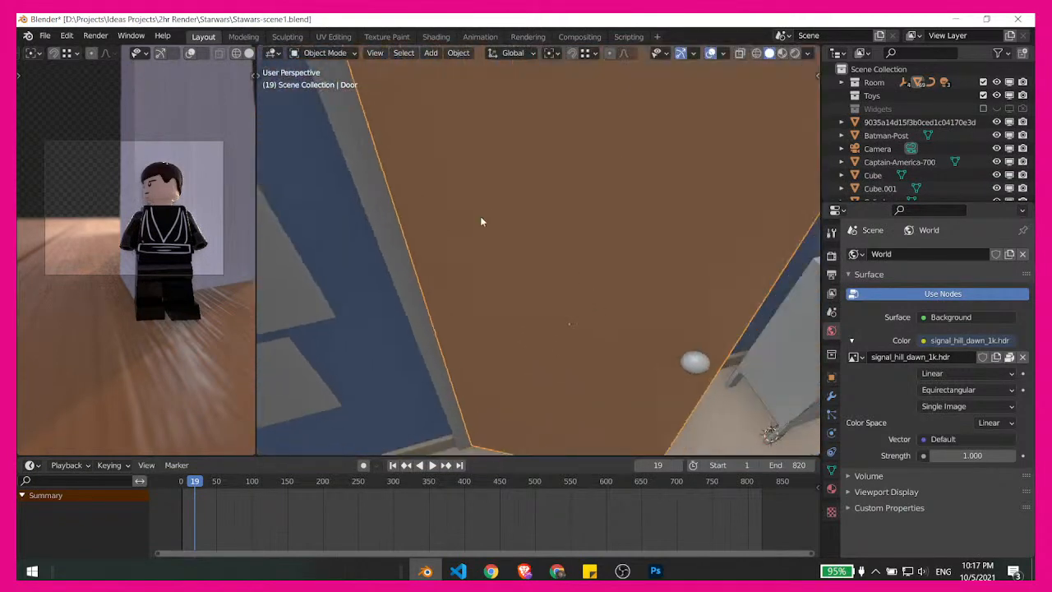
left_click(693, 362)
scroll(693, 364, "down", 3)
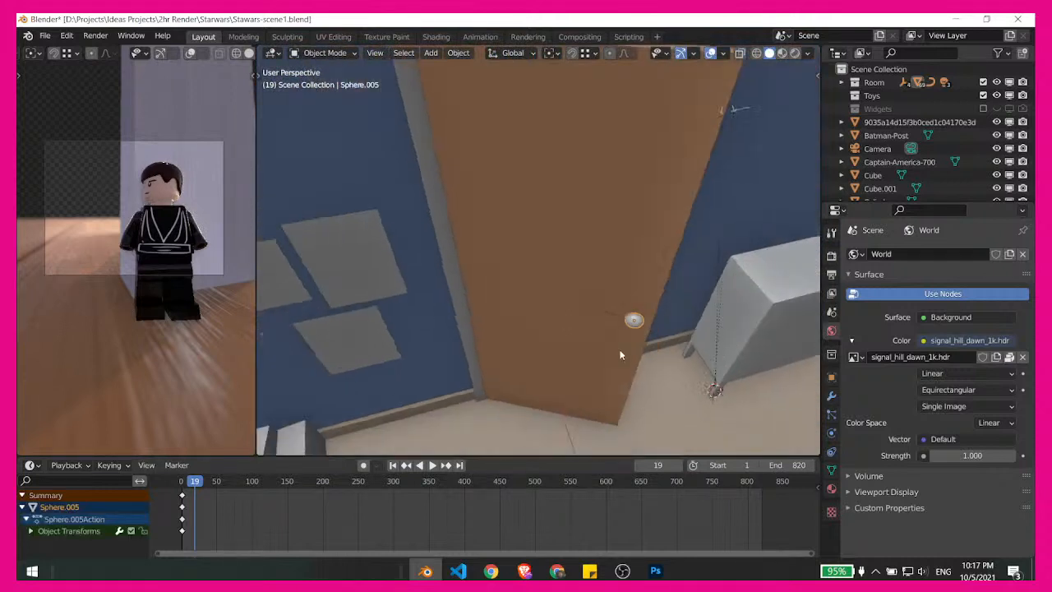
left_click(539, 309)
middle_click_drag(539, 309, 571, 324, "shift")
key("ctrl+Tab")
key("ctrl+Tab")
left_click(668, 333)
key("alt+z")
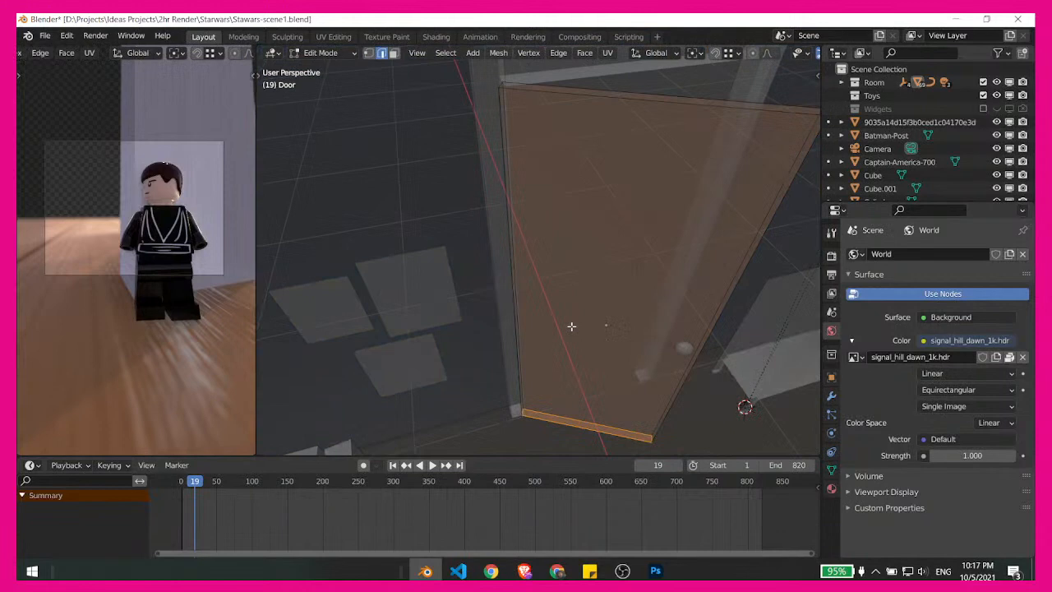
- Snap the 3D cursor to the door's hinge-side edges, then return to Object Mode with X-ray off
left_click(516, 298)
left_click_drag(455, 212, 527, 287)
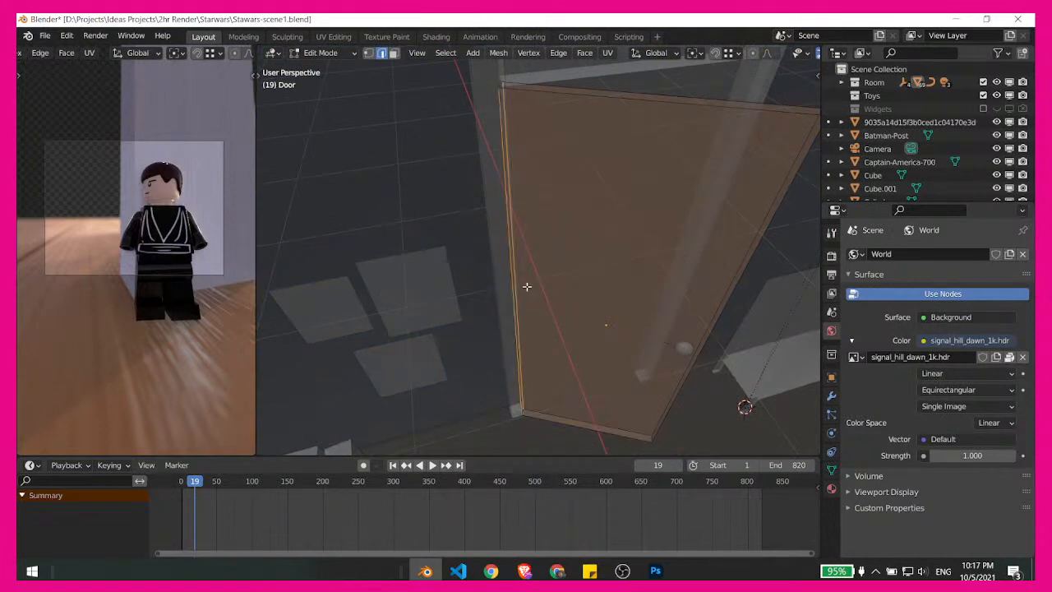
key("shift+s")
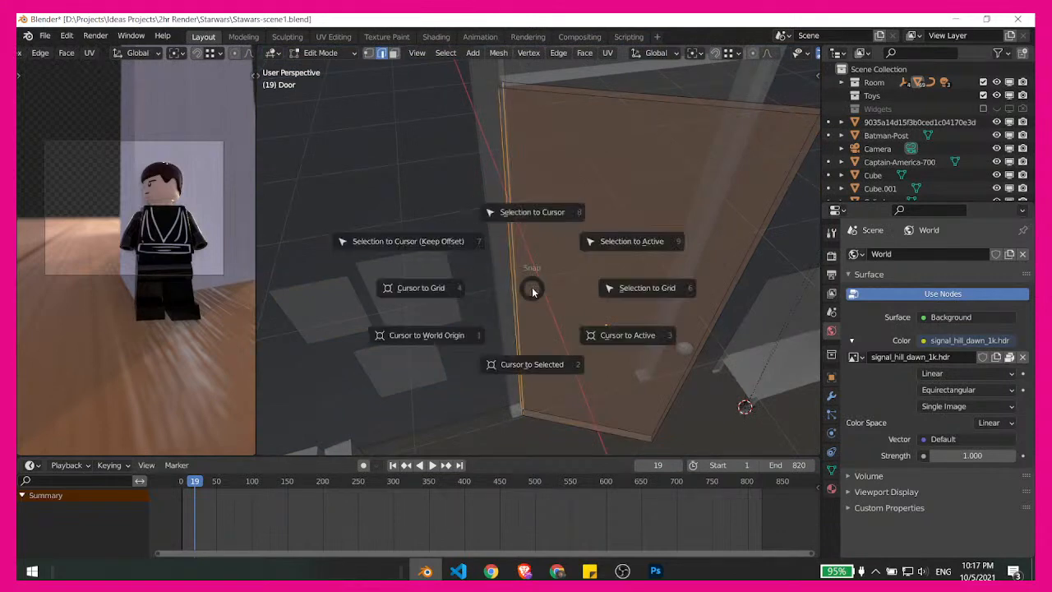
left_click(529, 364)
key("ctrl+Tab")
left_click(520, 313)
key("alt+z")
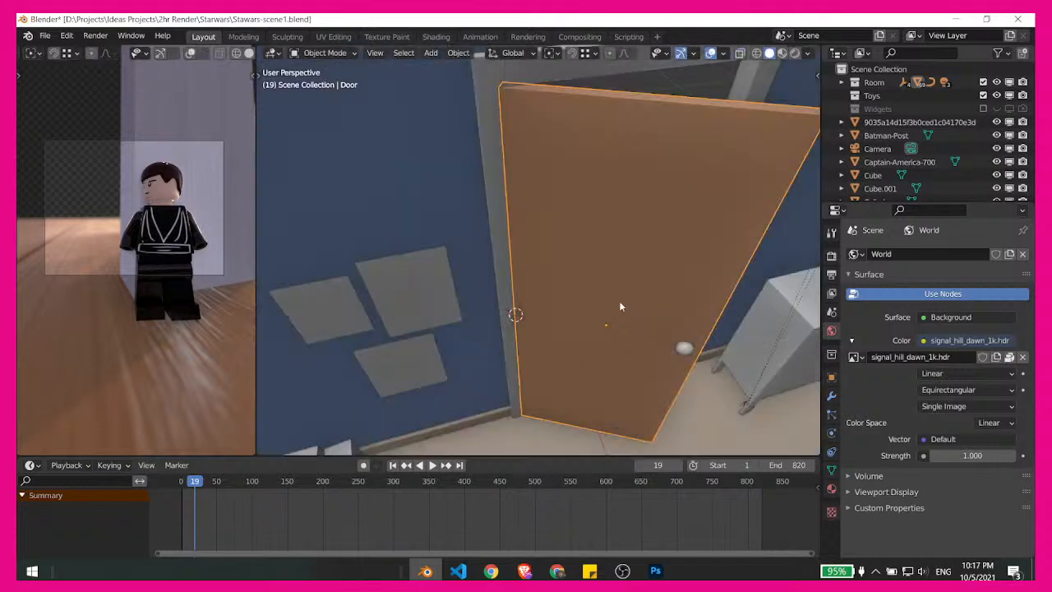
- Set the door's origin to the 3D cursor at its hinge side
right_click(575, 290)
mouse_move(570, 289)
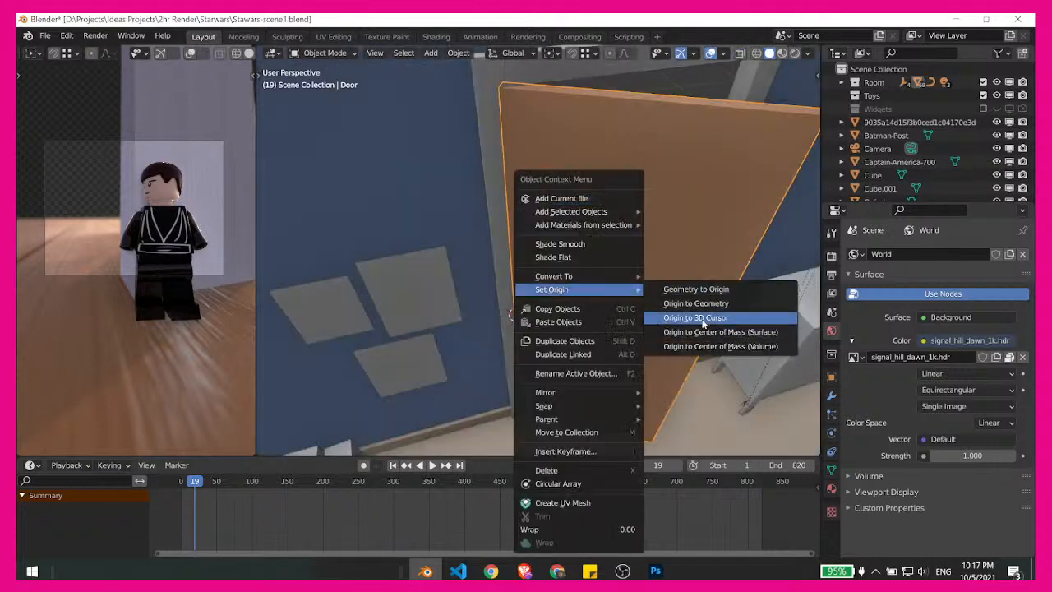
left_click(706, 324)
- Rotate the door about 49.4° around the Z axis so it stands partly closed in its frame
key("r")
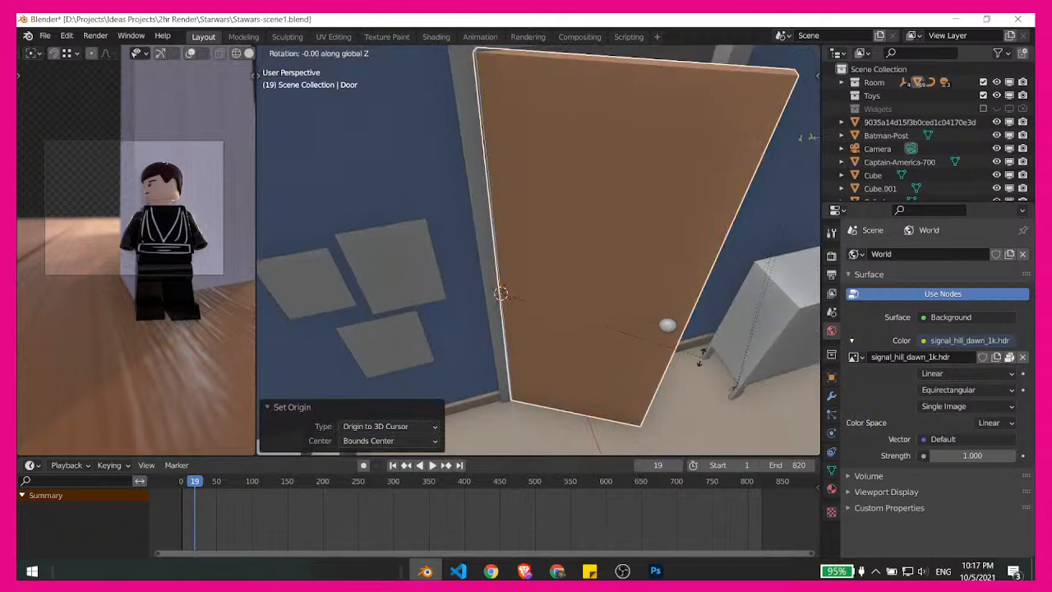
key("z")
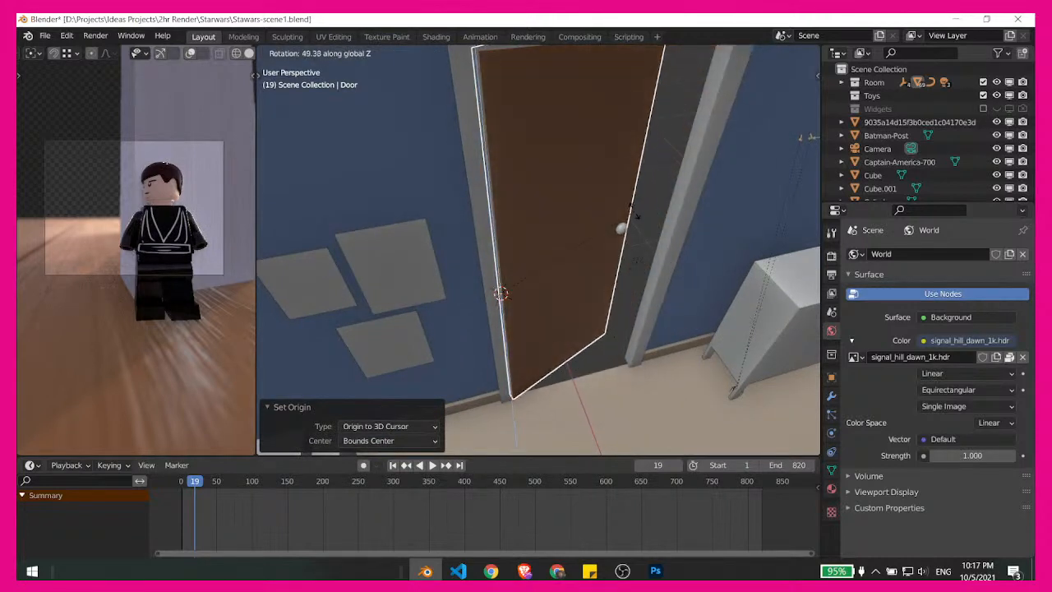
left_click(635, 213)
middle_click_drag(668, 308, 620, 251)
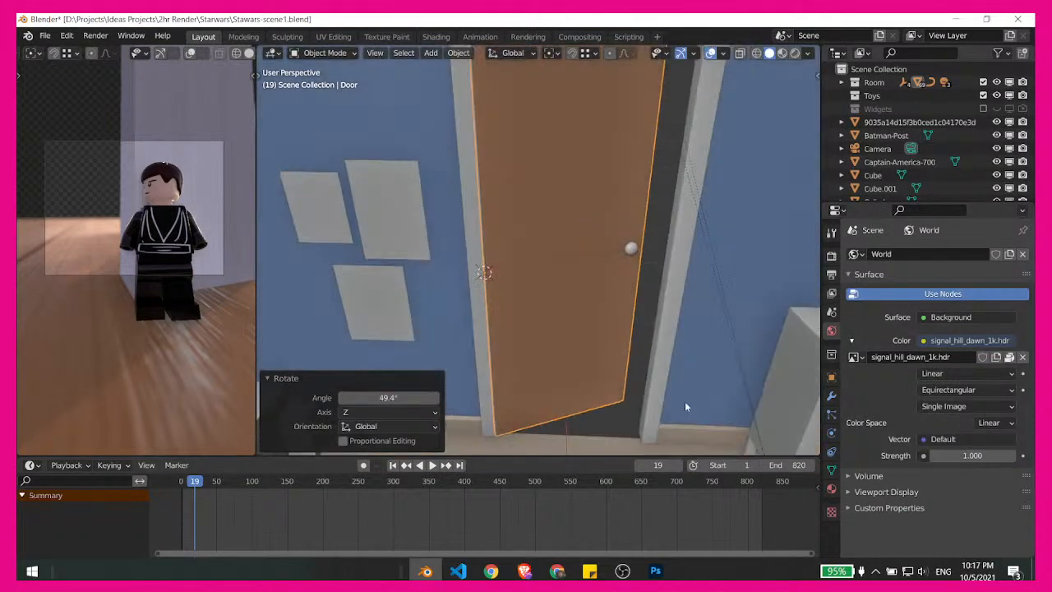
middle_click_drag(685, 403, 585, 351, "shift")
scroll(594, 309, "up", 3)
middle_click_drag(597, 301, 687, 308)
scroll(670, 355, "down", 3)
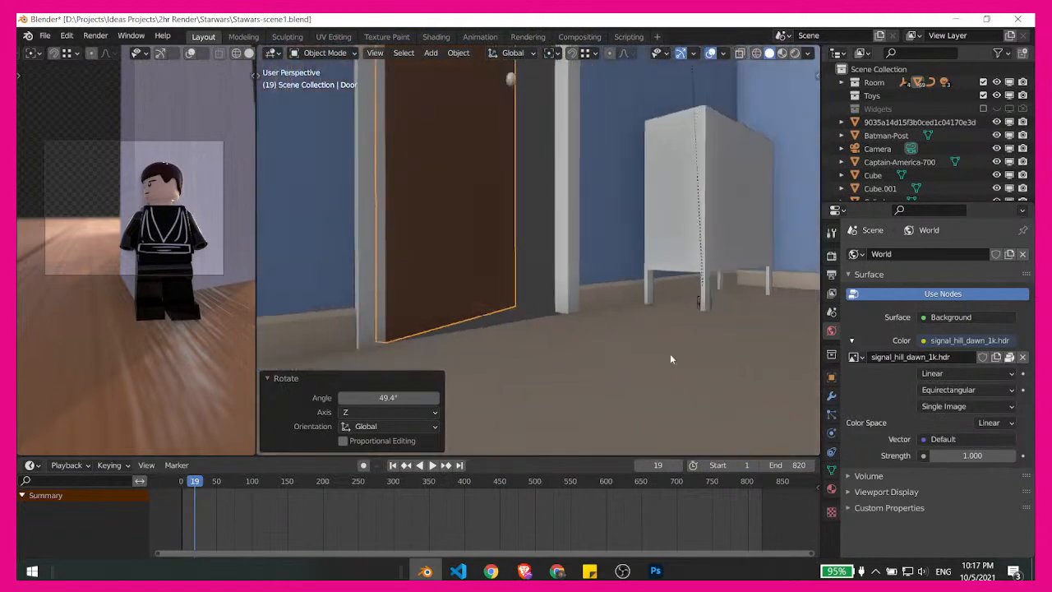
middle_click_drag(624, 387, 587, 384)
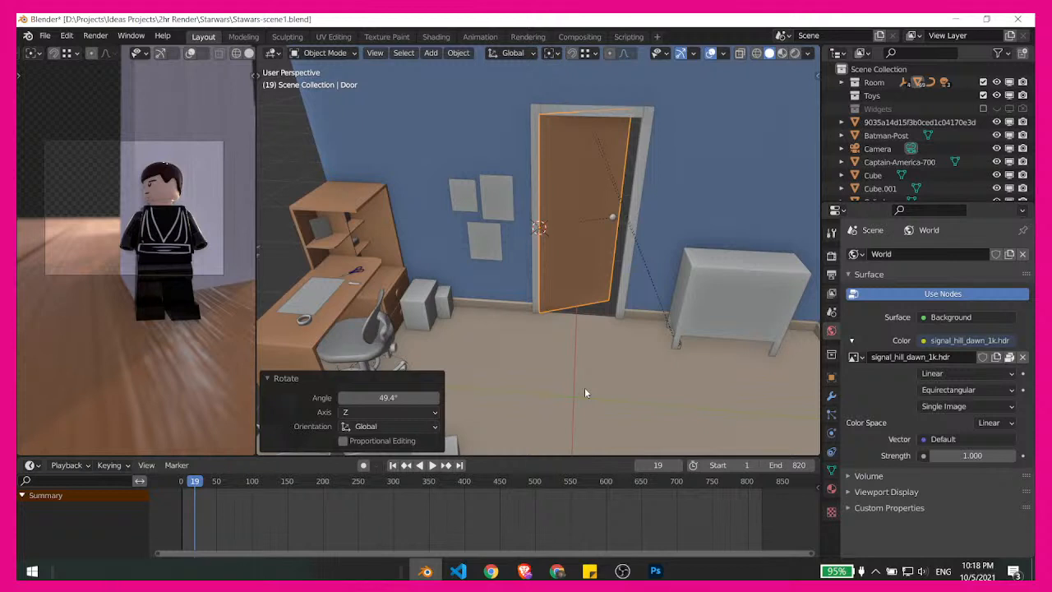
- Switch to Chrome, check the live stream in YouTube Studio, and return to the Asana timeline
left_click(558, 570)
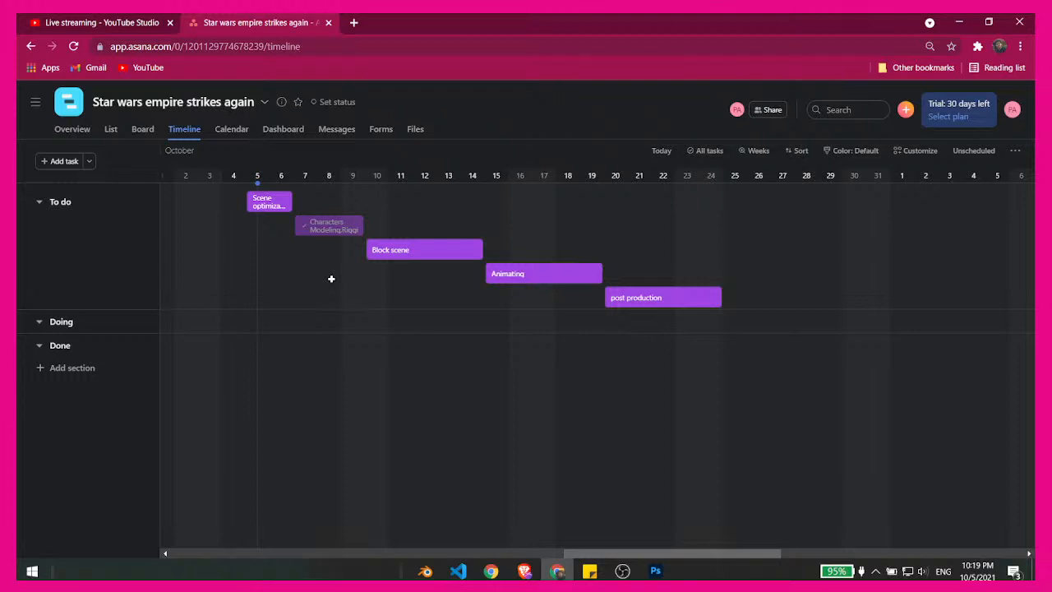
left_click(65, 17)
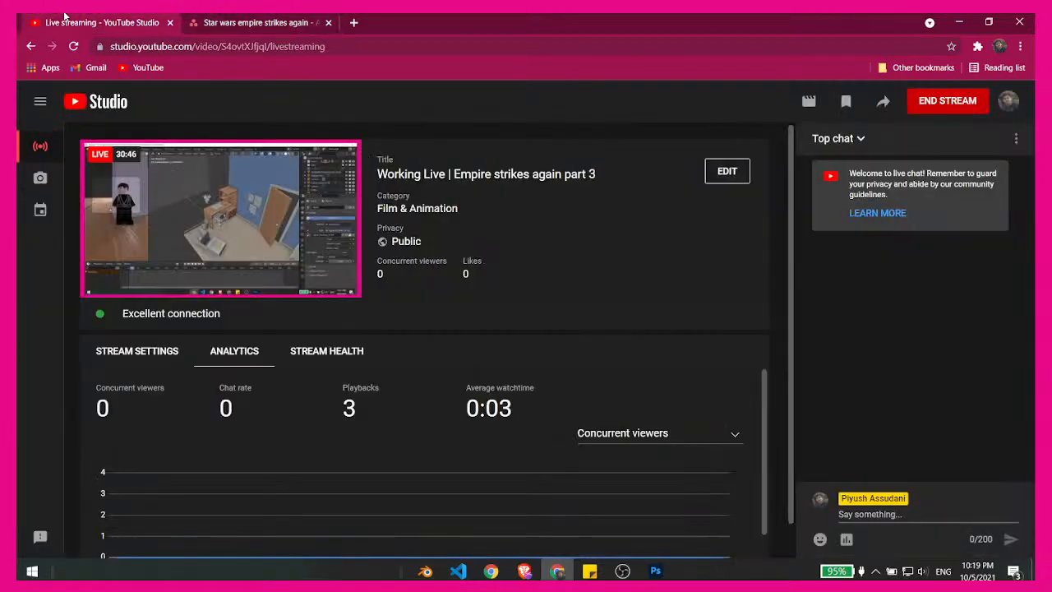
left_click(257, 17)
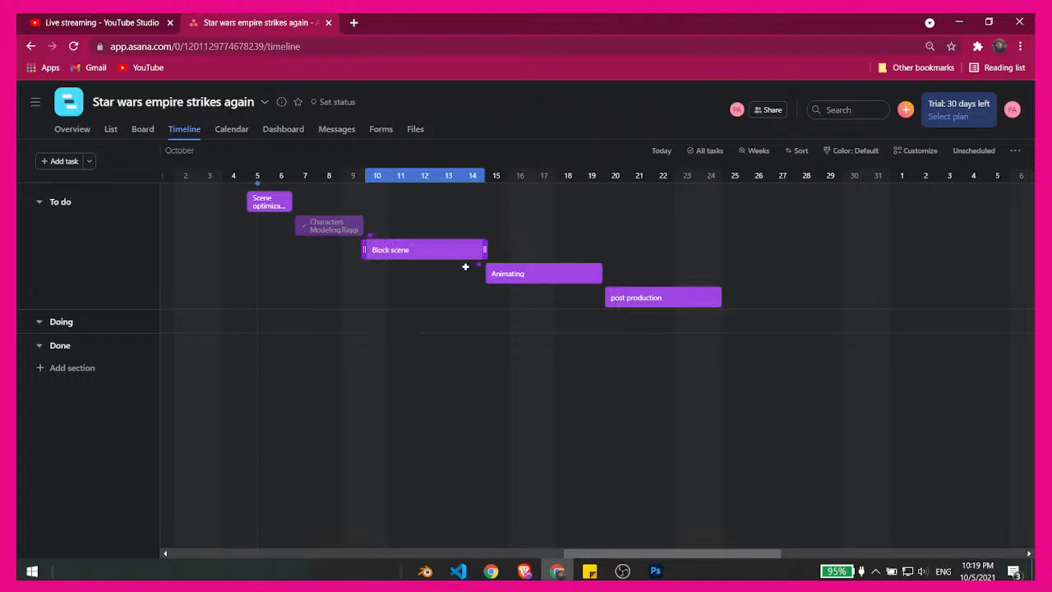
- Shorten the Block scene task on the timeline to October 10 only
left_click_drag(484, 250, 402, 247)
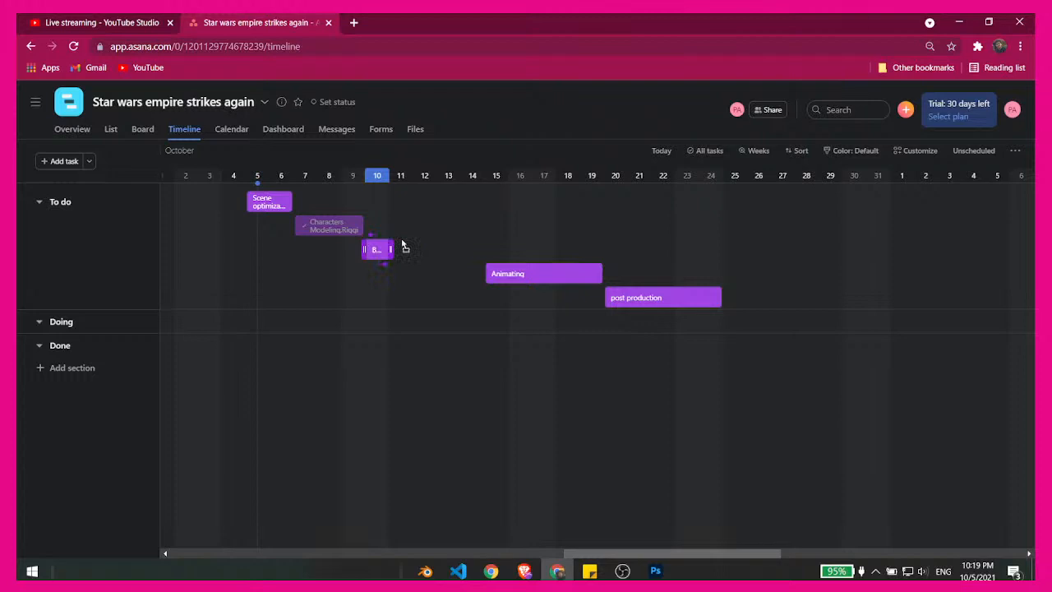
left_click_drag(403, 247, 402, 246)
- Reschedule the Animating task to October 12–15 and the post production task to October 16–17
left_click_drag(512, 265, 462, 281)
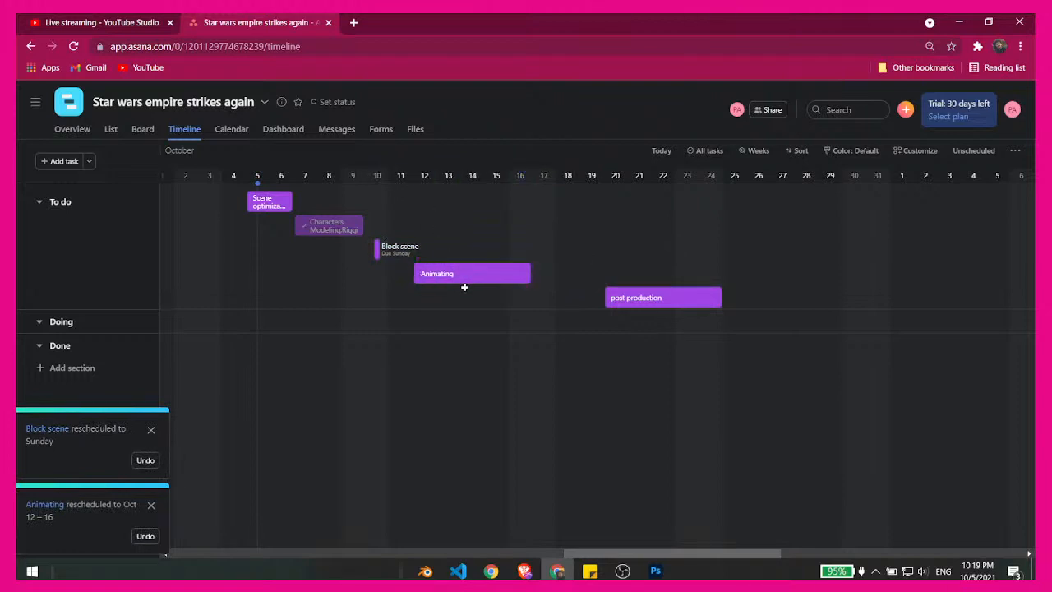
left_click_drag(530, 275, 509, 279)
left_click_drag(608, 299, 564, 298)
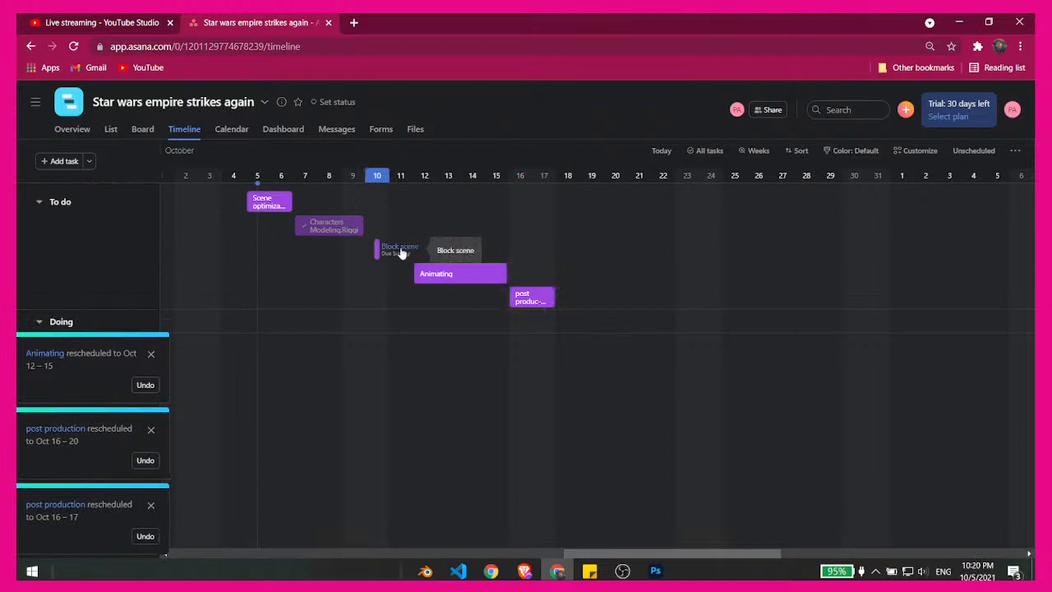
- Set the Block scene task's status to On track and extend its schedule to October 10–11
left_click(396, 250)
left_click(721, 341)
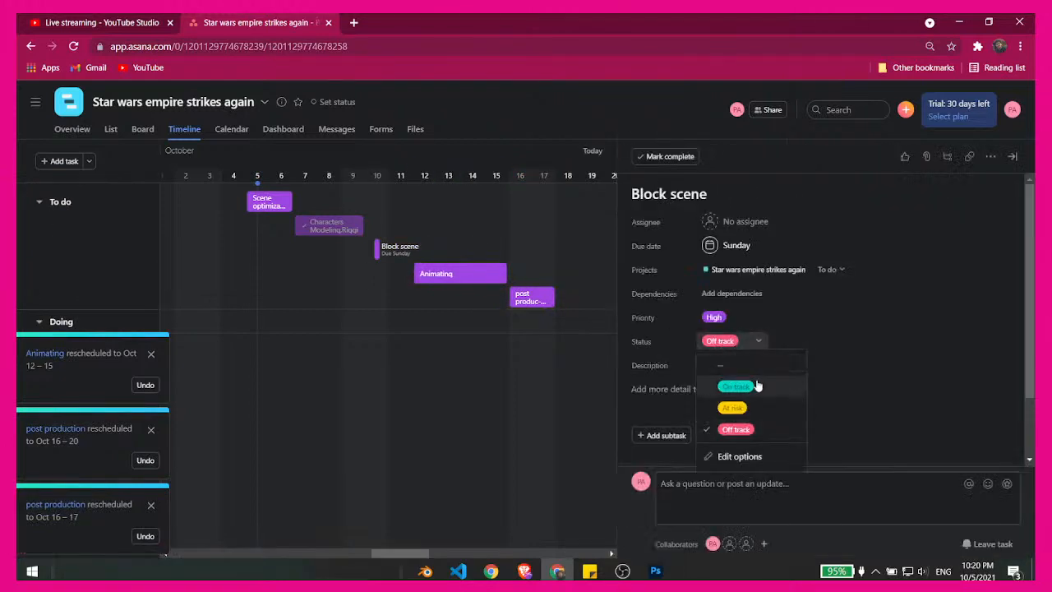
left_click(740, 384)
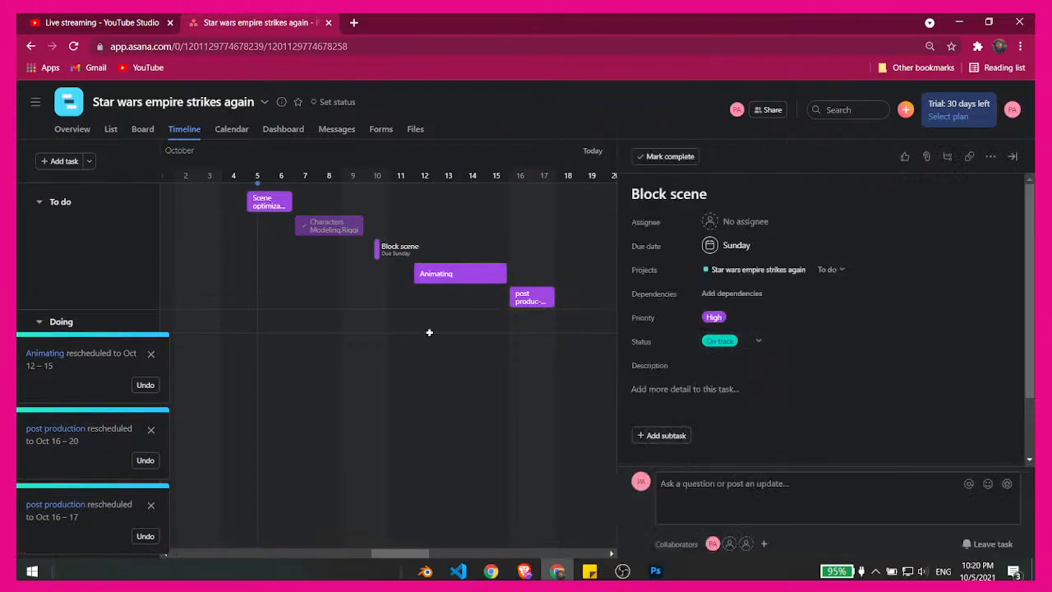
left_click(743, 351)
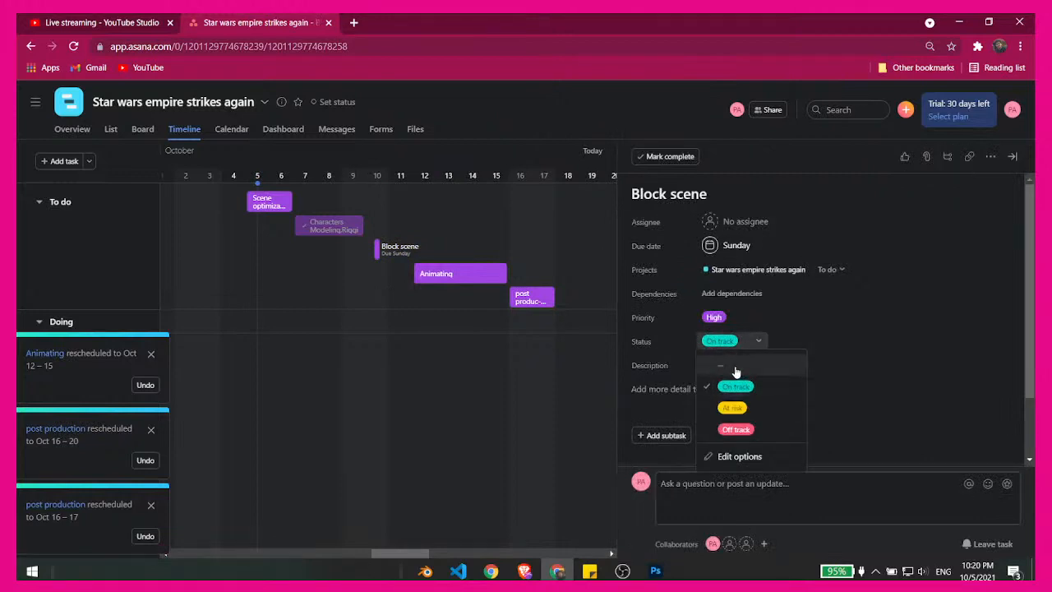
left_click(447, 363)
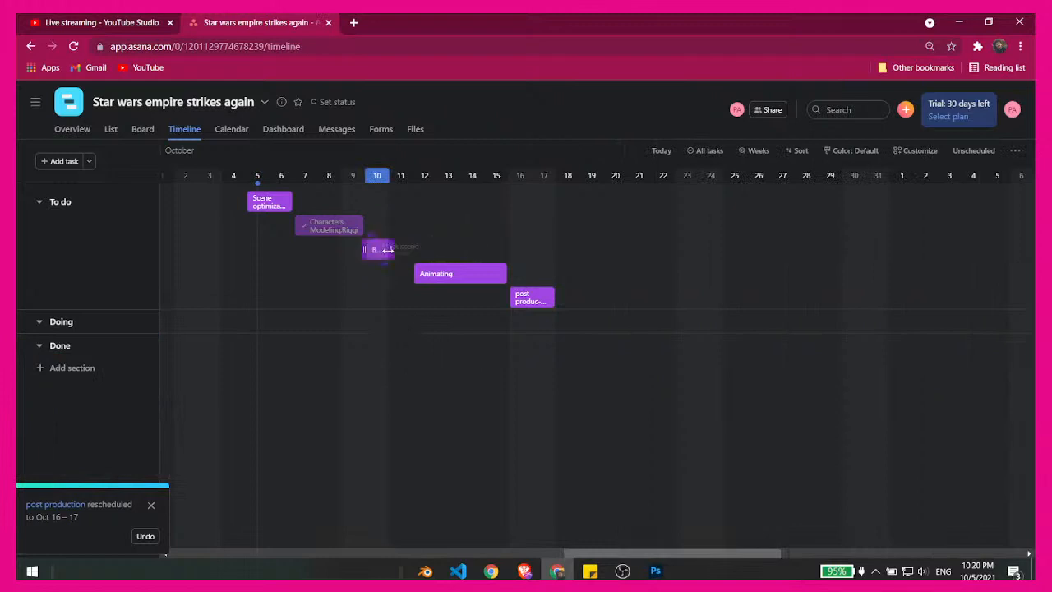
left_click_drag(392, 250, 421, 256)
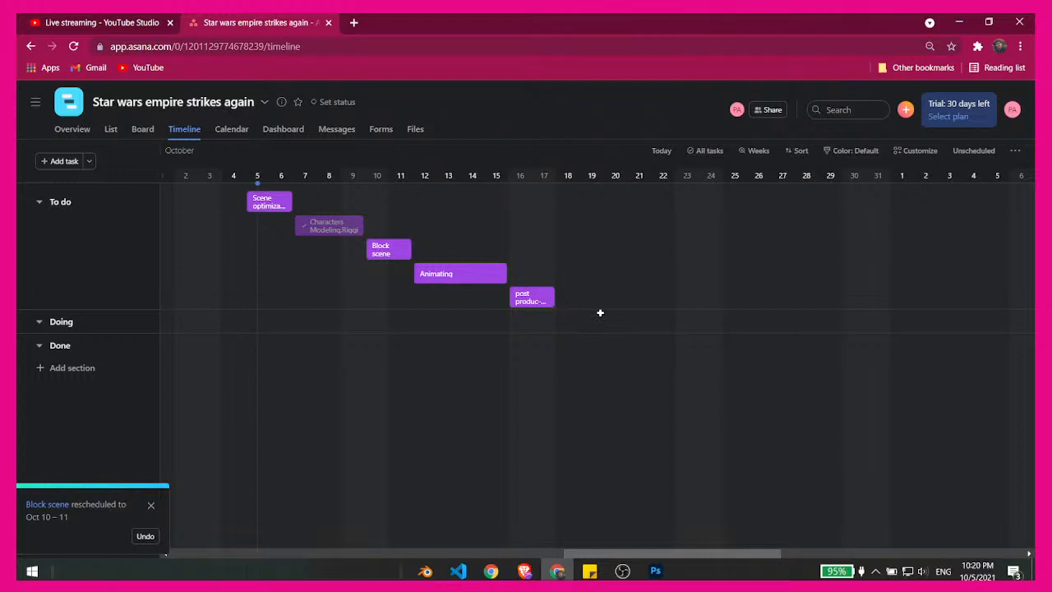
- Check the live stream's preview and analytics in YouTube Studio, and return to the Asana timeline
key("ctrl+Tab")
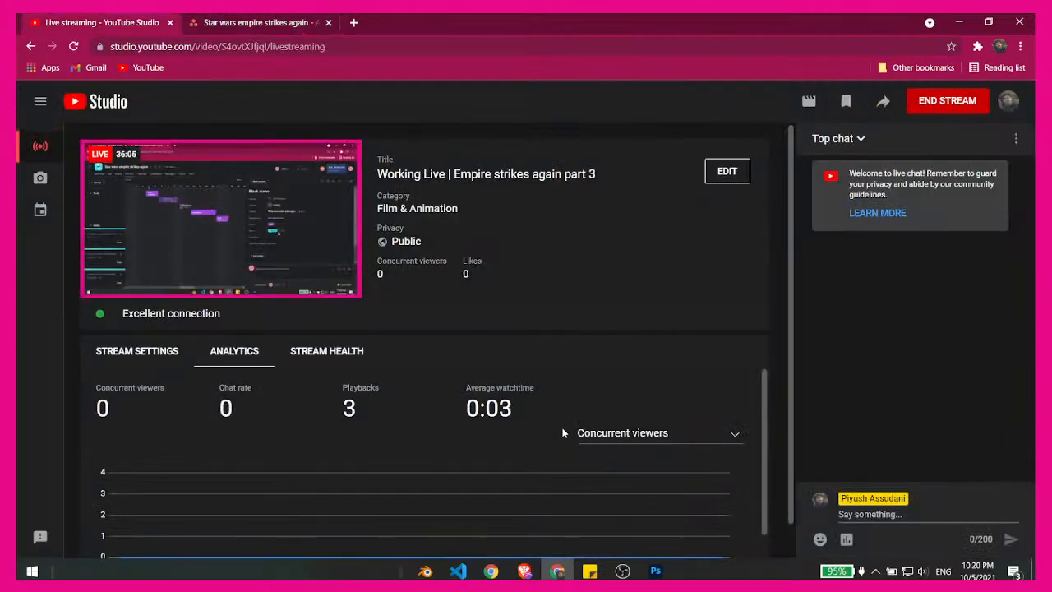
mouse_move(214, 230)
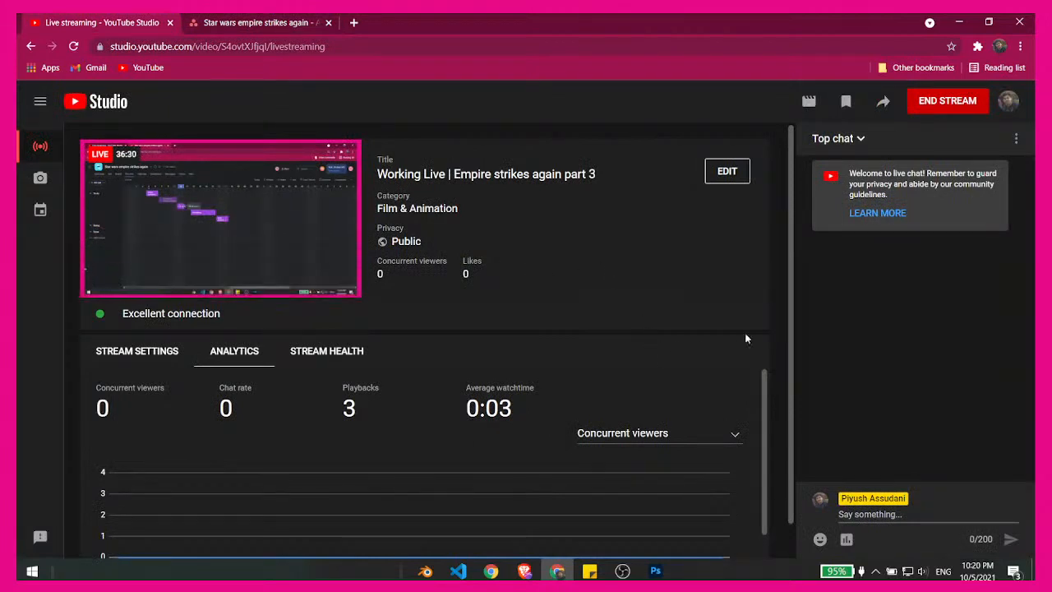
scroll(781, 331, "down", 1)
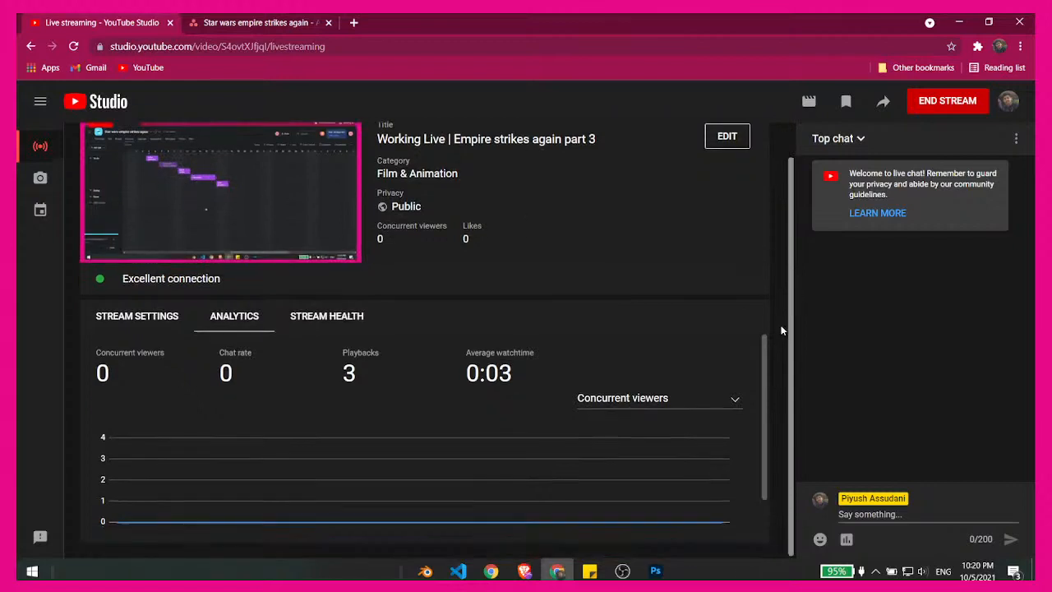
scroll(782, 330, "up", 1)
left_click(223, 22)
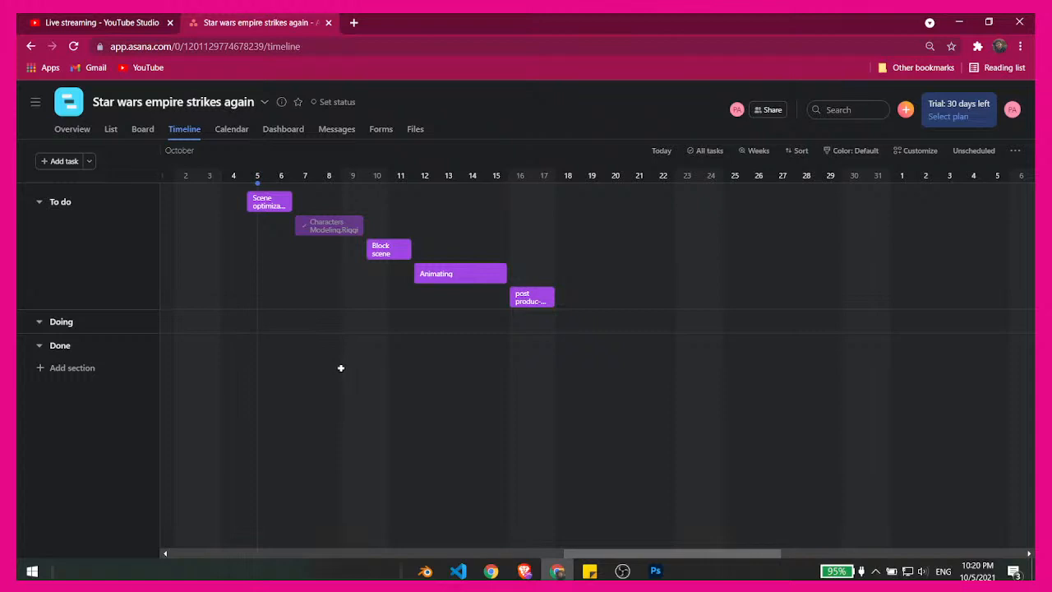
- Extend the Scene optimization task to October 9 and make Characters Modeling,Rigging start on October 6
left_click(273, 200)
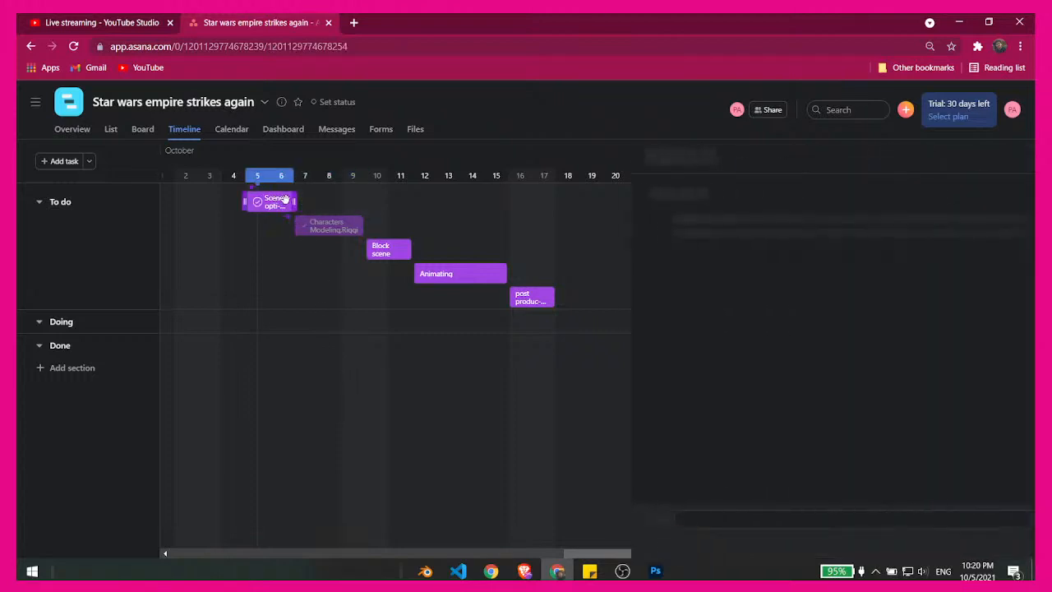
left_click_drag(294, 202, 365, 211)
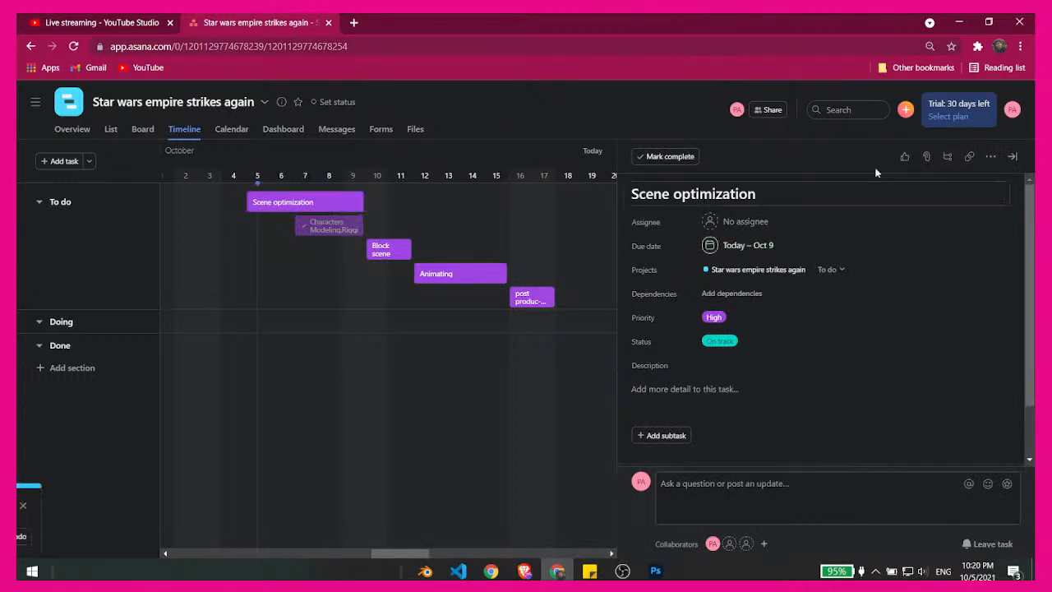
left_click(1013, 156)
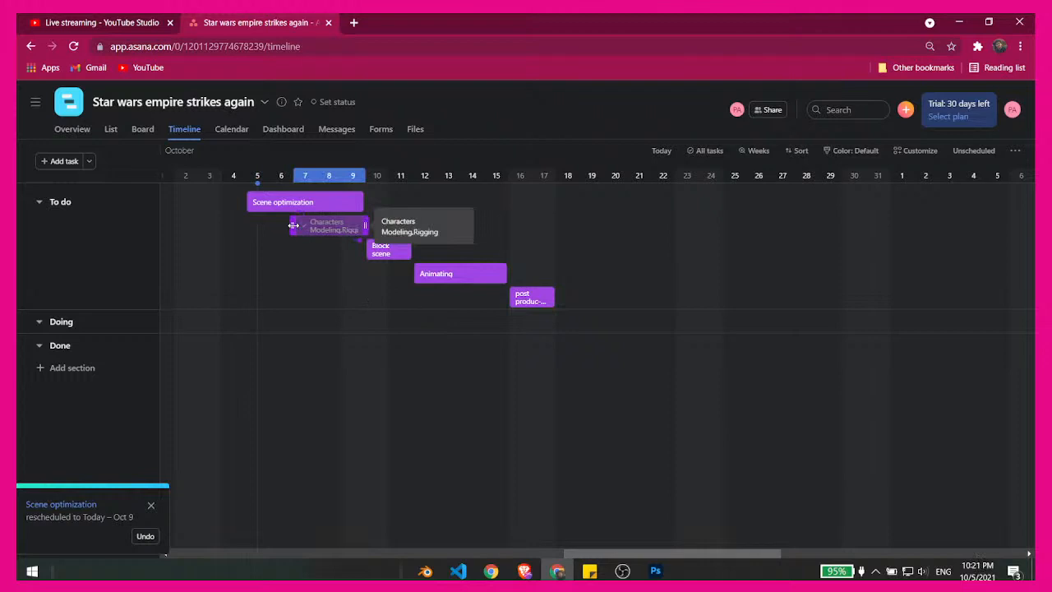
left_click_drag(292, 225, 272, 226)
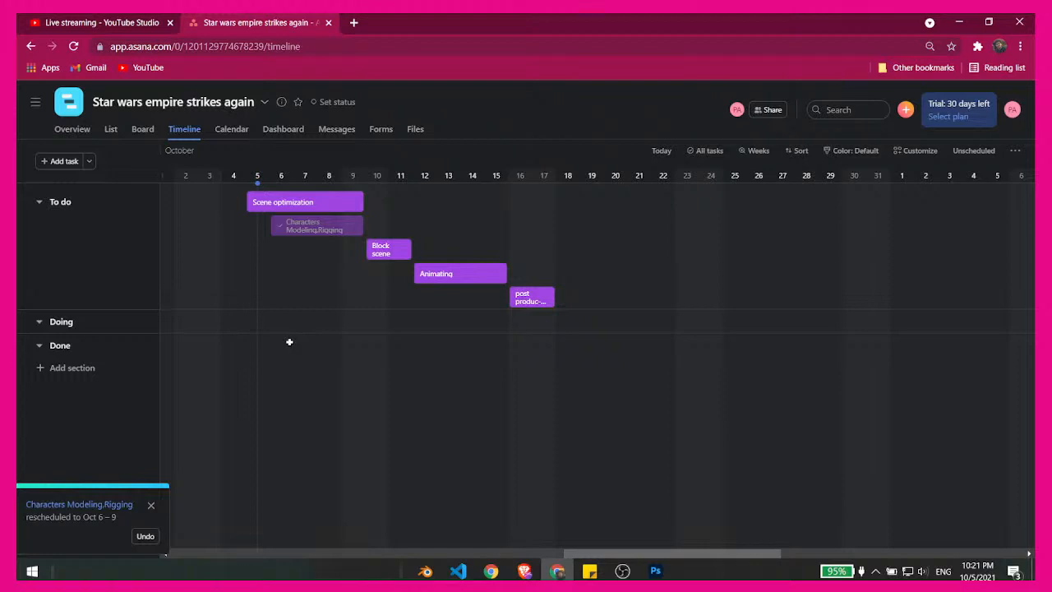
- Set the Scene optimization task's priority to Medium
left_click(307, 202)
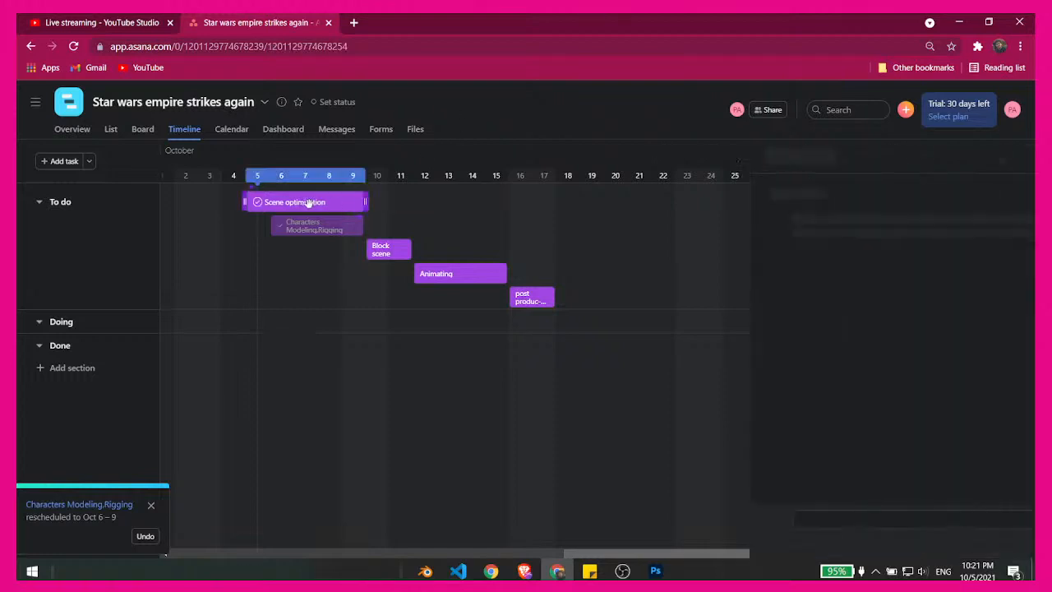
left_click(714, 317)
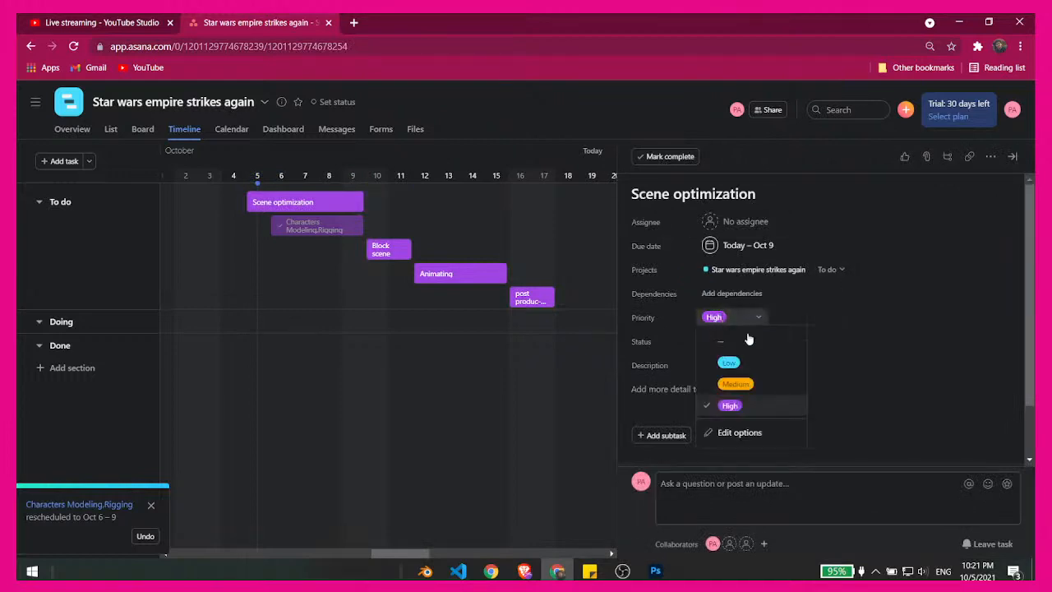
left_click(736, 385)
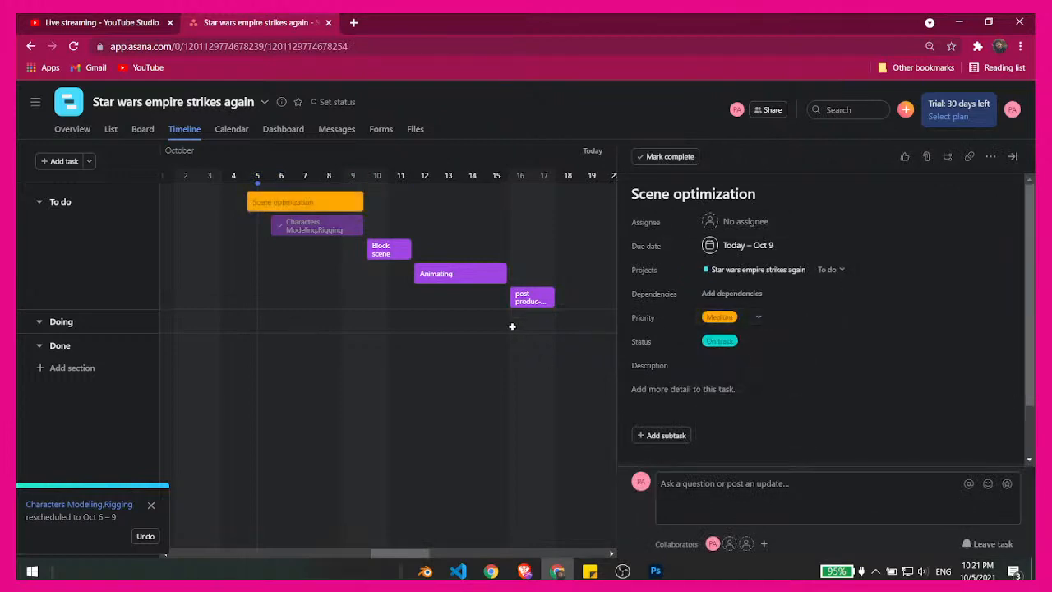
- Mark the Characters Modeling,Rigging task as not completed and close its details
left_click(306, 234)
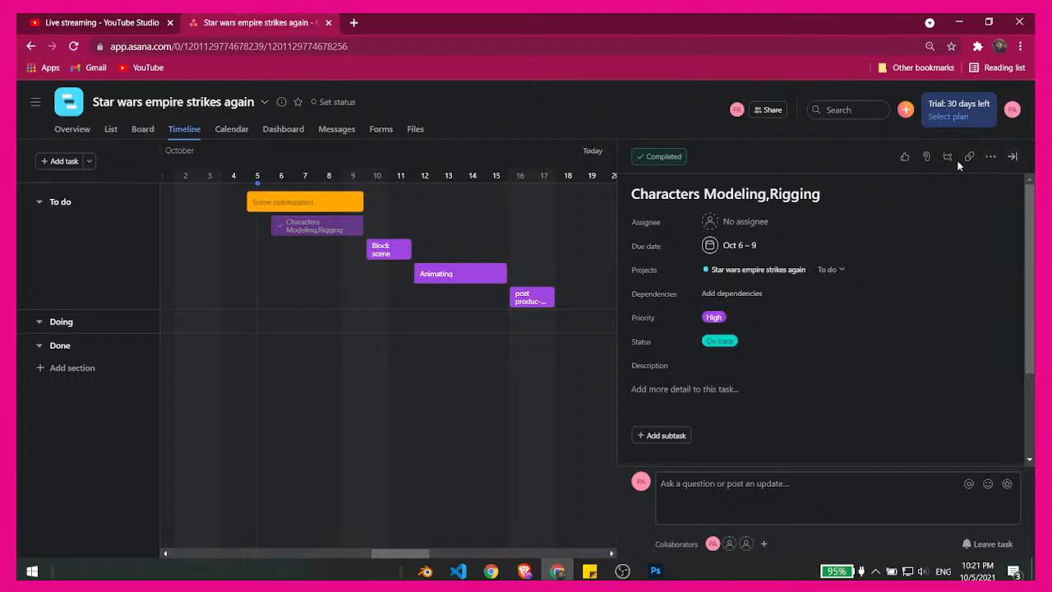
left_click(676, 157)
left_click(501, 222)
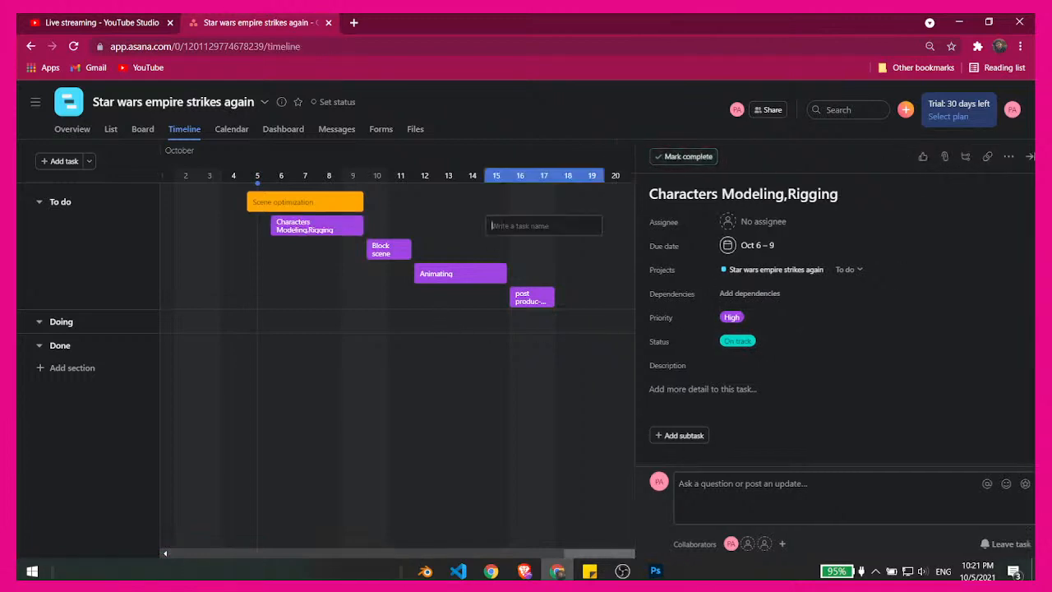
left_click(653, 230)
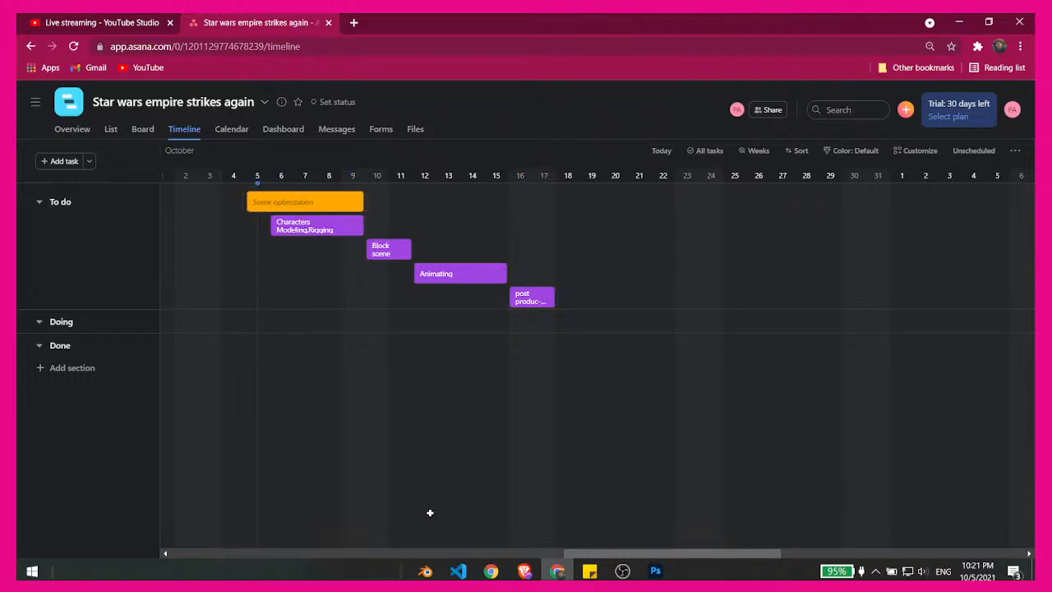
- Switch to the live stream page in YouTube Studio to check the broadcast
left_click(141, 18)
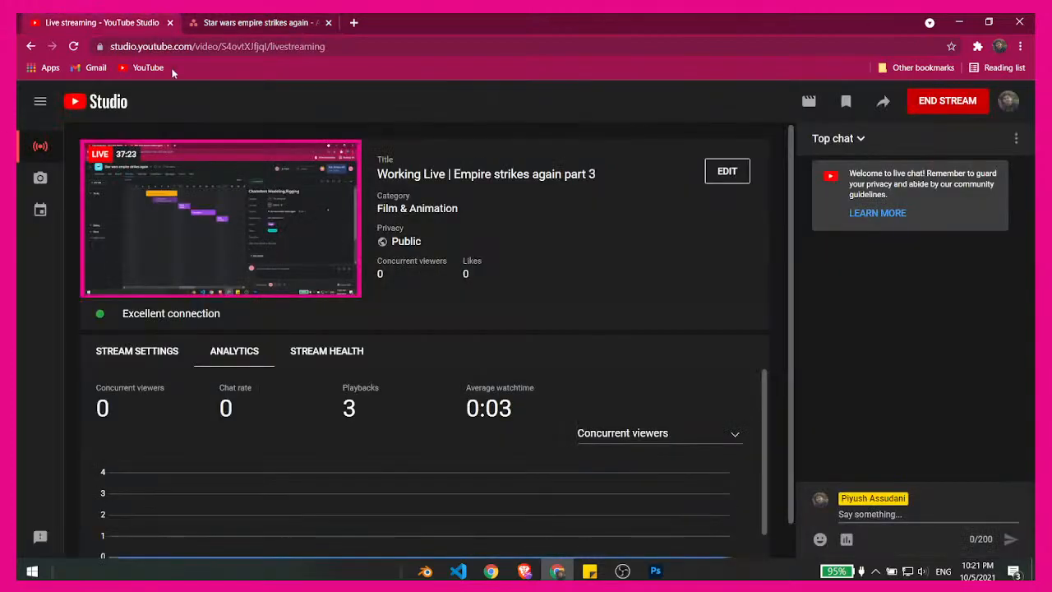